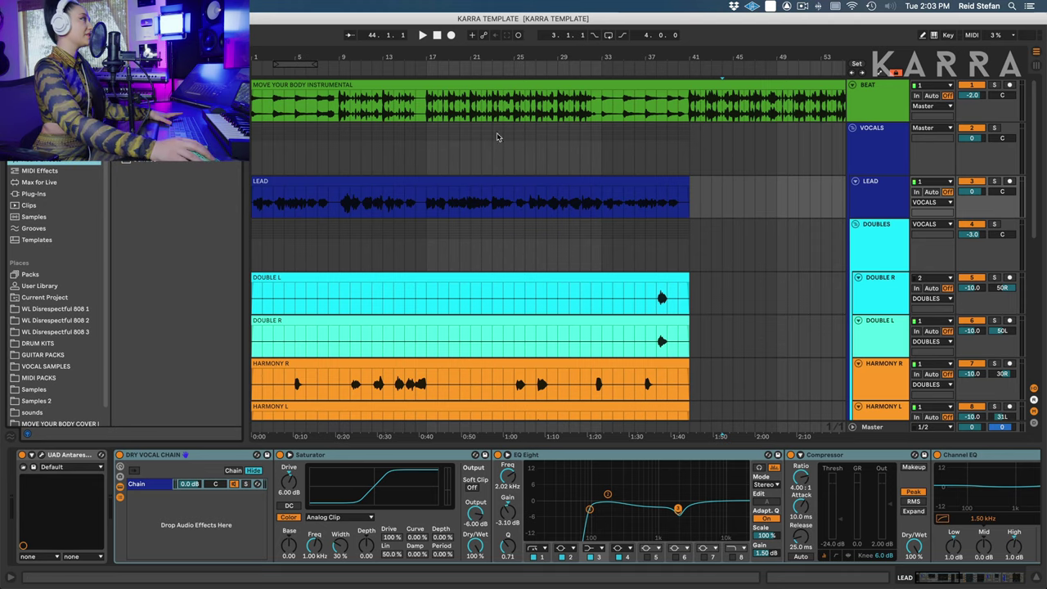
Step: Play the song from bar 17 and place the insert marker at bar 40.1.1 on the VOCALS track
click(433, 234)
key(space)
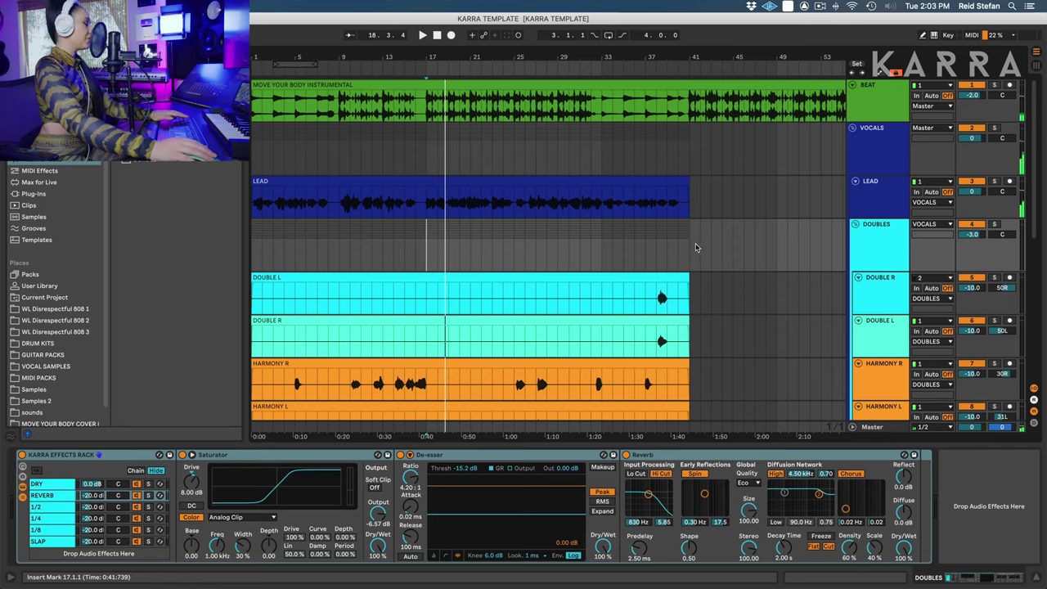
scroll(696, 248, right, 10)
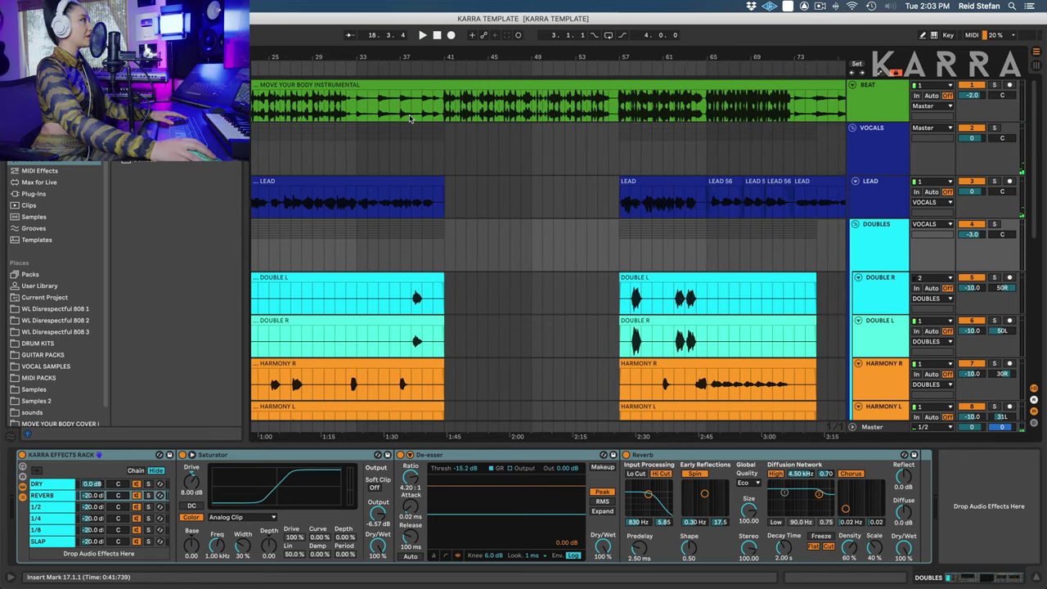
click(438, 139)
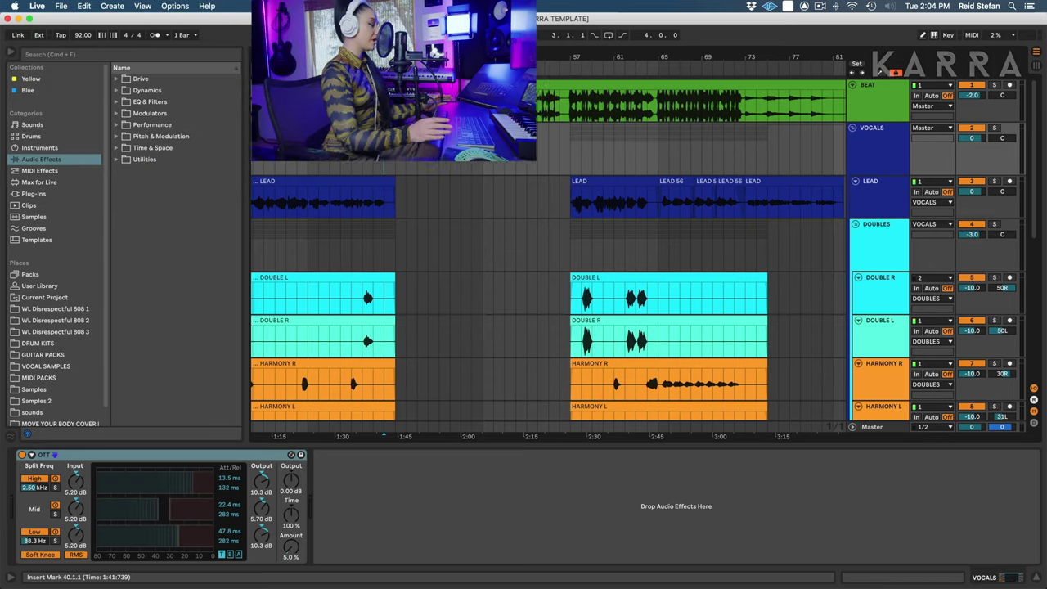
Step: Map the R key to the transport's Global Record control and leave key mapping mode
key(super+k)
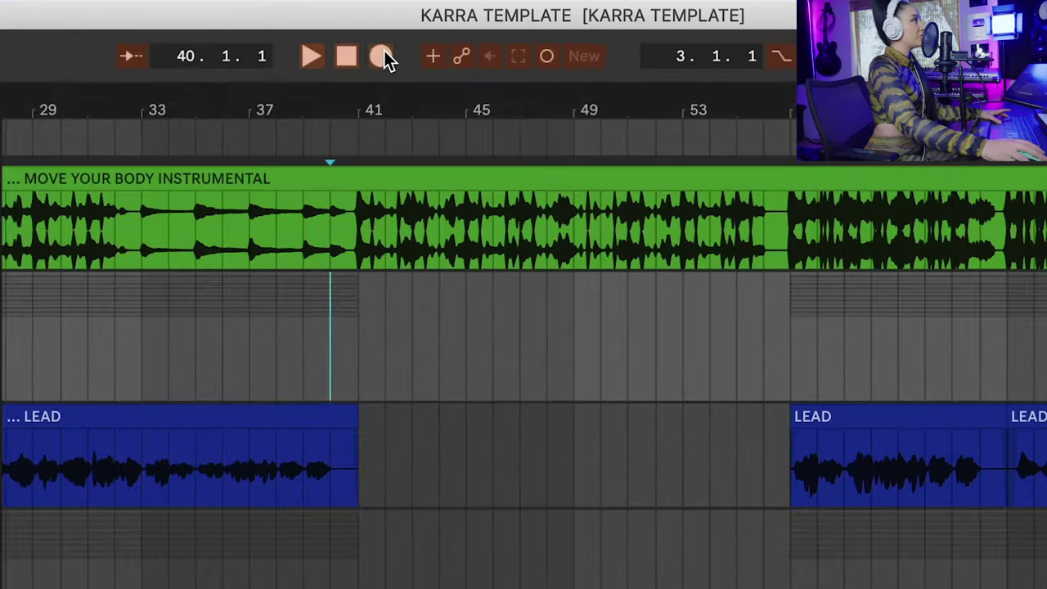
click(441, 35)
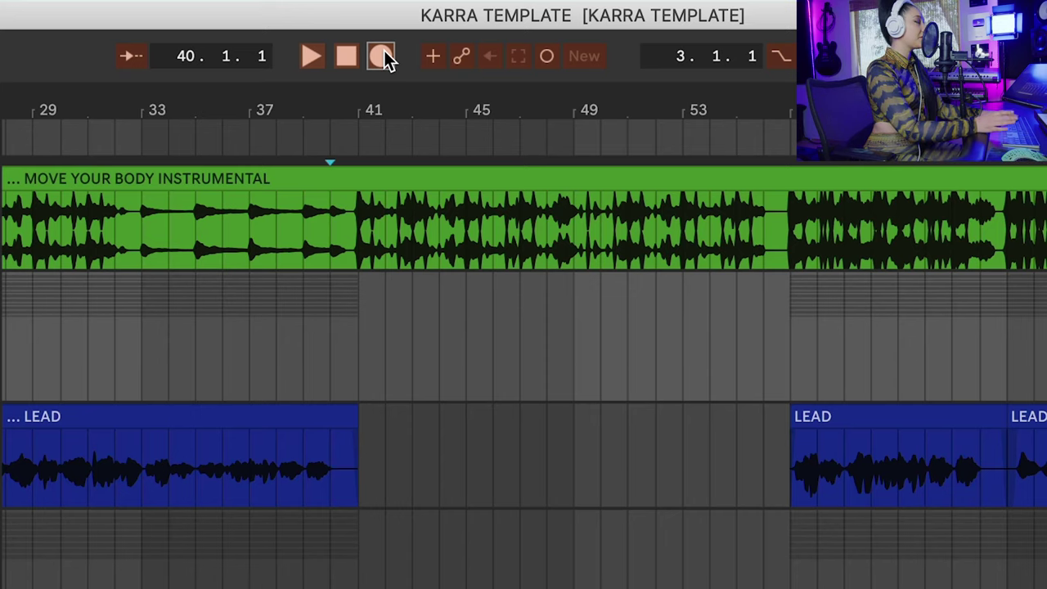
key(r)
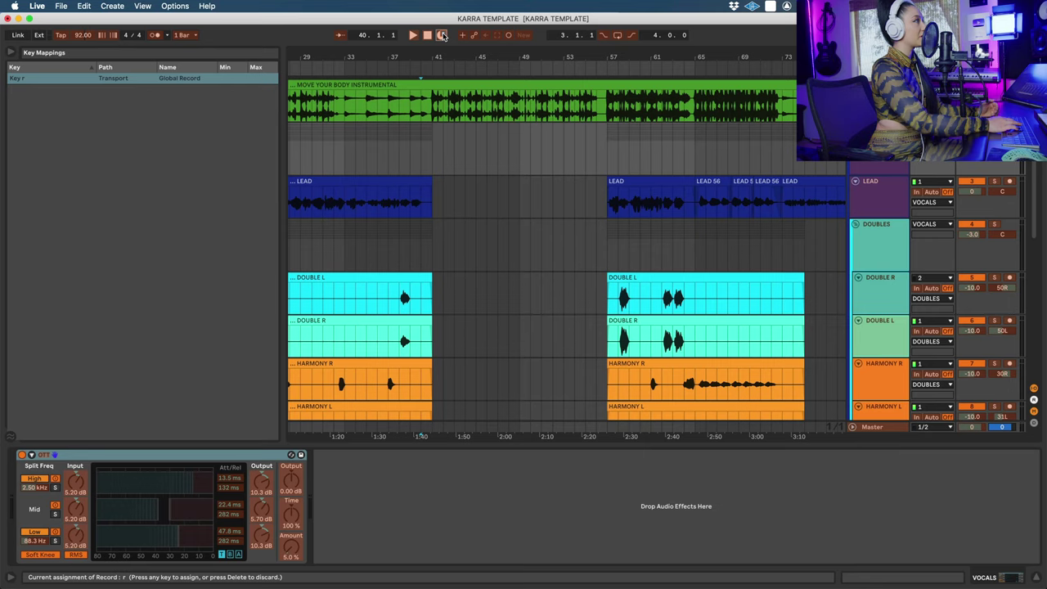
key(super+k)
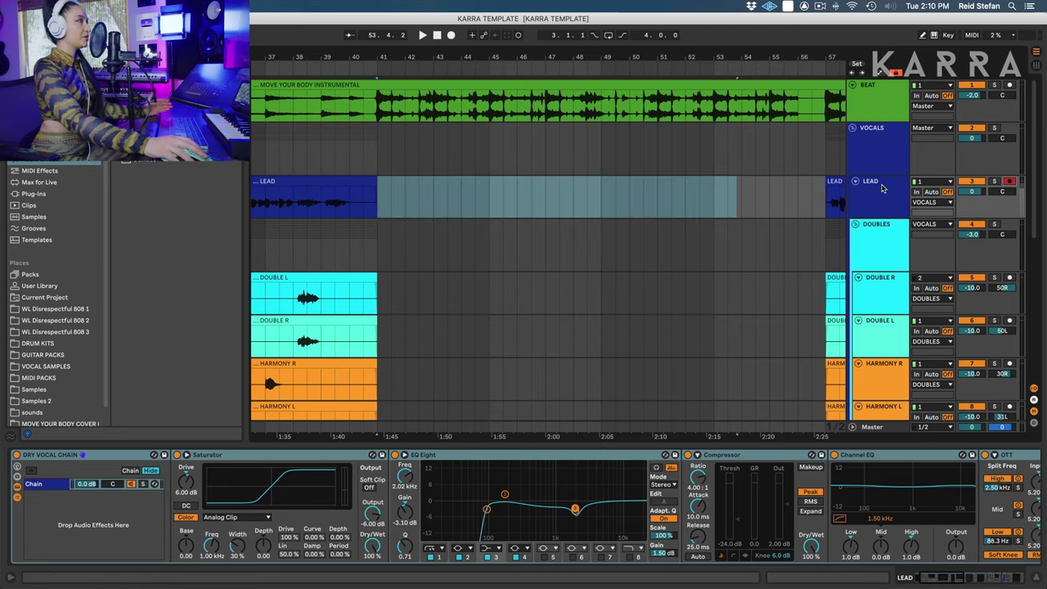
Step: Insert a take lane on the LEAD track and record vocal takes starting at bar 41.1.1
right_click(881, 189)
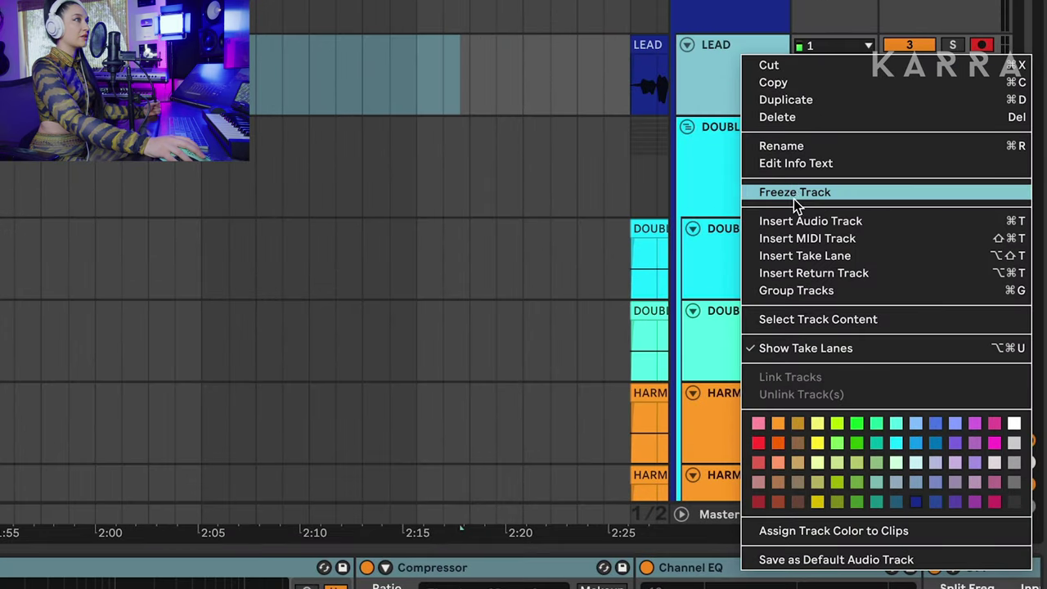
click(805, 255)
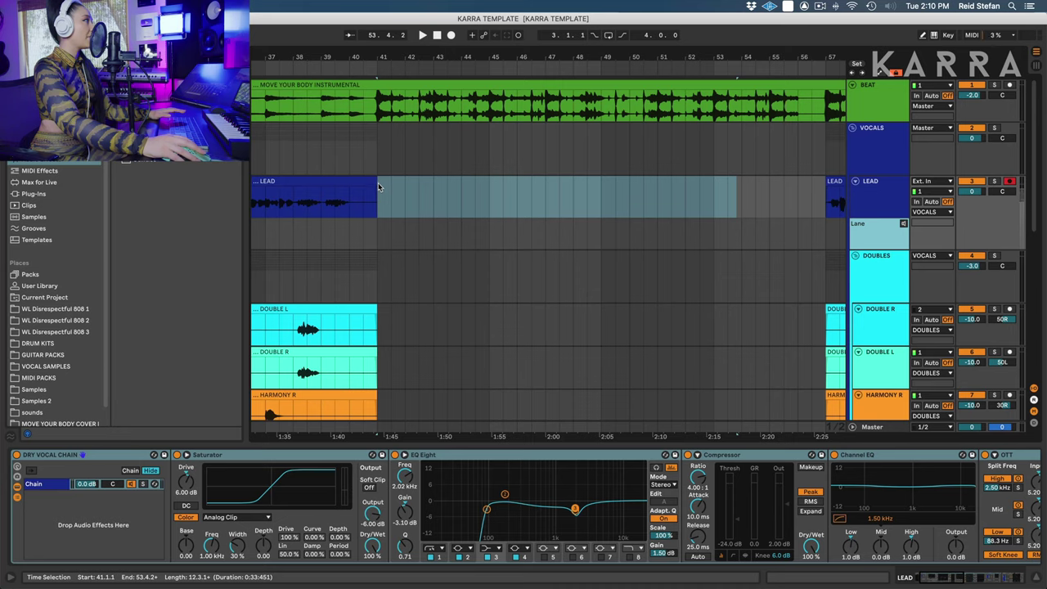
click(378, 185)
click(378, 186)
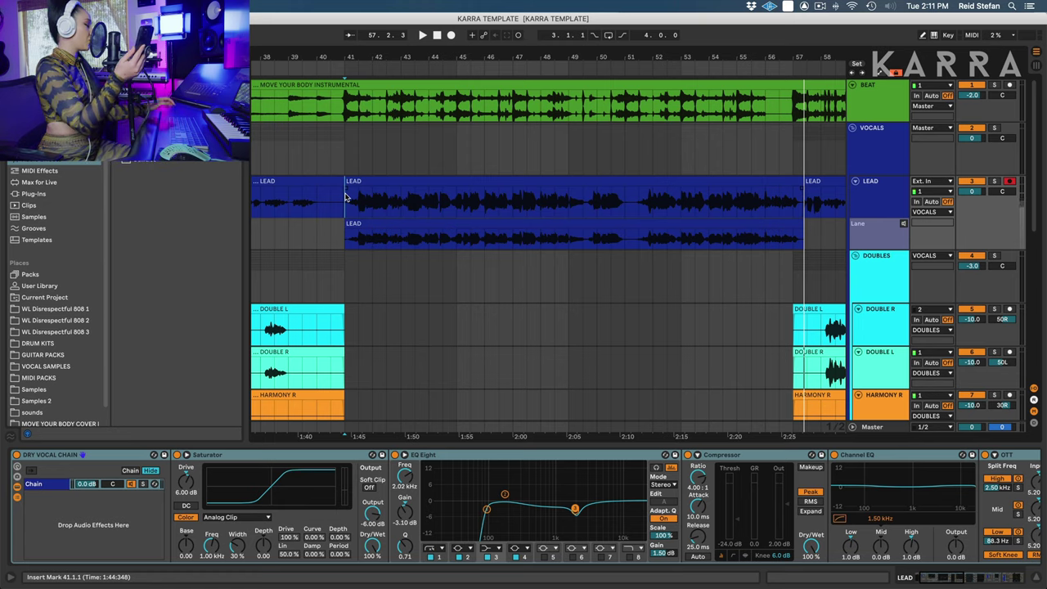
key(F9)
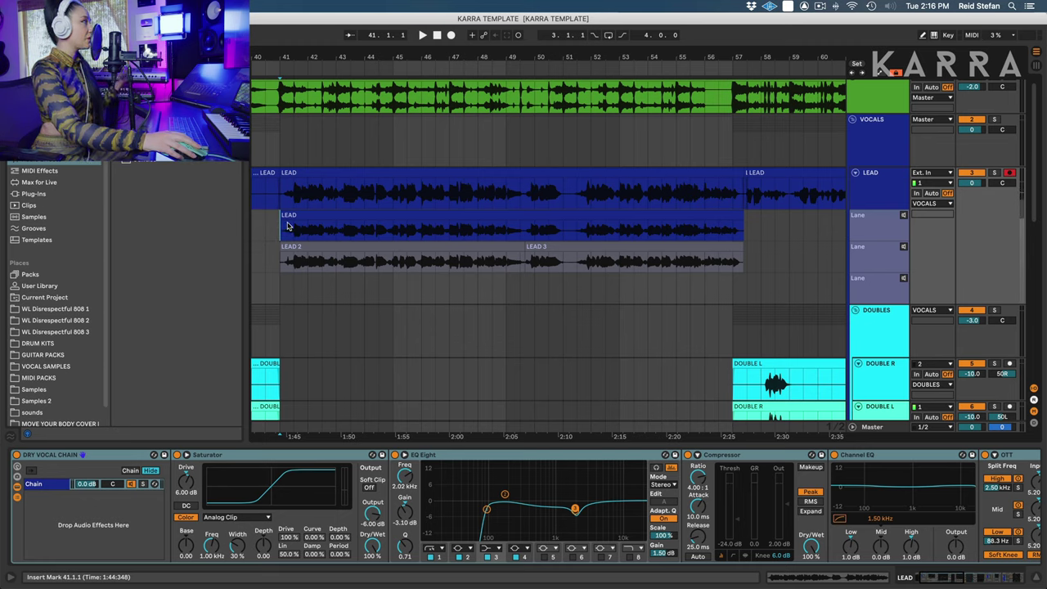
Step: Copy the first take's opening, from bar 41 to about bar 43, into the main LEAD lane
drag(281, 227, 338, 228)
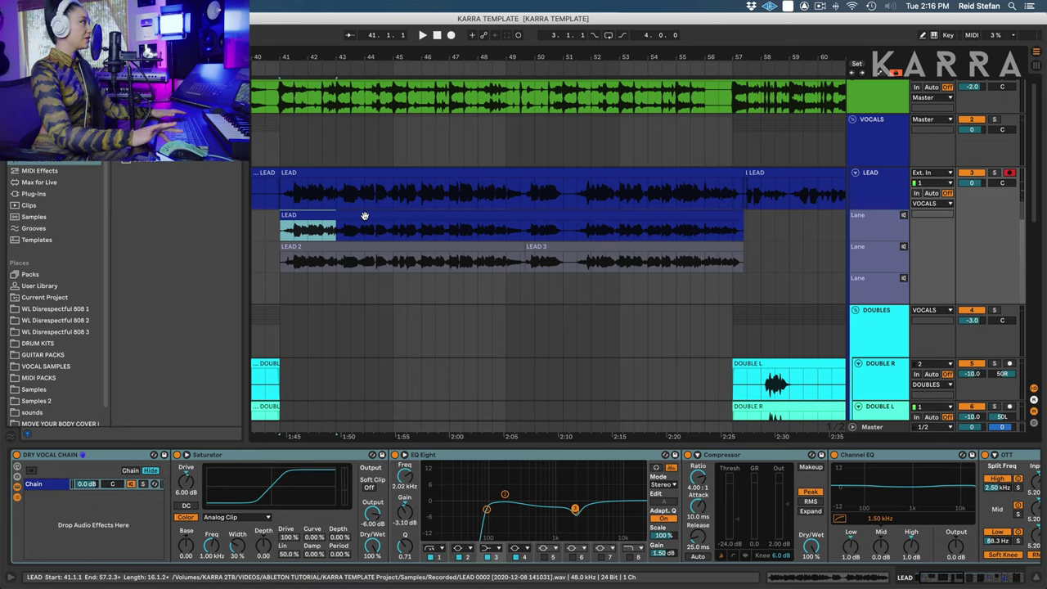
key(Return)
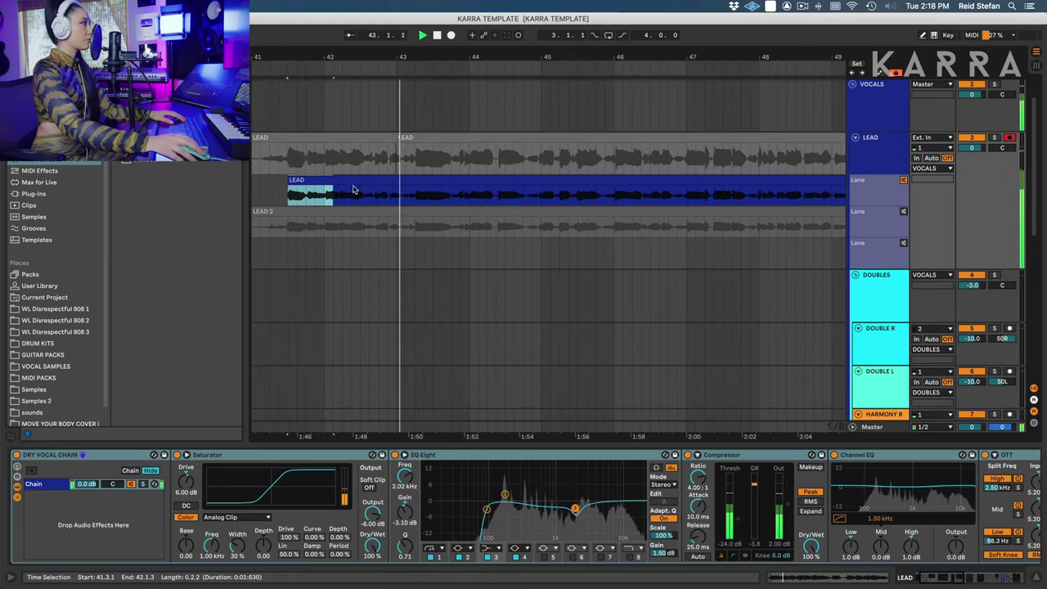
Step: Select the first take's passage up to about bar 46 and audition that take from bar 44.4.1
drag(354, 190, 623, 198)
scroll(597, 208, right, 3)
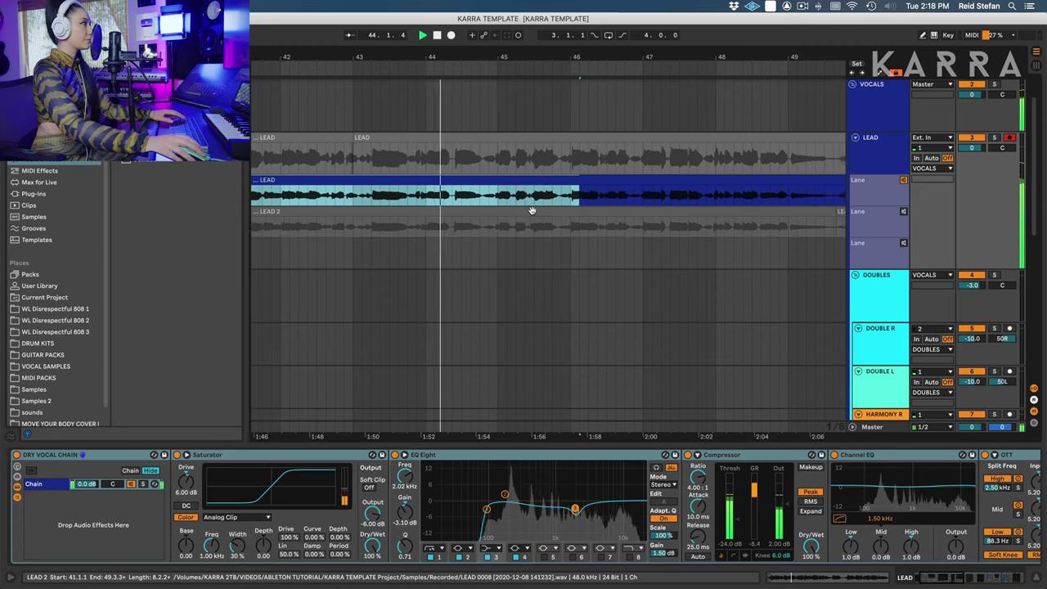
scroll(412, 204, right, 2)
click(397, 193)
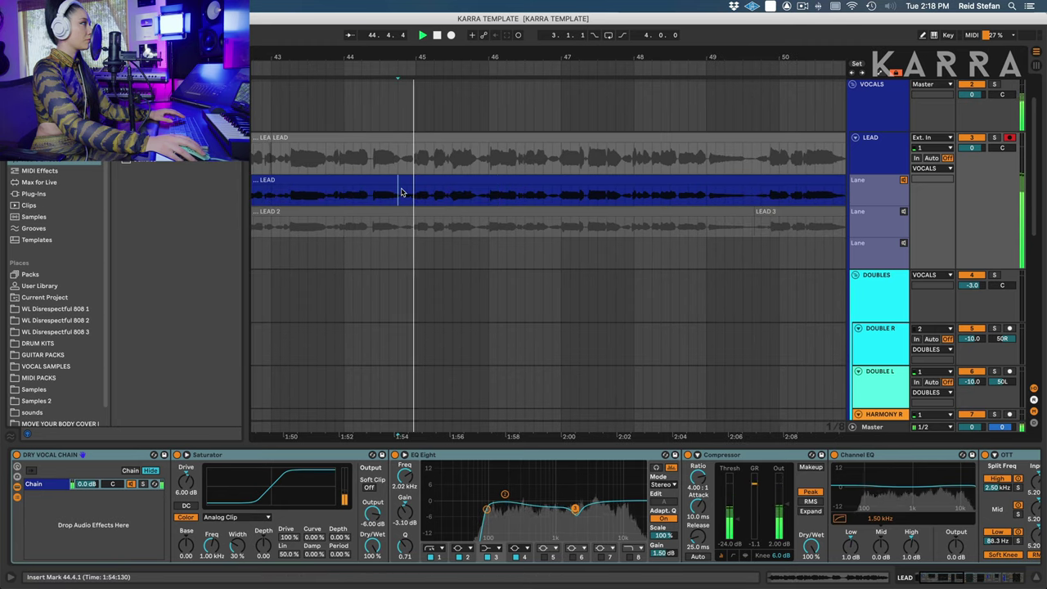
scroll(442, 226, right, 2)
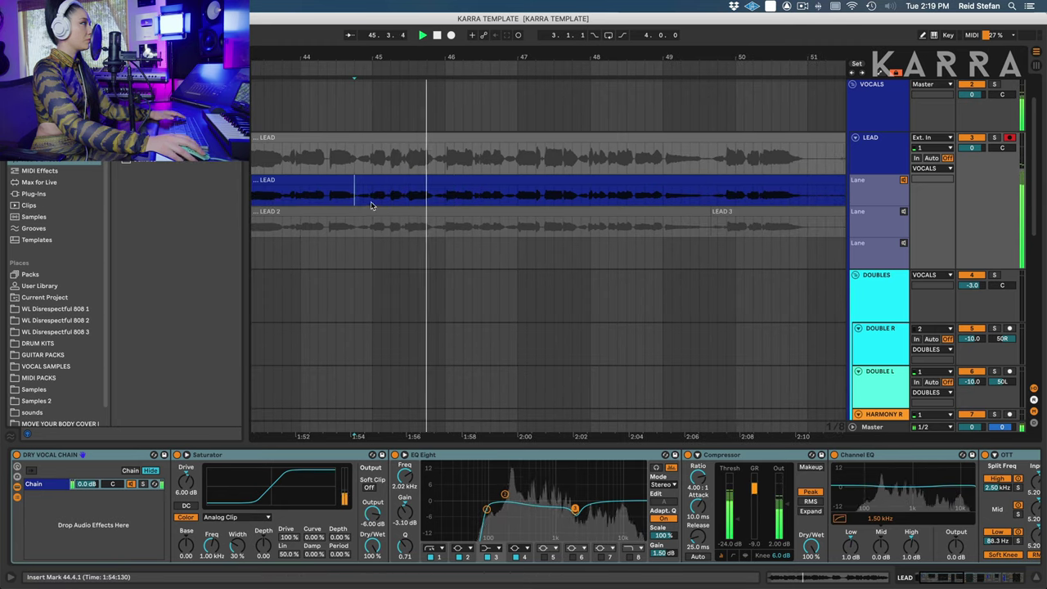
Step: Audition the second take from bar 44.4.1 and comp its phrase from 45.2.1 to 46.1.1 into the main LEAD lane
click(355, 227)
key(space)
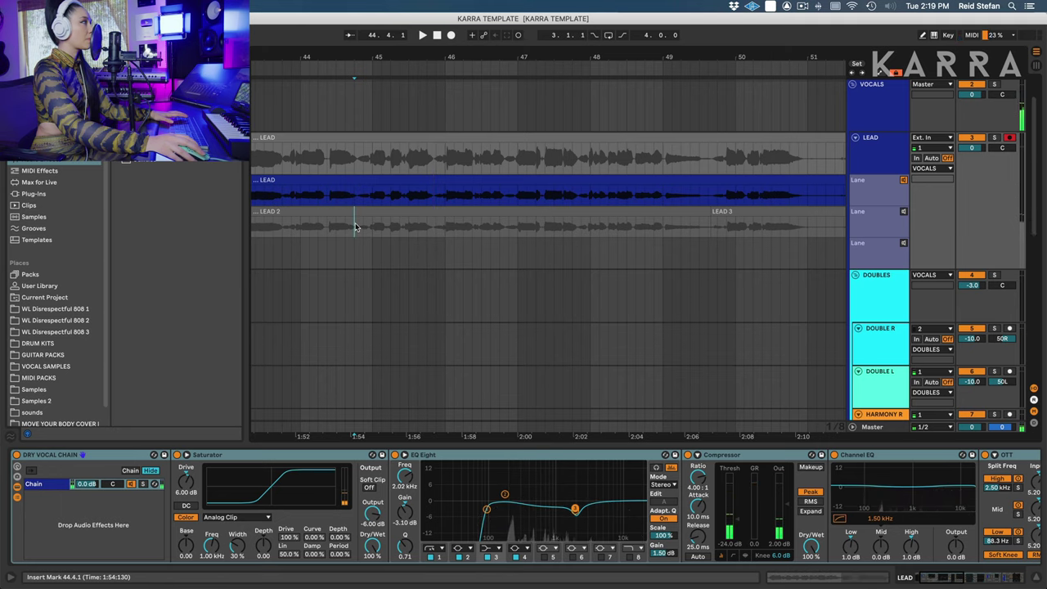
click(903, 211)
key(space)
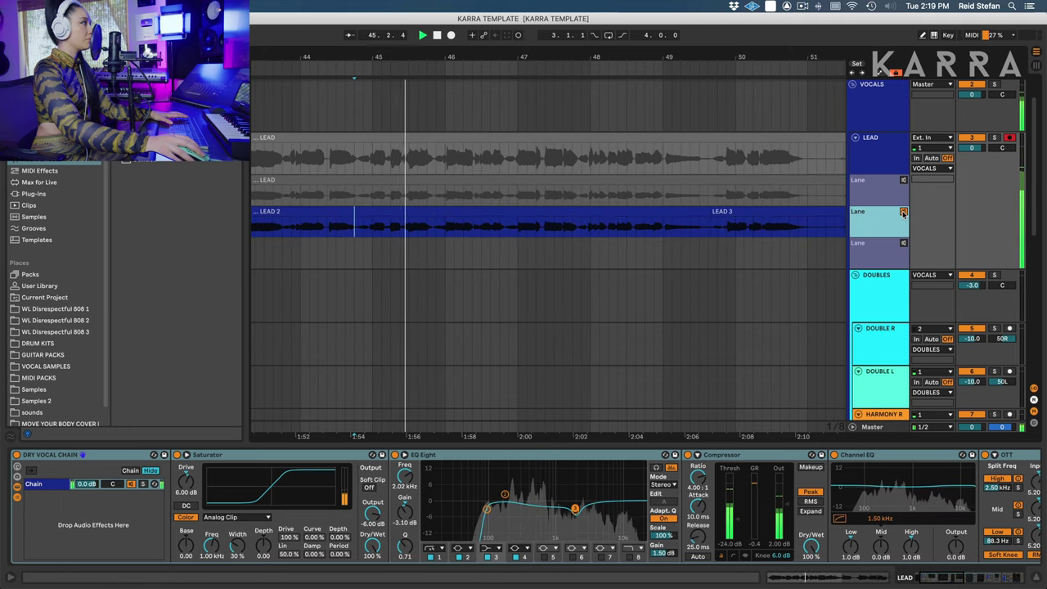
click(357, 225)
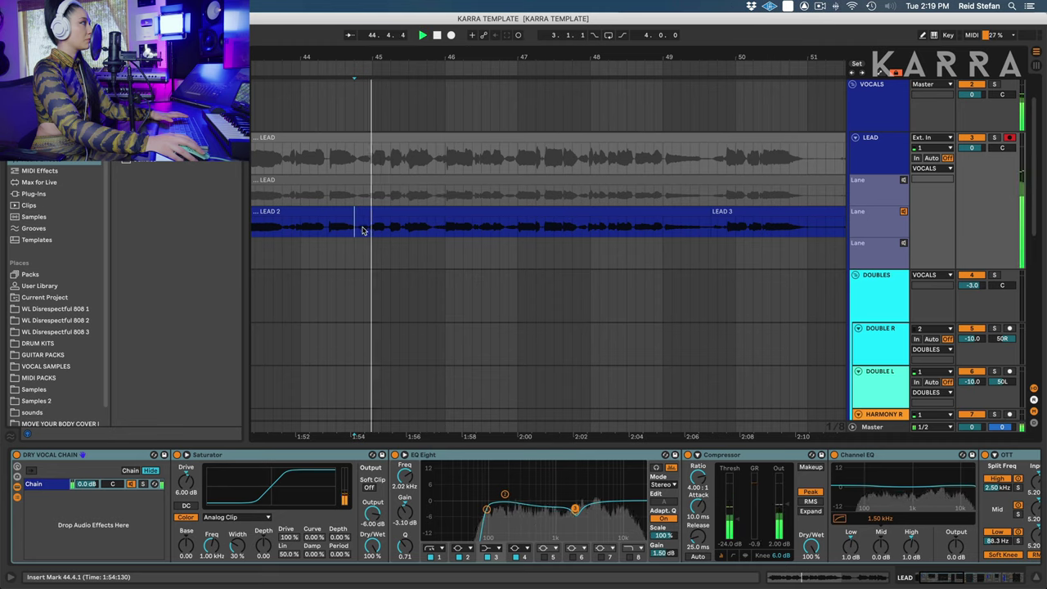
drag(390, 227, 445, 231)
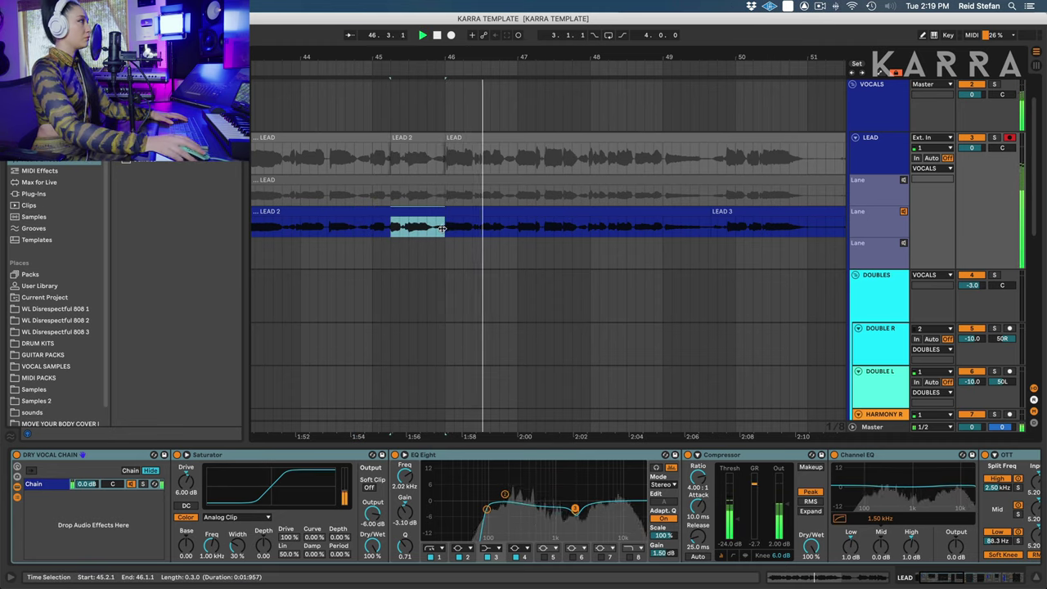
scroll(502, 233, right, 1)
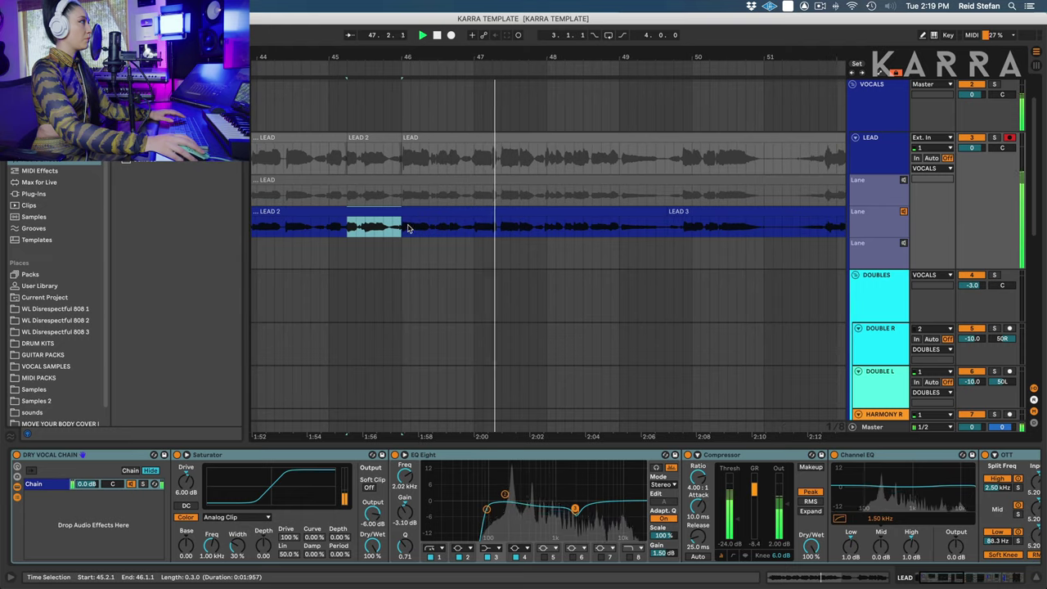
Step: Compare both takes from bar 46.1.1 and comp the second take's phrase starting at about bar 47.4.3 into the main LEAD lane
click(401, 197)
key(space)
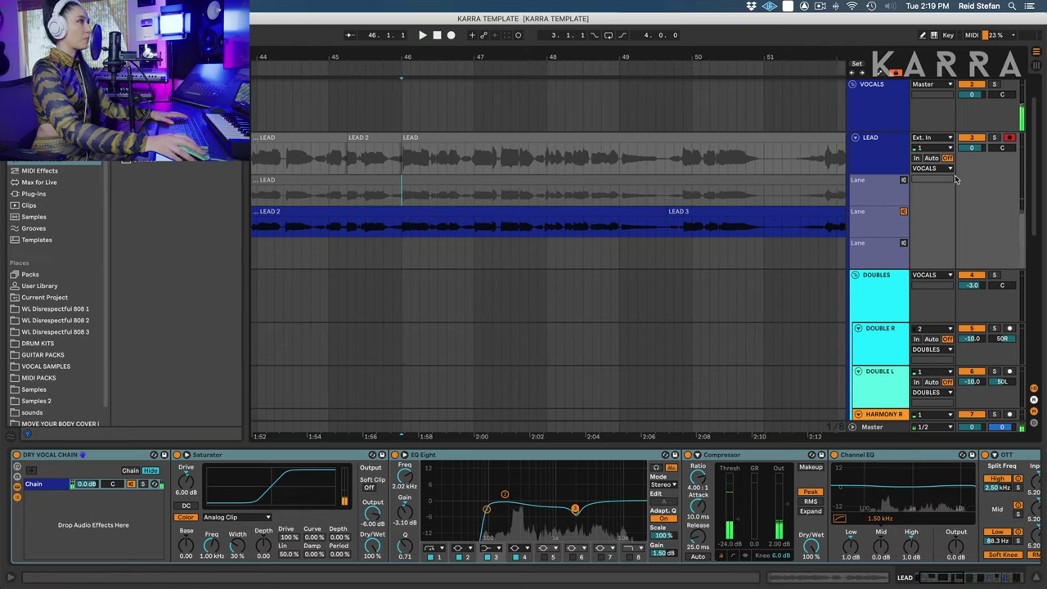
click(903, 181)
key(space)
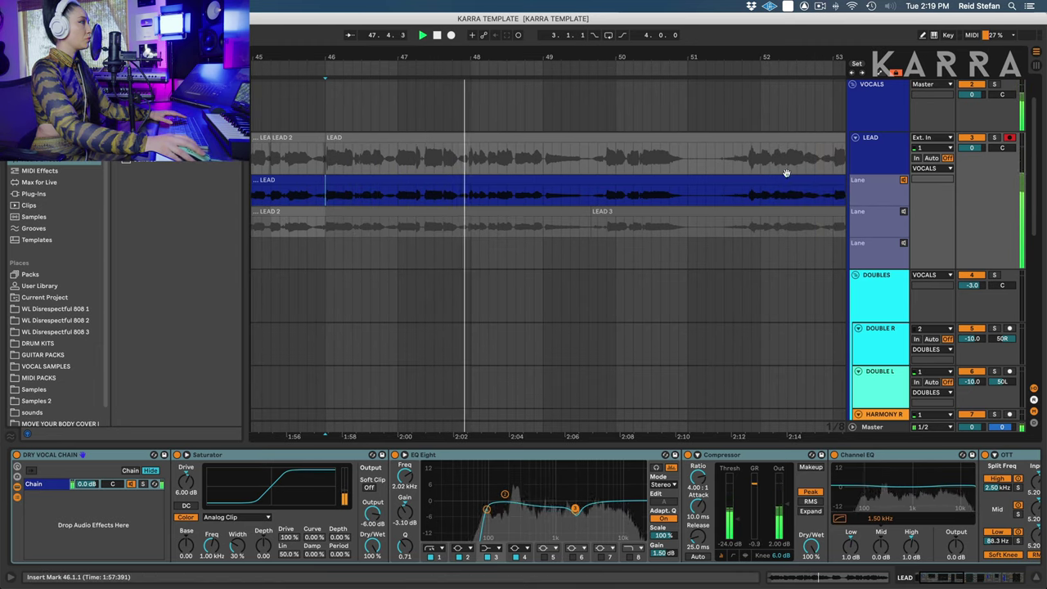
click(904, 212)
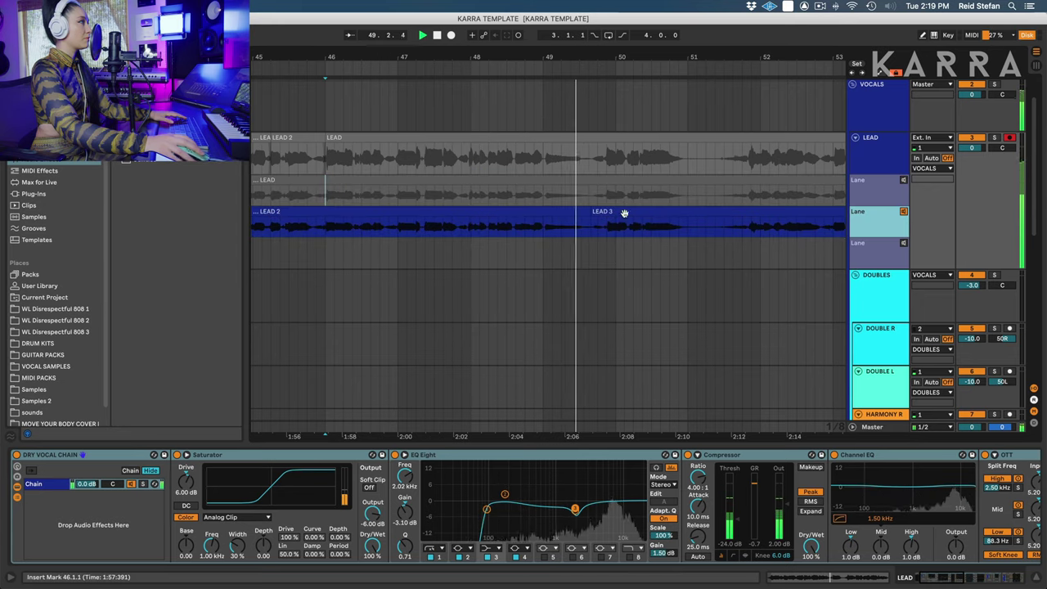
click(388, 229)
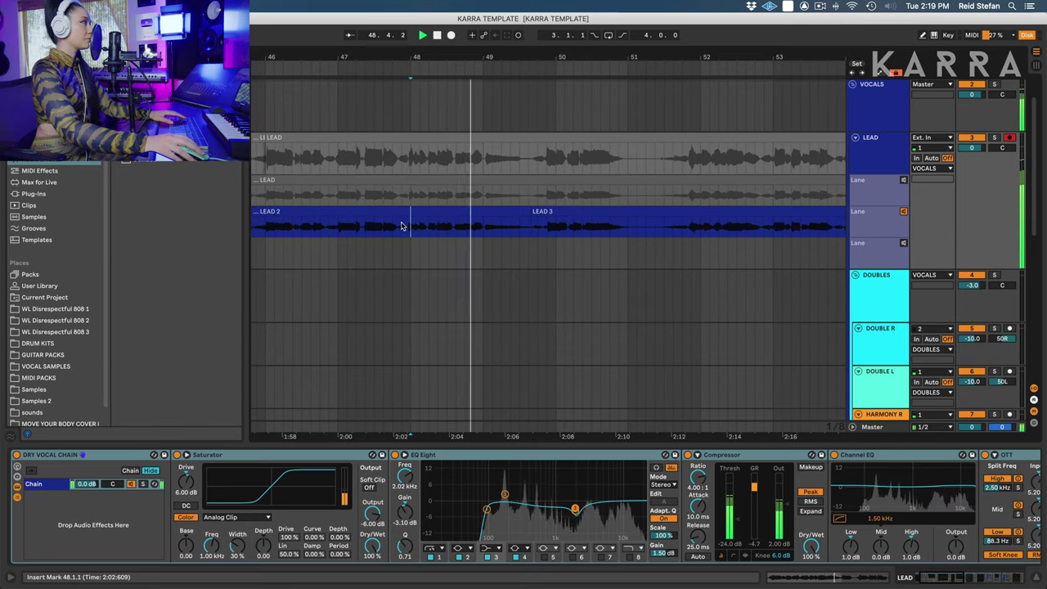
drag(402, 227, 503, 225)
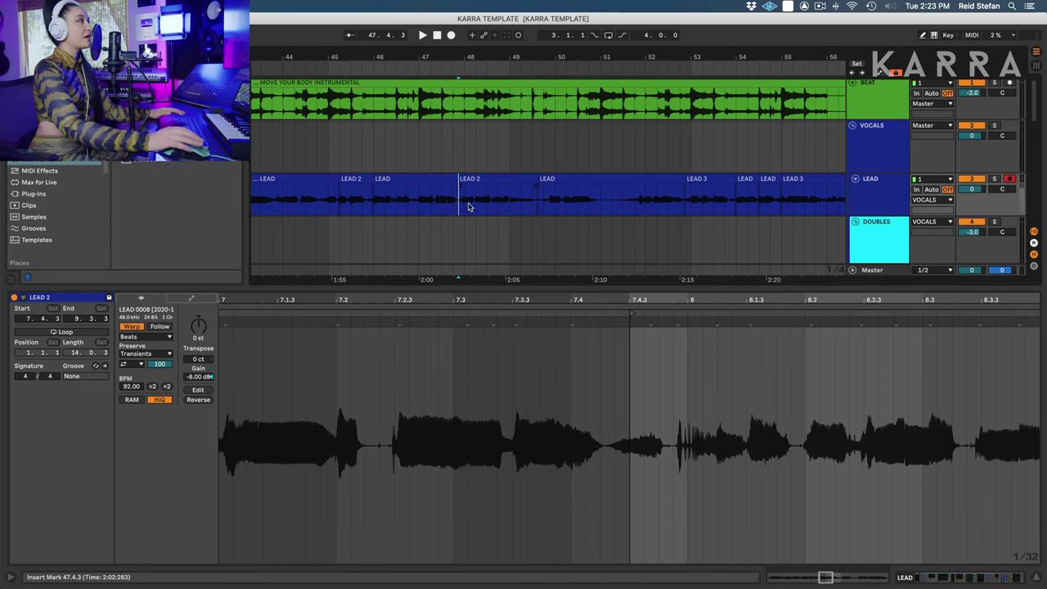
Step: Trim the start of the LEAD clip following LEAD 2 to bar 51.2.1, opening a gap for a new recording
scroll(482, 209, right, 5)
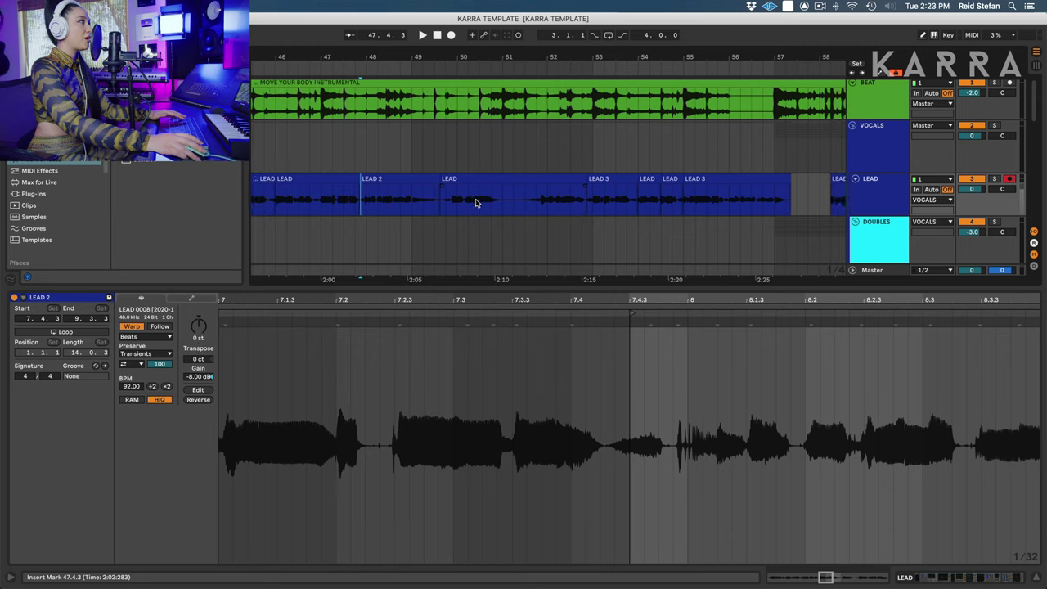
drag(408, 182, 482, 183)
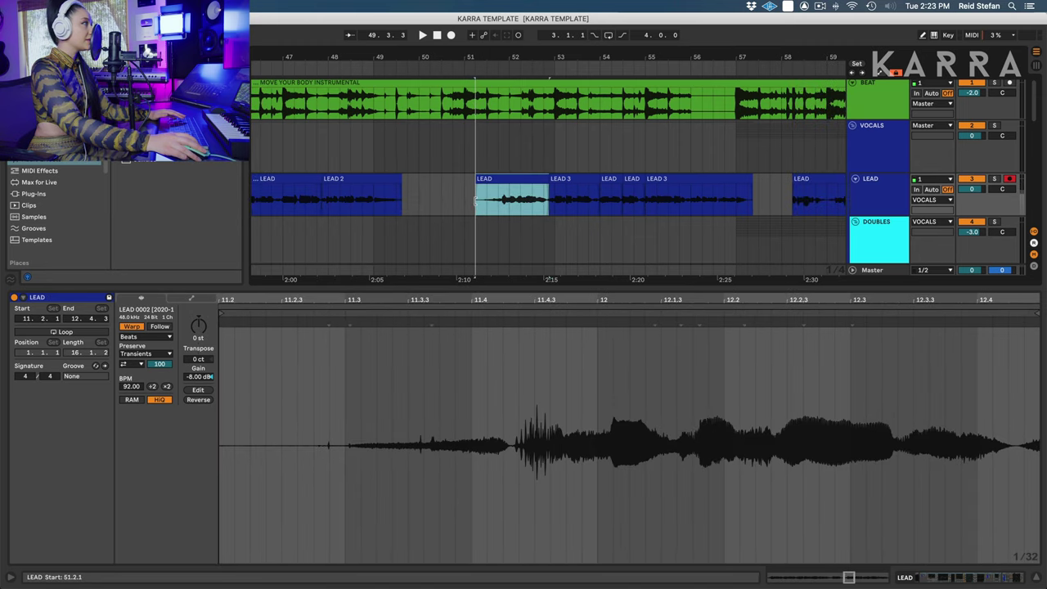
scroll(482, 184, right, 2)
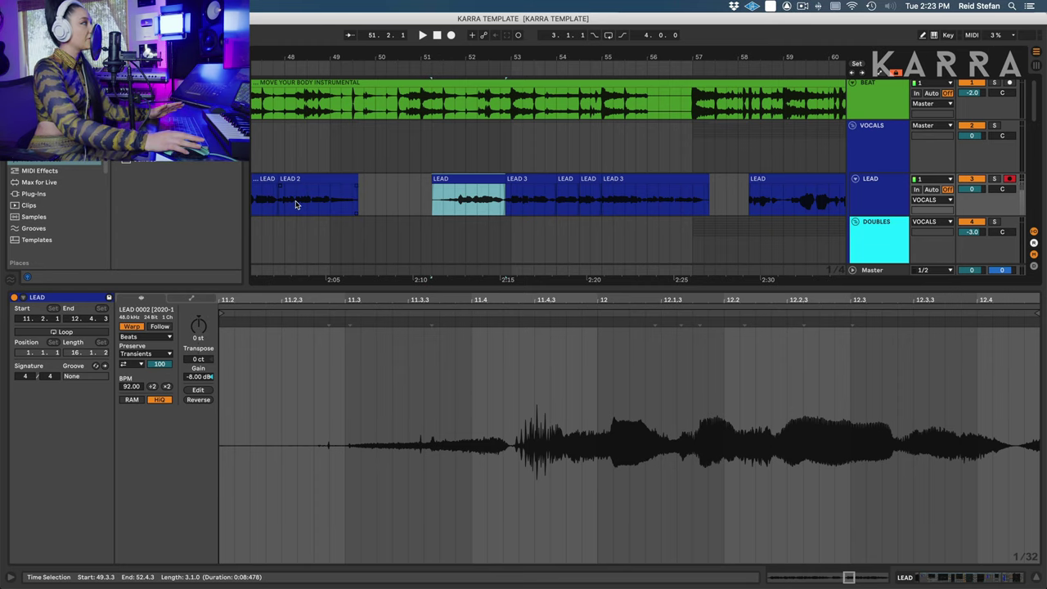
Step: Play the LEAD track from bar 48.3.1 and punch in a new vocal phrase within the gap after LEAD 2
click(296, 204)
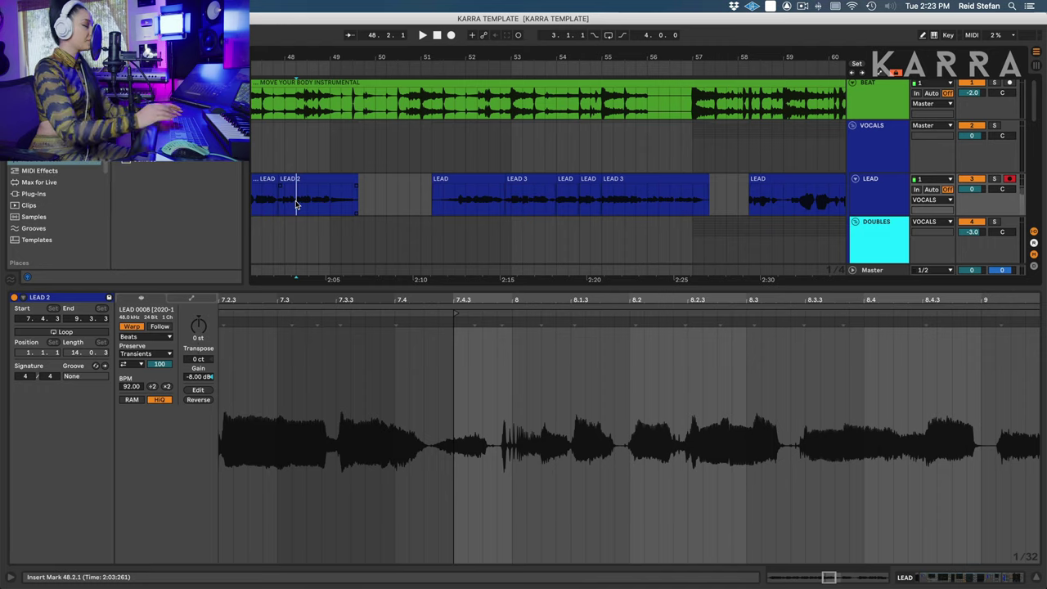
key(space)
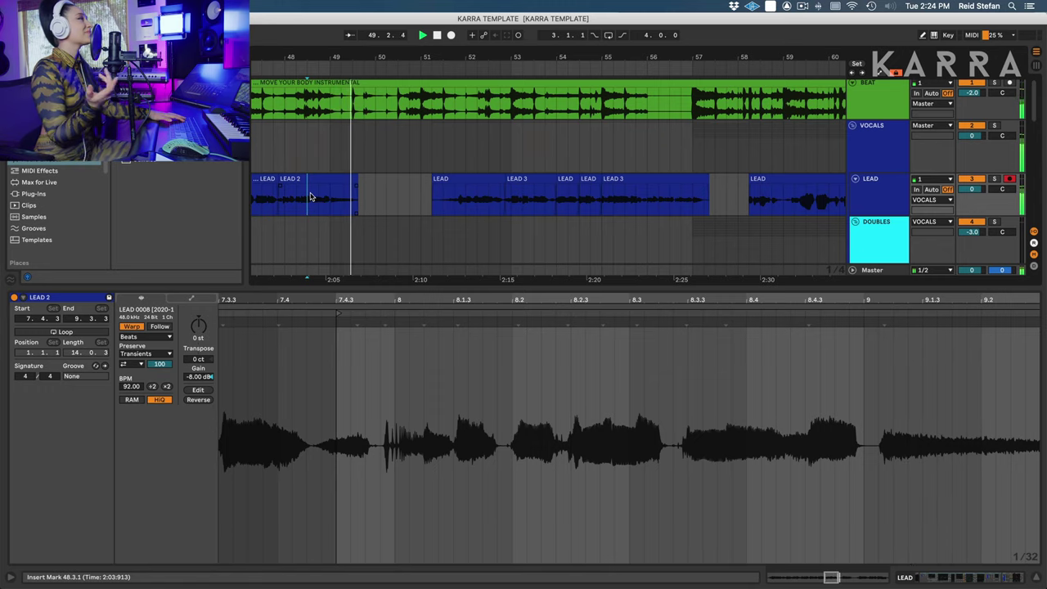
key(F9)
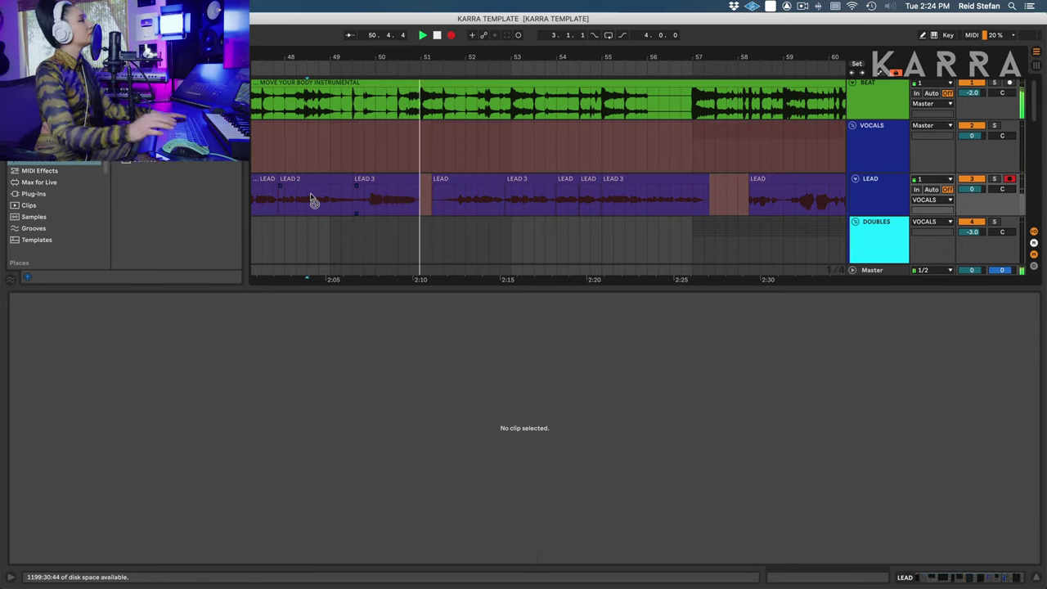
key(space)
Step: Play back the punched-in phrase from bar 49.4.1 and extend the LEAD 2 clip's end to bar 49.4.1, trimming the new clip's start
click(364, 203)
key(space)
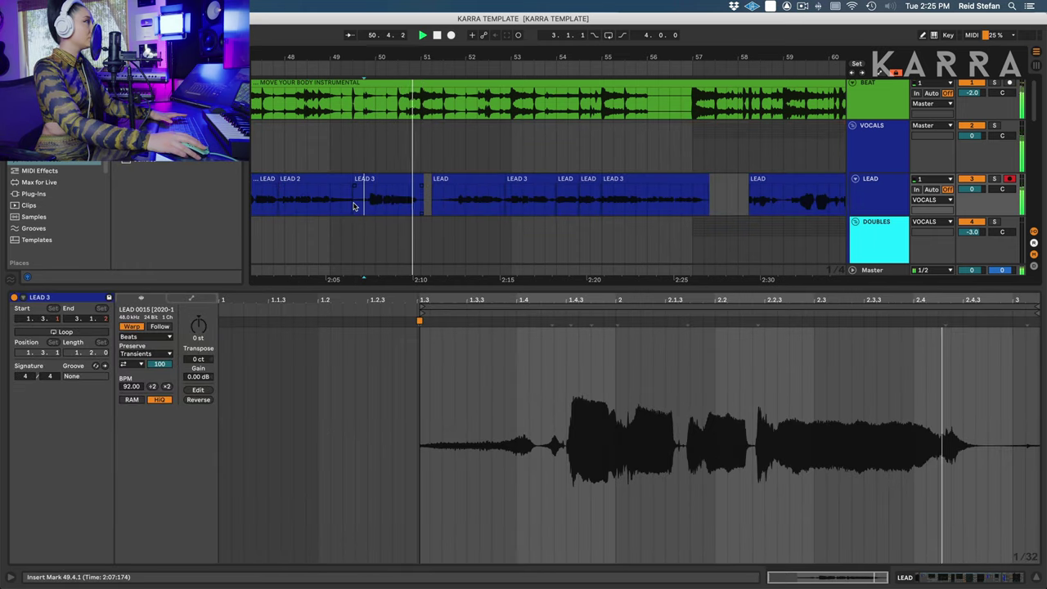
key(space)
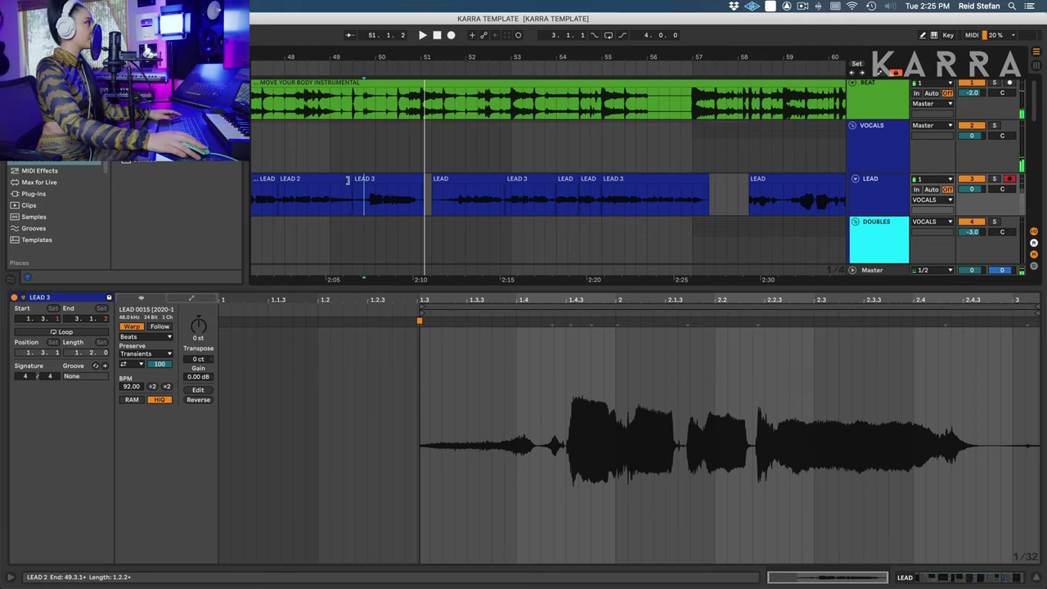
click(344, 178)
click(415, 181)
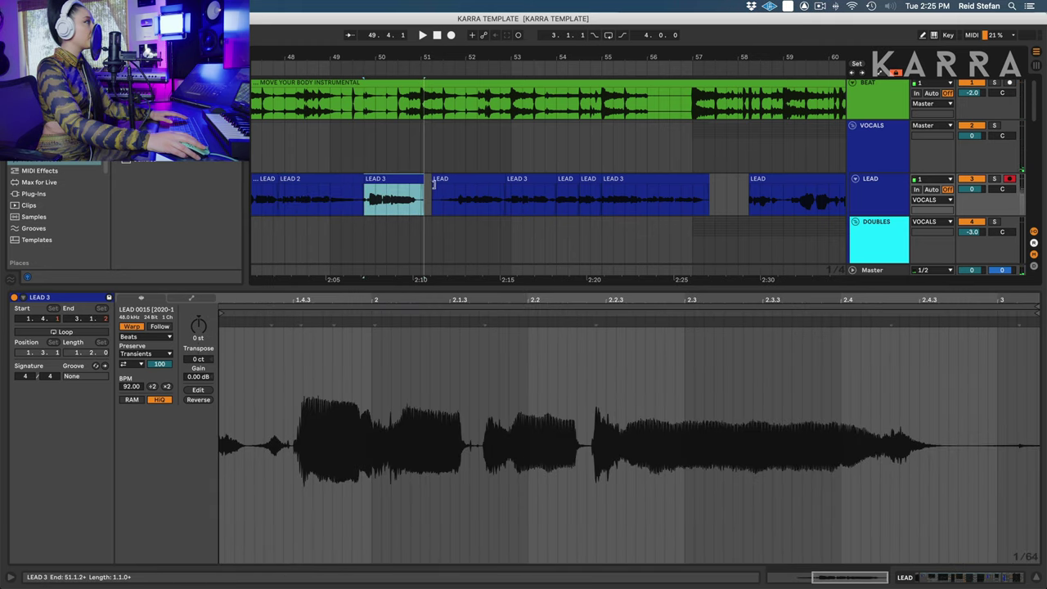
Step: Play the LEAD track from bar 52.3.1 and again from bar 53.4.1 to audition the LEAD 3 phrase
click(489, 191)
key(space)
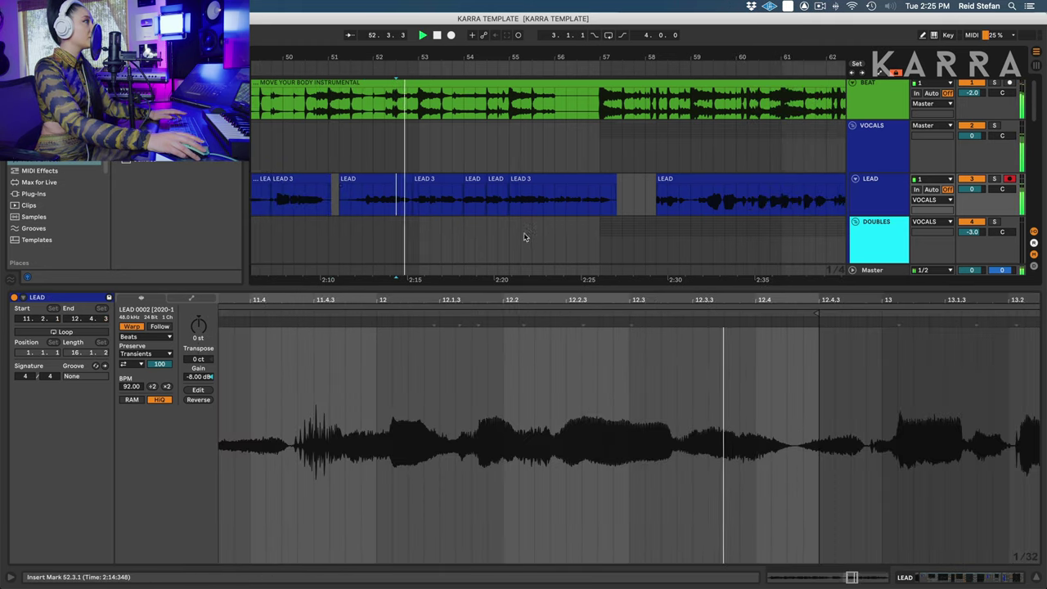
click(349, 179)
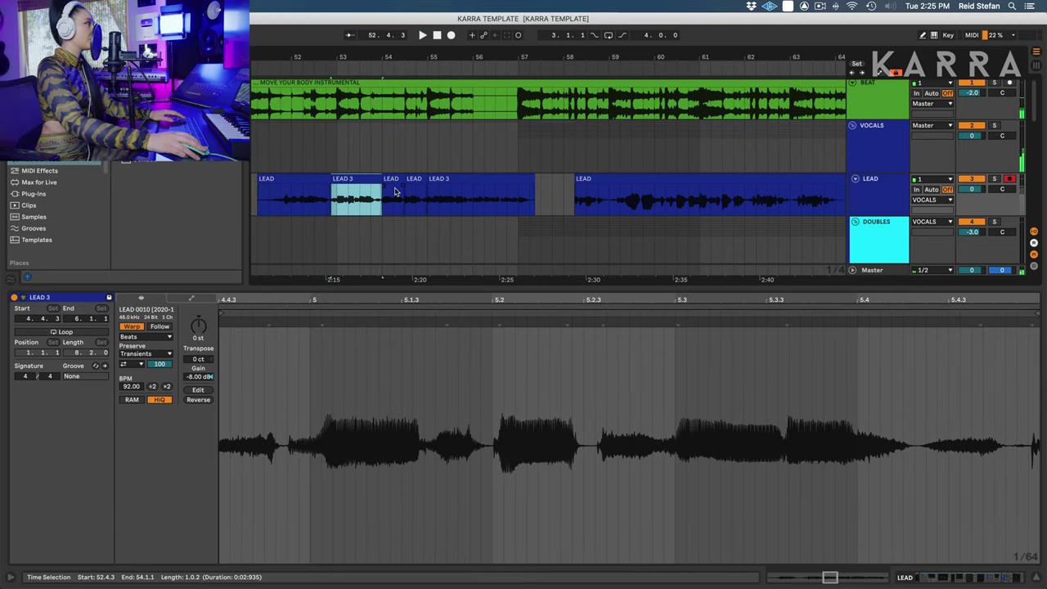
click(375, 193)
key(space)
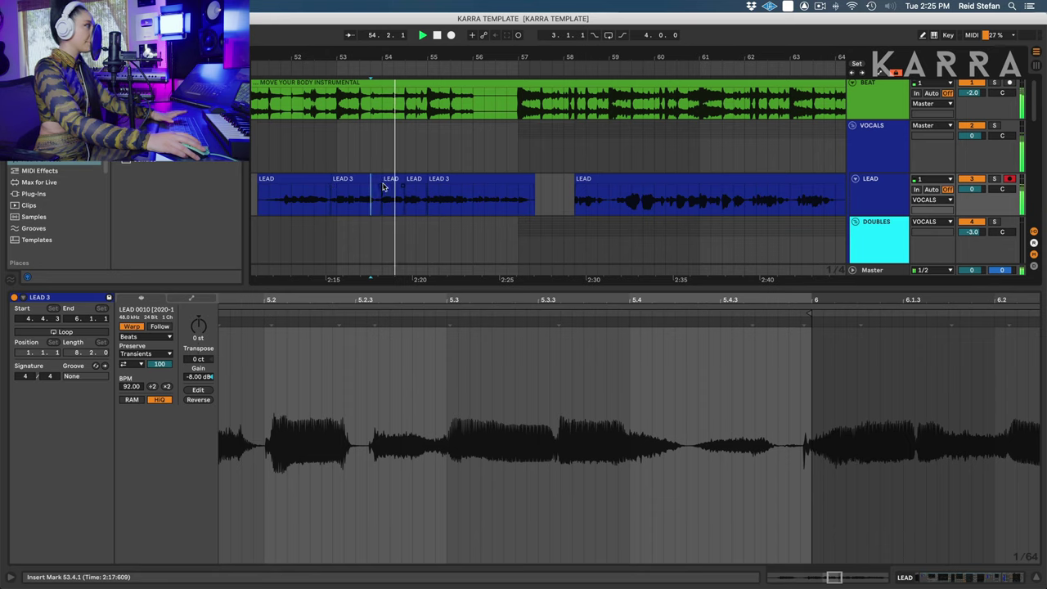
Step: Delete the LEAD 3 clip and the two short LEAD clips after it, clearing bars 52.4.3 to 55.1.1
click(350, 178)
key(space)
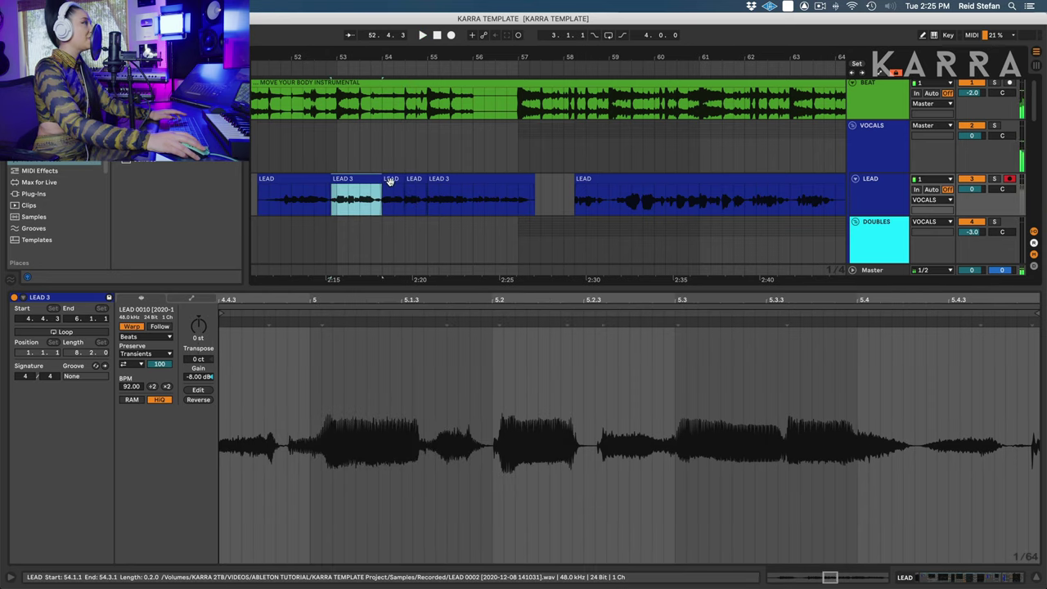
shift+click(415, 179)
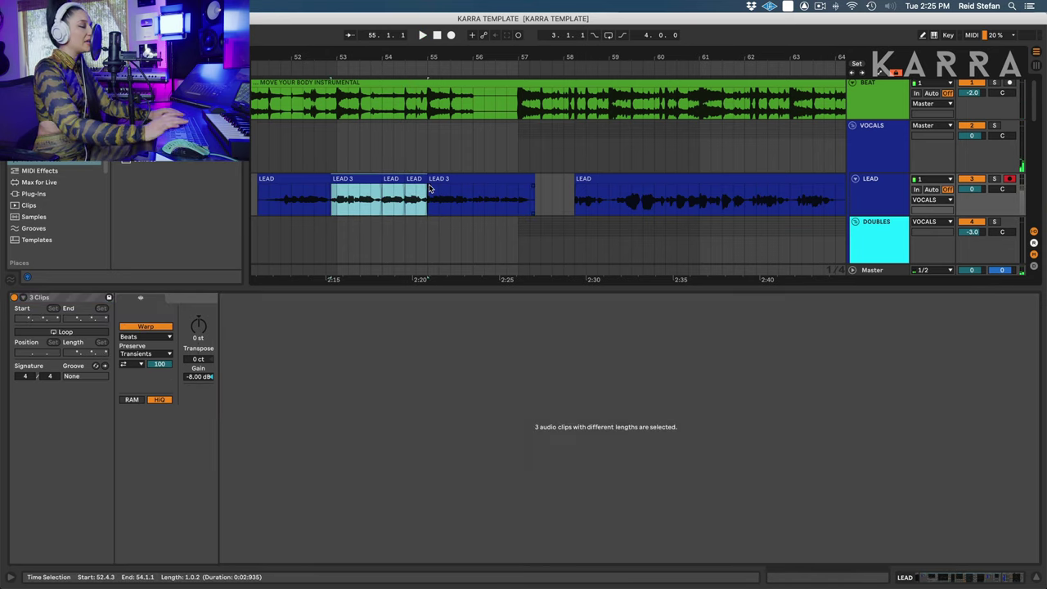
key(Delete)
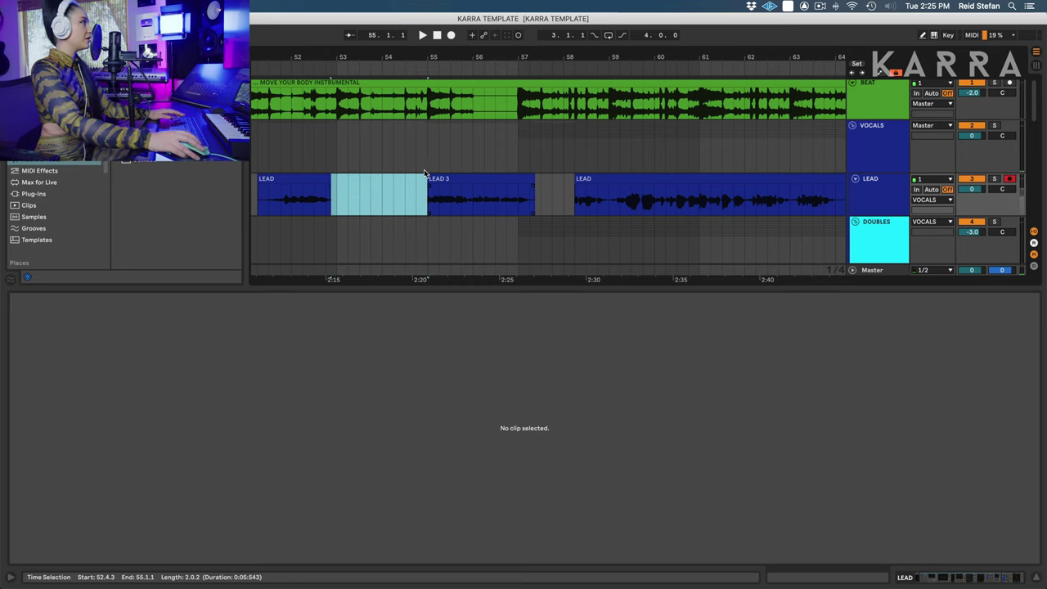
Step: Play from bar 51.4.1, punch in a new vocal phrase over the gap, and extend the preceding LEAD clip's end to bar 53.1.1
scroll(424, 173, left, 2)
click(323, 196)
key(space)
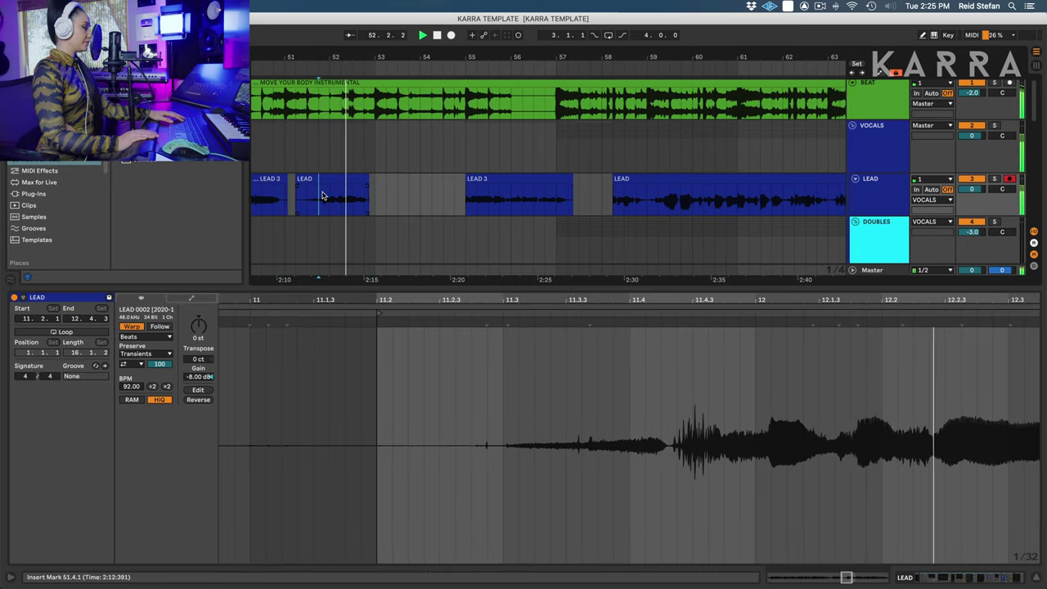
key(F9)
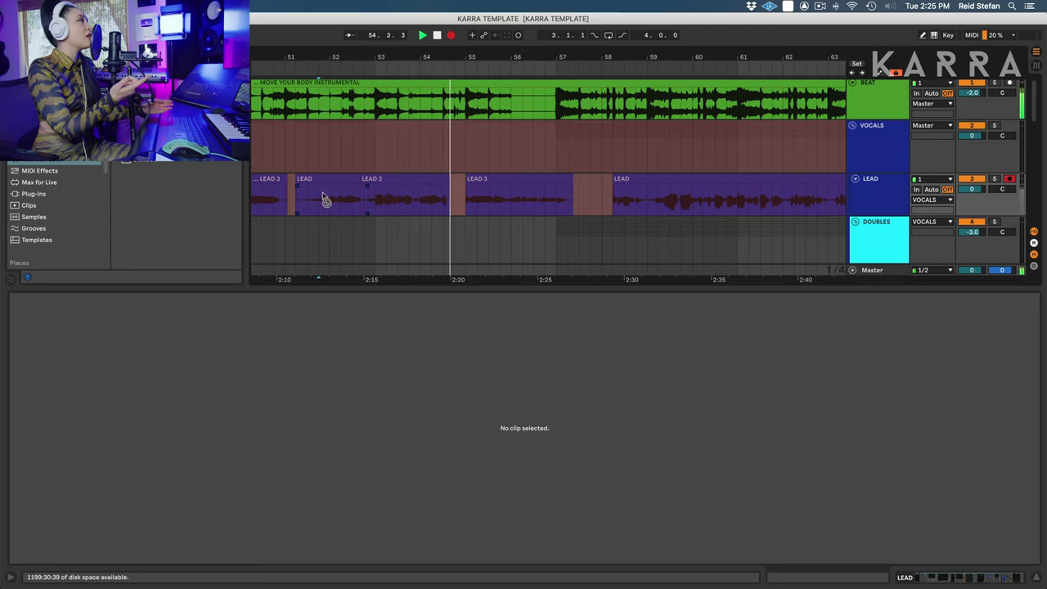
click(350, 182)
drag(357, 178, 374, 182)
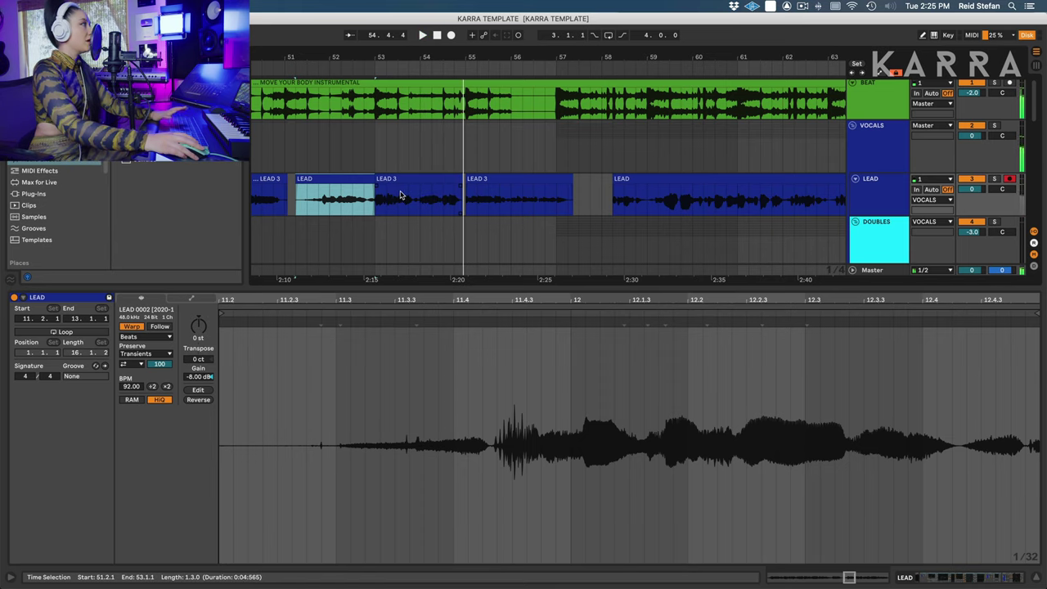
Step: Play back the new take from bars 53.3.1 and 54.1.1, and delete its portion from bar 54.1.1 to its end
click(398, 195)
key(plus)
key(plus)
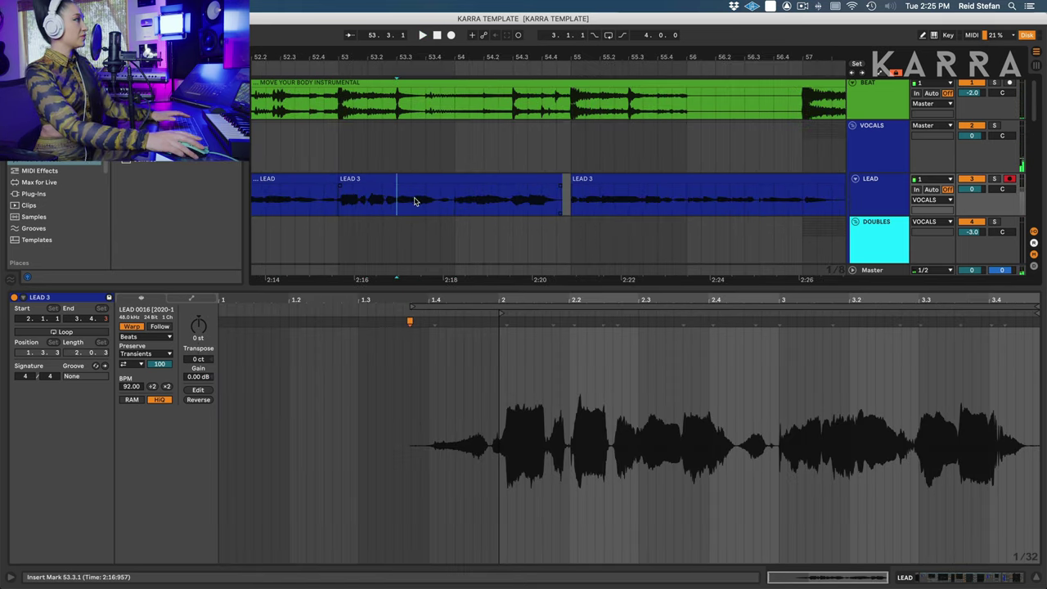
key(space)
scroll(406, 222, right, 2)
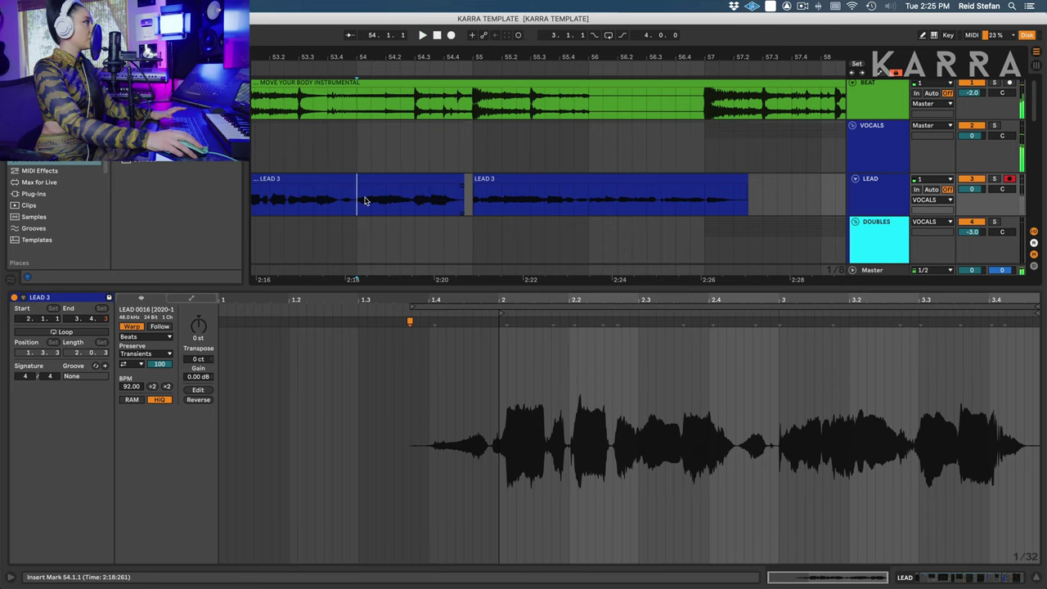
key(space)
drag(356, 200, 464, 214)
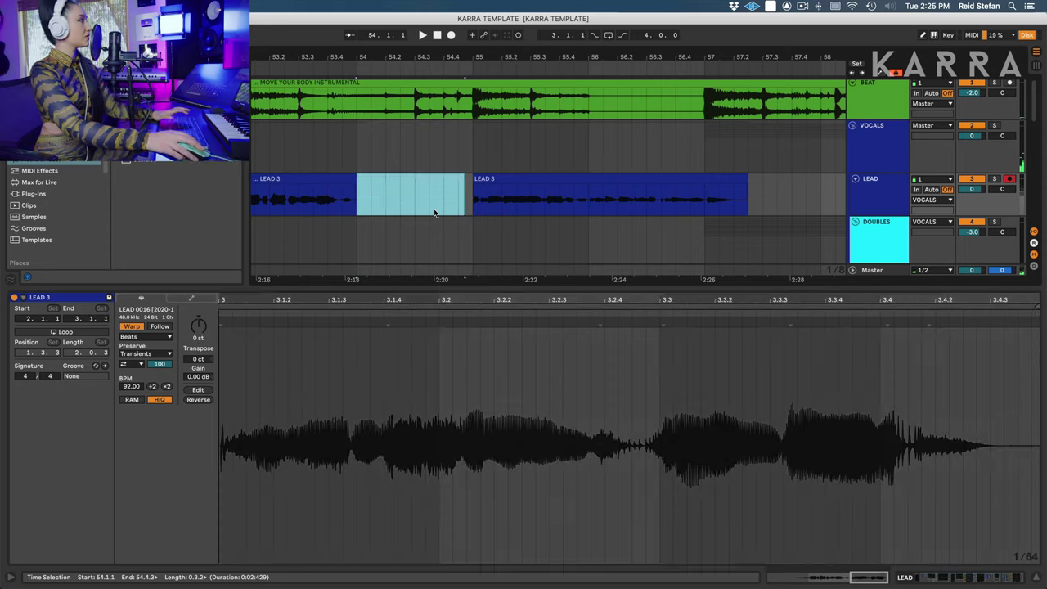
key(Delete)
Step: Play the LEAD track from bar 53.2.1 and punch in a replacement phrase over the gap before bar 55
click(273, 197)
key(space)
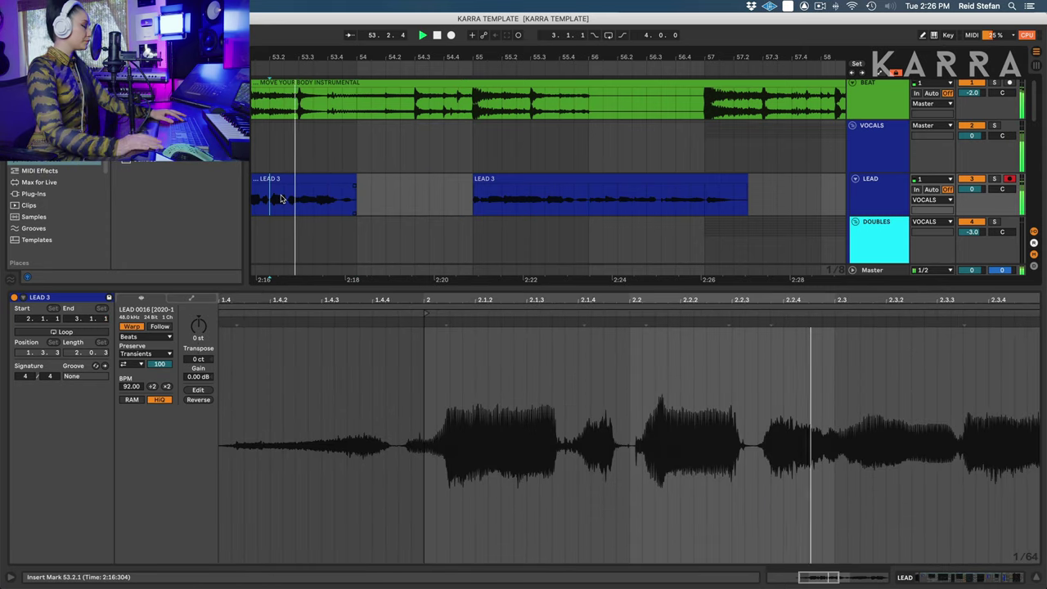
key(F9)
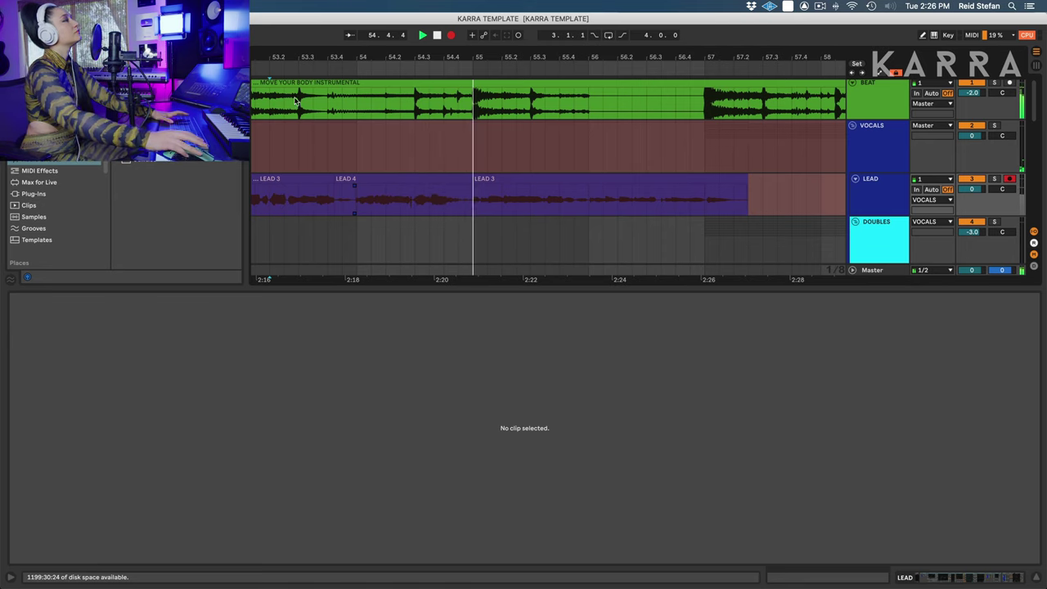
key(space)
Step: Play back the punched-in phrase from bar 53.4.1 and extend the preceding LEAD 3 clip's end to bar 54.1.1
click(327, 195)
key(space)
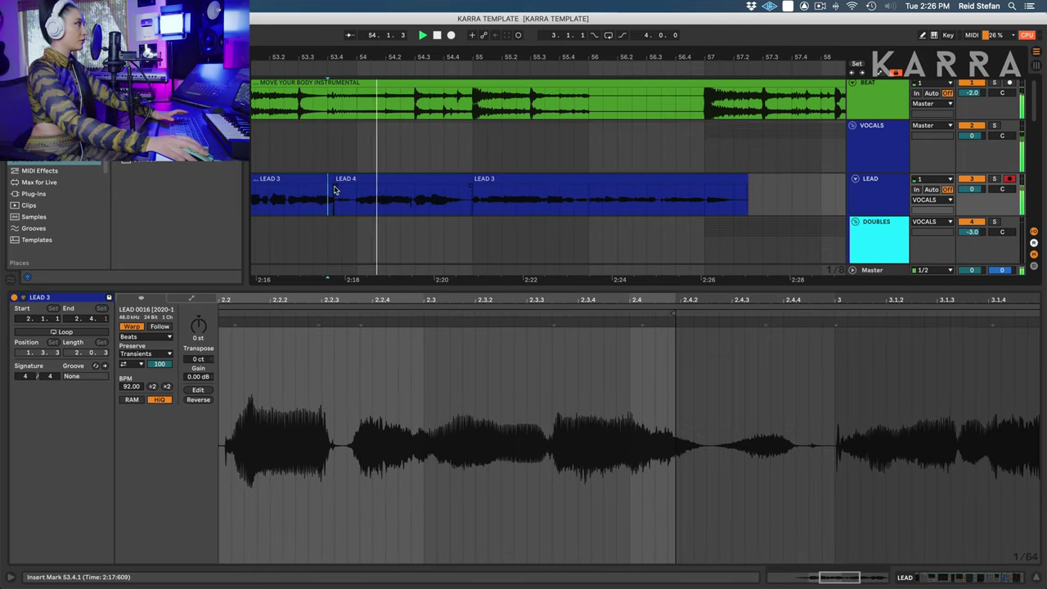
drag(329, 196, 356, 196)
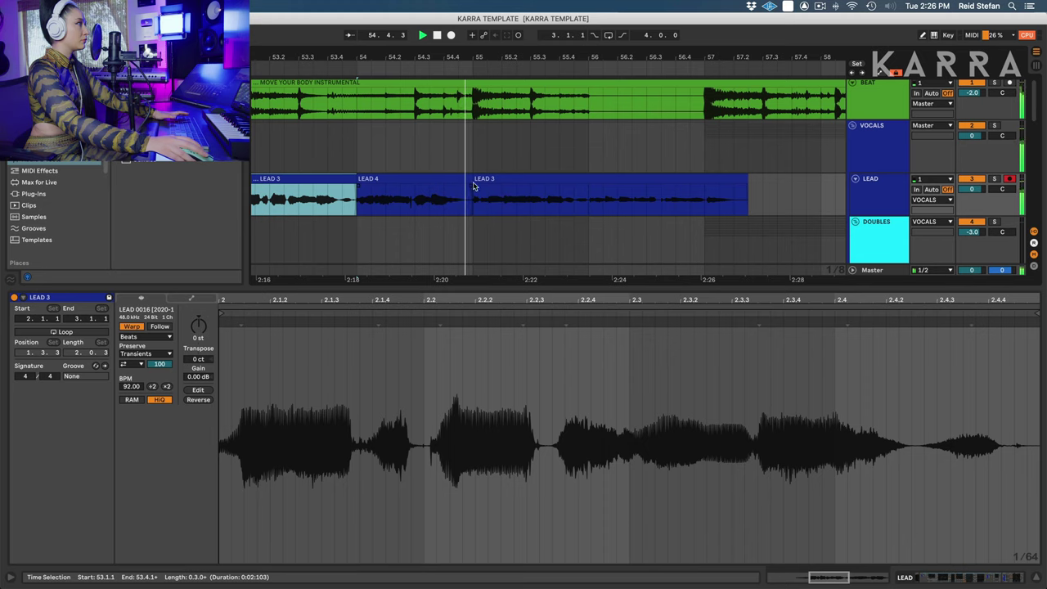
Step: Move the edit point between LEAD 4 and the following LEAD 3 clip to bar 54.4.3, and play back the transition from bar 53.4.1
click(342, 197)
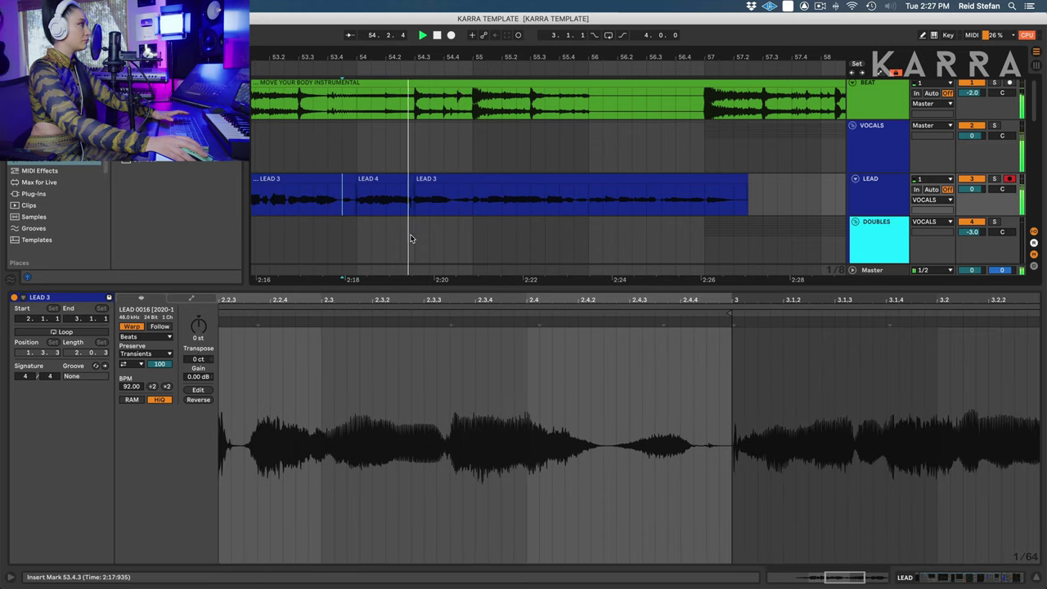
drag(413, 185, 458, 194)
click(324, 181)
key(space)
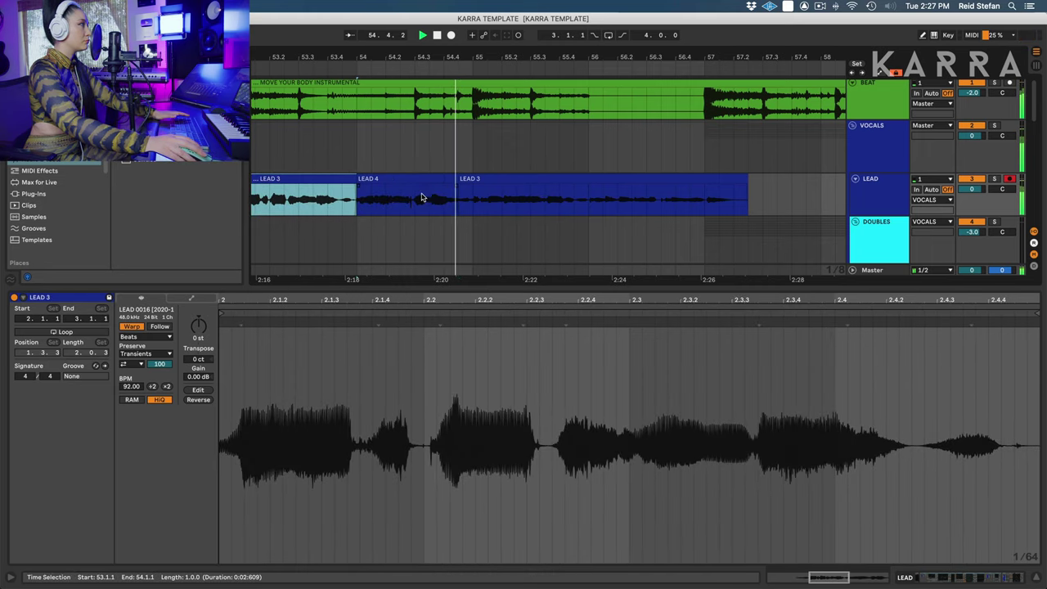
click(356, 202)
key(space)
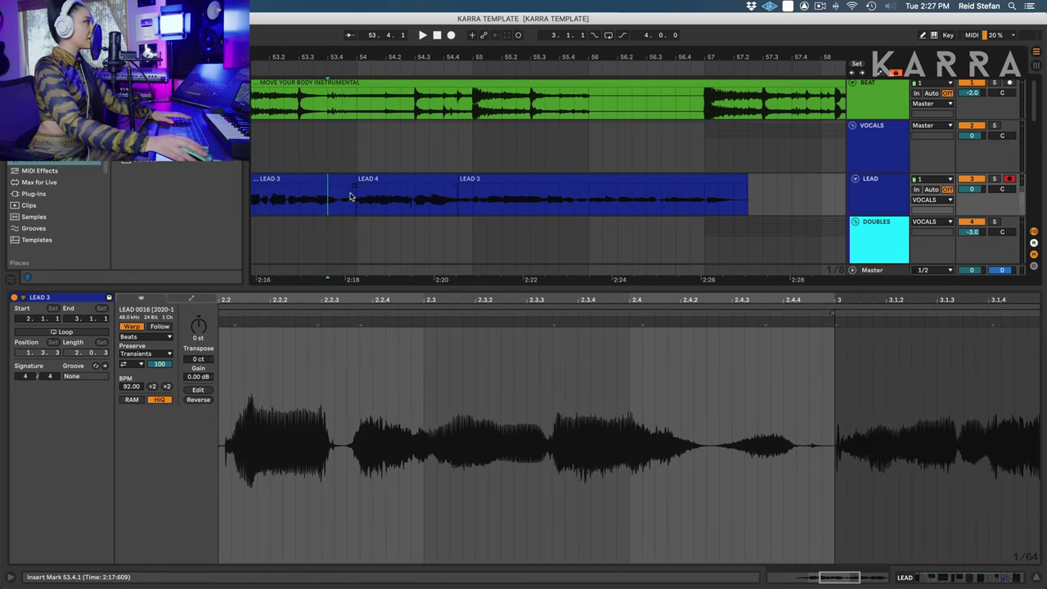
Step: Split the LEAD 4 section from about bar 54.2.4 to 54.3.3 into its own clip
click(400, 197)
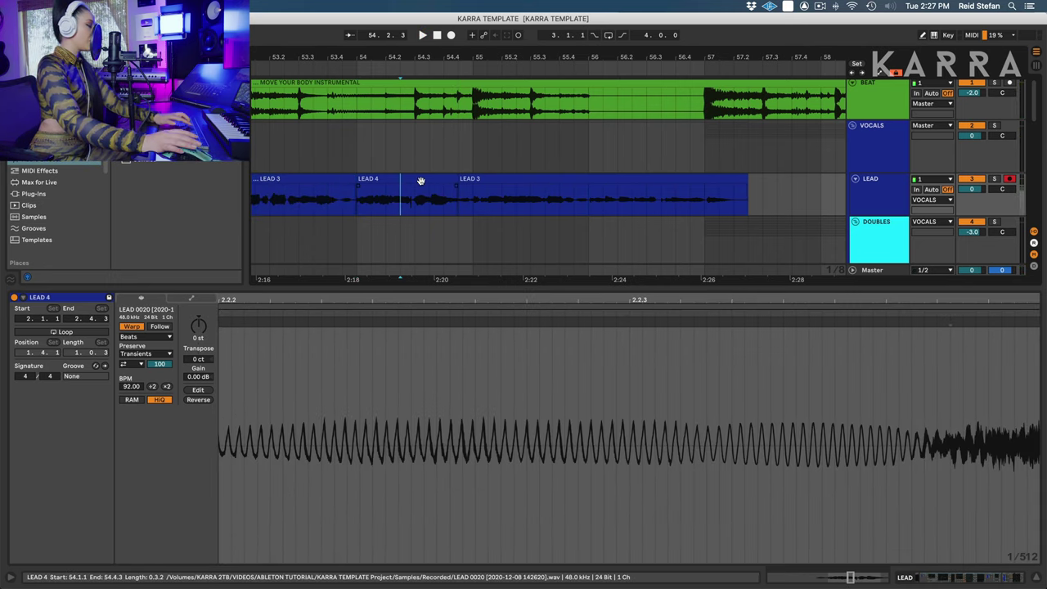
key(plus)
key(plus)
scroll(463, 198, right, 3)
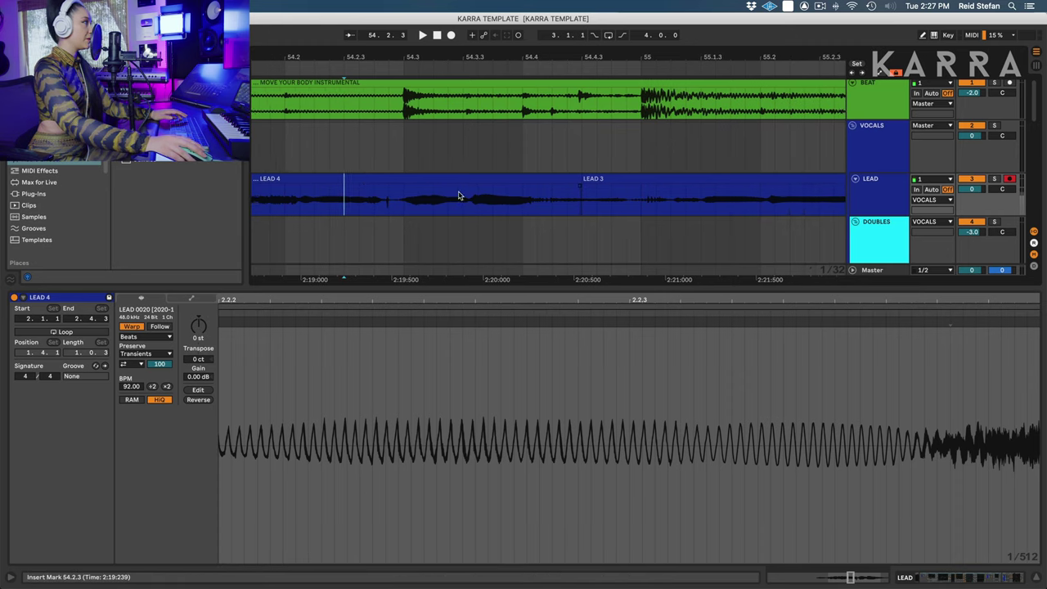
click(376, 199)
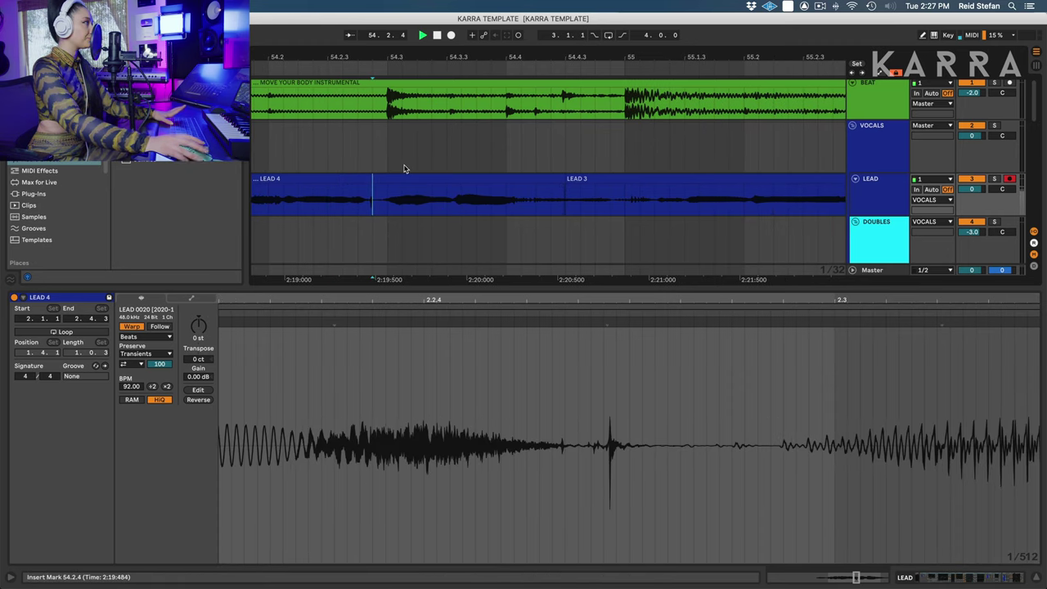
drag(373, 202, 454, 211)
key(plus)
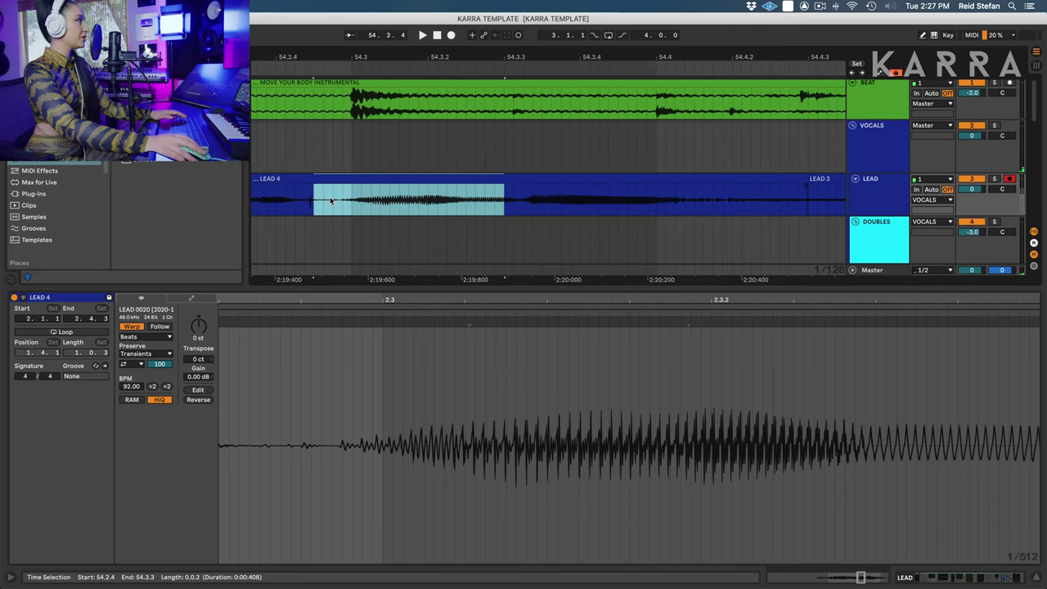
drag(324, 201, 522, 212)
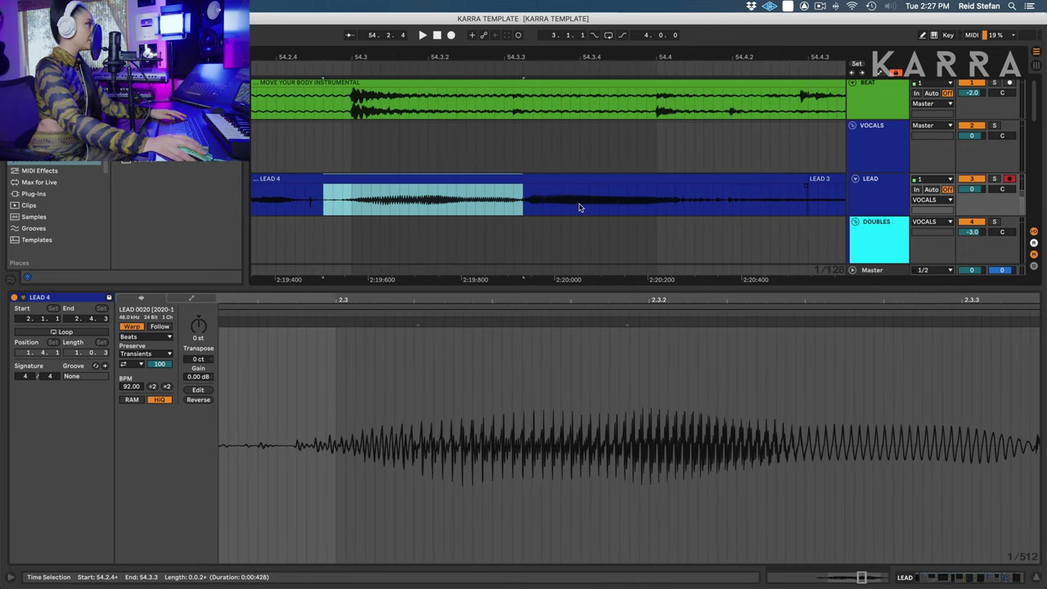
double_click(428, 178)
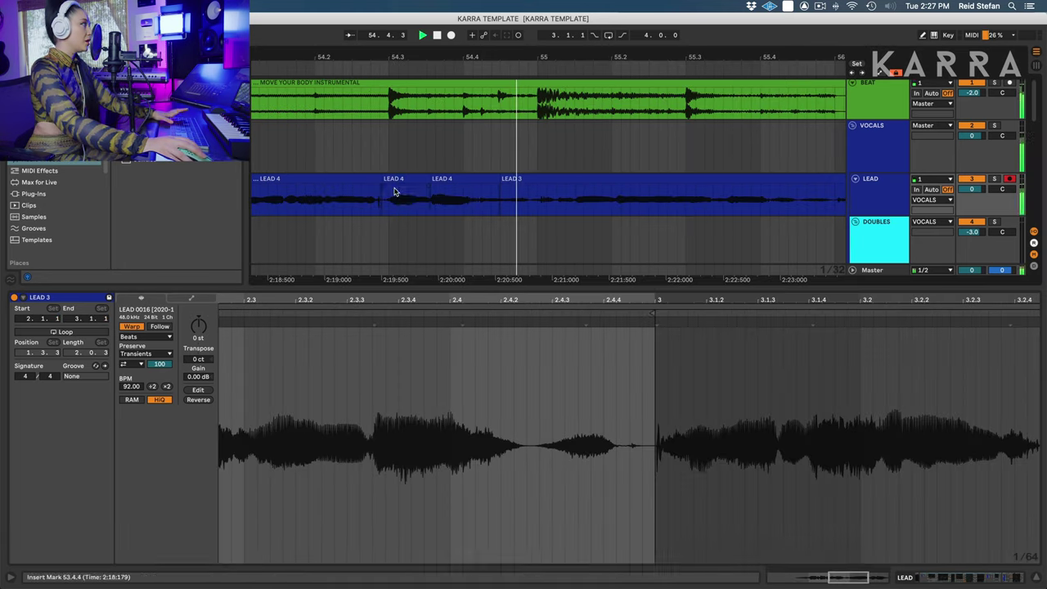
Step: Detune the short middle LEAD 4 clip to -28 ct
key(space)
click(407, 178)
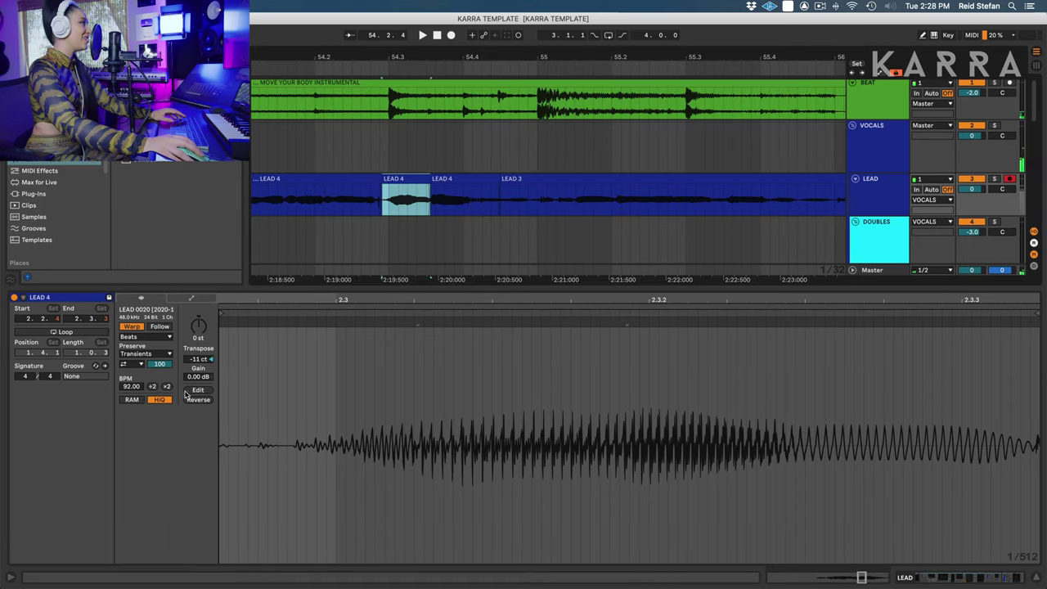
drag(198, 365, 199, 367)
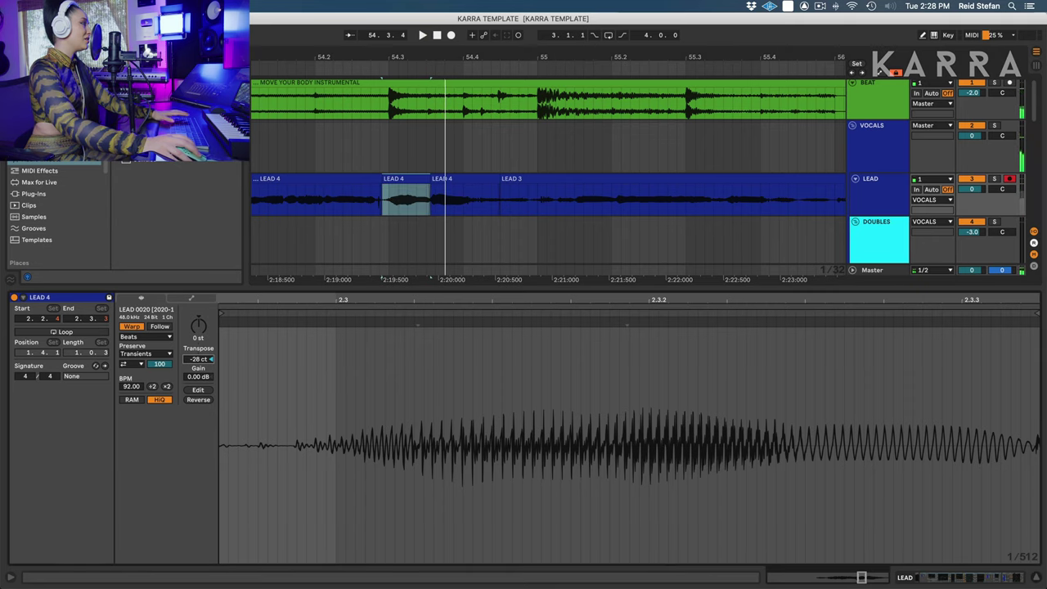
Step: Play the LEAD track from bar 54.1.3 to check how the detuned clip fits the phrase
key(space)
click(291, 196)
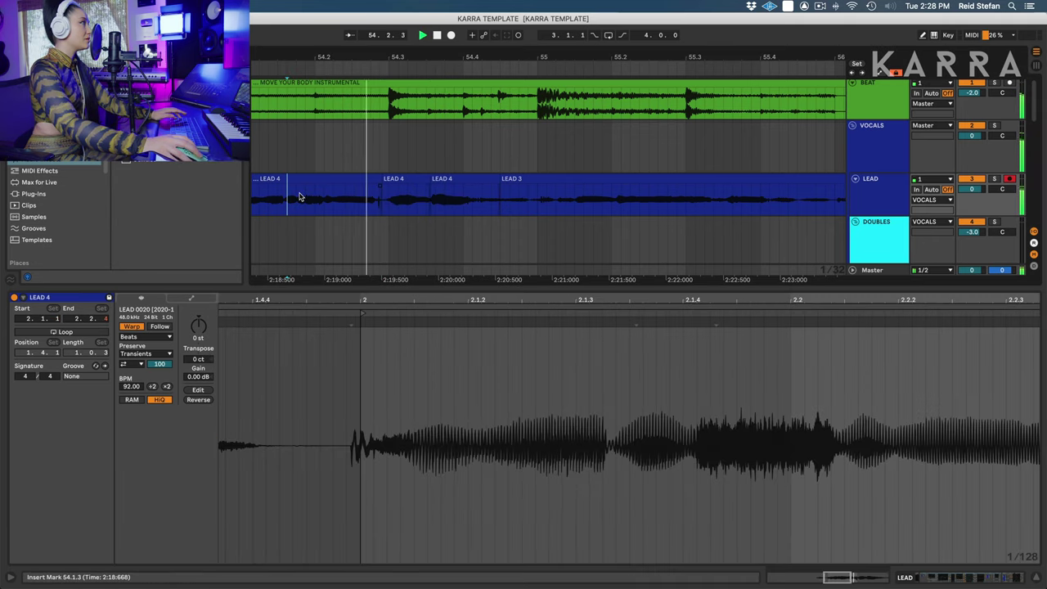
scroll(303, 196, left, 4)
key(space)
scroll(442, 248, right, 3)
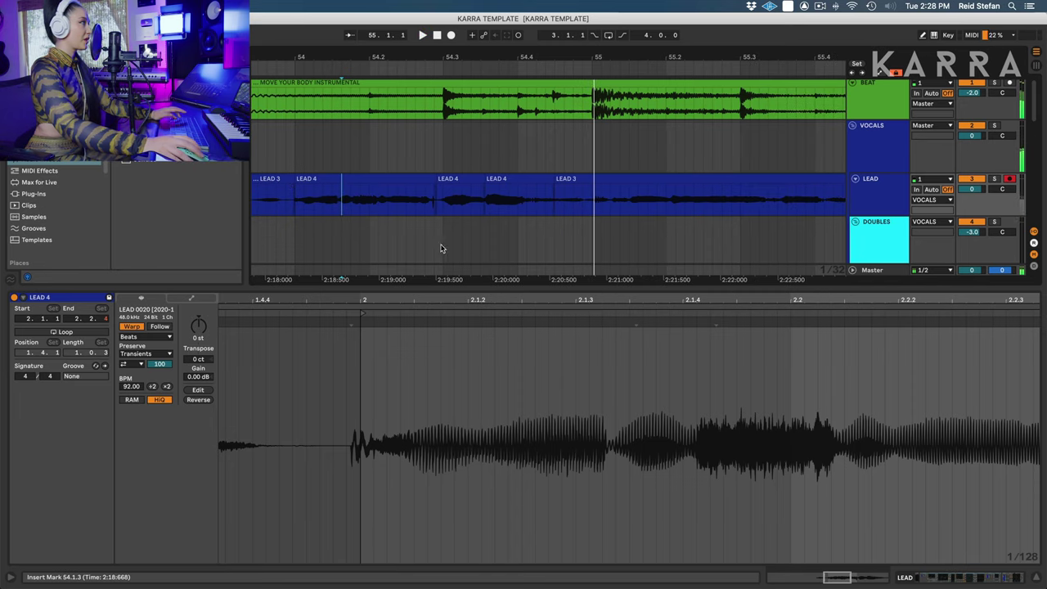
click(274, 196)
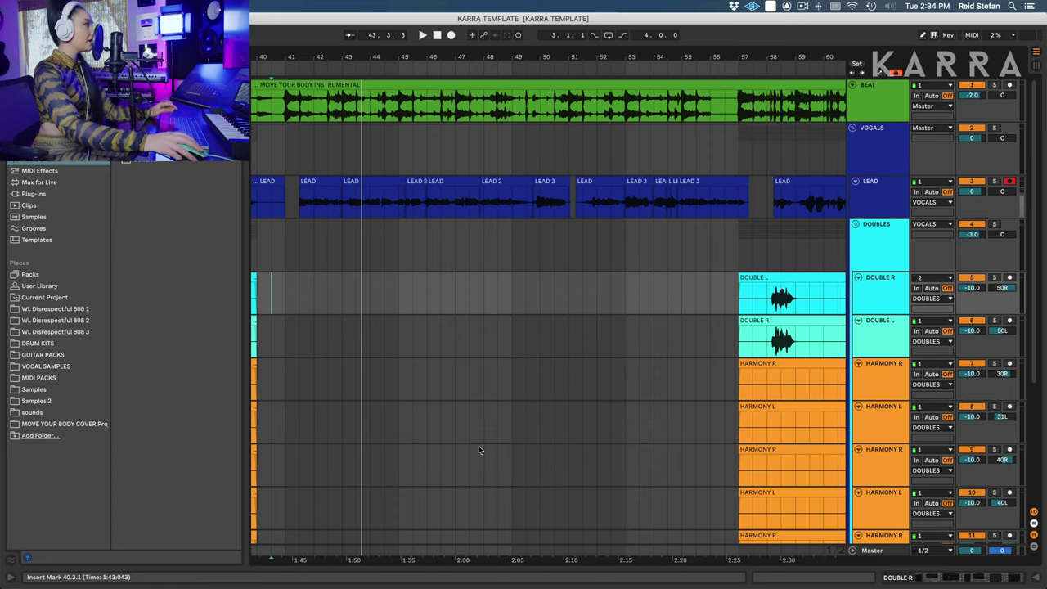
Step: Record two takes on the armed DOUBLE R track from bar 56.3.1, placing the first take on DOUBLE L
click(286, 278)
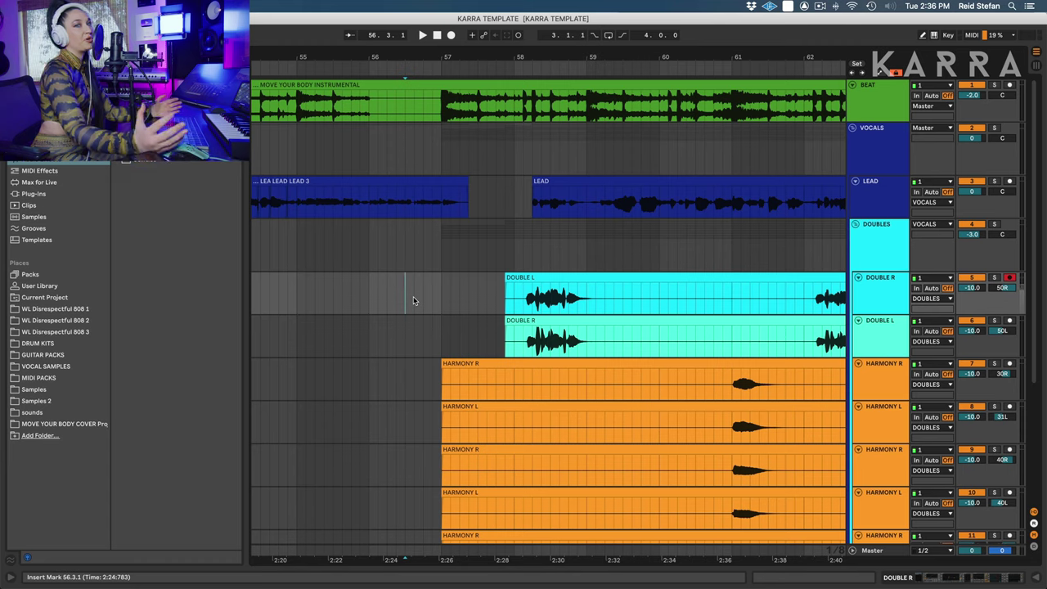
key(F9)
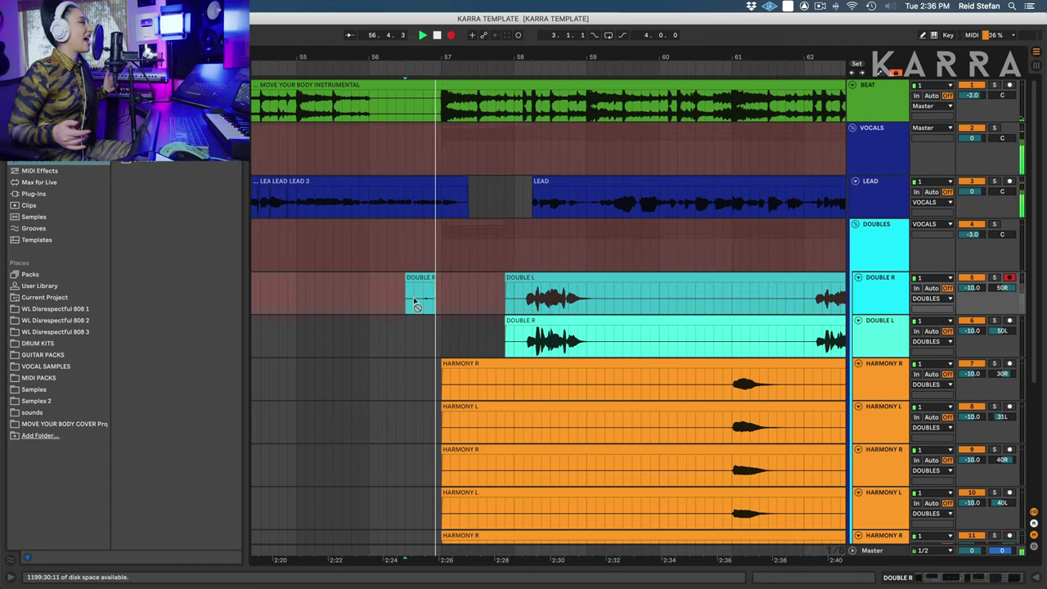
key(space)
key(F9)
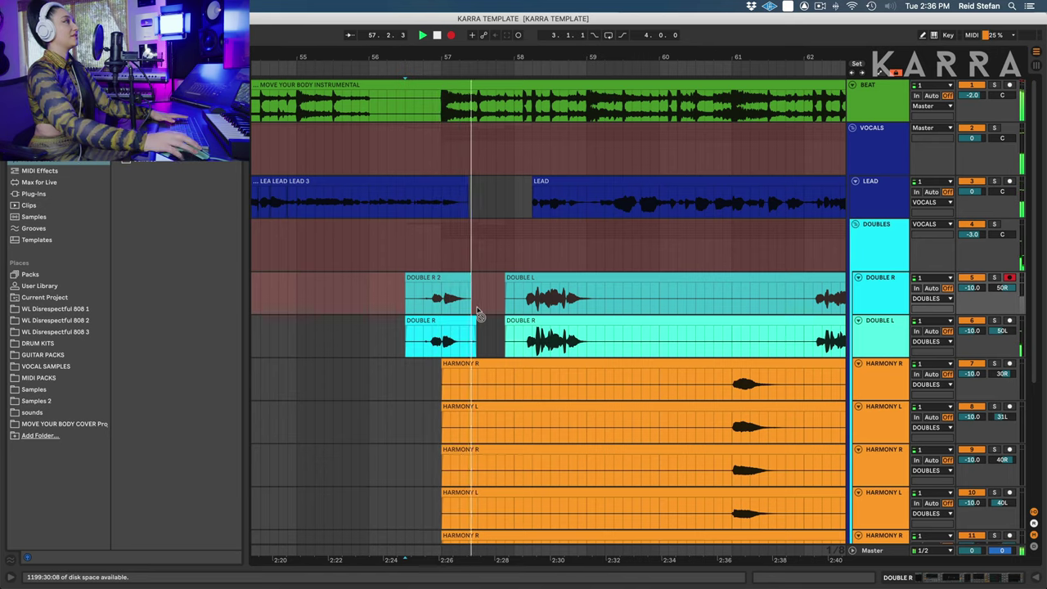
key(space)
scroll(412, 296, left, 10)
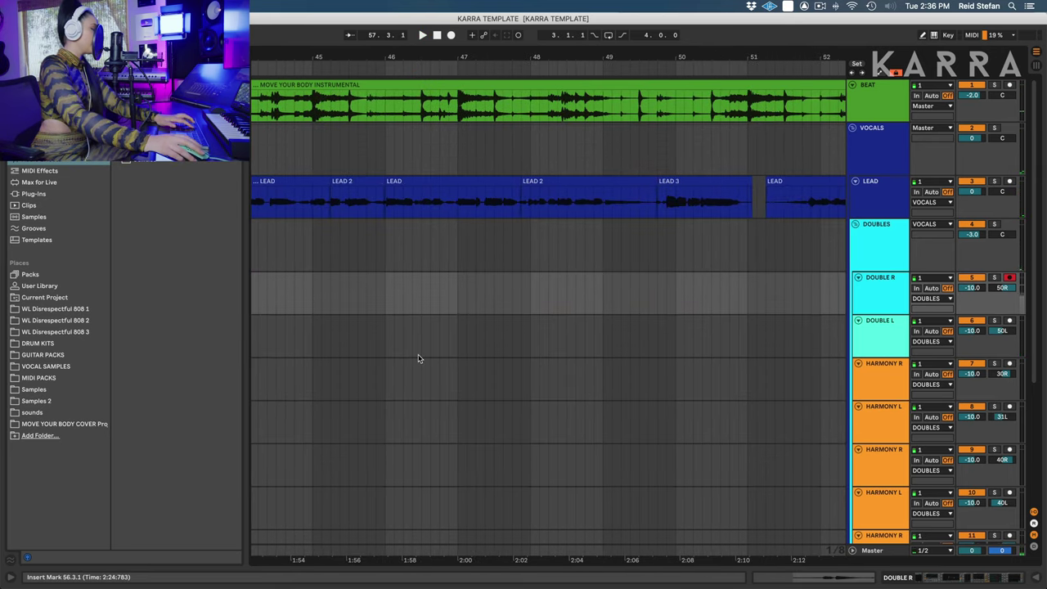
key(minus)
key(minus)
key(minus)
key(plus)
key(plus)
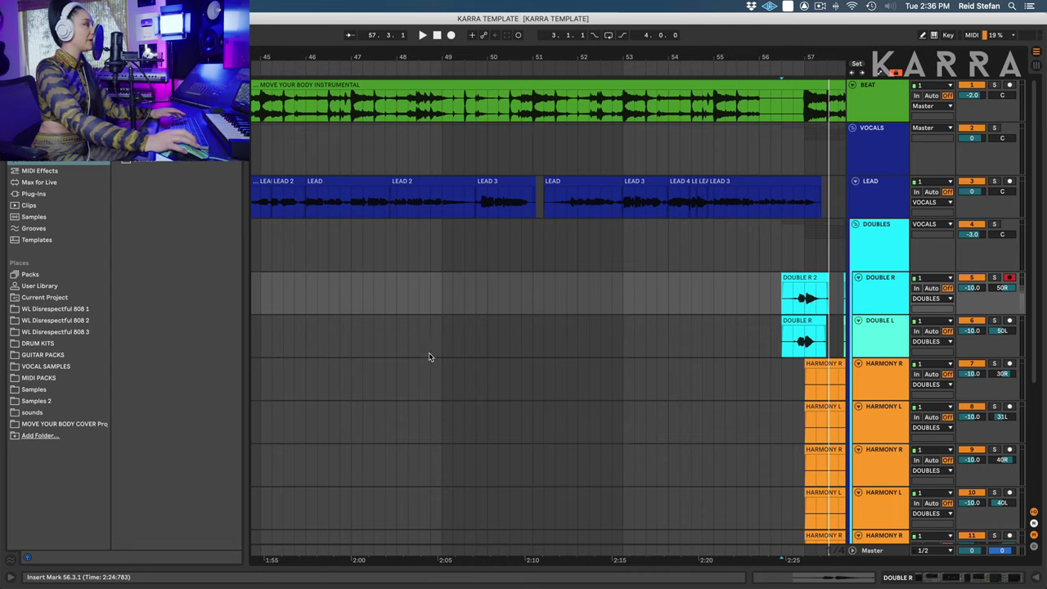
Step: Trim the DOUBLE R and DOUBLE L clips near bar 41 by deleting the material from 40.3.1 to 41.3.1 and from 42.2.1 to 43.2.1
scroll(430, 354, left, 5)
drag(292, 296, 333, 353)
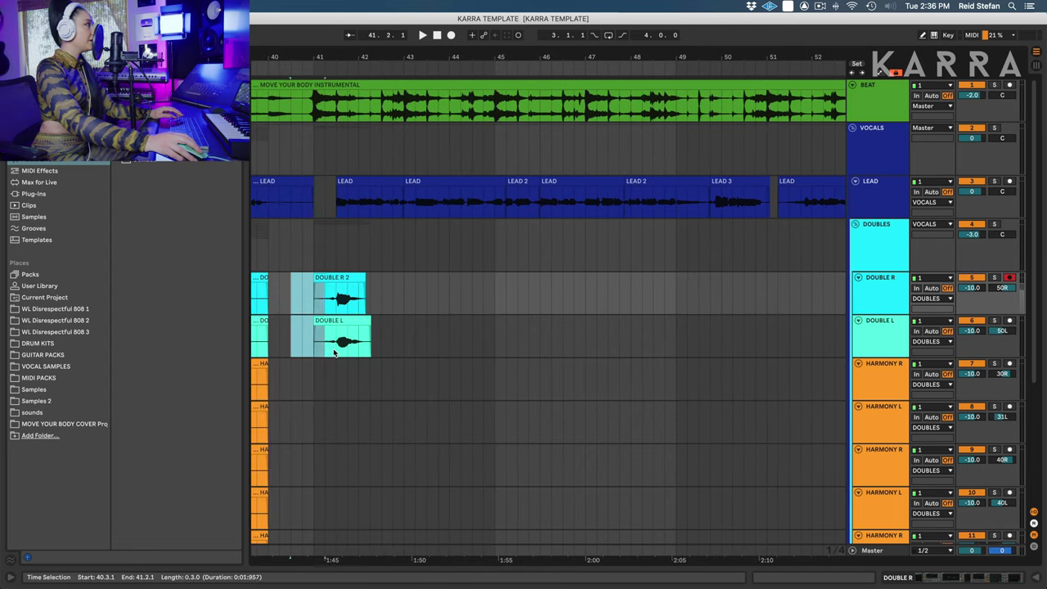
click(333, 352)
key(Delete)
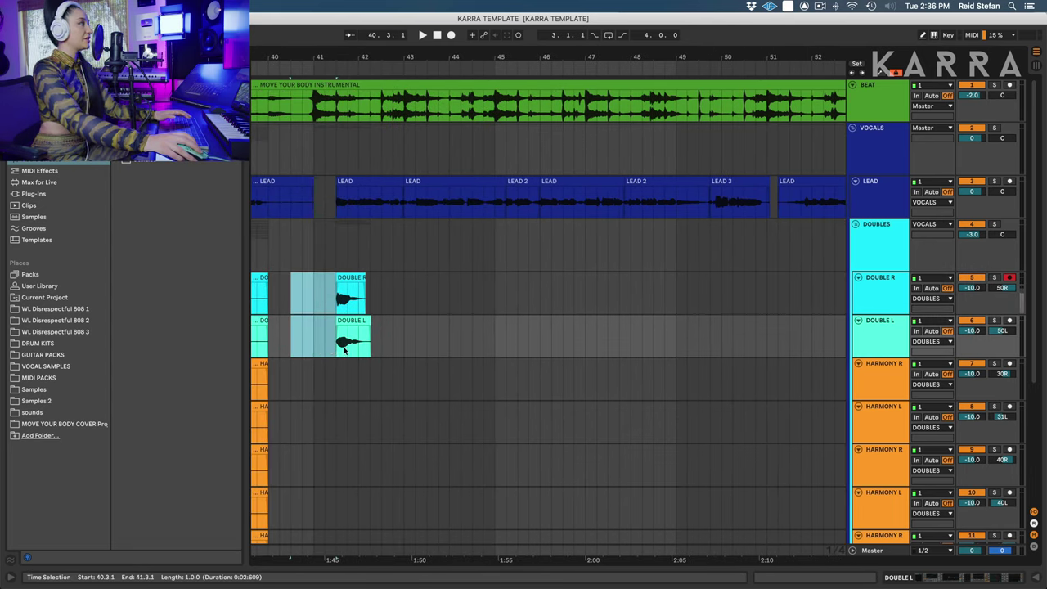
drag(369, 287, 413, 381)
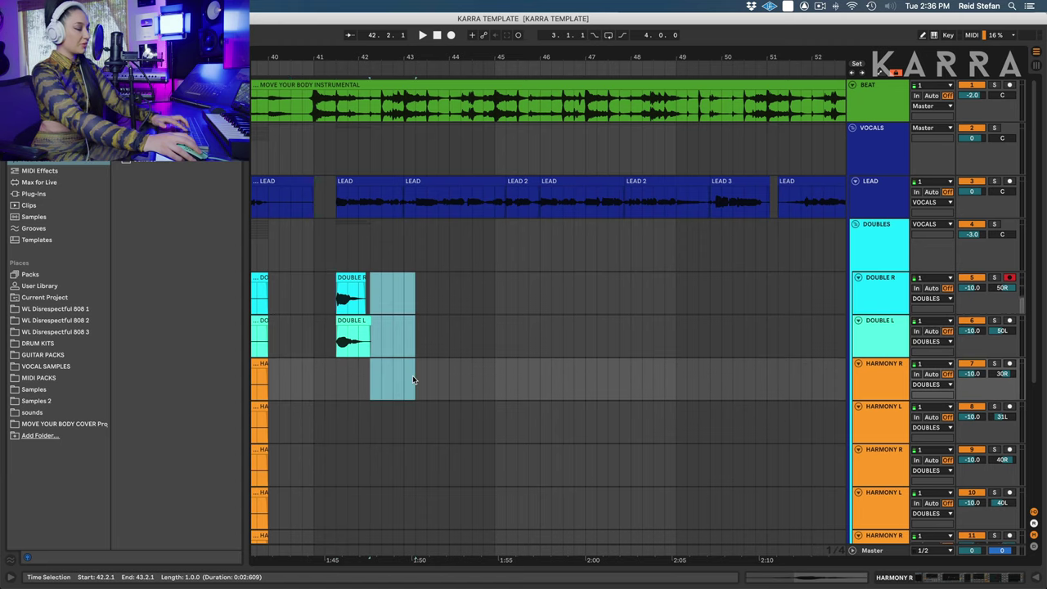
scroll(379, 349, right, 1)
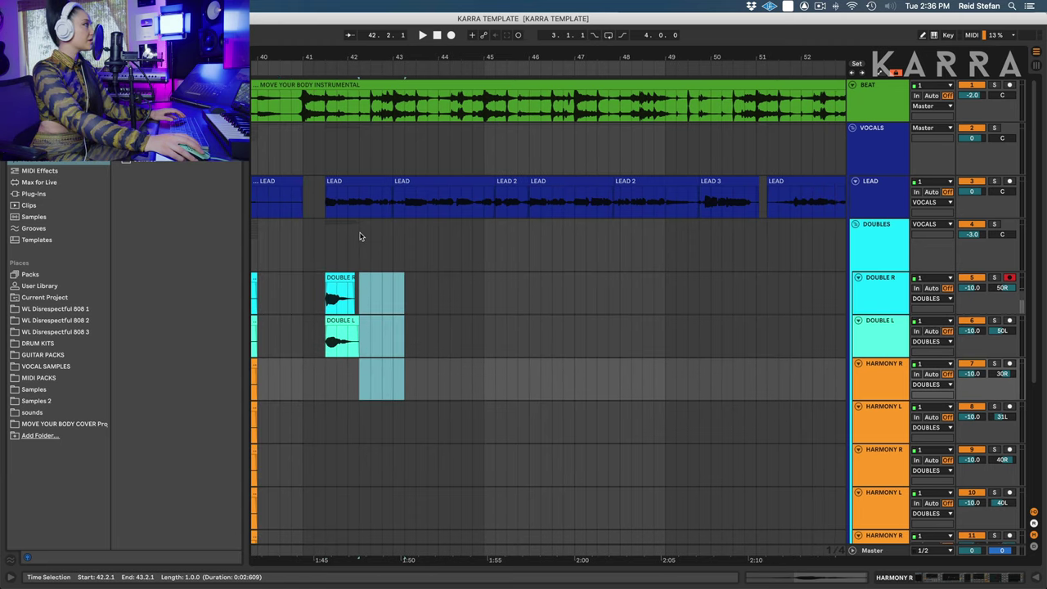
scroll(360, 236, right, 1)
key(Delete)
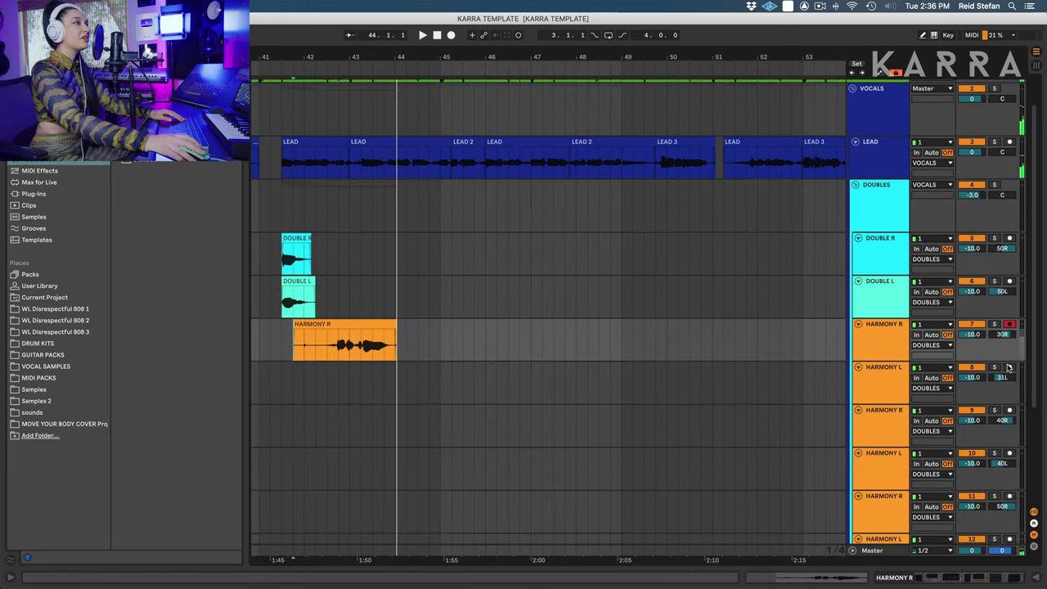
Step: Move the first HARMONY R take down to HARMONY L and record a second take on HARMONY R from bar 41.4.1
click(349, 322)
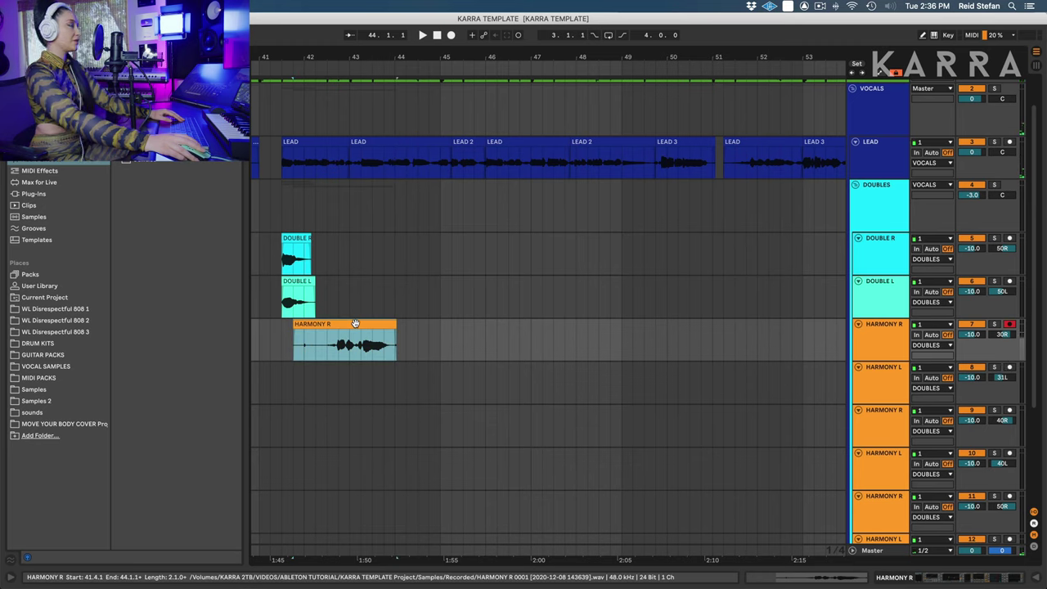
drag(354, 324, 363, 374)
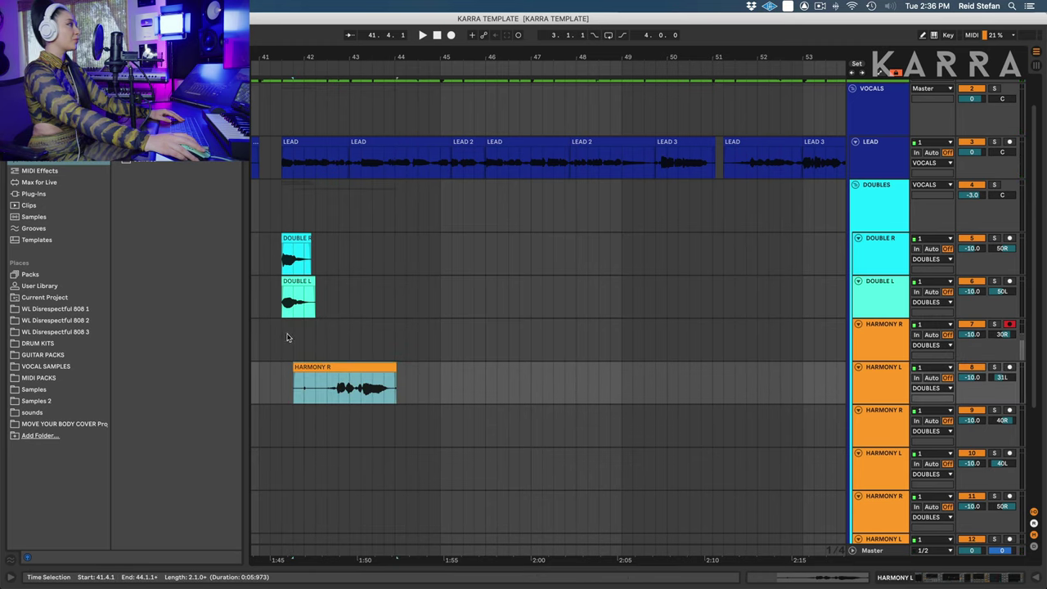
click(295, 333)
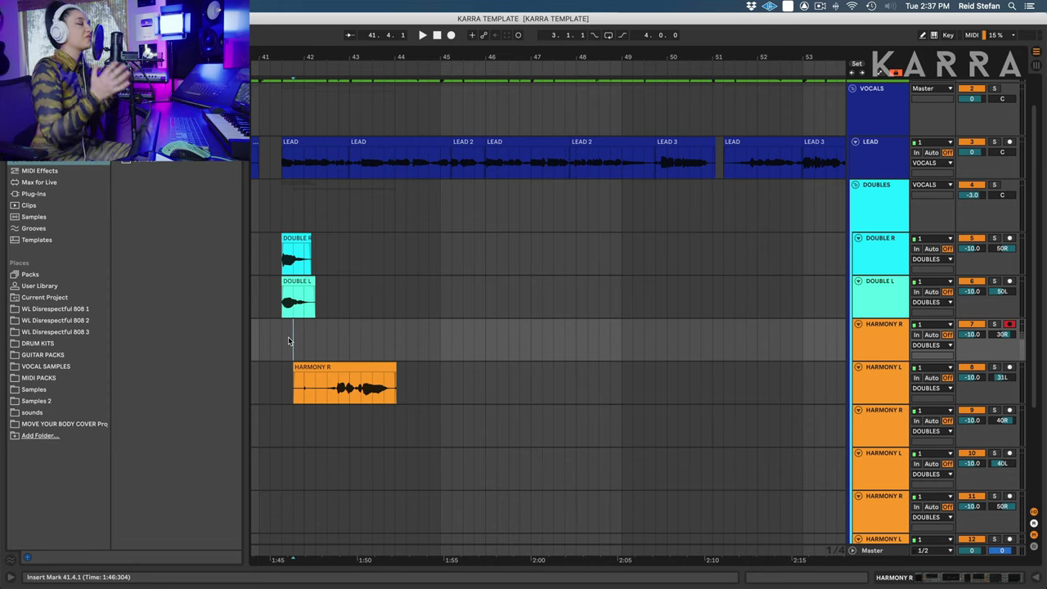
key(F9)
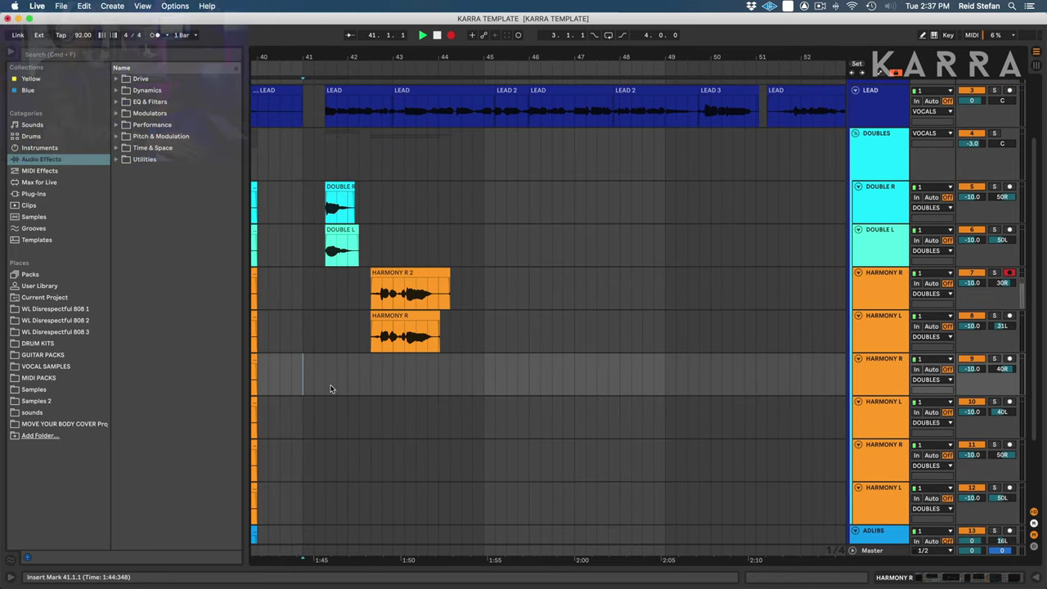
Step: Set the metronome count-in to None and record harmony takes on track 9, HARMONY R, starting from bar 41.1.1
click(166, 36)
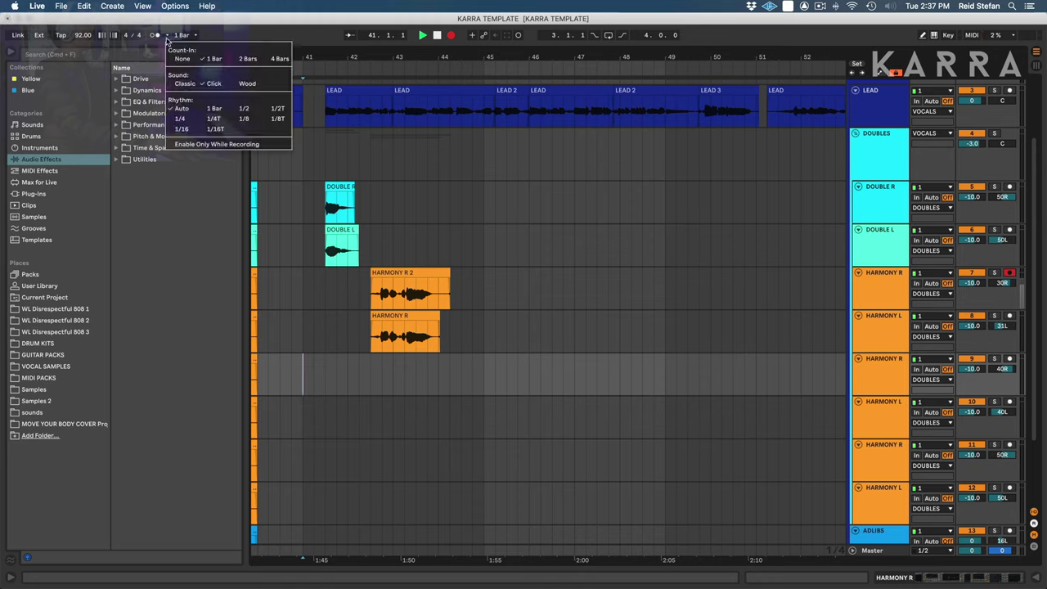
click(178, 61)
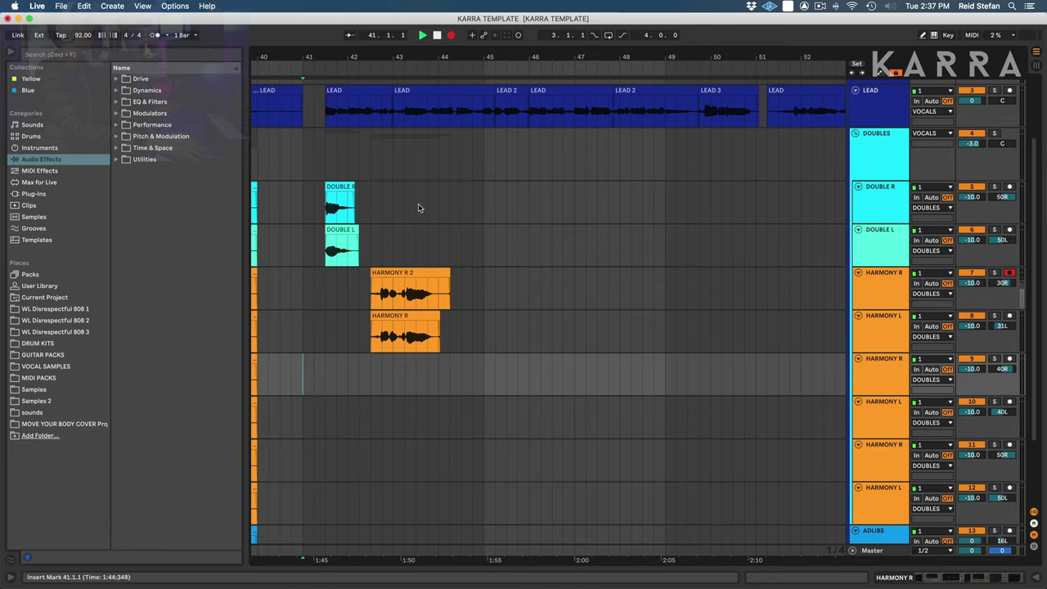
click(305, 350)
click(304, 363)
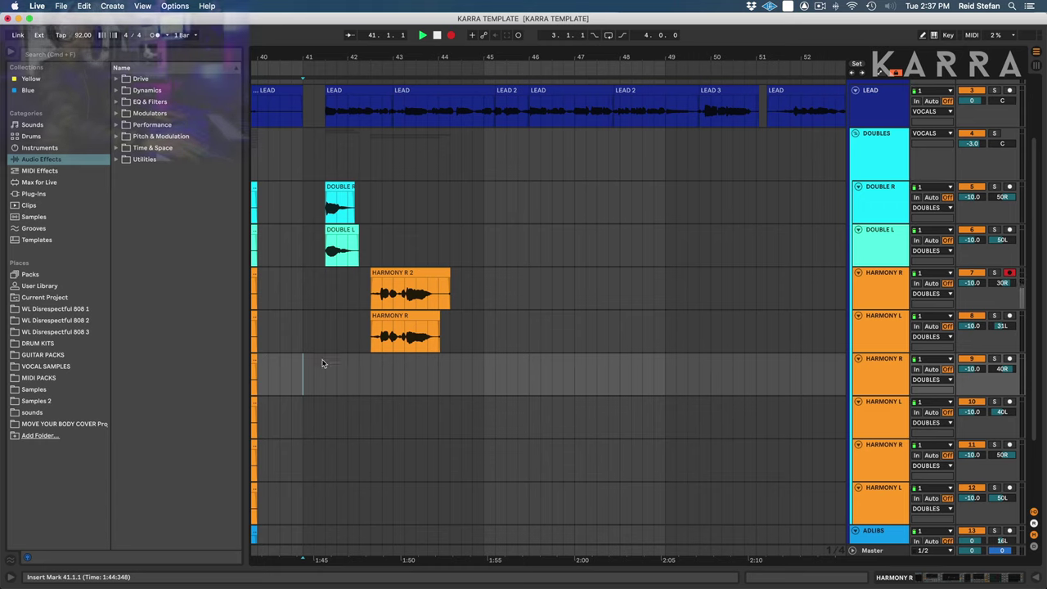
key(c)
key(F9)
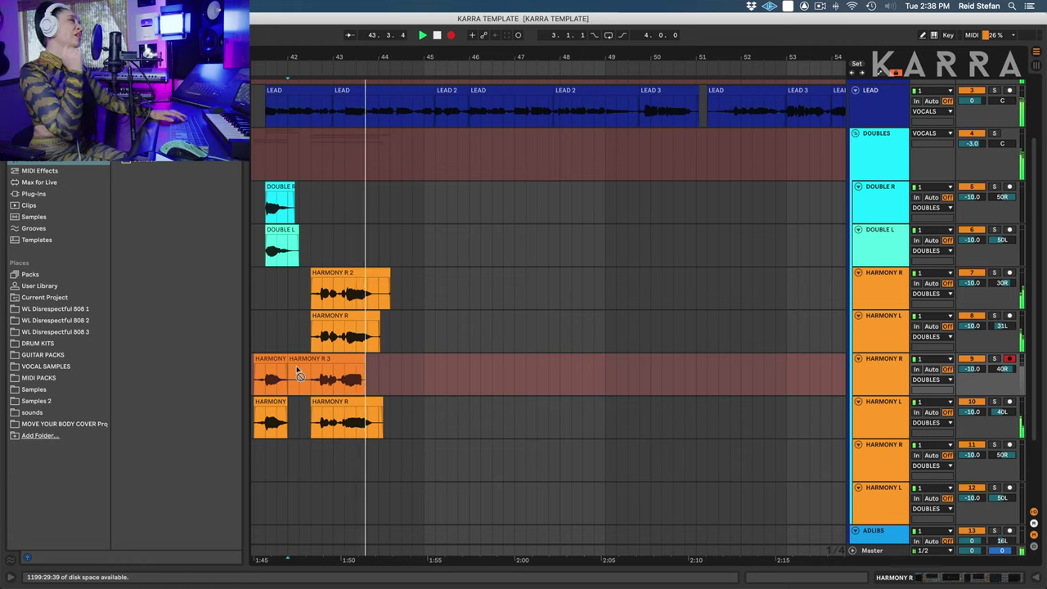
key(space)
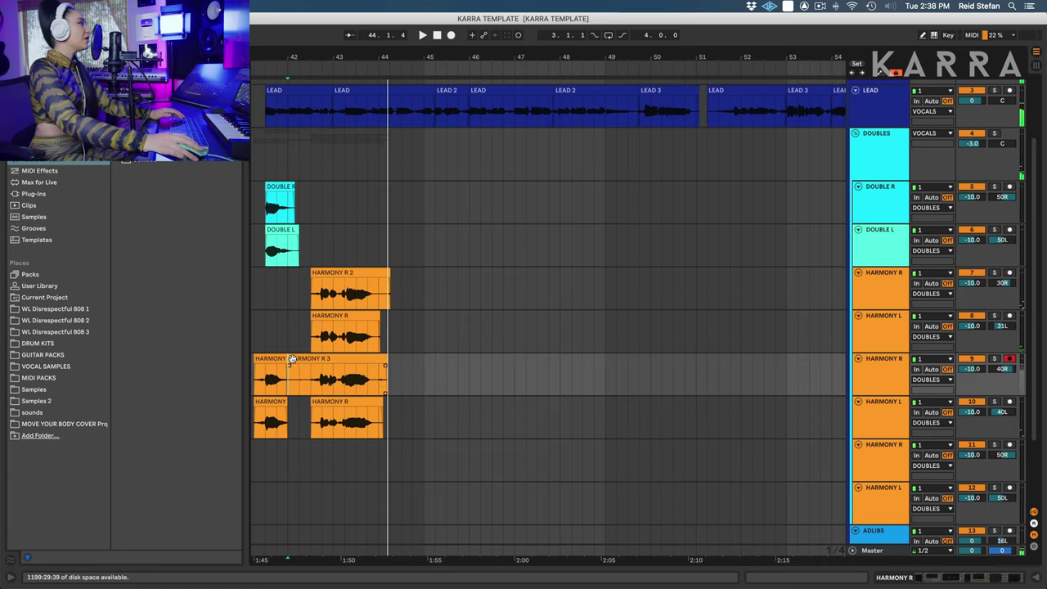
Step: Delete the gap from 42.1.1 to 42.3.1 on track 9 and trim the tails of all four harmony clips at bar 44.1.1
drag(311, 377, 287, 379)
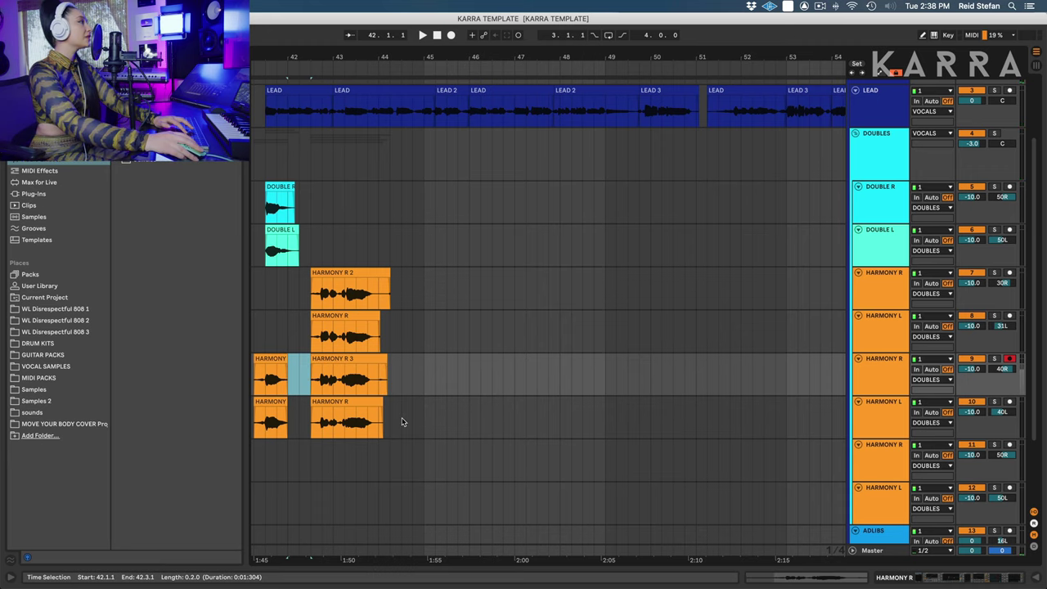
drag(401, 422, 372, 339)
click(379, 291)
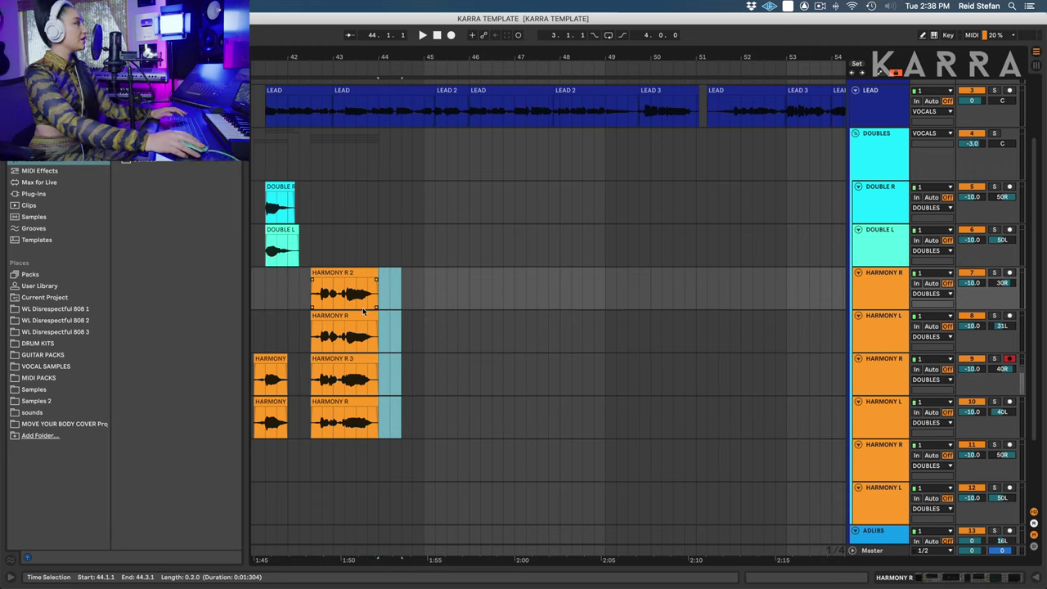
Step: Play the stacked harmonies with the lead from bar 42.3.1 and inspect their clip beginnings and ends up close
click(309, 296)
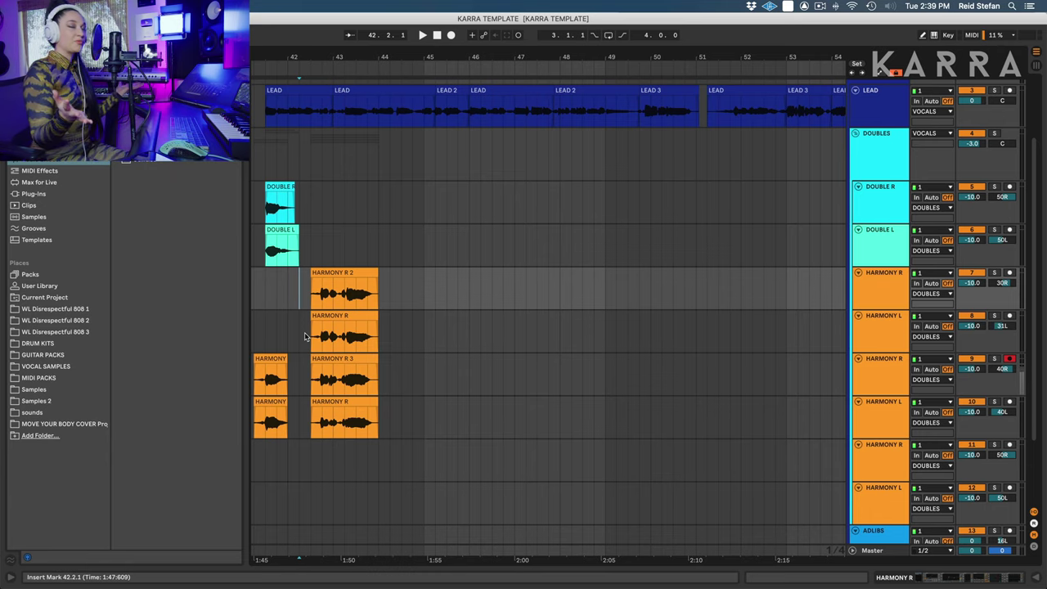
click(311, 296)
key(space)
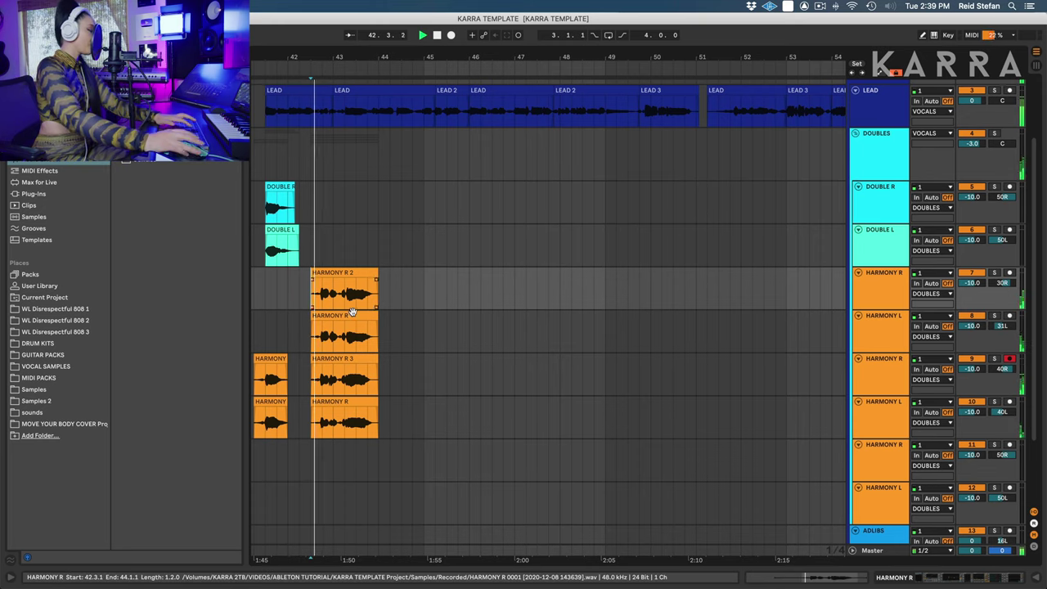
key(plus)
key(plus)
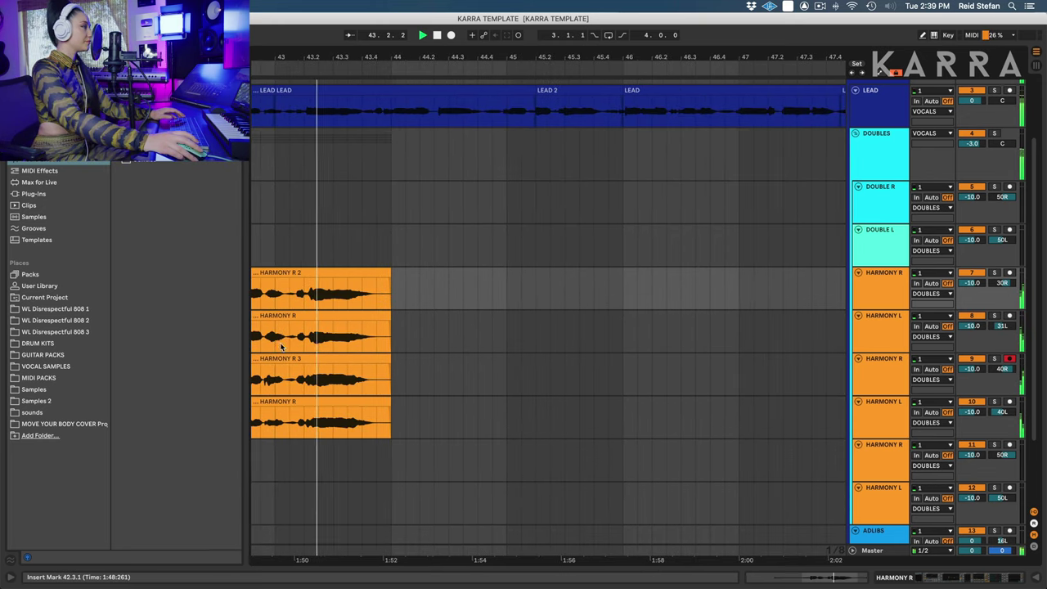
drag(292, 282, 364, 454)
scroll(466, 358, right, 1)
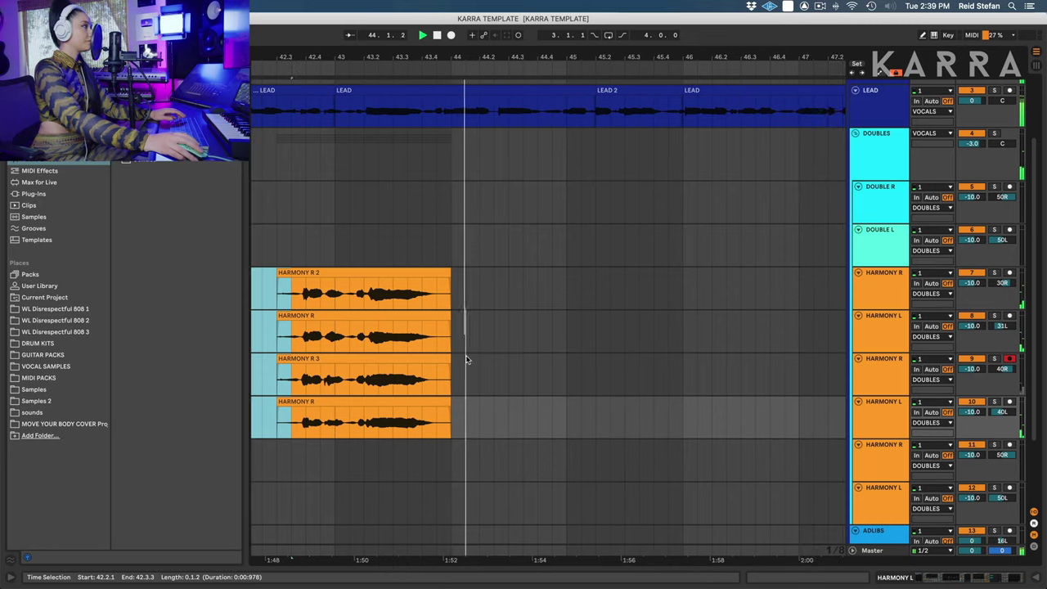
shift+click(507, 298)
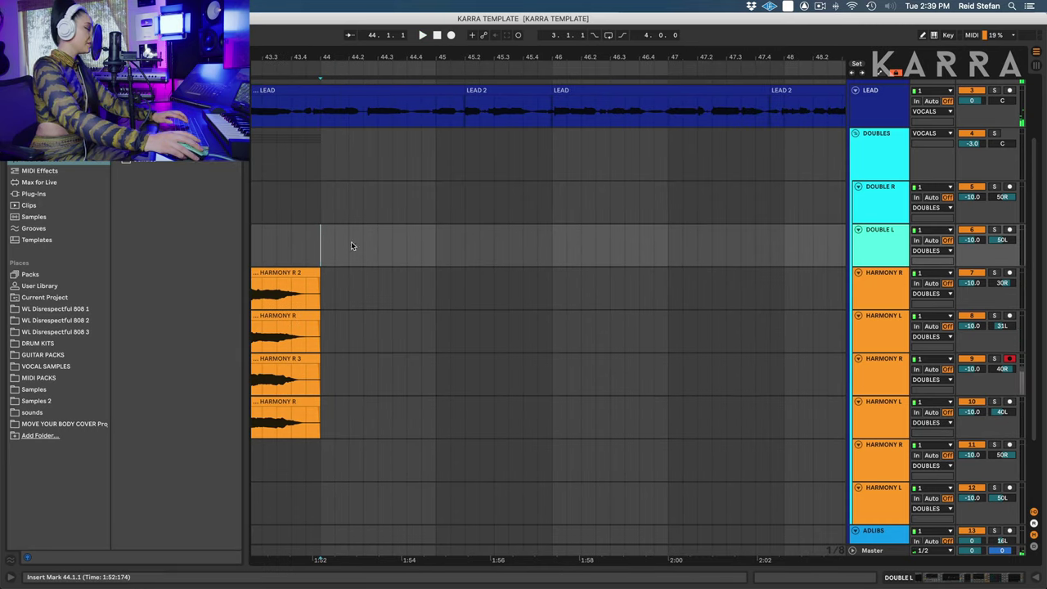
Step: Record an ad-lib on track 14, ADLIBS, starting from bar 43.4.1
key(minus)
key(minus)
scroll(342, 384, down, 3)
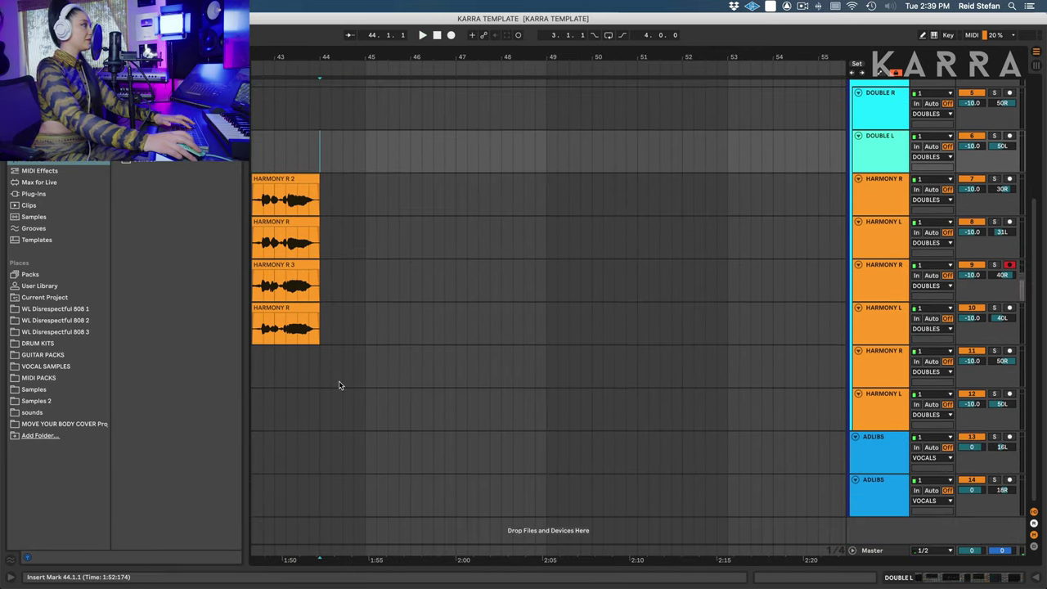
click(309, 488)
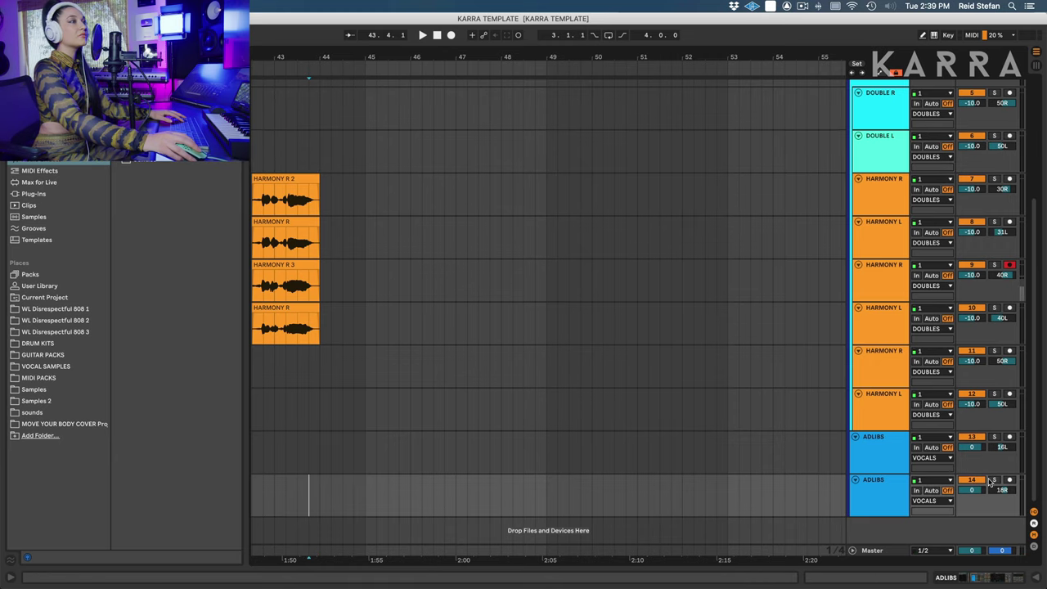
key(F9)
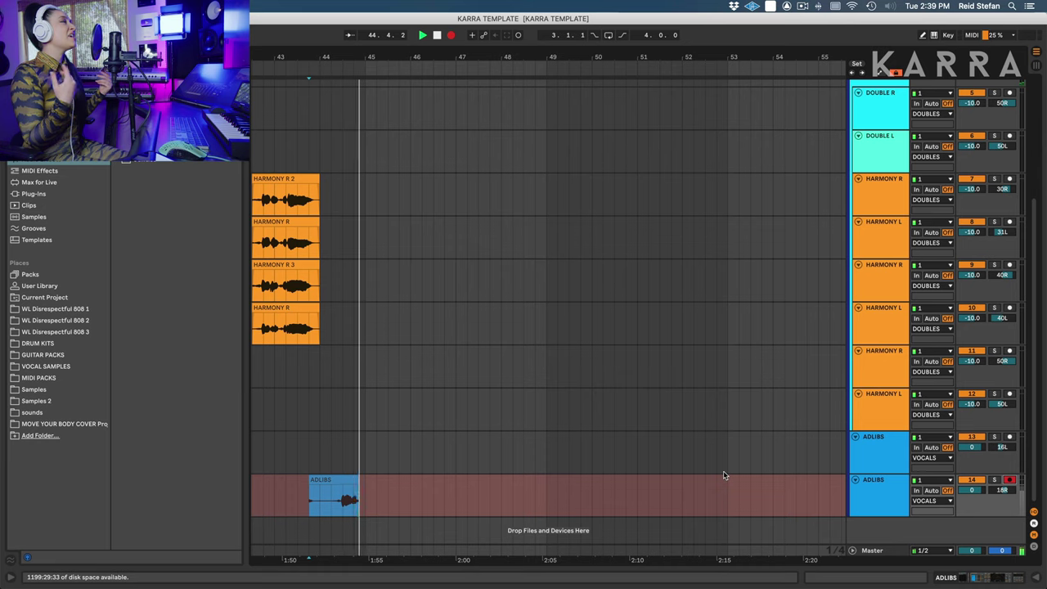
key(space)
Step: Trim the silence around the recorded ADLIBS clip so that it starts at bar 44.2.1 and ends at 45.3.1
click(339, 503)
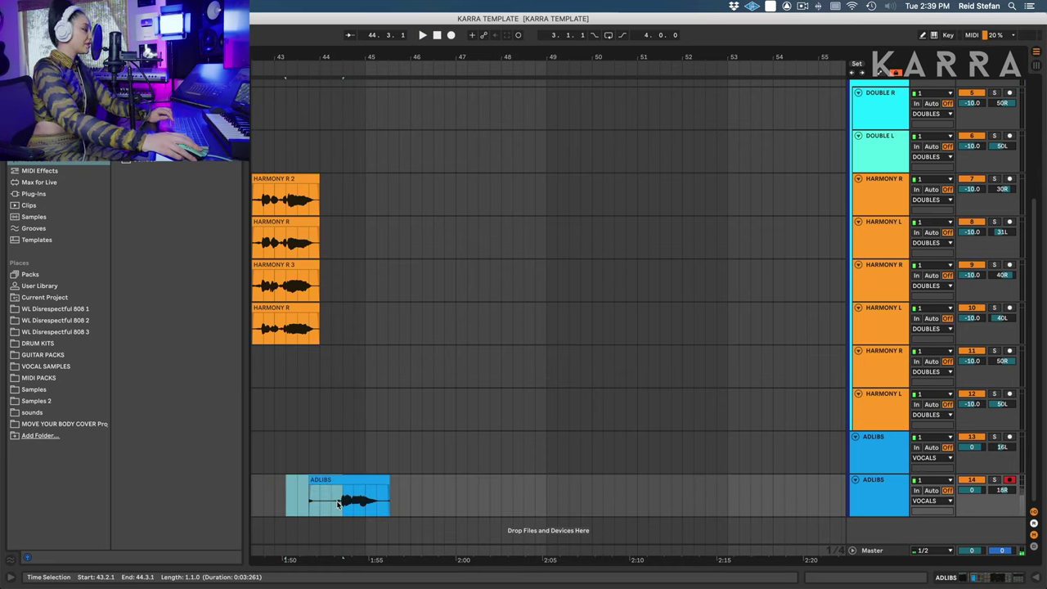
key(Delete)
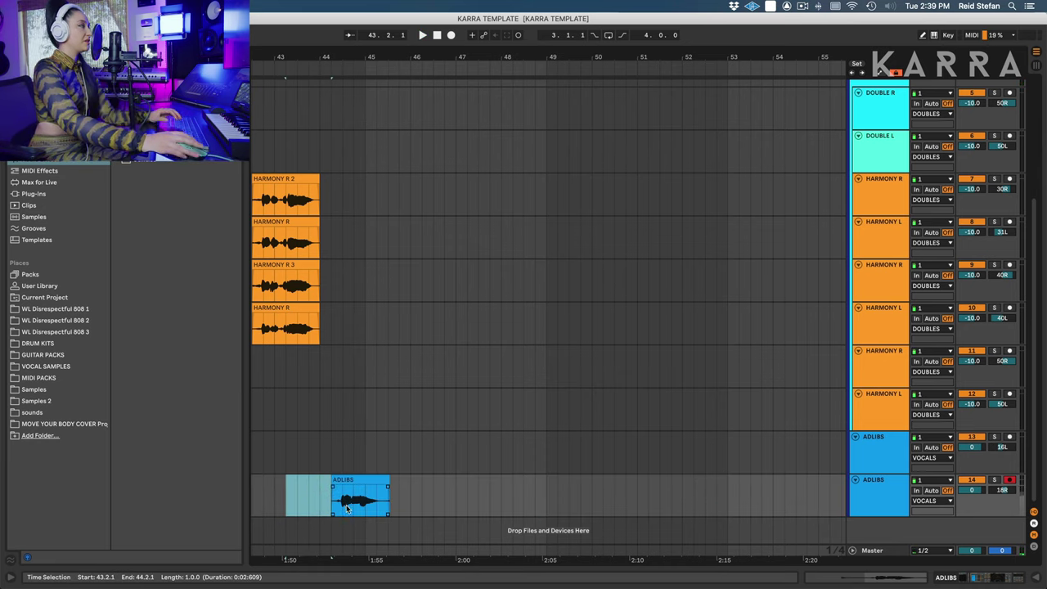
drag(422, 500, 392, 499)
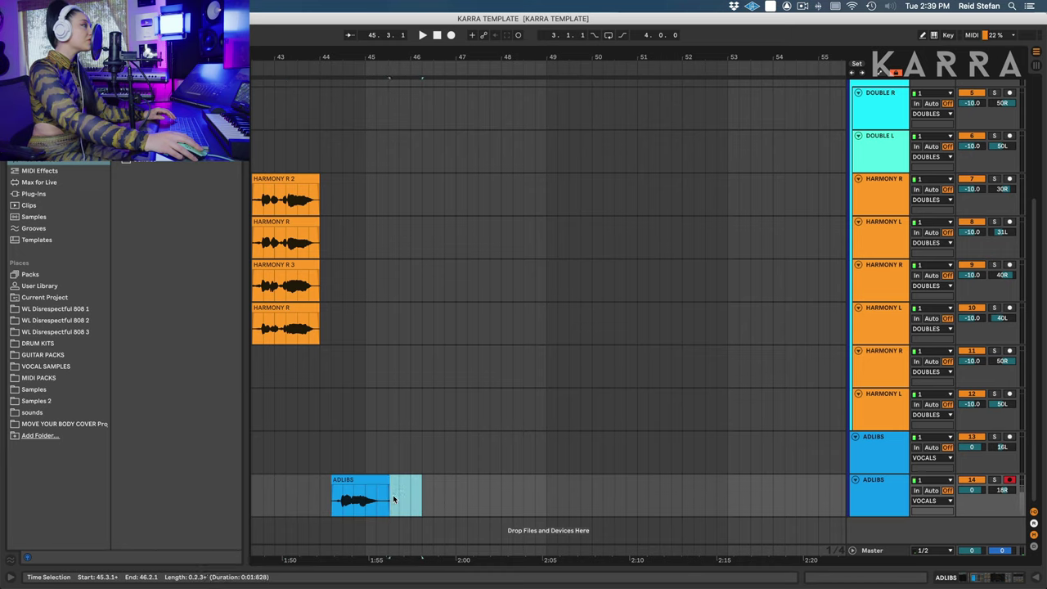
click(319, 486)
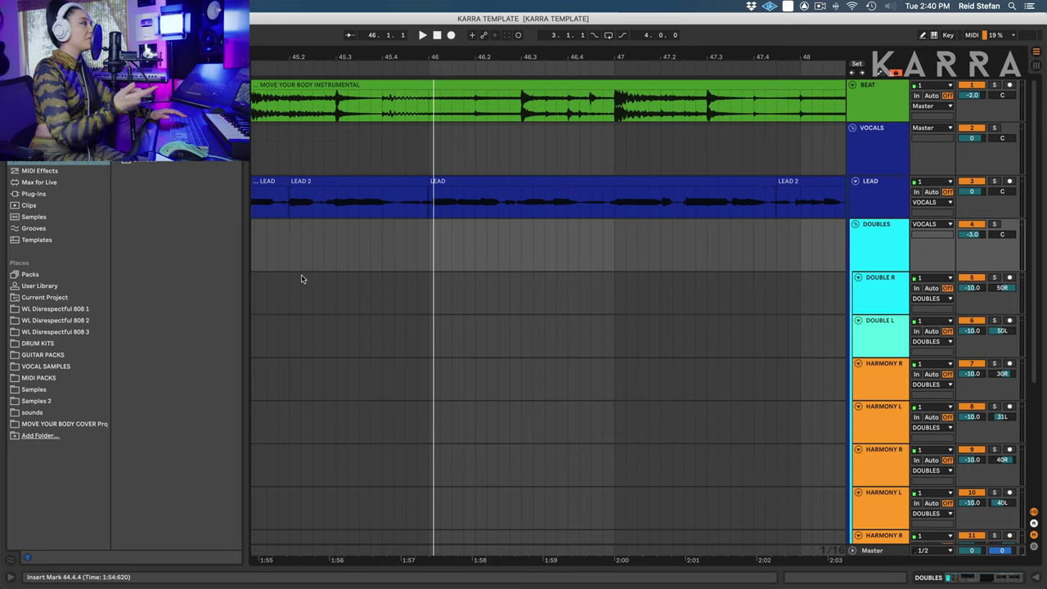
Step: Record two harmony takes on HARMONY R from bar 45.2.1, placing the first take on HARMONY L
click(292, 329)
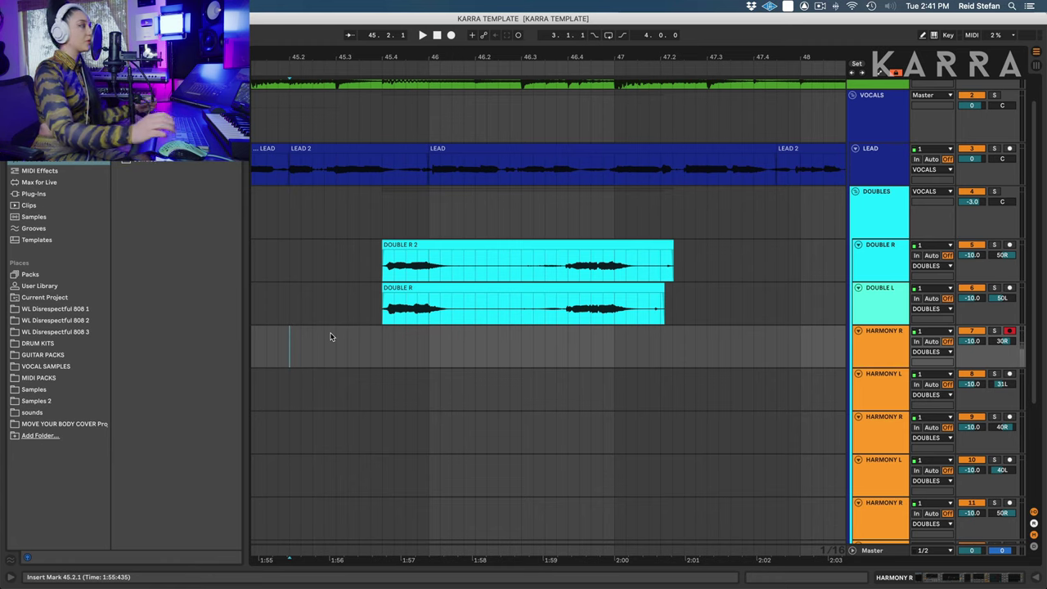
key(F9)
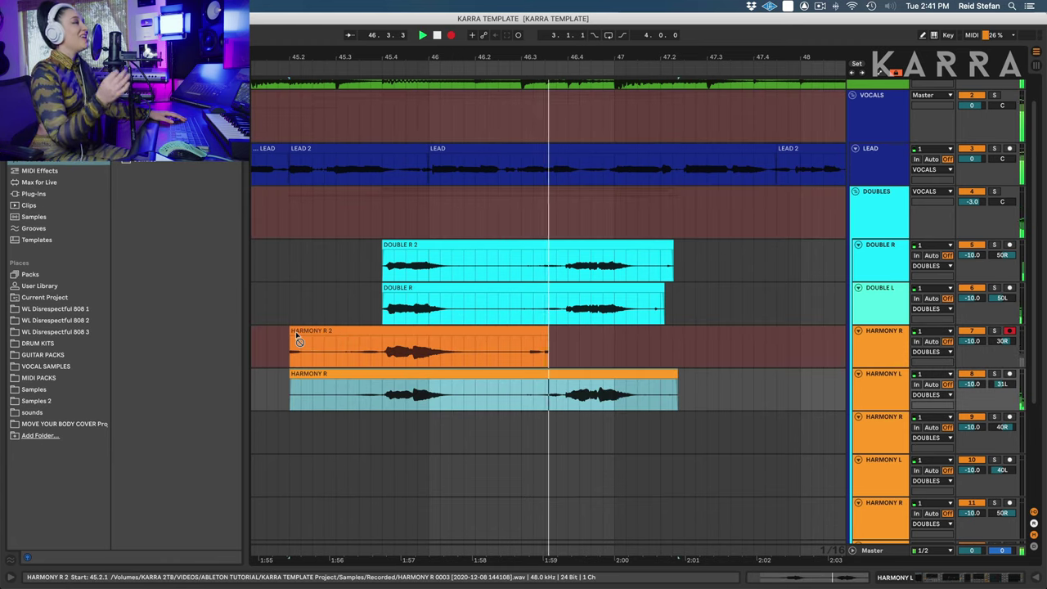
key(space)
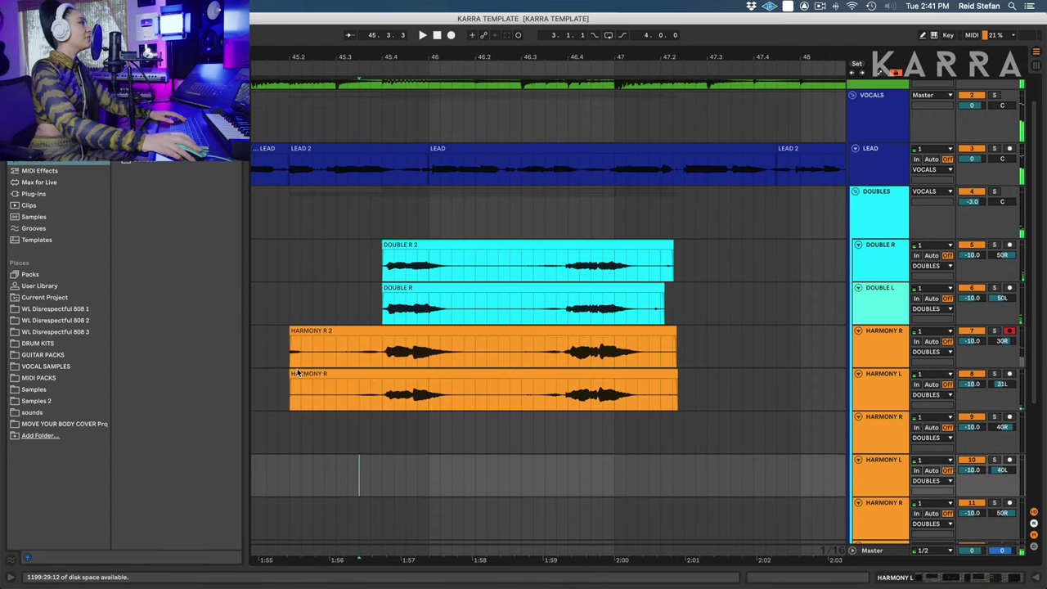
drag(342, 399, 383, 430)
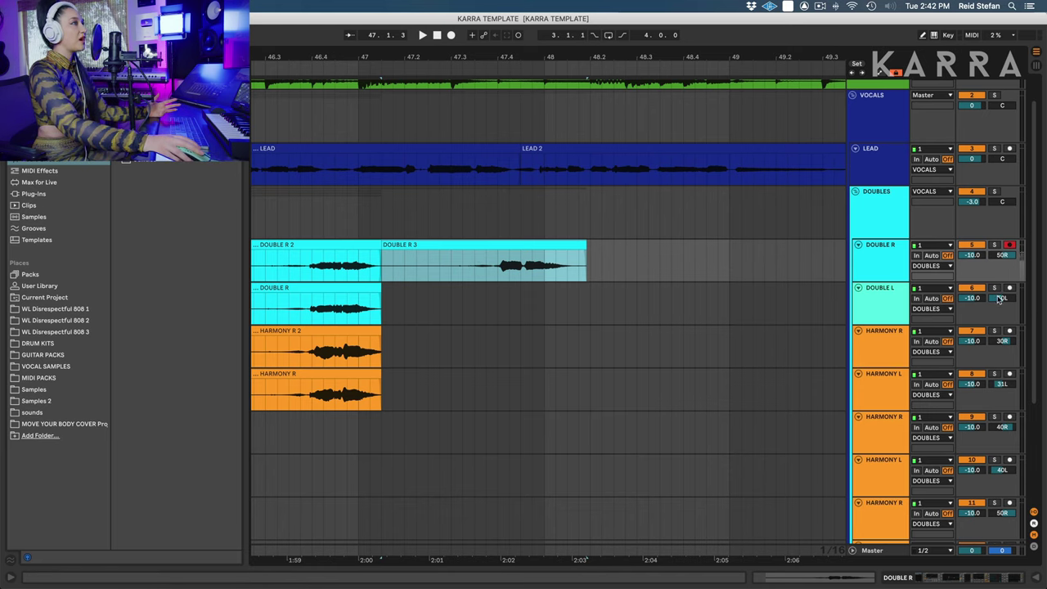
Step: Move the new DOUBLE R take at bar 47.1.3 to DOUBLE L and record another take on DOUBLE R from the same position
drag(451, 246, 454, 299)
click(385, 260)
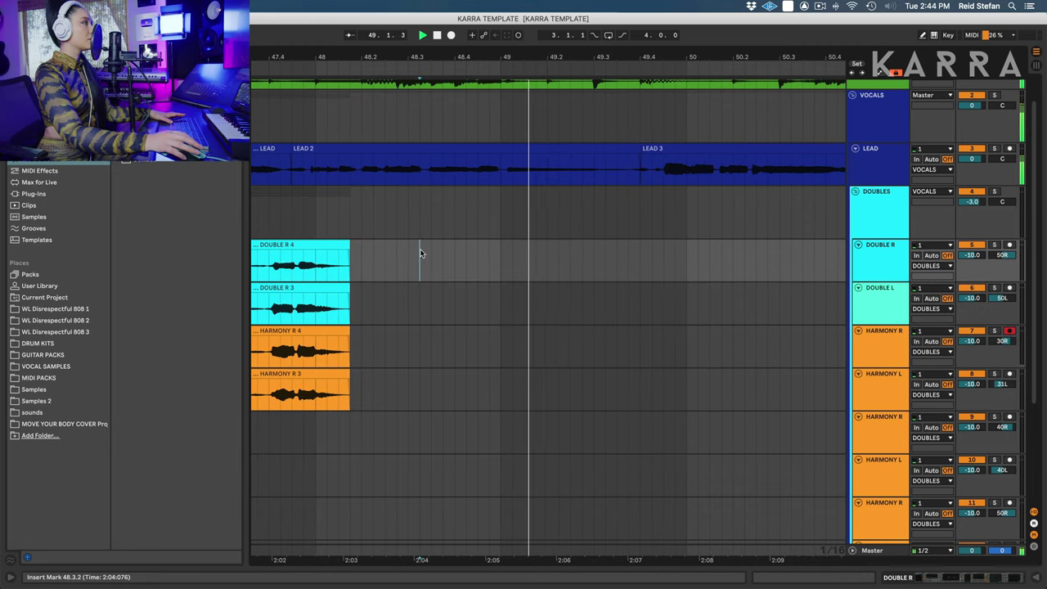
Step: Stop playback and place the insert marker at bar 48.4.4 on the DOUBLE R track
key(space)
click(490, 256)
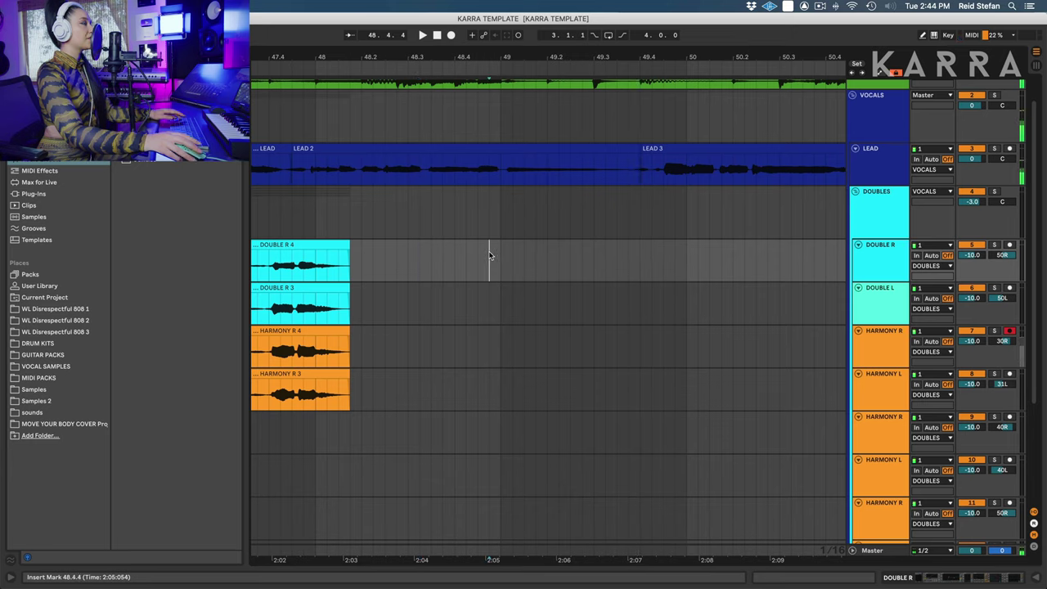
scroll(484, 262, right, 3)
scroll(482, 262, right, 1)
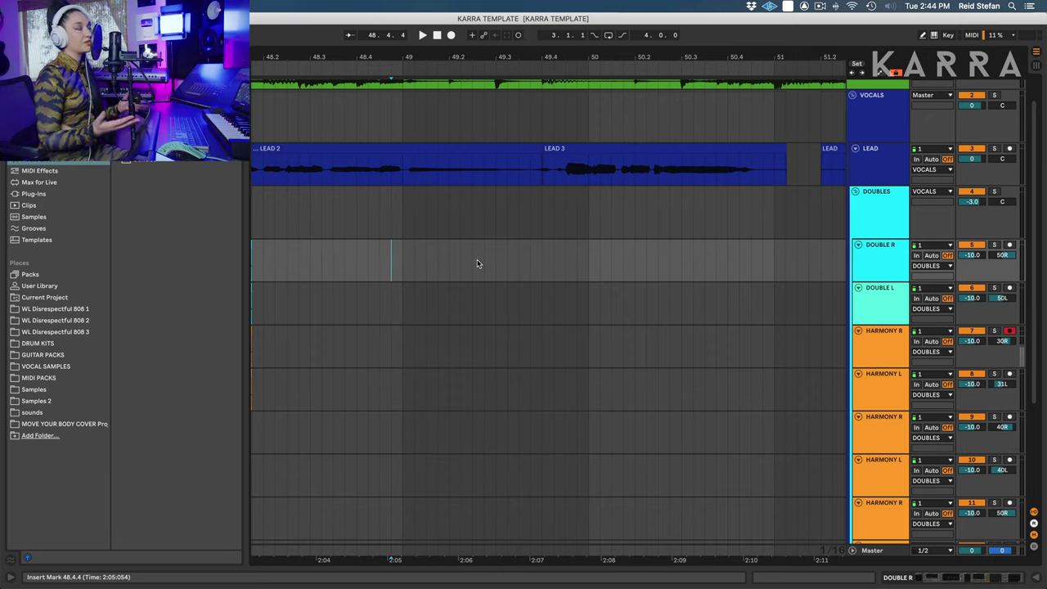
Step: Record two takes on DOUBLE R from bar 48.3.2, moving the first one down to DOUBLE L
key(F9)
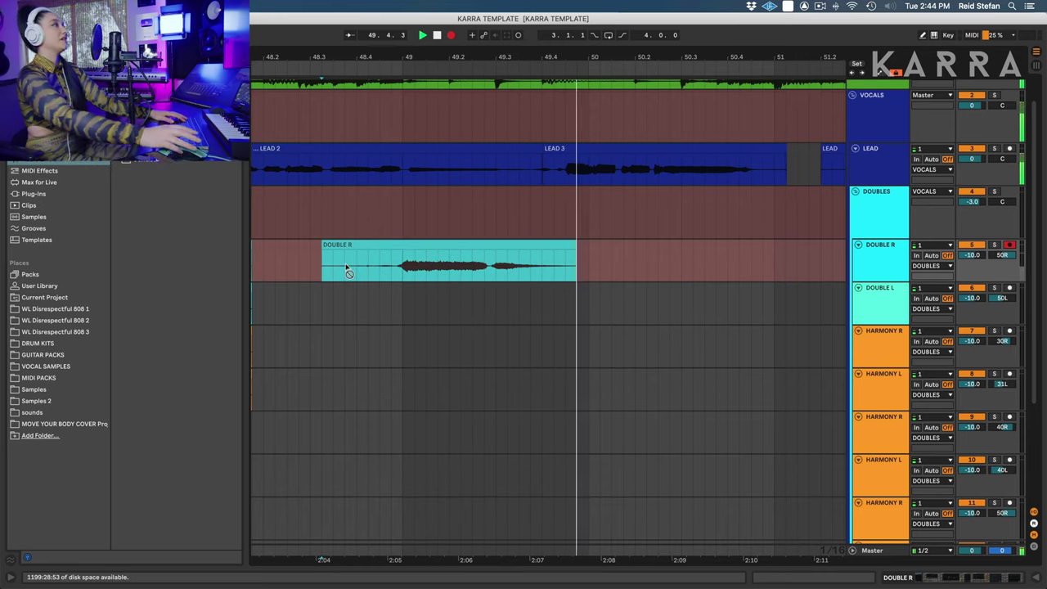
key(space)
drag(381, 245, 382, 289)
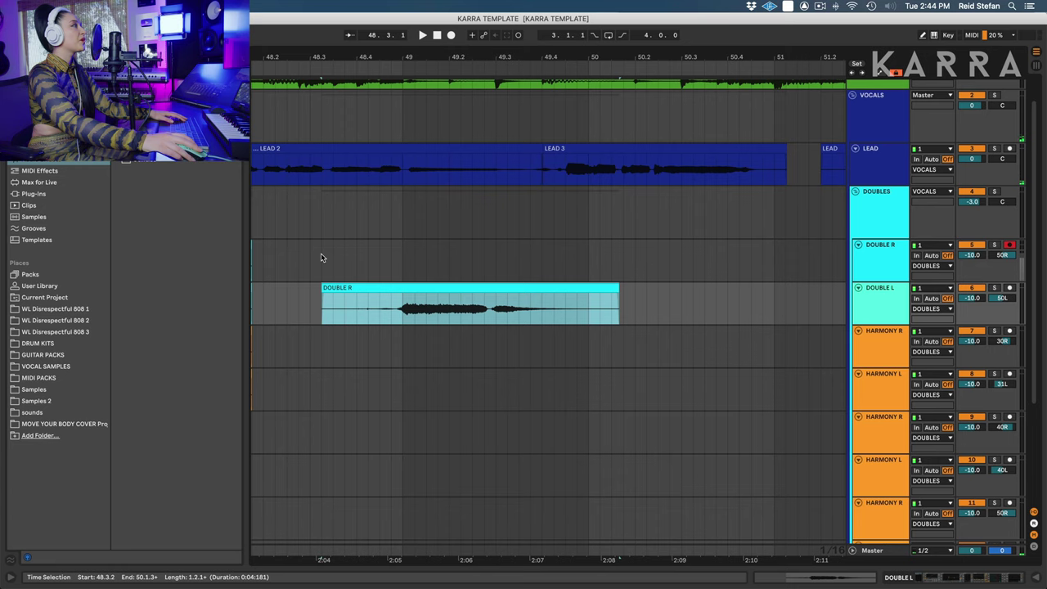
click(322, 257)
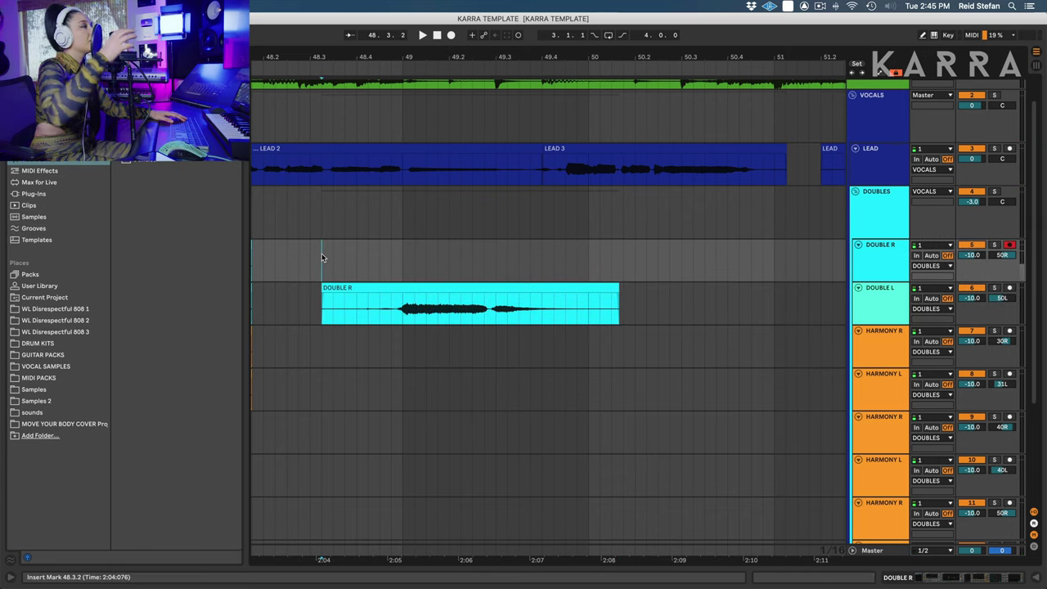
key(F9)
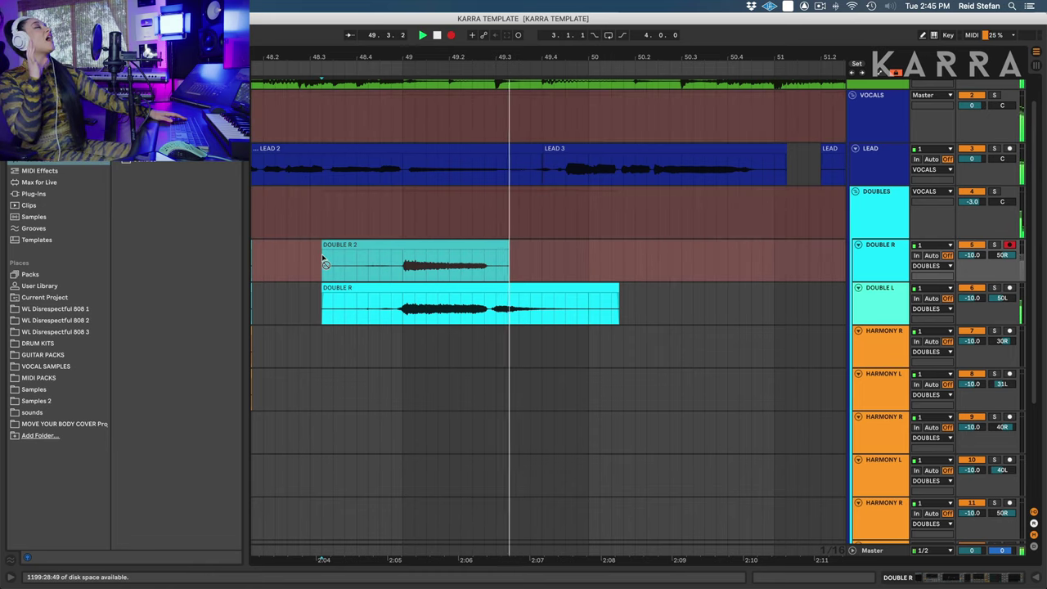
key(F9)
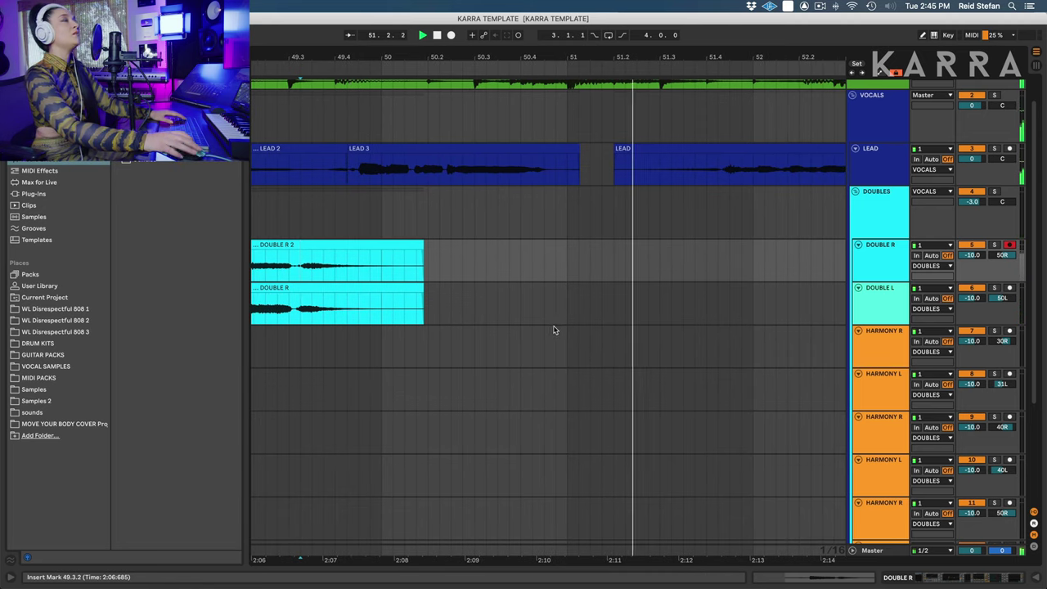
Step: Record two doubles and two harmonies from bar 50.1.1, placing each first take on the matching L track, and trim their ends to bar 51.3.3
scroll(531, 339, right, 1)
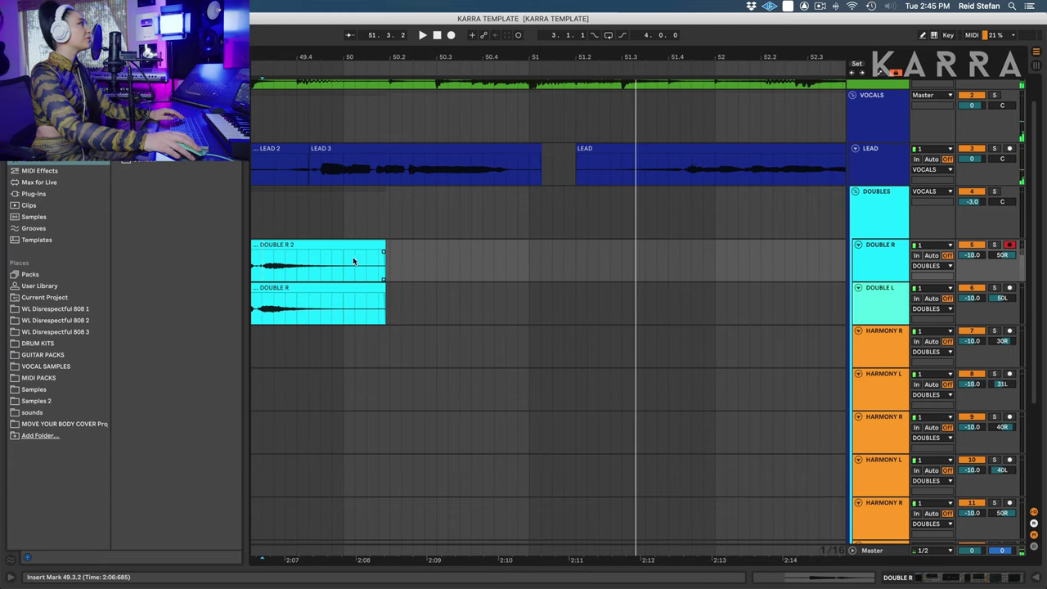
drag(344, 247, 347, 261)
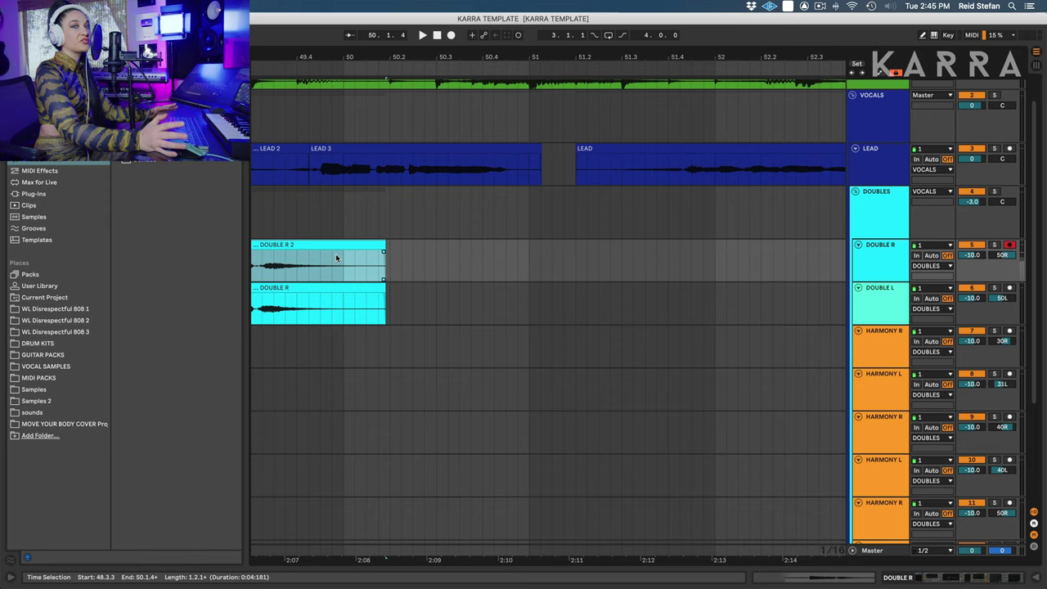
key(F9)
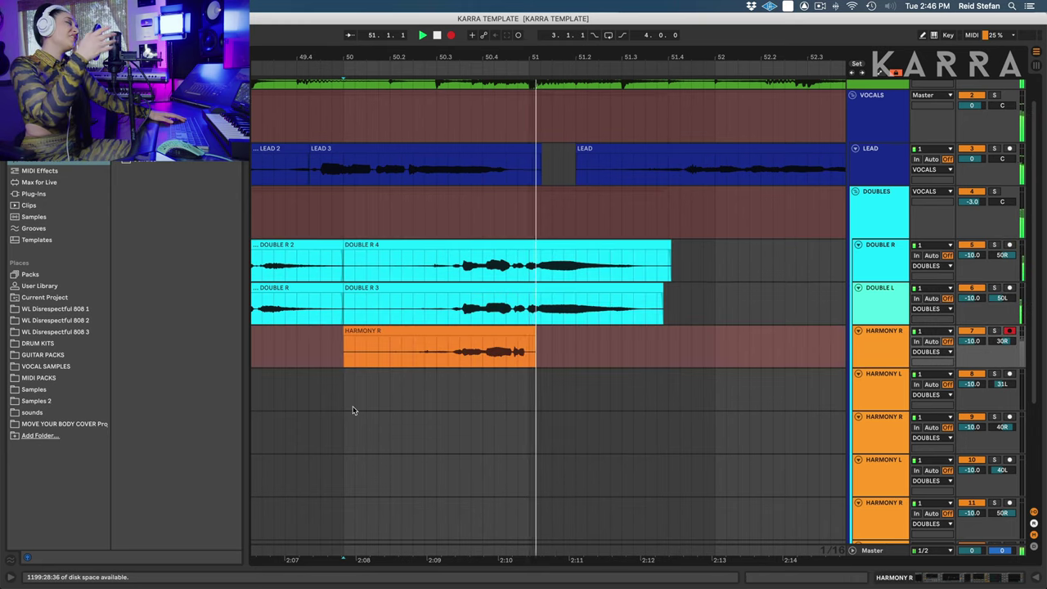
key(space)
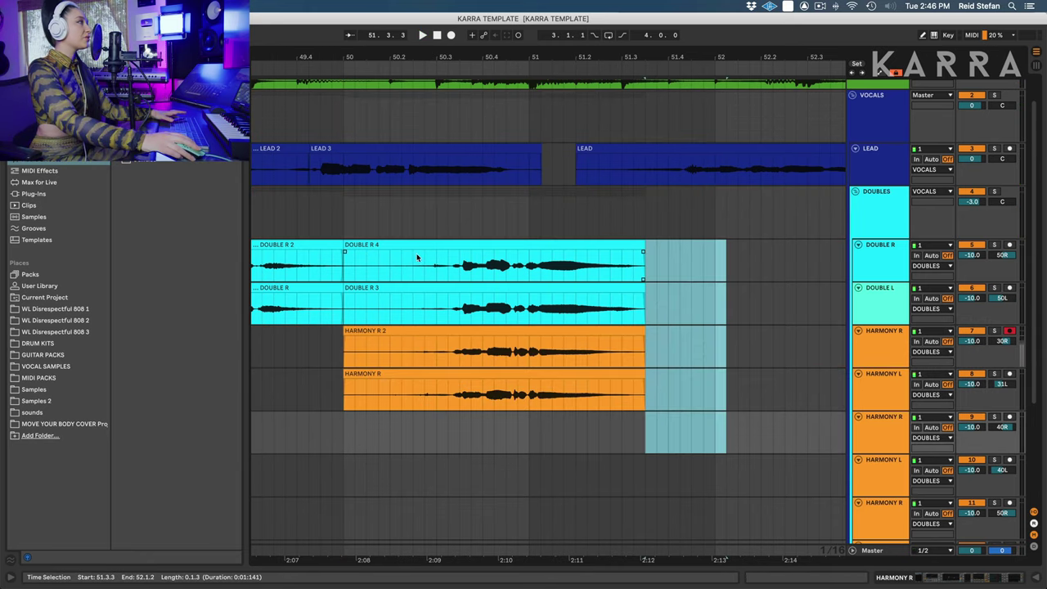
Step: Arm the second HARMONY R track and record two takes from bar 50.3.1, placing the first on the HARMONY L track below
click(416, 257)
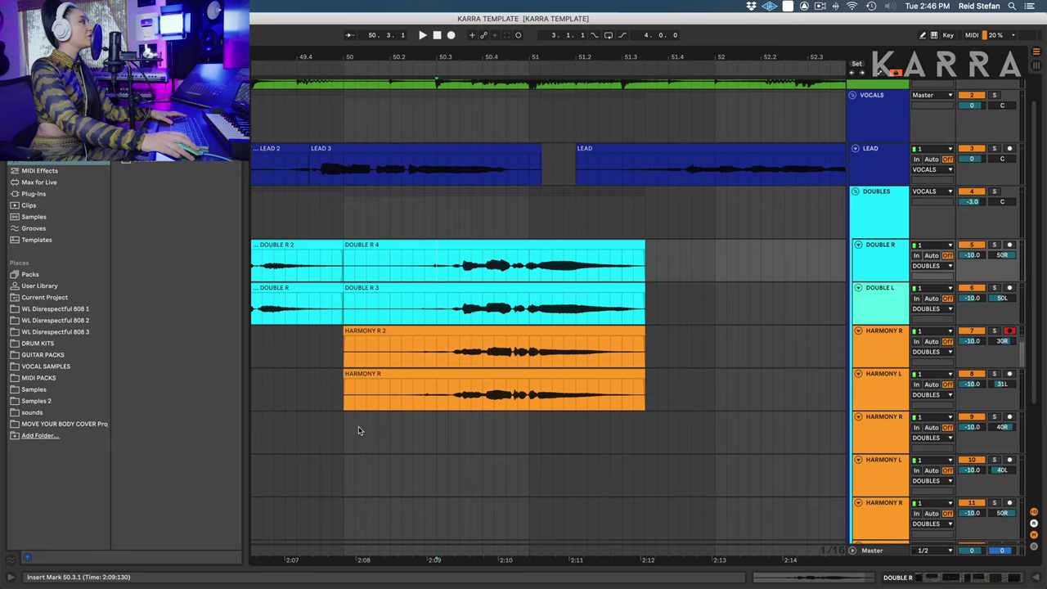
click(422, 328)
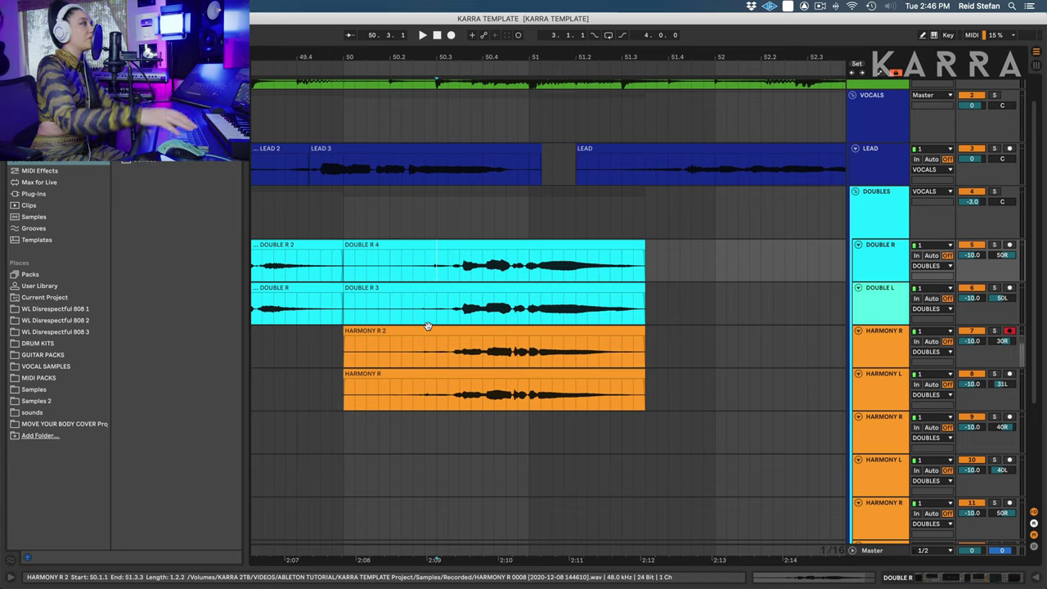
click(1009, 417)
key(F9)
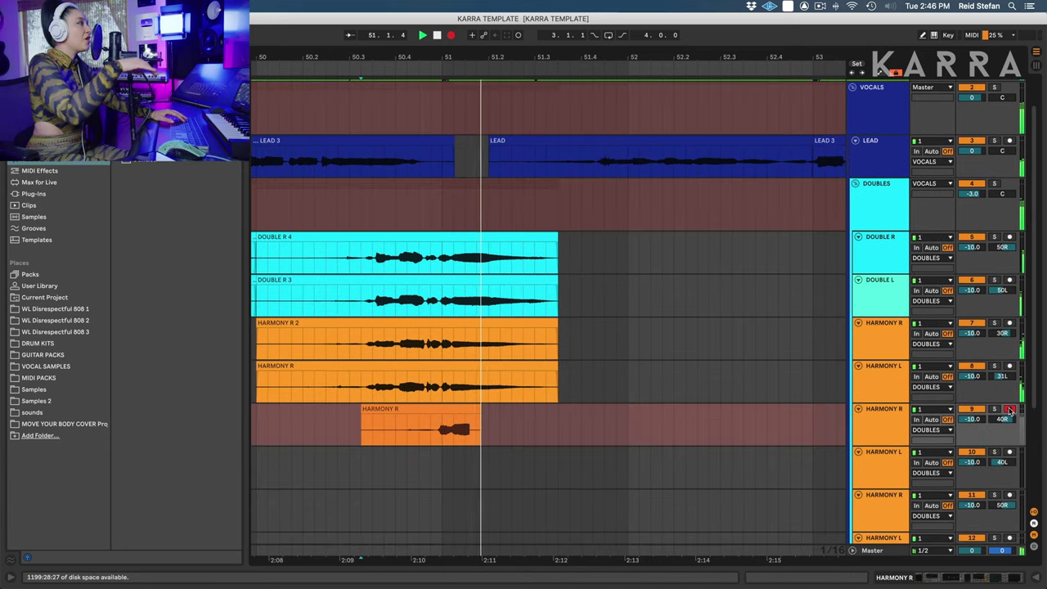
key(space)
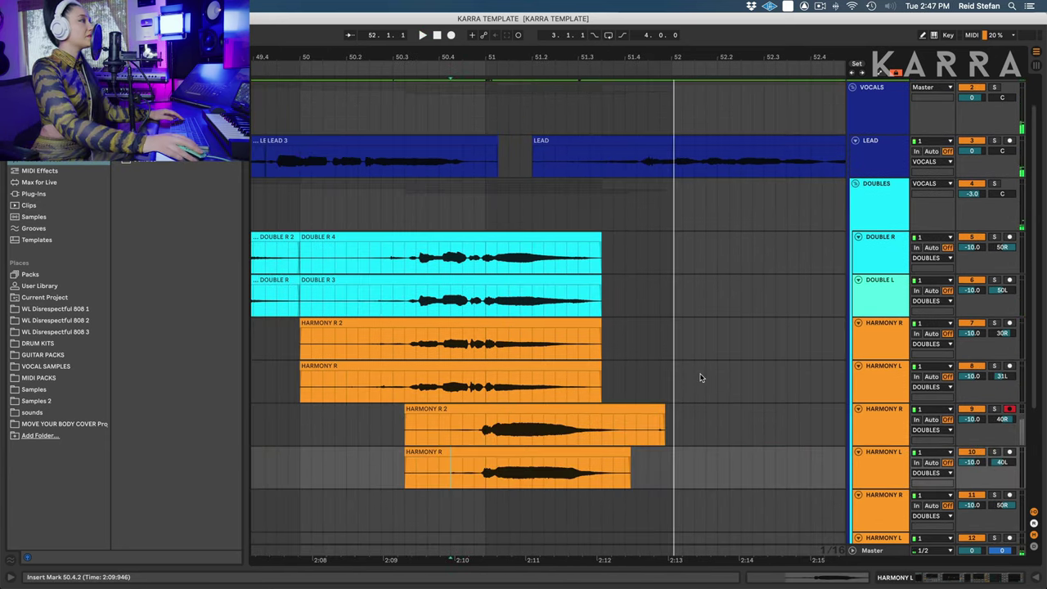
Step: Trim the silence around the two new harmony clips so that they run from bar 50.4.4 to 51.3.4
drag(612, 423, 712, 478)
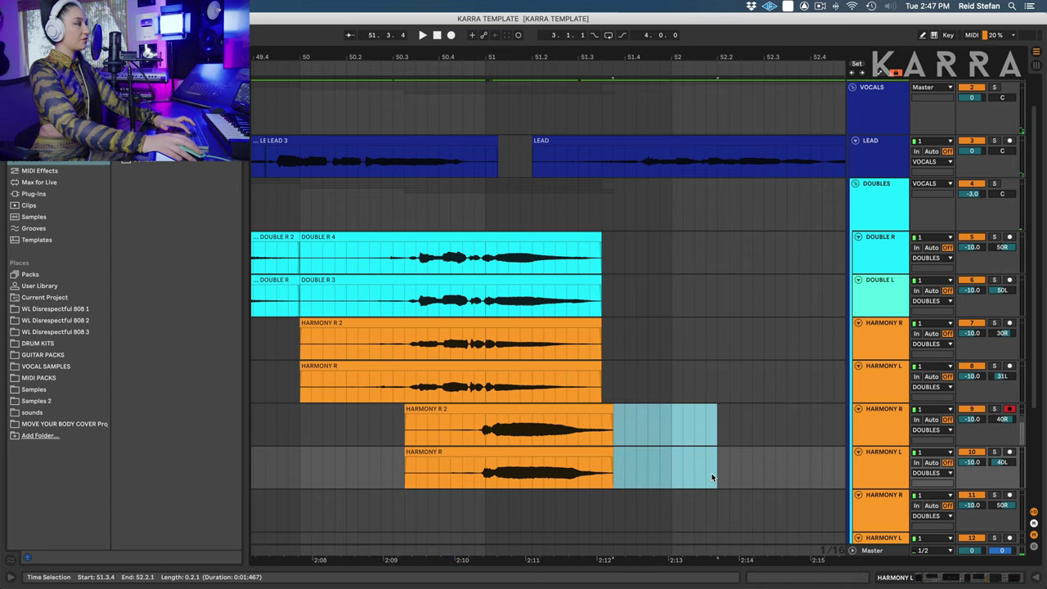
drag(393, 428, 472, 456)
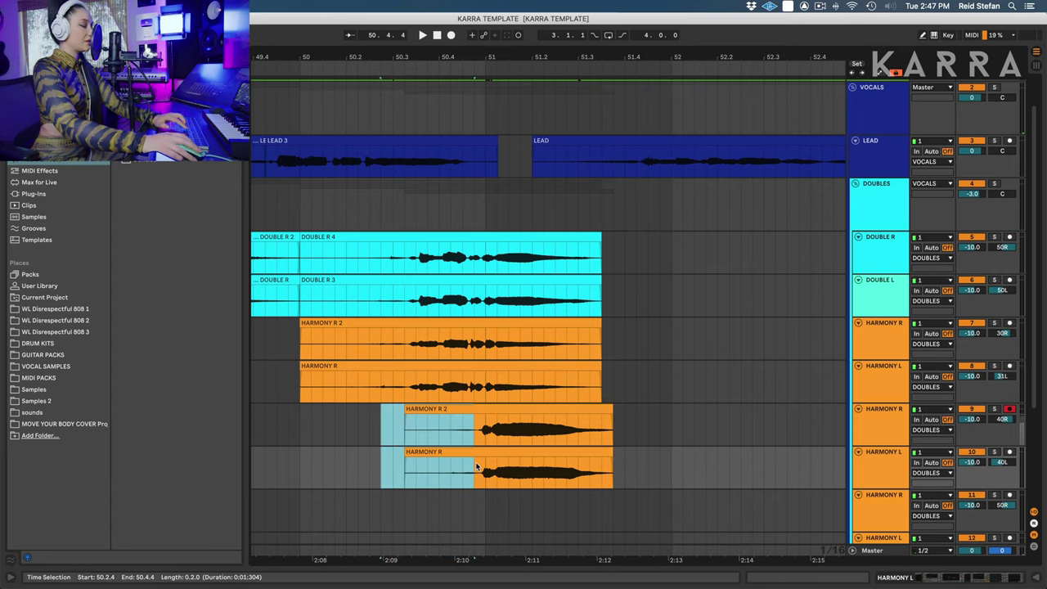
key(Delete)
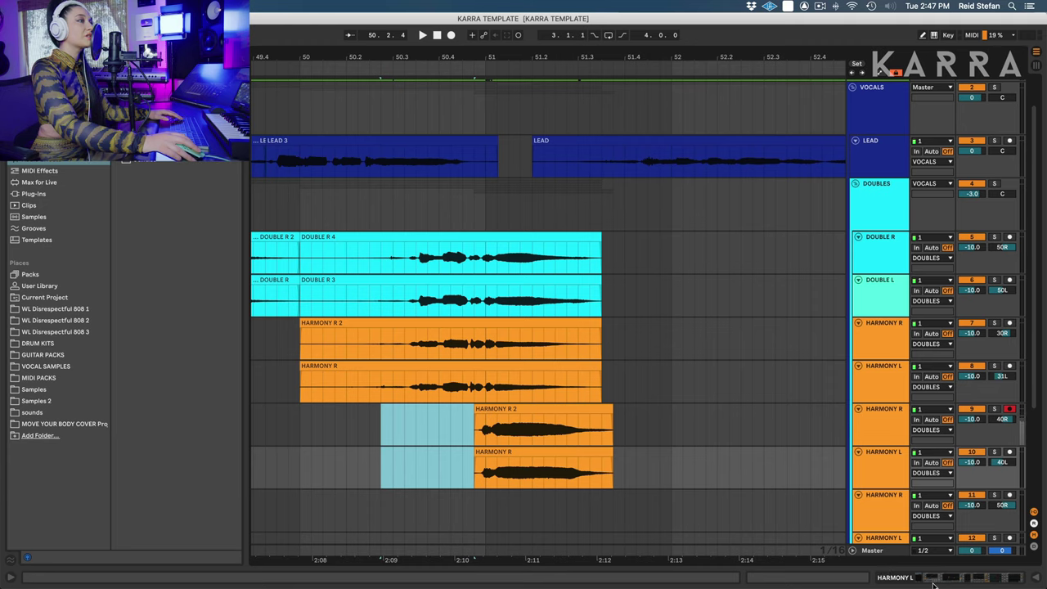
Step: Close the Auto-Tune Realtime window and play back the stacked doubles and harmonies around bar 51
drag(459, 365, 458, 361)
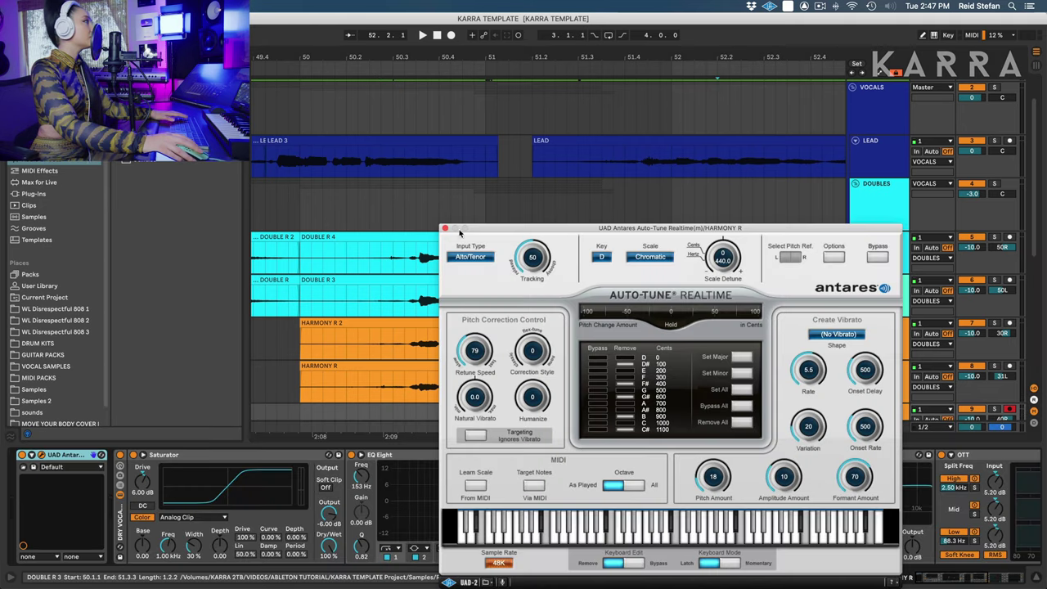
click(445, 228)
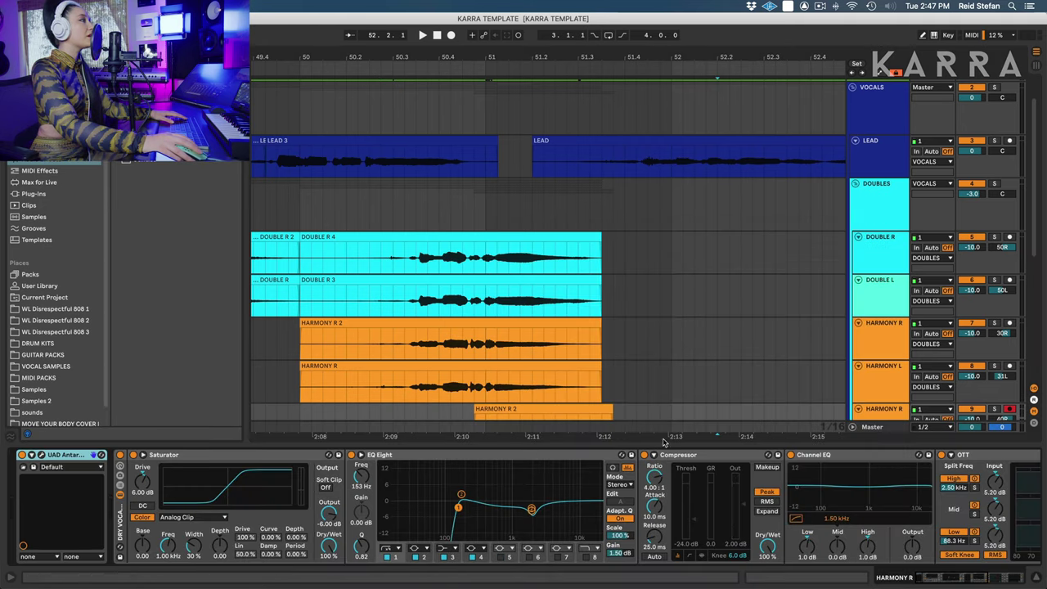
click(389, 336)
key(space)
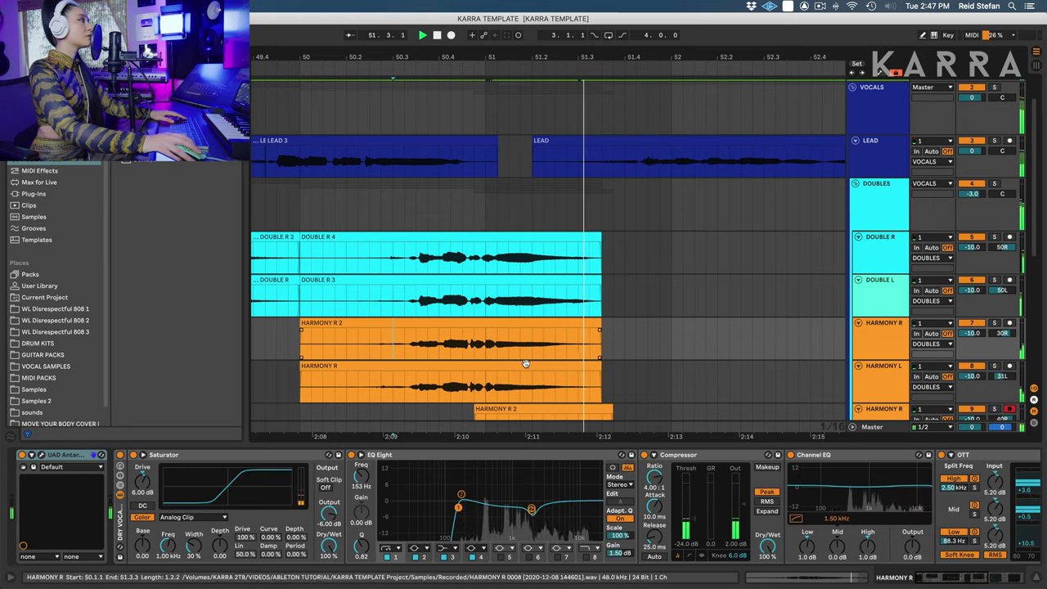
scroll(598, 352, down, 3)
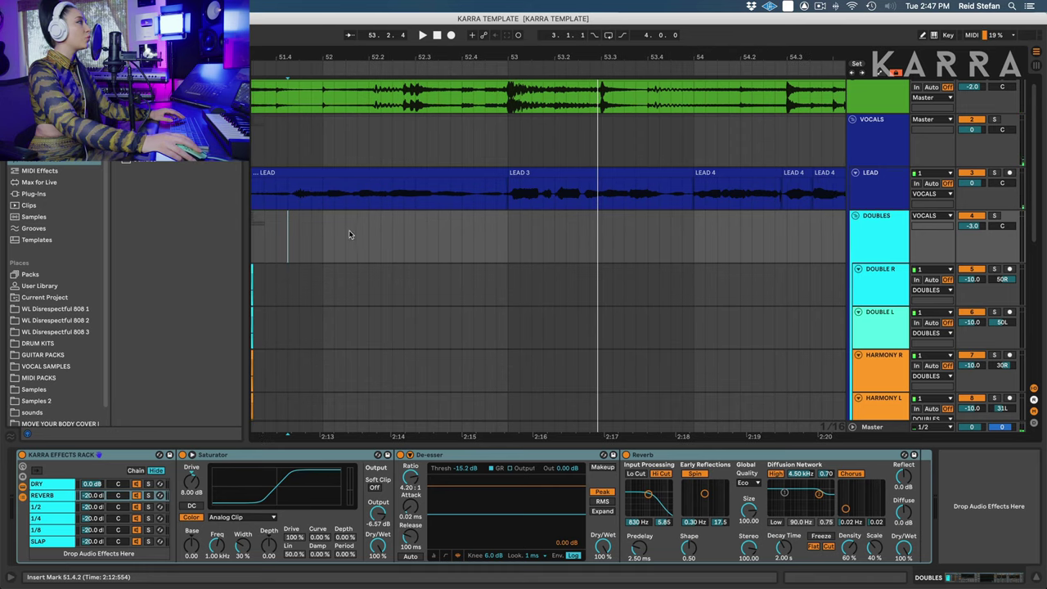
Step: Record two takes on DOUBLE R from bar 52.1.4, placing the first one on DOUBLE L
click(358, 277)
key(F9)
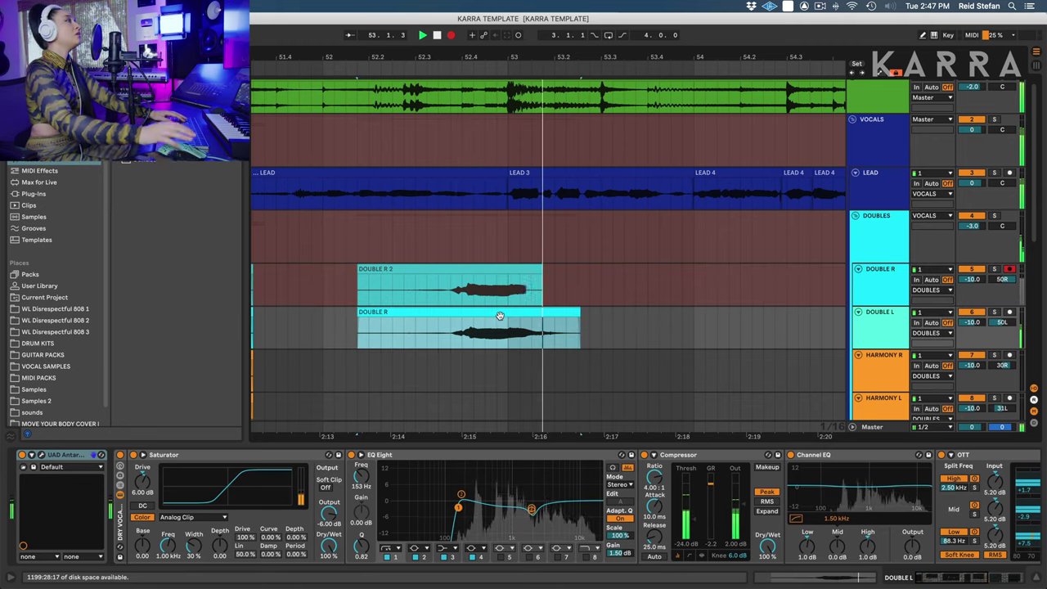
key(space)
Step: Arm the first HARMONY R track and record a harmony take from bar 52.1.4
click(1009, 354)
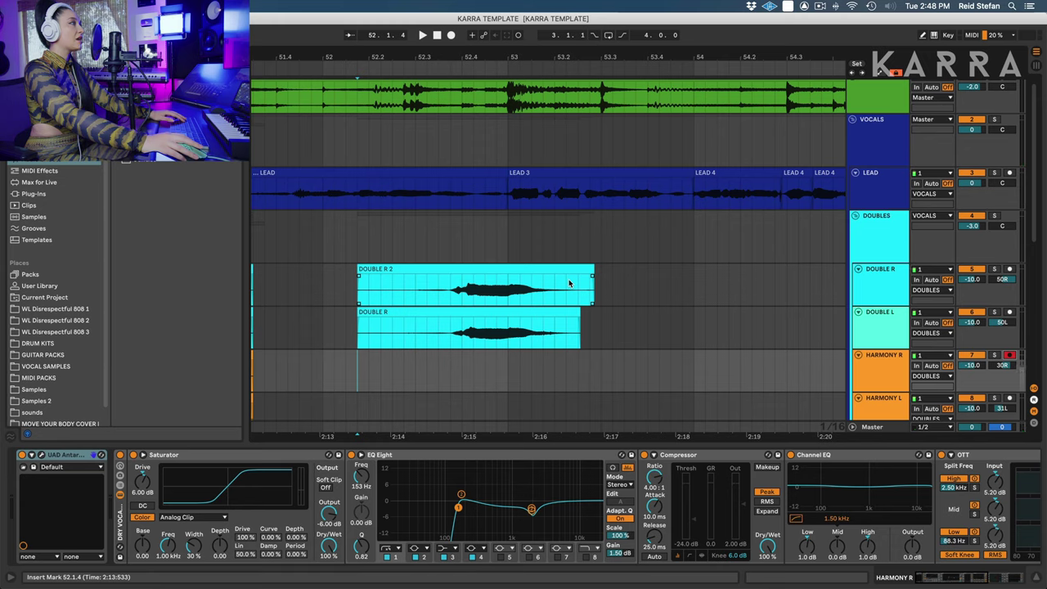
scroll(517, 317, down, 1)
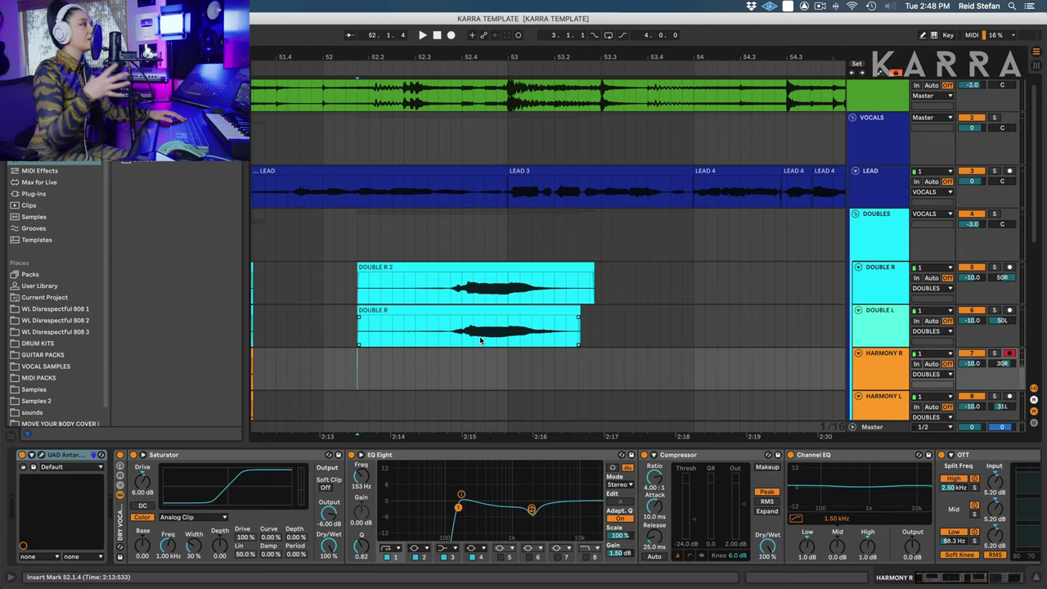
key(F9)
Step: Play the arrangement from bar 41.1.1 and review the stacked doubles and harmonies
scroll(480, 341, down, 3)
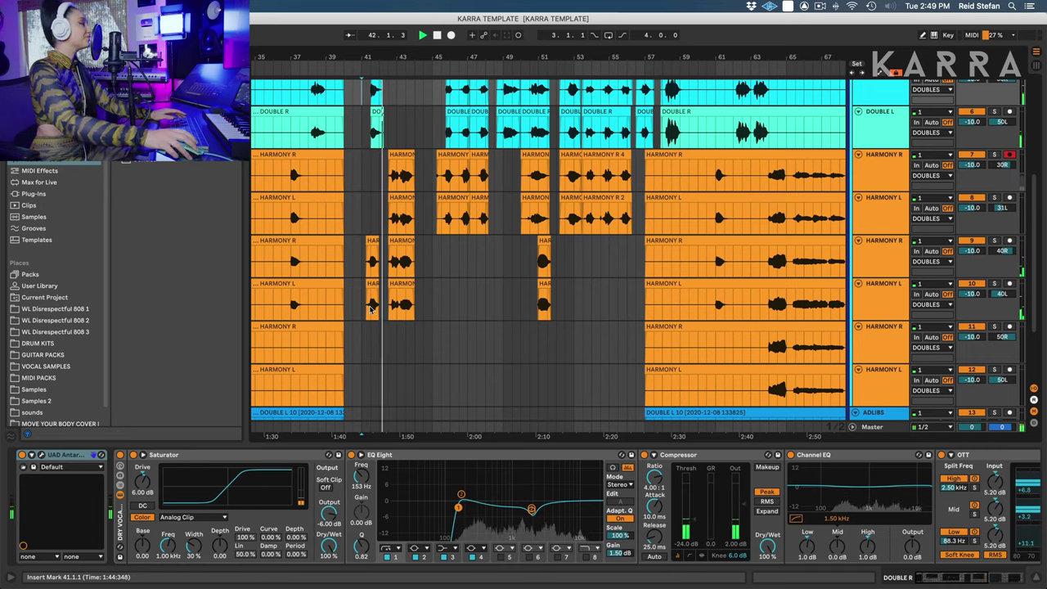
scroll(509, 359, up, 3)
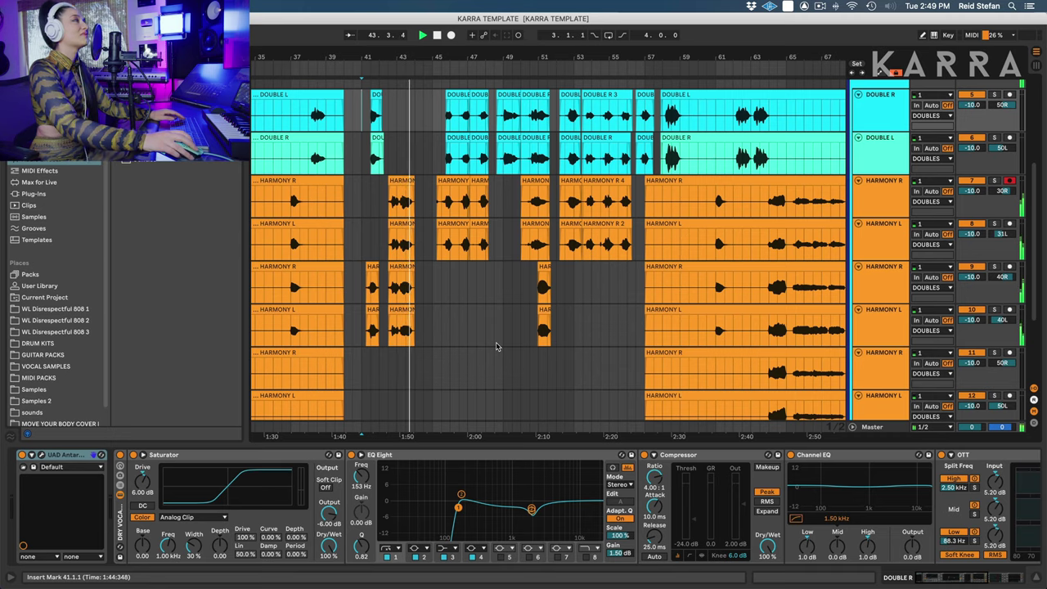
scroll(493, 351, up, 5)
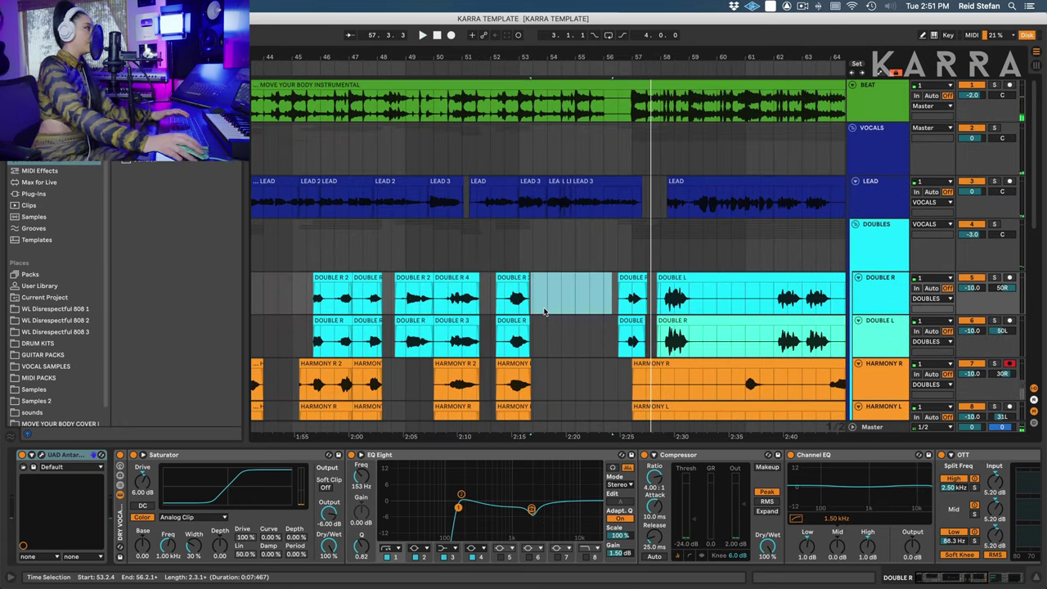
Step: Trim the DOUBLE R and DOUBLE L clips after bar 41 to end at bar 42.1.3 and fade out their ends
scroll(388, 422, left, 5)
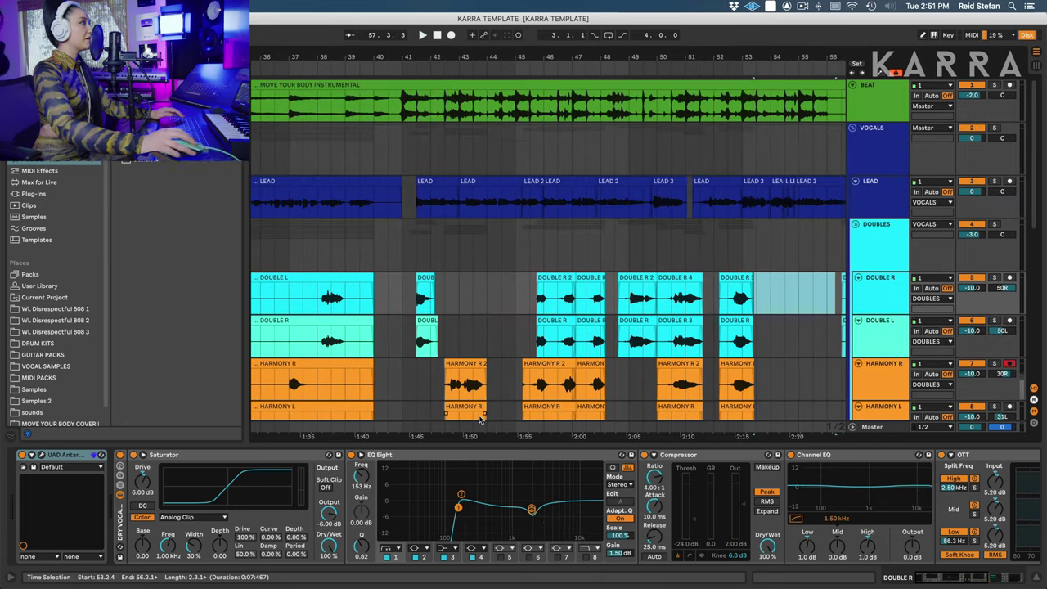
scroll(407, 281, left, 3)
key(minus)
key(minus)
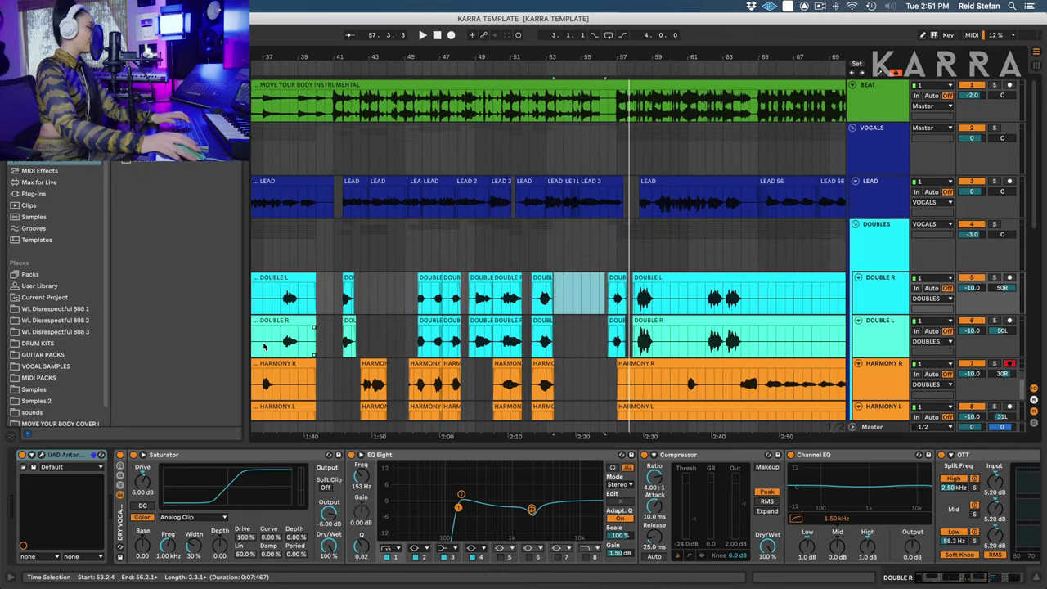
key(plus)
key(plus)
scroll(384, 329, left, 6)
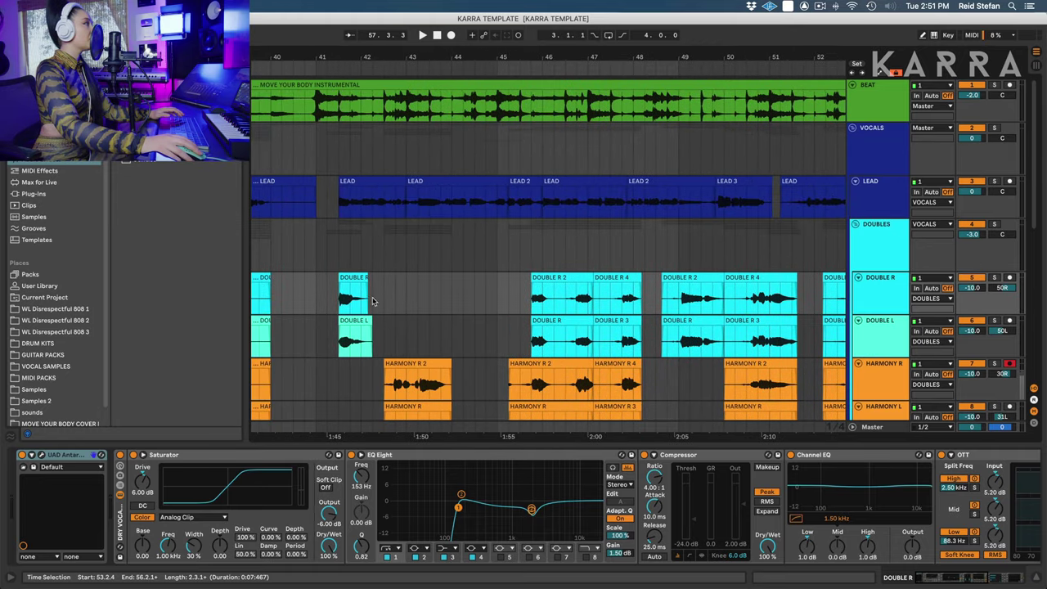
scroll(333, 284, up, 3)
drag(460, 327, 418, 287)
key(Delete)
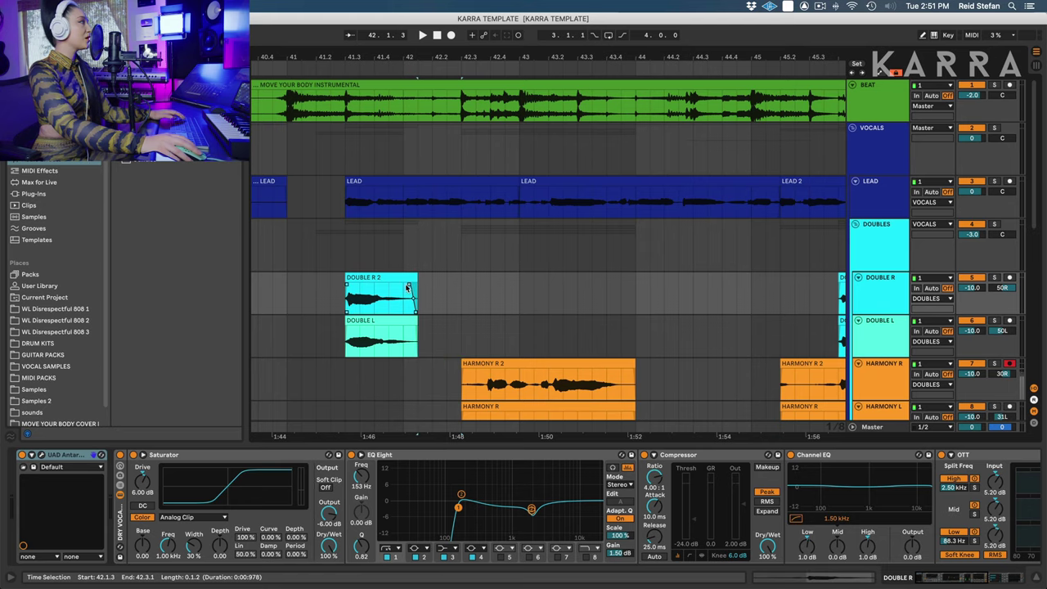
scroll(413, 327, right, 2)
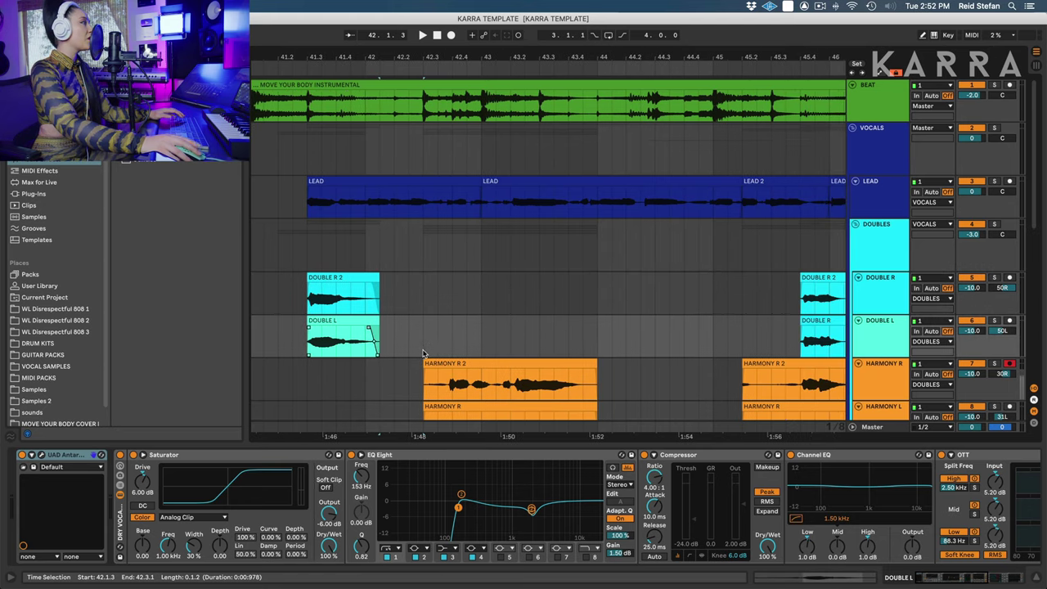
Step: Delete the silent start of the clips near bar 41 on the second HARMONY R and HARMONY L tracks
scroll(393, 323, down, 4)
scroll(380, 319, right, 2)
scroll(380, 320, left, 2)
drag(280, 314, 321, 375)
key(Delete)
Step: Delete the silent start of the four stacked harmony clips before bar 43 and the gap between their phrases just after bar 43
drag(424, 214, 464, 374)
key(plus)
key(plus)
scroll(494, 357, right, 1)
drag(328, 224, 449, 381)
key(Delete)
drag(562, 240, 590, 360)
key(Delete)
Step: Play the four stacked harmonies from bar 42.3.4 and delete their tails from bar 43.4.3 to 44.1.4
click(443, 230)
key(space)
scroll(461, 256, right, 5)
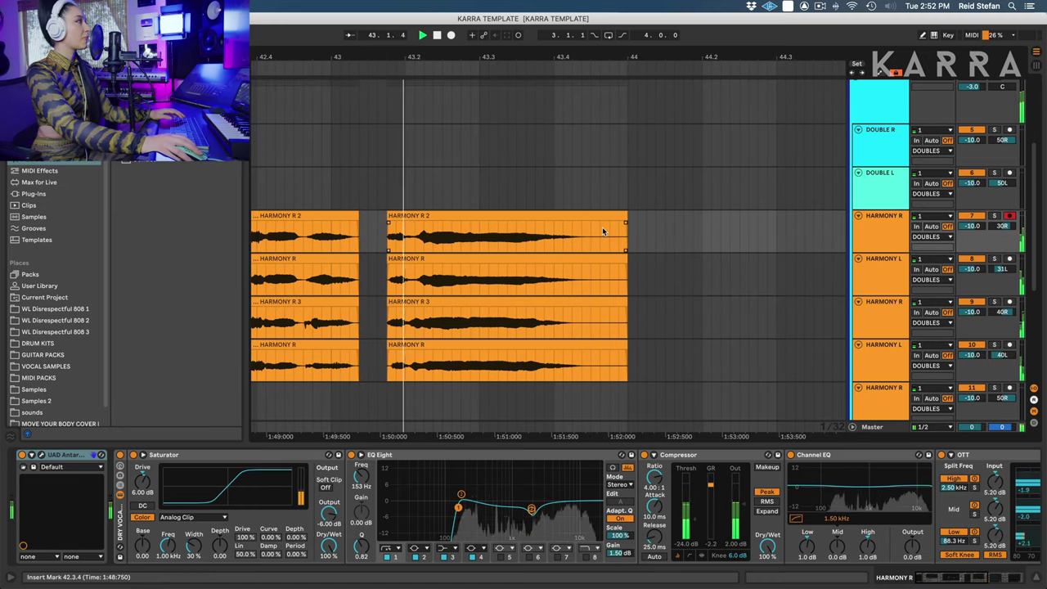
drag(589, 230, 682, 358)
key(Delete)
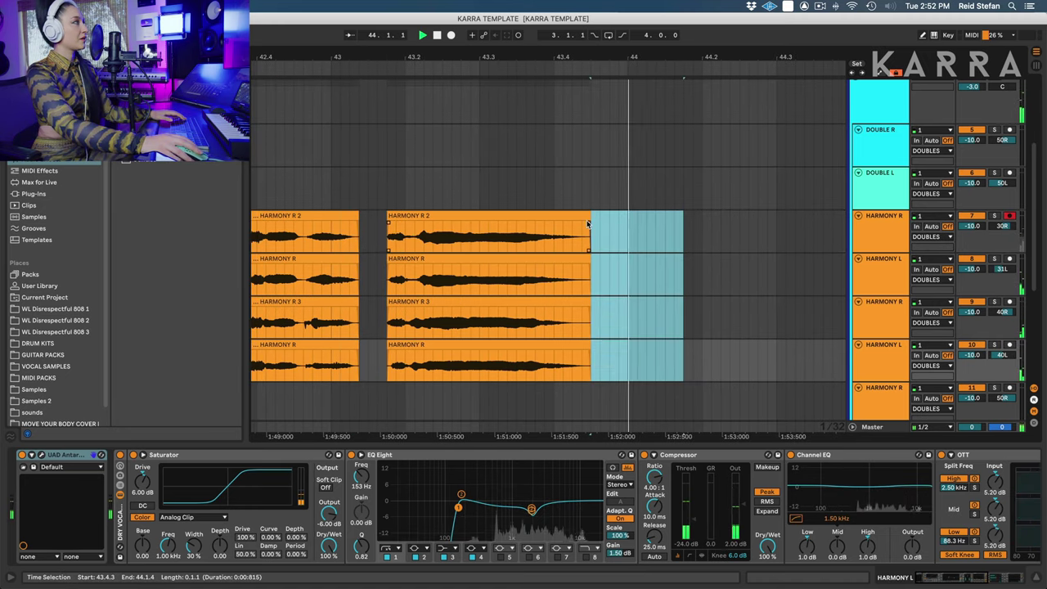
Step: Fade out the ends of the four stacked harmony clips ending at bar 43.4.3 and of their preceding phrase after bar 43
drag(588, 223, 561, 224)
key(space)
drag(589, 266, 570, 269)
click(617, 354)
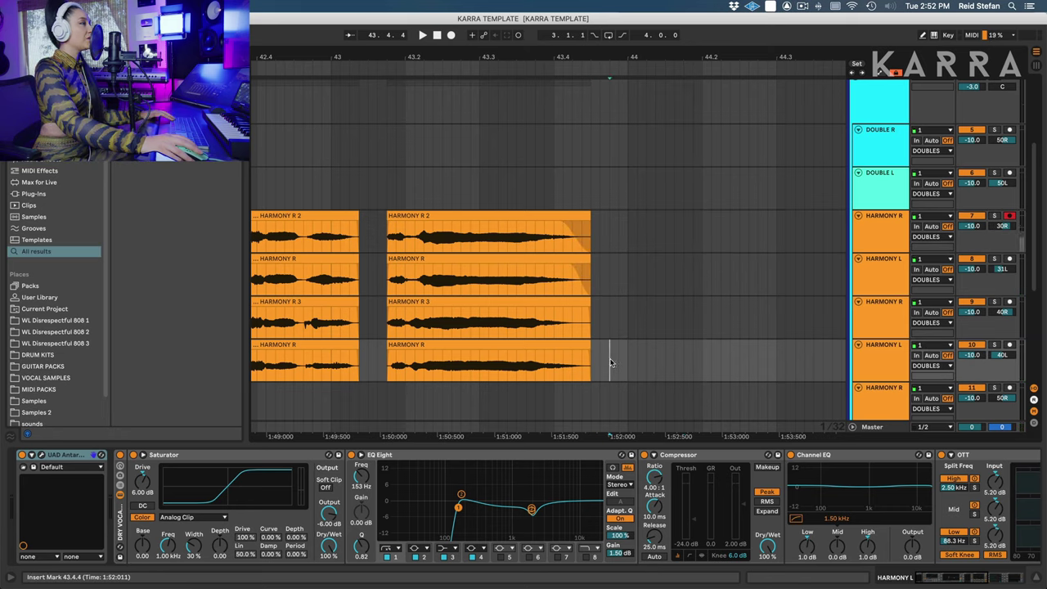
drag(618, 354, 573, 225)
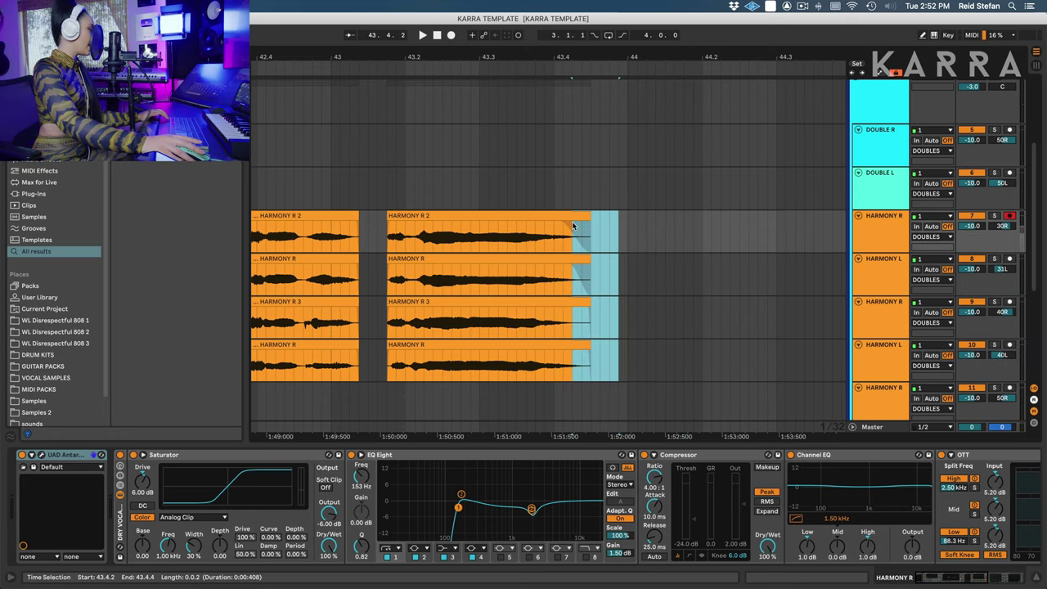
key(alt+super+f)
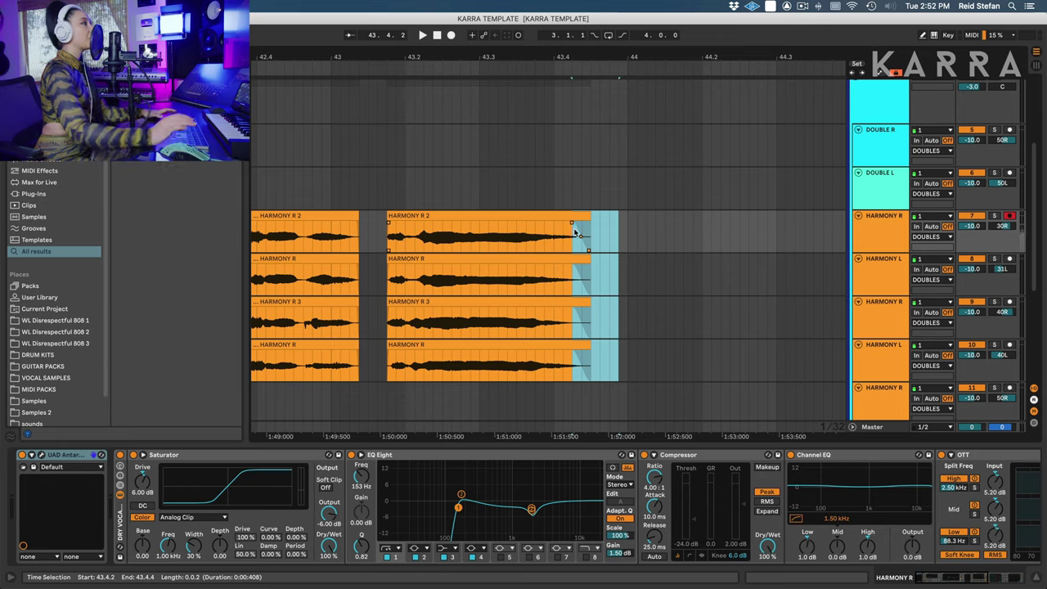
drag(383, 369, 340, 183)
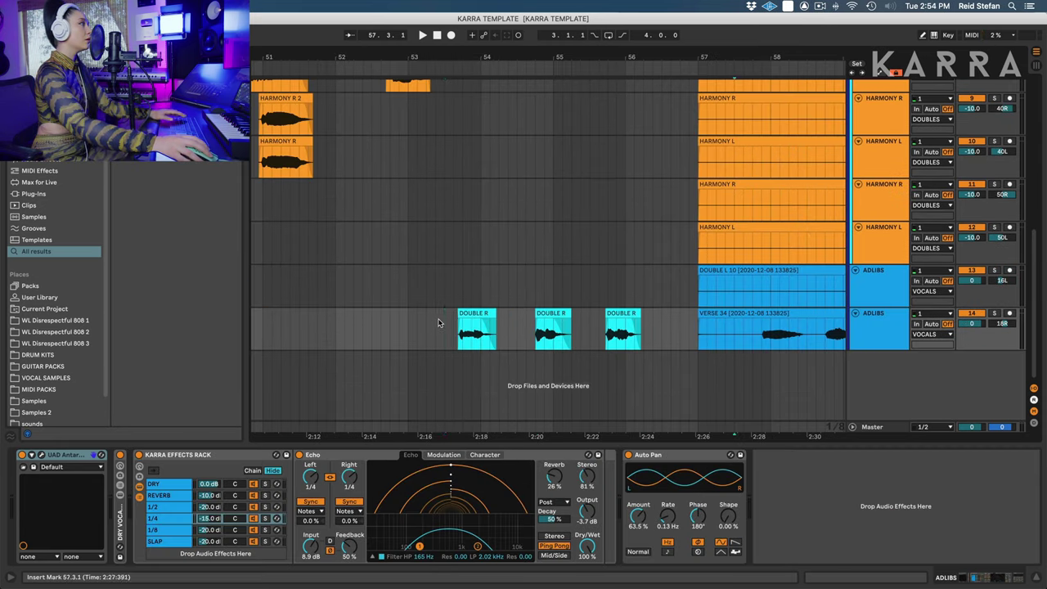
Step: Play the ad-lib section from bar 53.3.1 and select the ADLIBS clip between bars 44 and 46
click(444, 330)
key(space)
scroll(432, 331, left, 10)
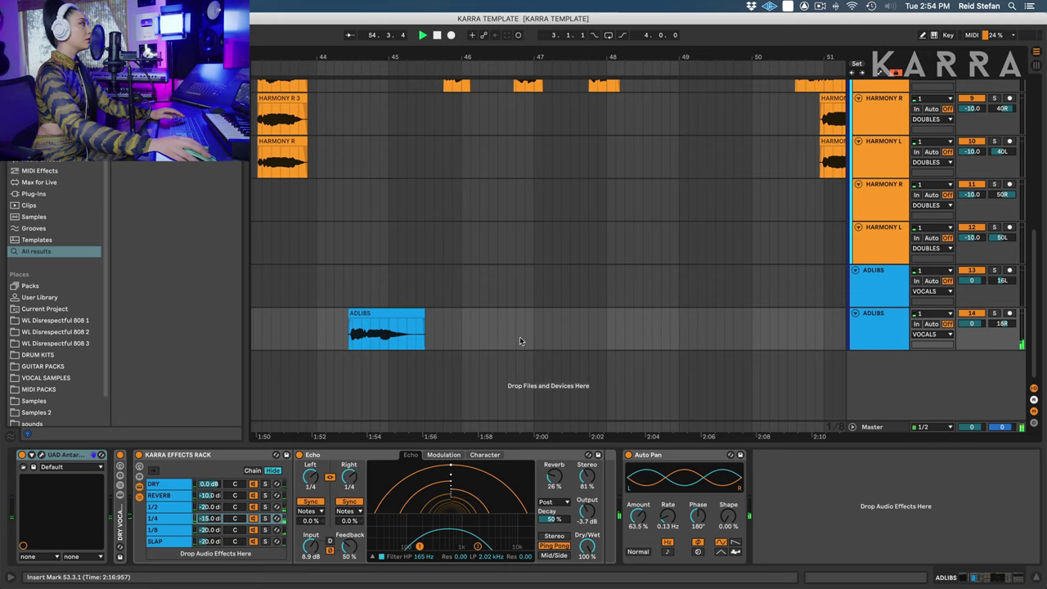
drag(423, 322, 354, 324)
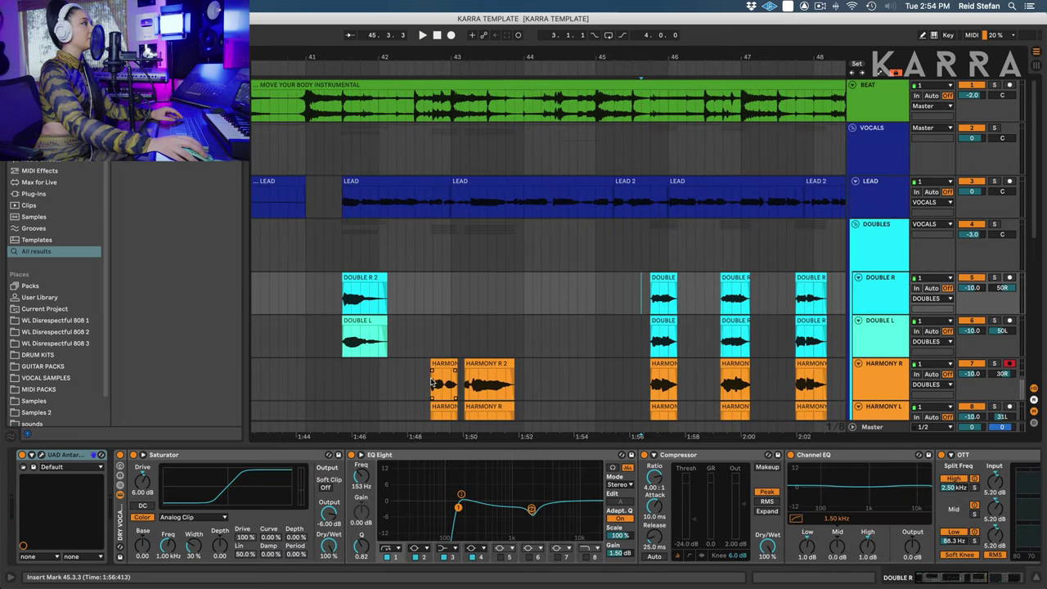
Step: Examine the LEAD, double and harmony clips between bars 38 and 45, starting the lead check at bar 41.3.1
scroll(430, 377, left, 3)
scroll(430, 377, down, 5)
scroll(625, 396, left, 2)
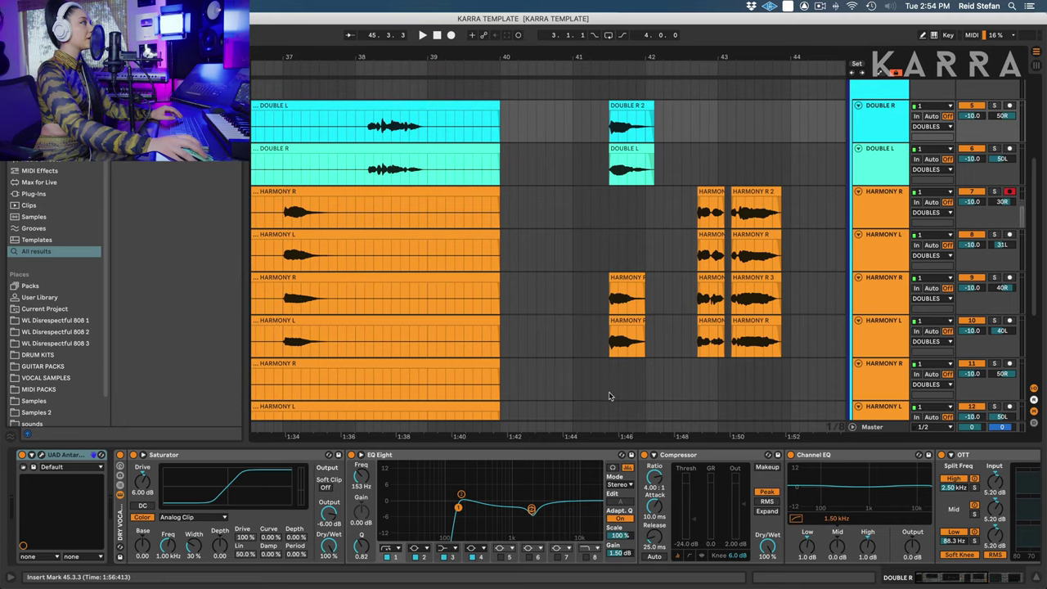
scroll(630, 384, right, 3)
scroll(468, 203, up, 4)
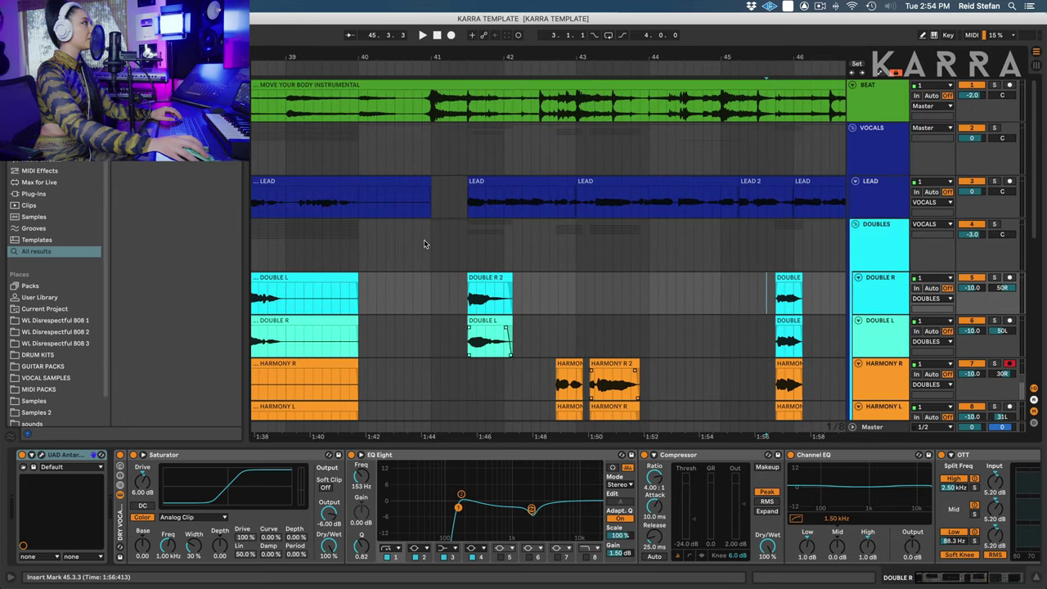
click(470, 199)
key(plus)
key(plus)
key(plus)
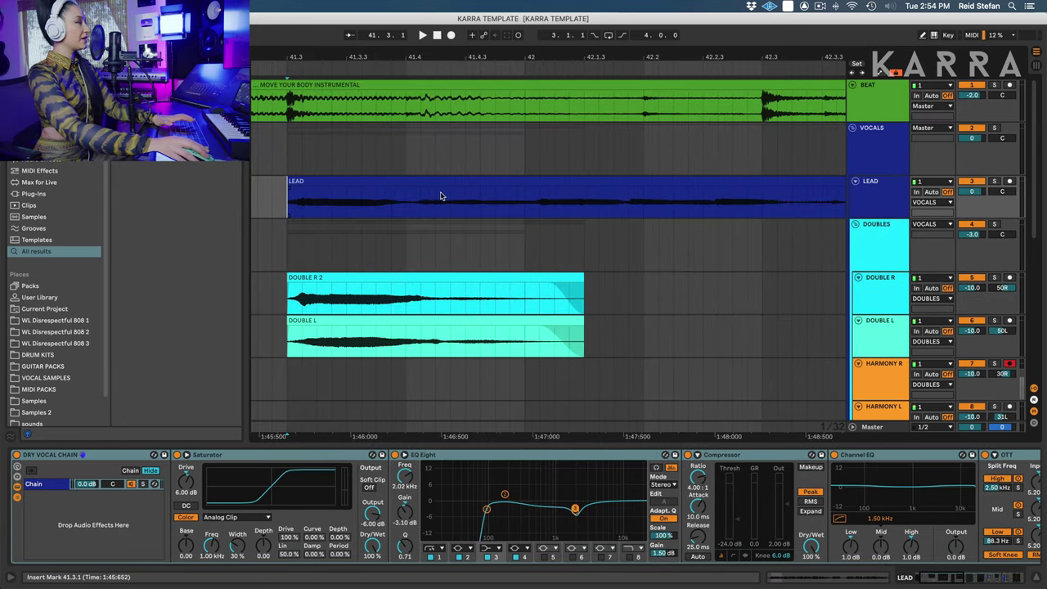
key(minus)
key(minus)
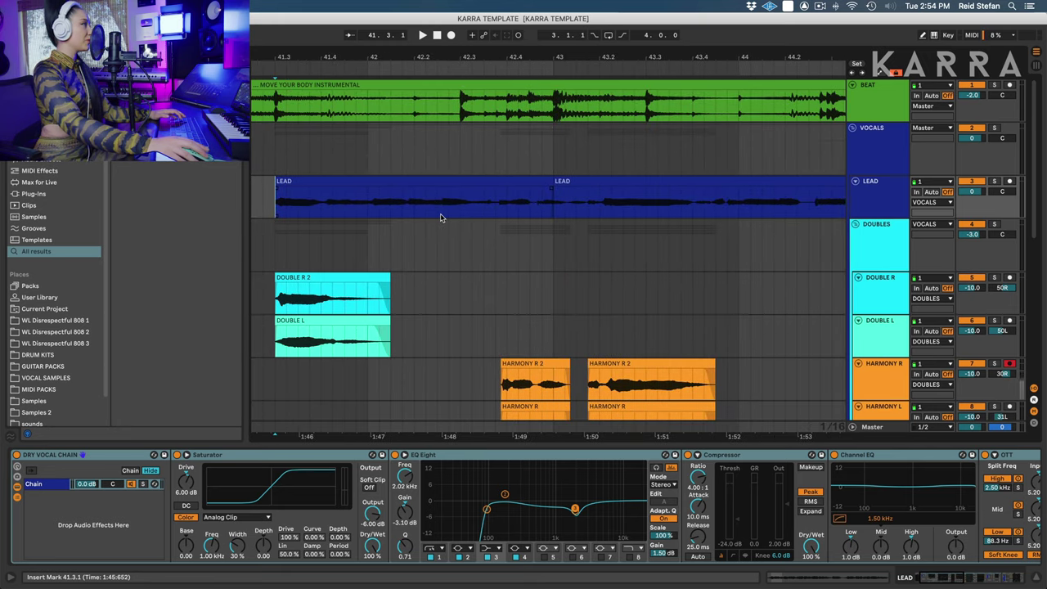
scroll(439, 233, right, 2)
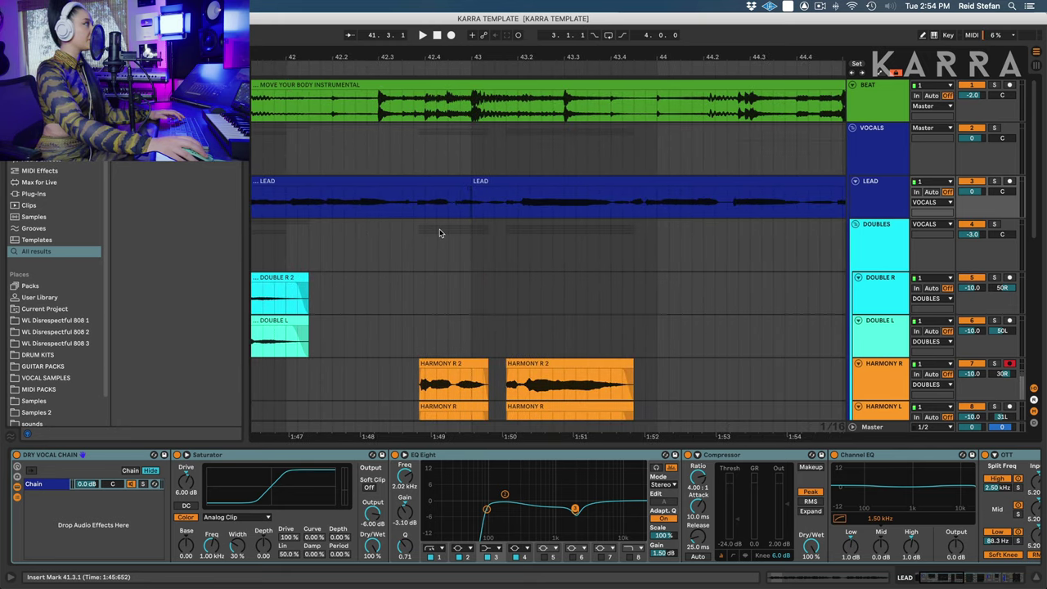
scroll(439, 233, left, 3)
scroll(440, 233, right, 2)
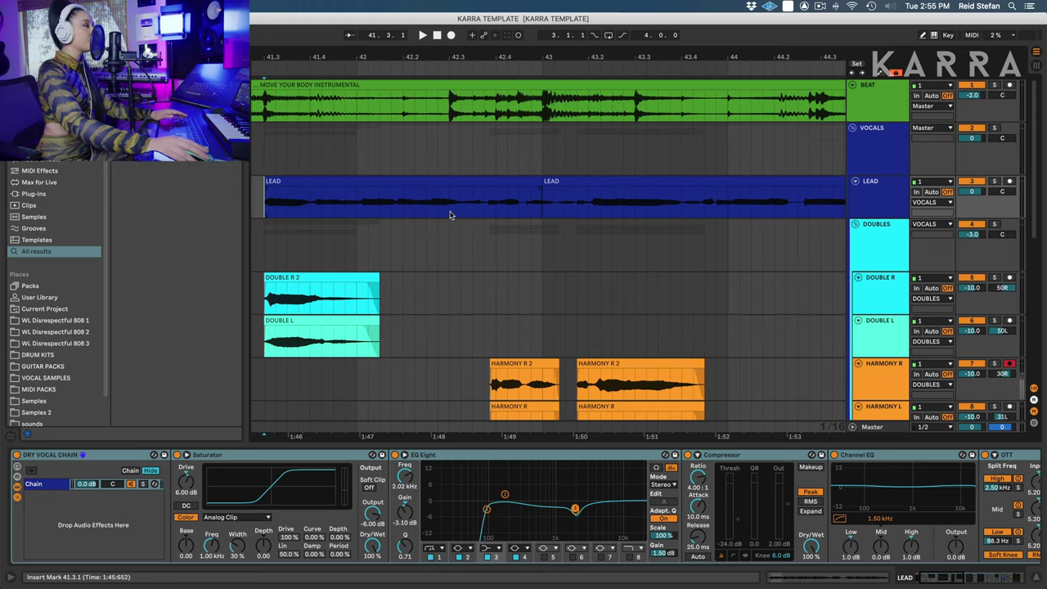
scroll(447, 221, right, 1)
scroll(429, 223, left, 2)
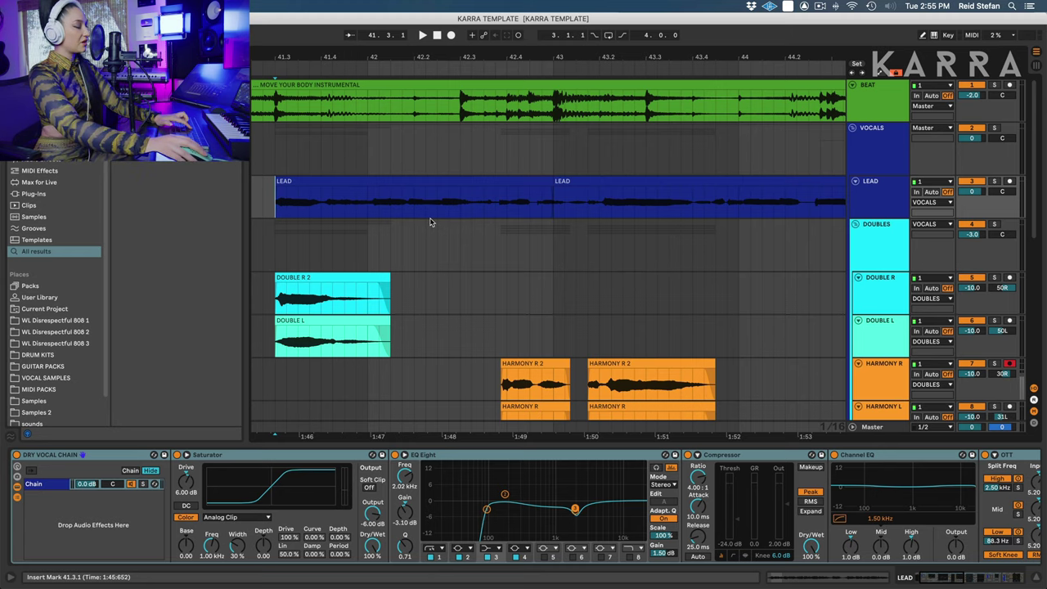
key(plus)
key(plus)
scroll(360, 216, right, 1)
scroll(296, 207, left, 2)
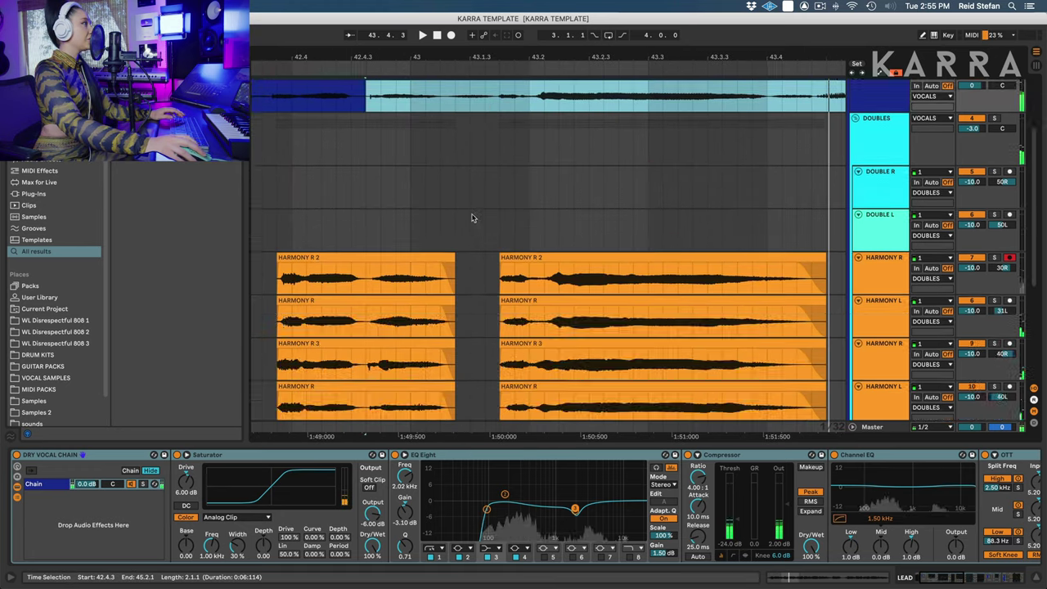
Step: Split the breath between bars 43.1.2 and 43.1.4 on the LEAD track into its own clip and open its clip settings
scroll(475, 219, up, 2)
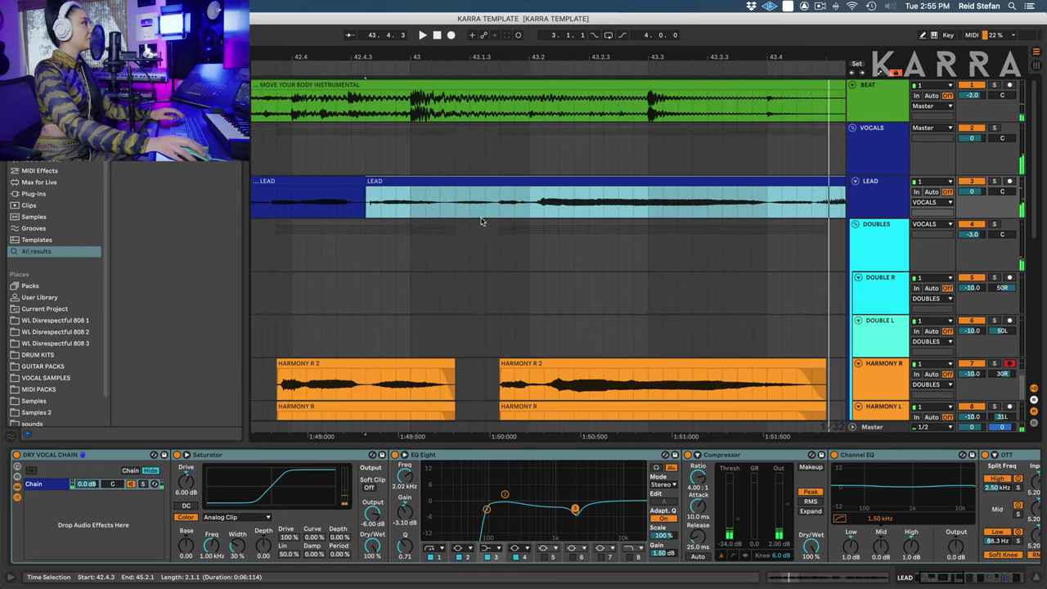
scroll(480, 222, right, 1)
click(435, 197)
drag(447, 198, 490, 211)
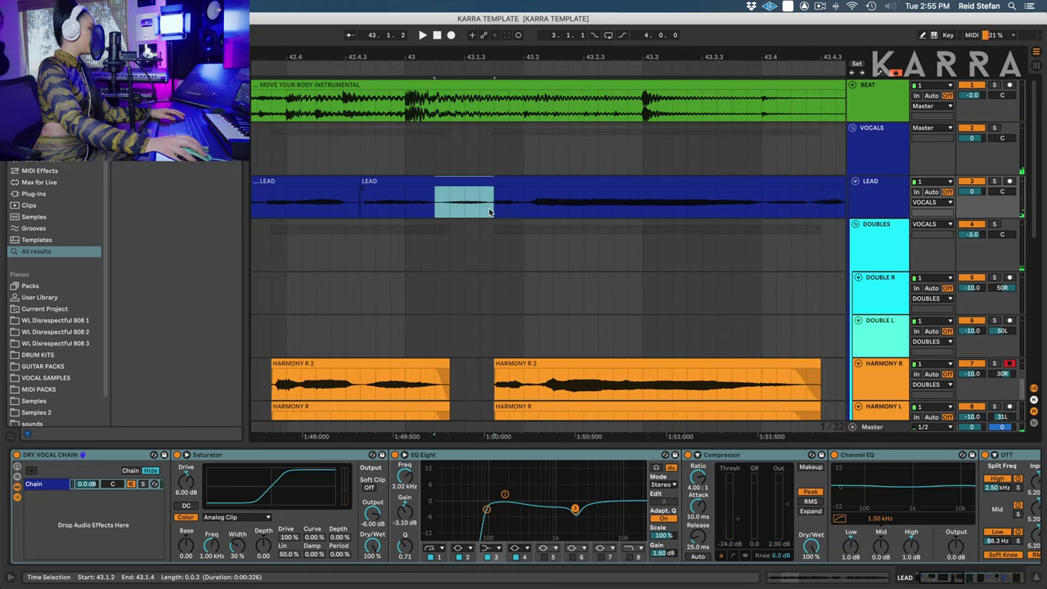
key(super+e)
double_click(467, 181)
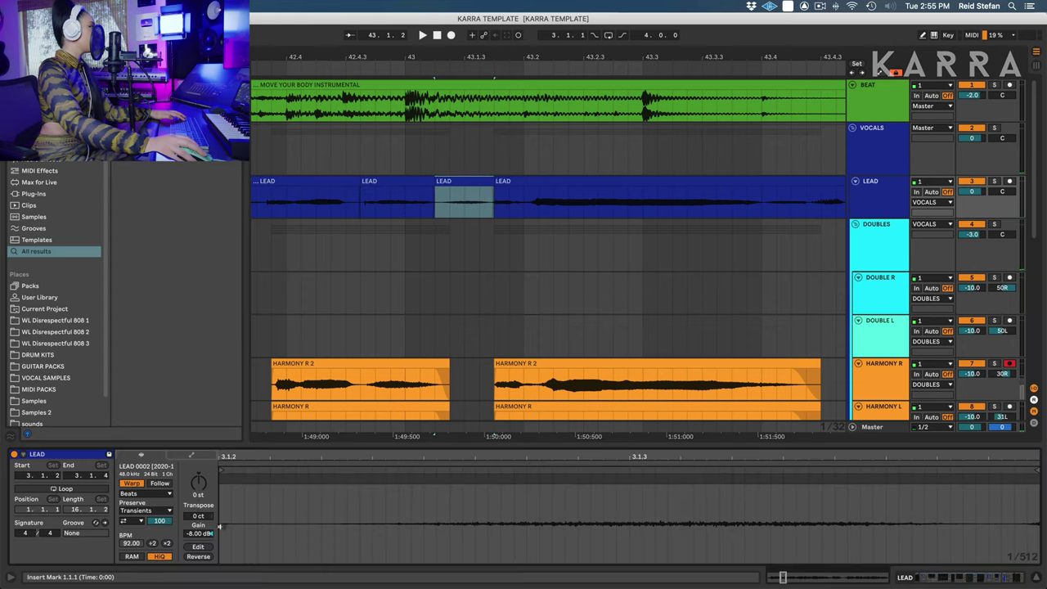
Step: Play the arrangement from bar 42.4.3 to check the split breath in the lead vocal
click(375, 255)
key(space)
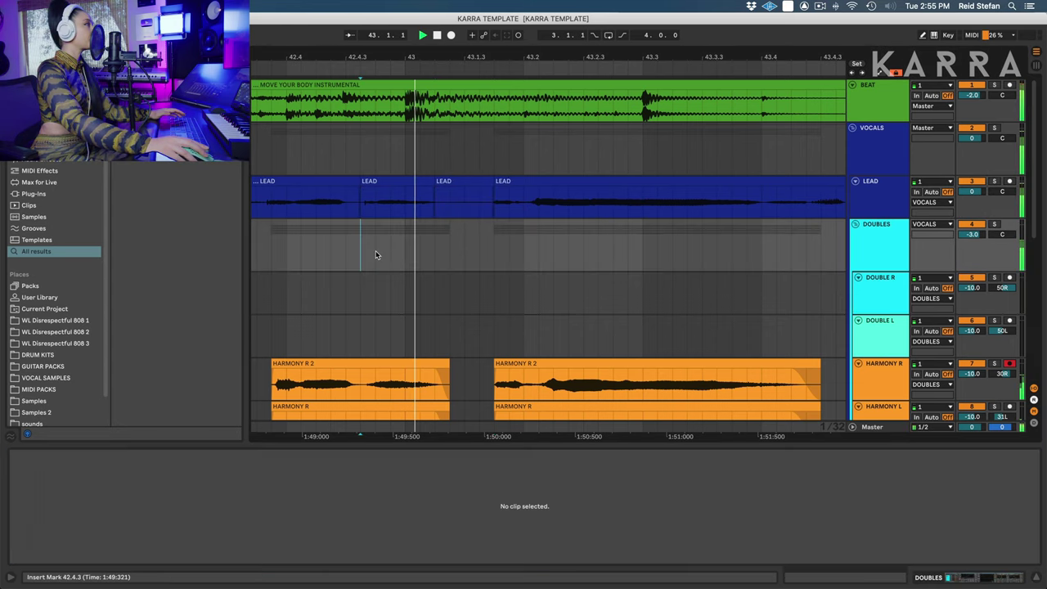
click(372, 198)
key(space)
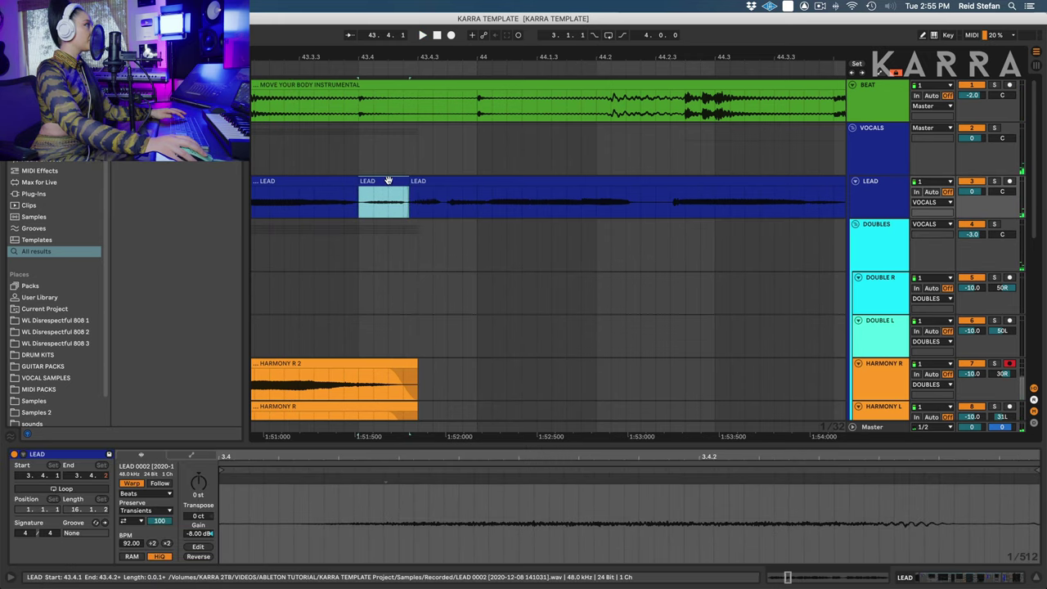
Step: Lower the gain of the short LEAD breath clip starting at bar 43.4.1 to -41.5 dB
double_click(388, 180)
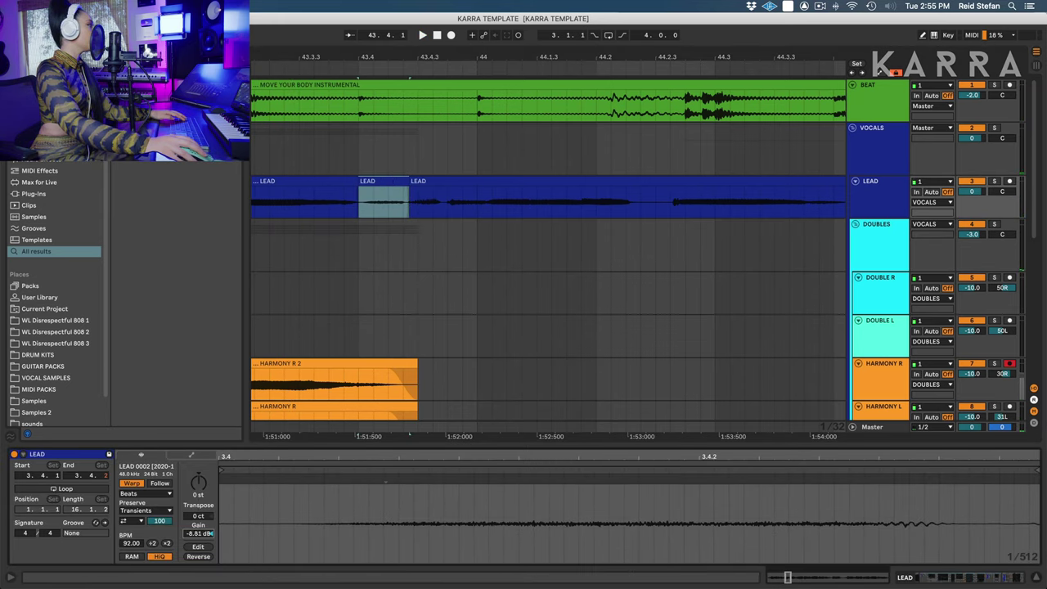
drag(197, 533, 197, 564)
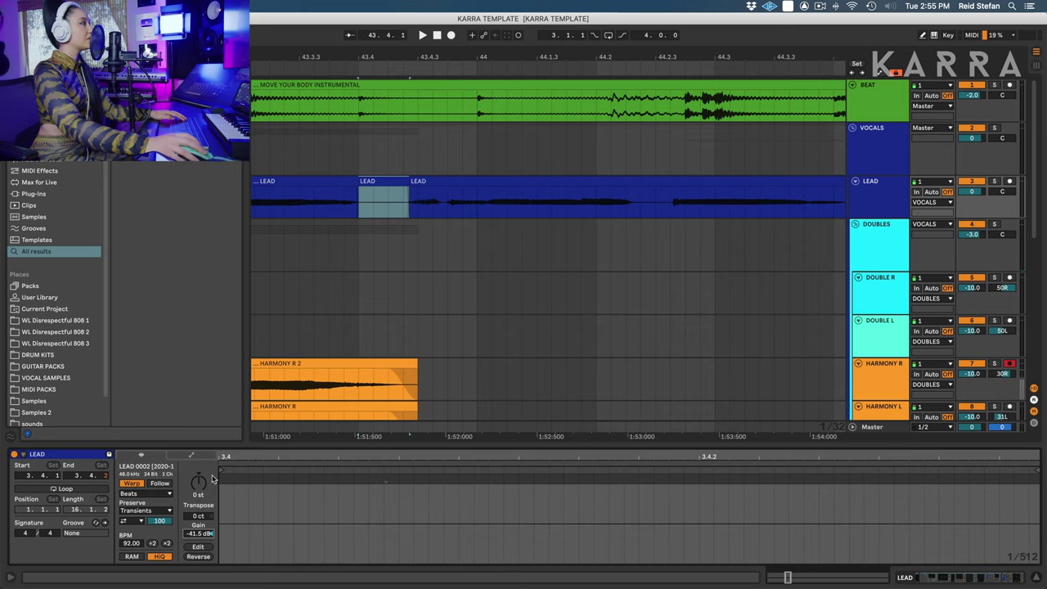
click(285, 246)
scroll(331, 238, right, 1)
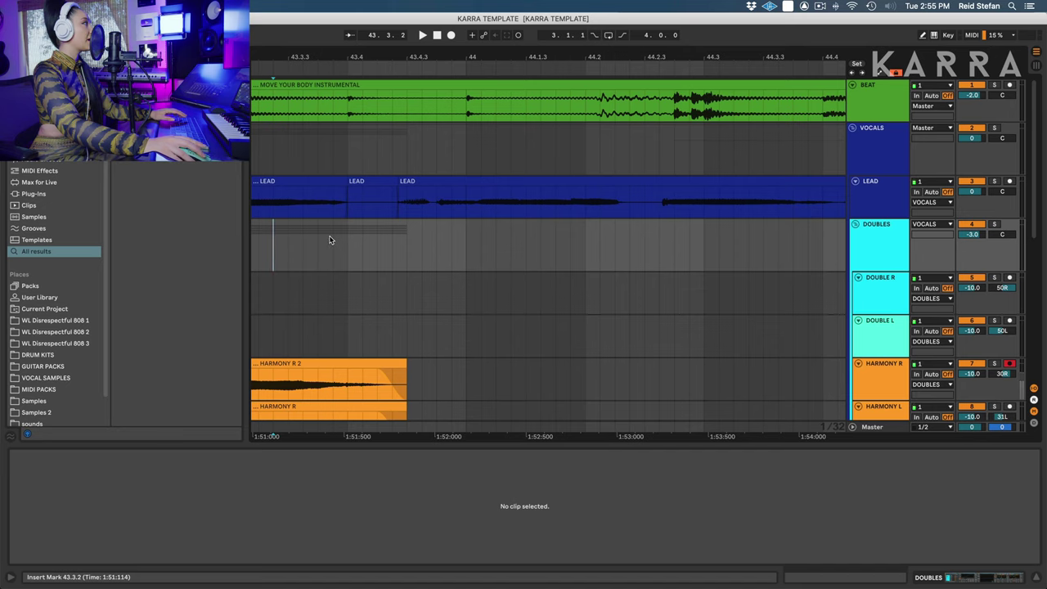
Step: Delete the noise between phrases in the LEAD clip around bar 44.2.3 and play the edit from bar 44.1.3
scroll(328, 213, right, 5)
click(340, 205)
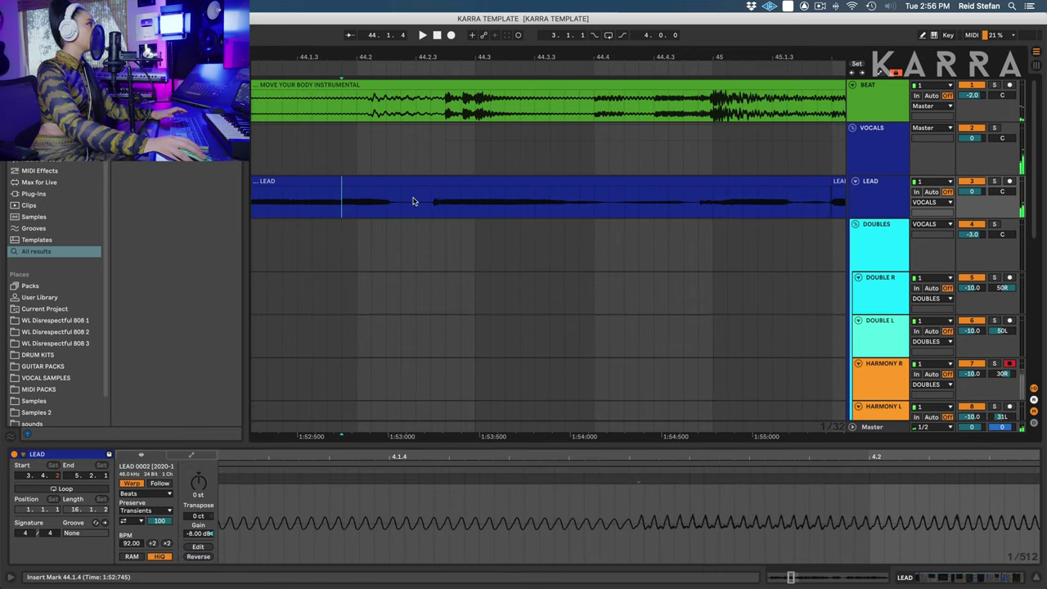
mouse_move(400, 200)
mouse_down()
mouse_move(427, 209)
mouse_move(390, 188)
mouse_up()
key(Delete)
click(297, 237)
key(space)
click(428, 190)
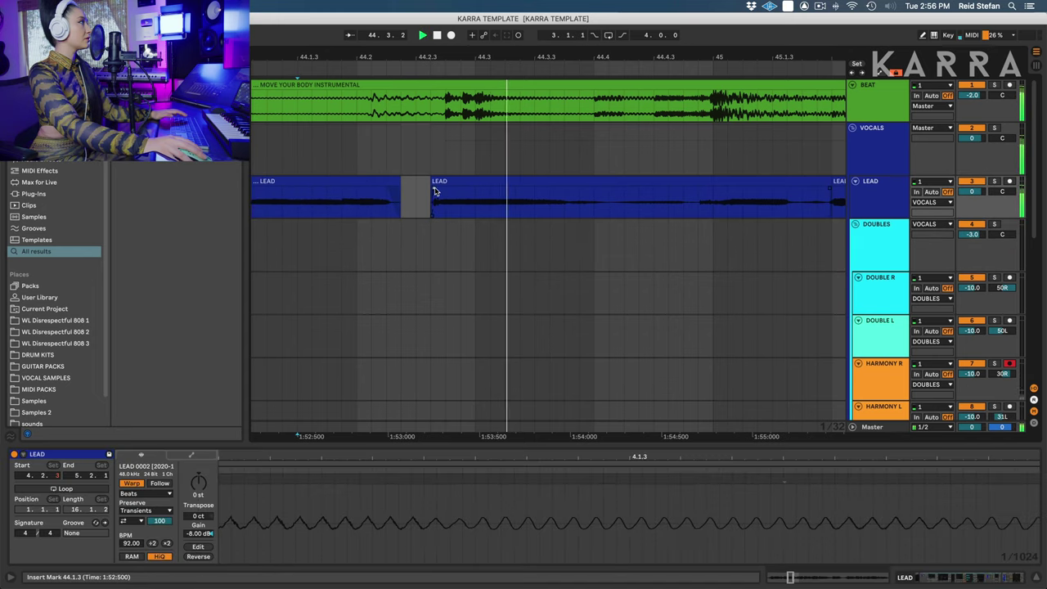
scroll(458, 205, right, 3)
drag(461, 199, 565, 200)
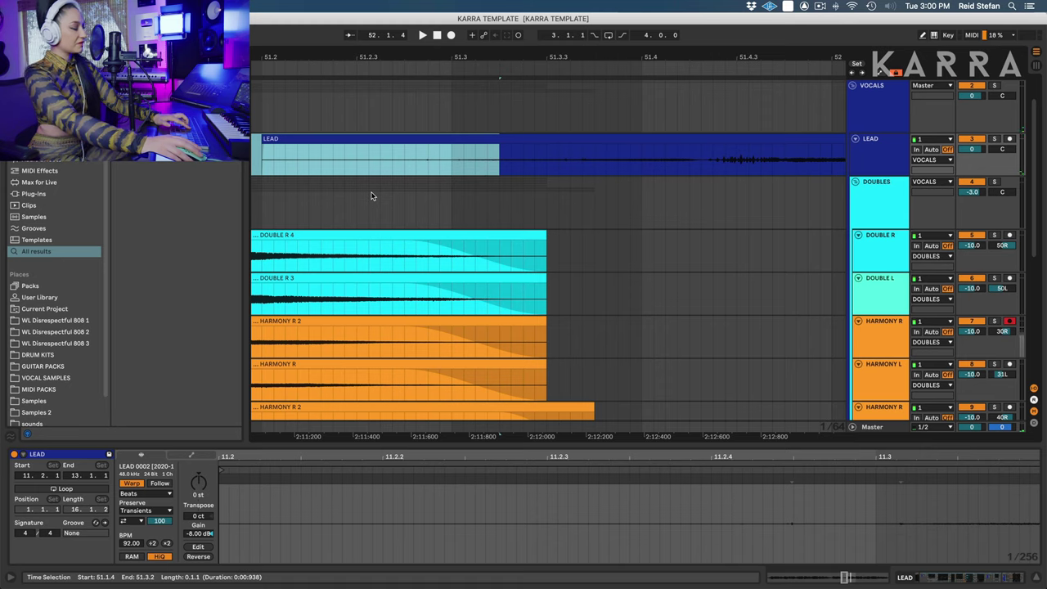
Step: Play the LEAD clip from bar 51.2.4 and delete its silent start up to bar 51.3.3
key(minus)
scroll(413, 168, right, 2)
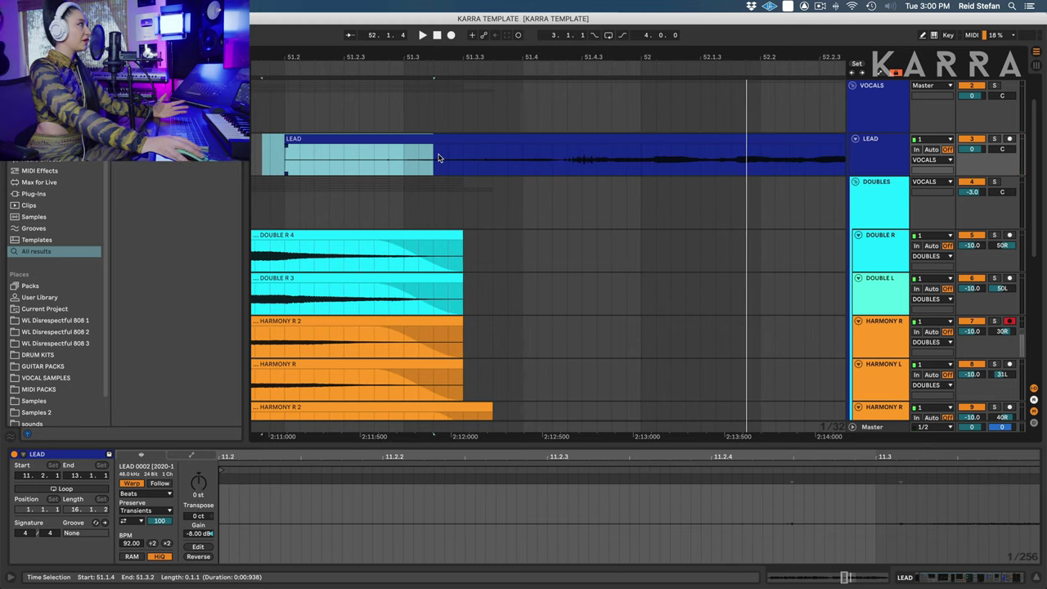
click(273, 153)
click(479, 161)
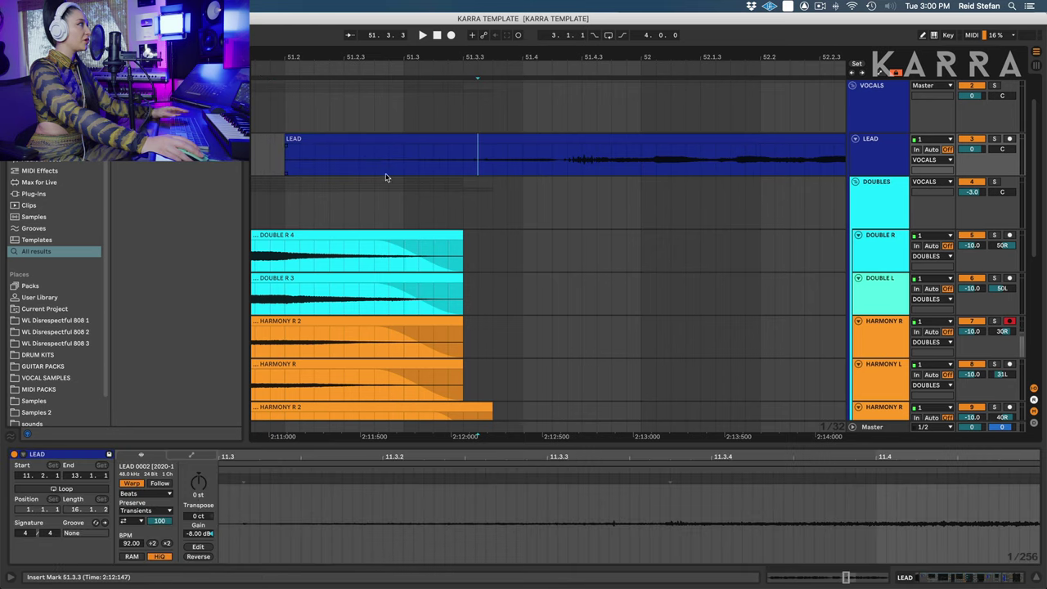
click(376, 157)
key(space)
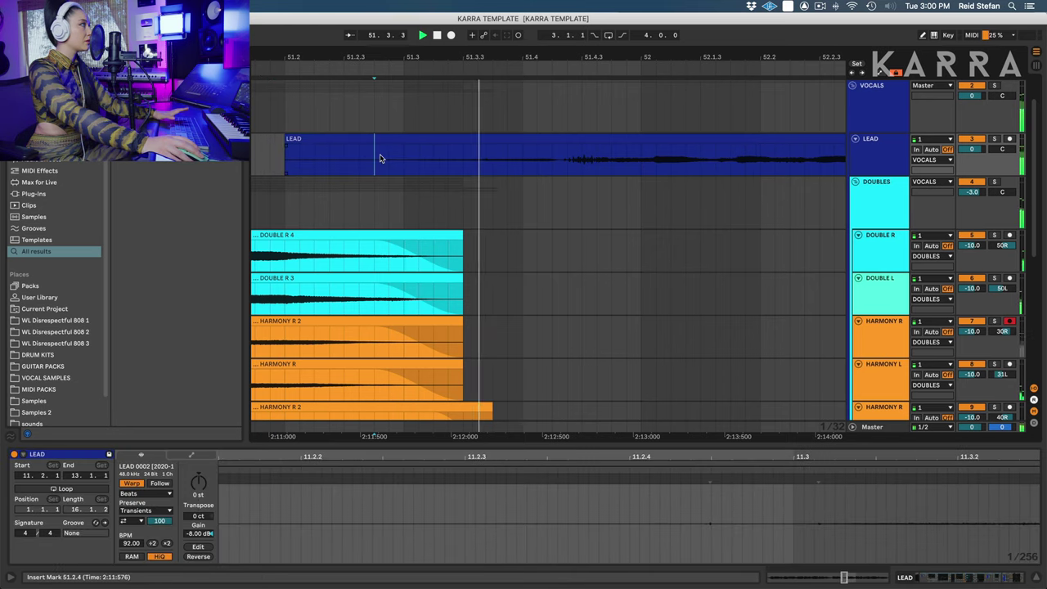
drag(270, 157, 569, 168)
key(Delete)
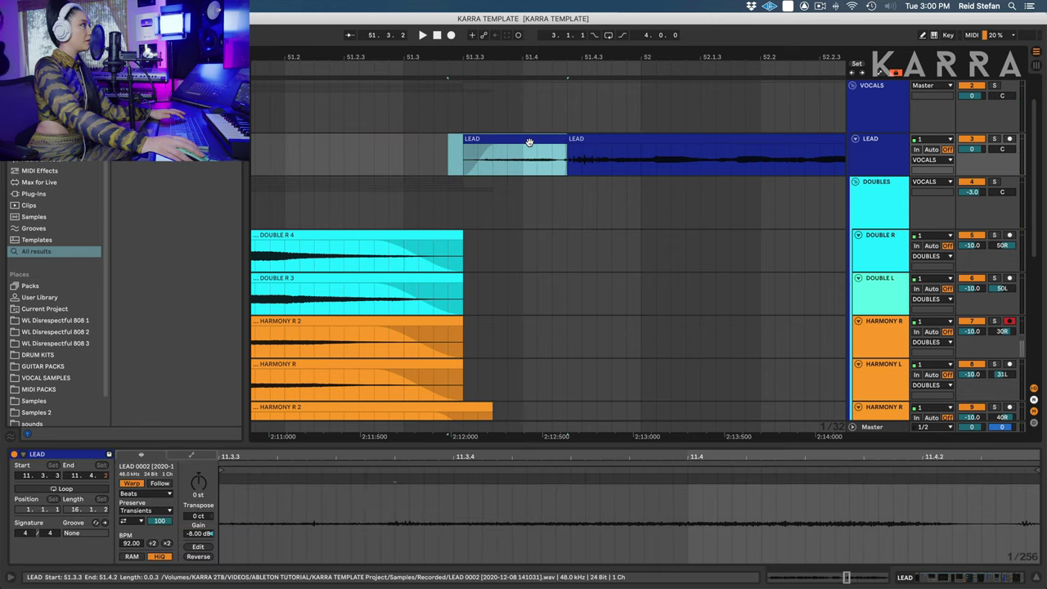
Step: Lower the gain of the LEAD breath clip from bar 51.3.3 to 51.4.2 to -14.7 dB and play from bar 51.4.1
click(530, 138)
drag(195, 532, 195, 547)
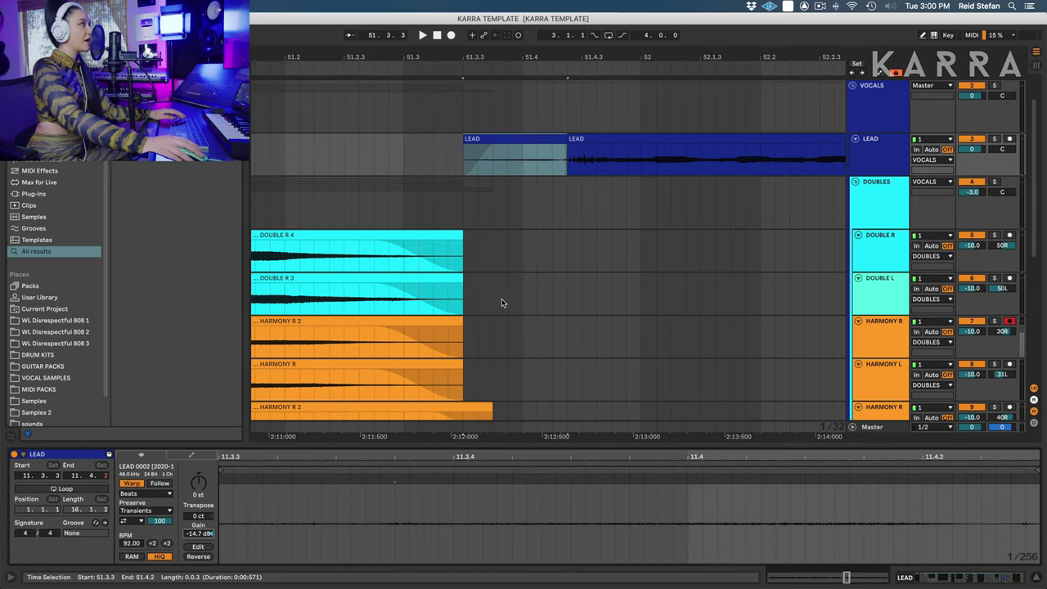
scroll(503, 303, right, 1)
scroll(502, 303, right, 2)
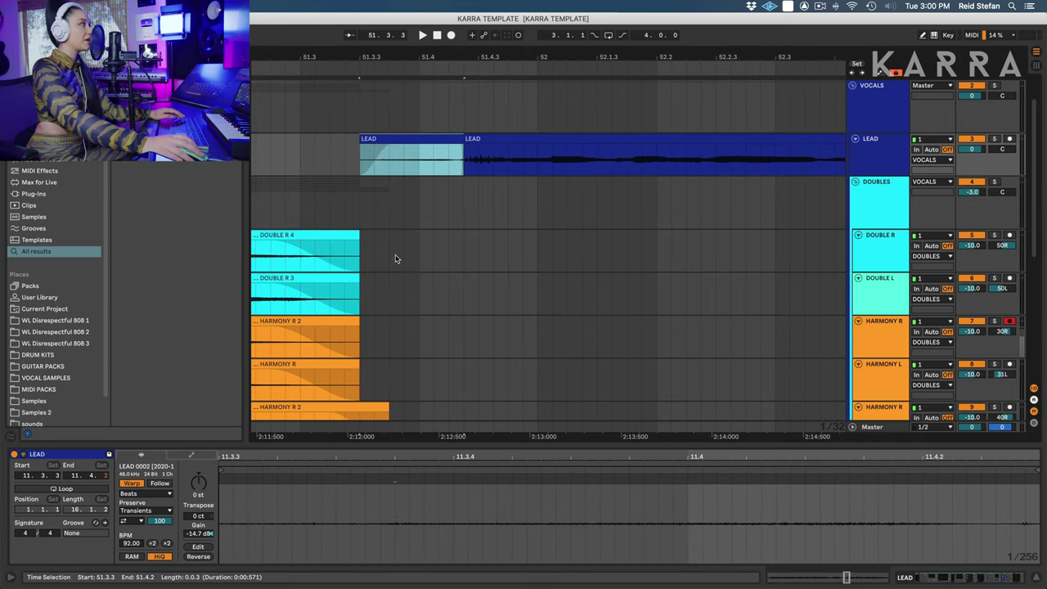
click(265, 149)
key(space)
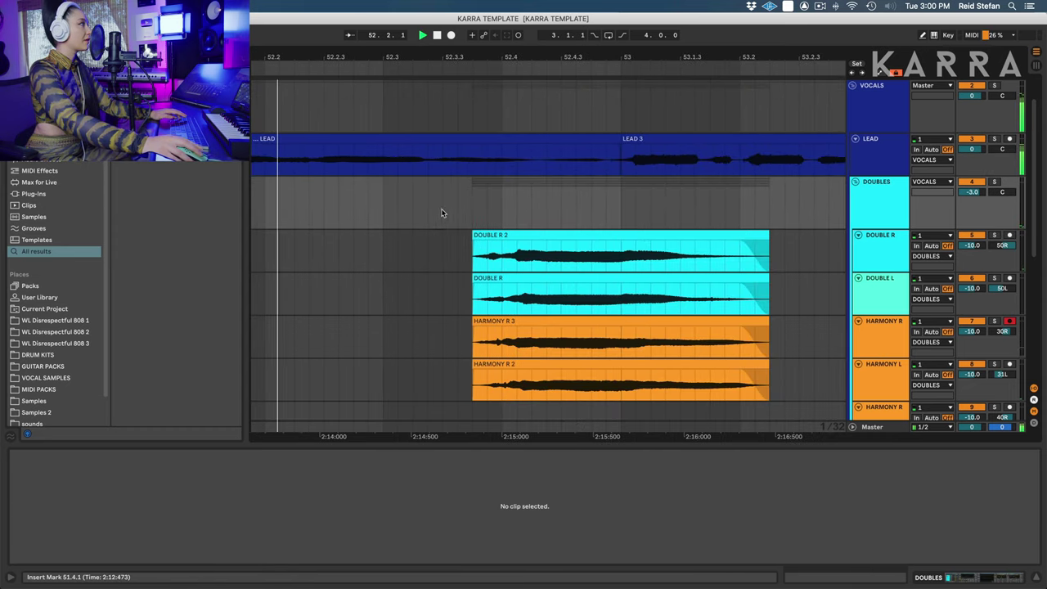
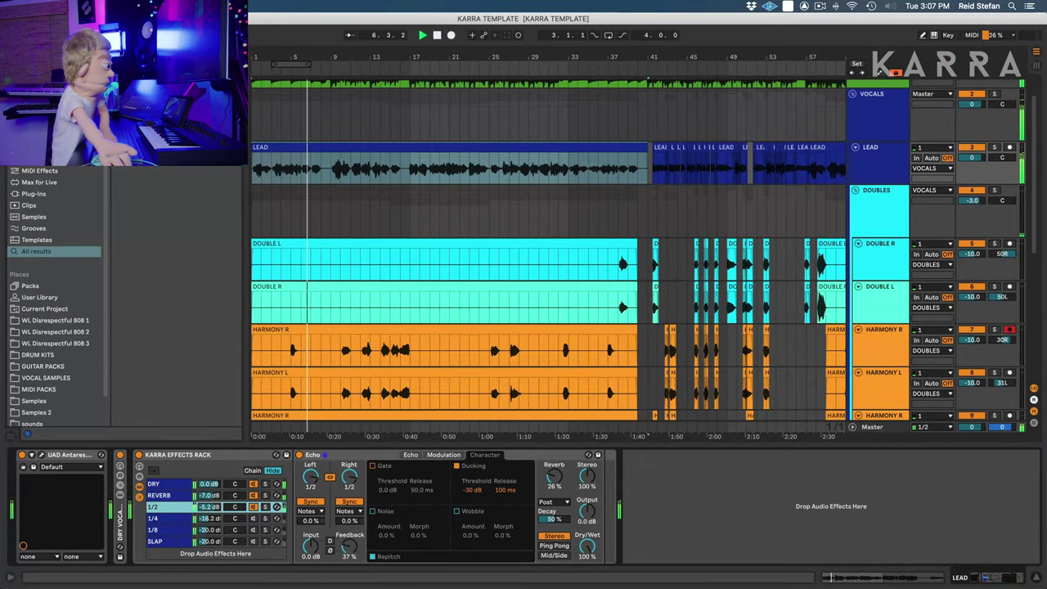
Step: Set the volume of the 1/2 chain in the lead's KARRA EFFECTS RACK to -6.8 dB
drag(211, 510, 212, 516)
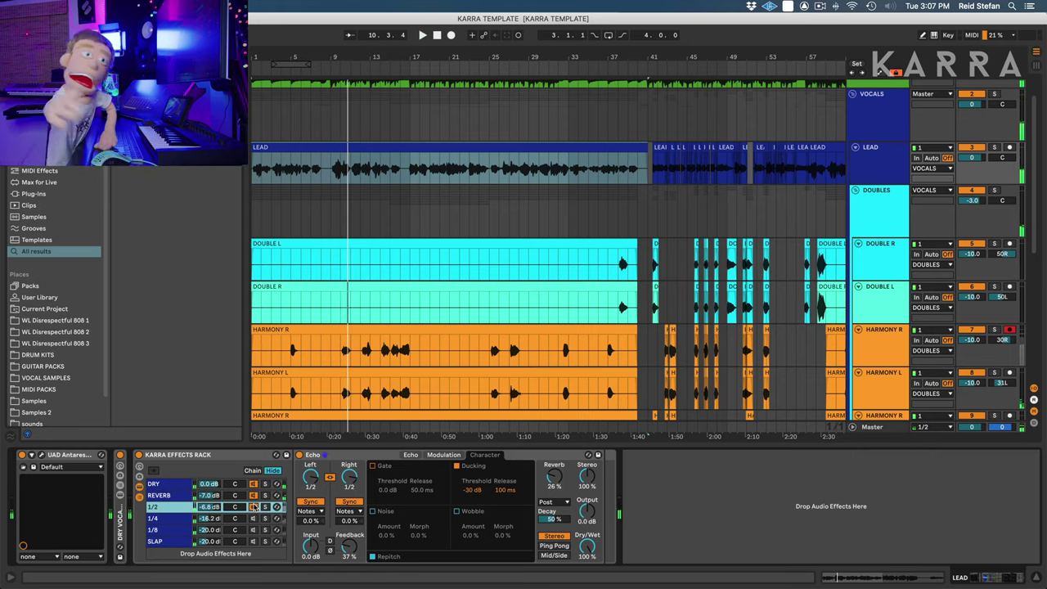
Step: Automate the 1/2 chain on the LEAD track to switch off just before bar 9.1.1 and play the transition
click(254, 507)
key(a)
mouse_move(320, 56)
mouse_down()
mouse_move(335, 174)
mouse_move(362, 174)
mouse_move(352, 178)
mouse_up()
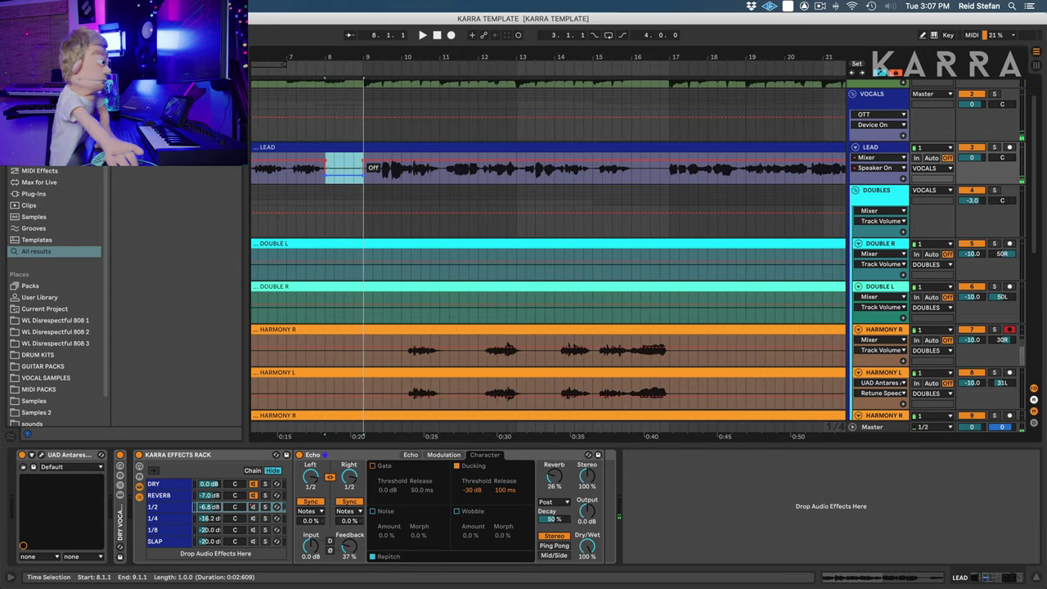
key(space)
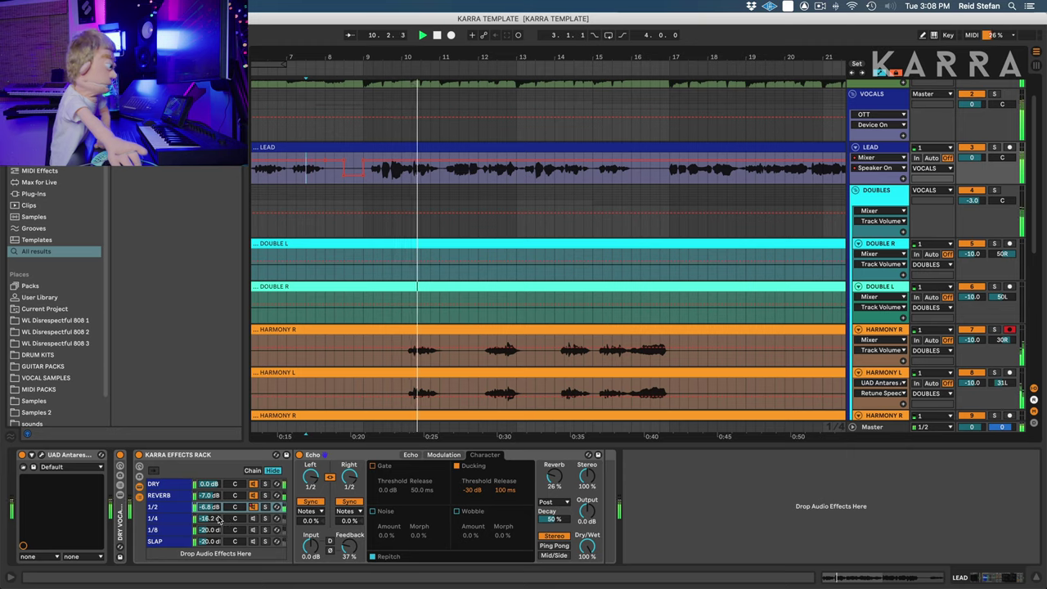
Step: Turn on the 1/4 chain, play the LEAD from bar 9.1.1, and set the chain's volume to -8.0 dB
click(253, 518)
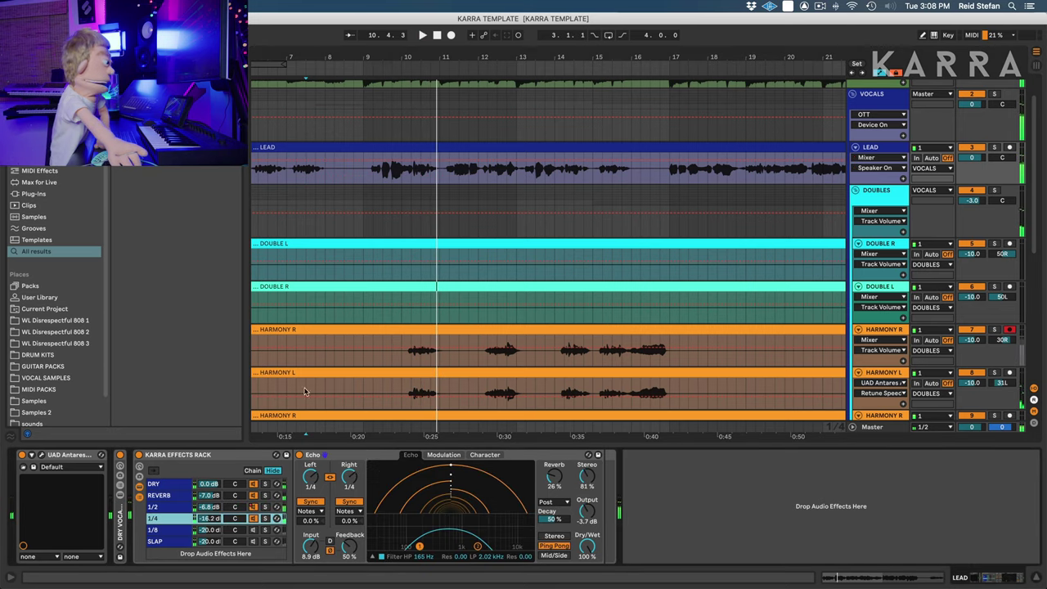
drag(394, 54, 360, 9)
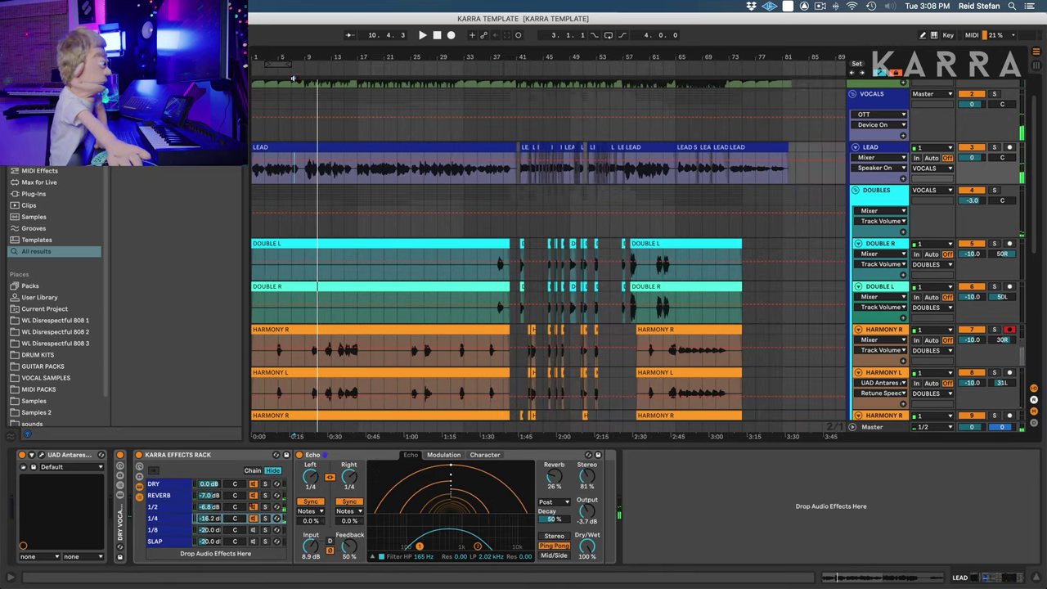
click(304, 178)
key(space)
mouse_move(212, 518)
mouse_down()
mouse_move(234, 492)
mouse_move(268, 488)
mouse_move(268, 499)
mouse_move(268, 484)
mouse_move(268, 503)
mouse_move(276, 489)
mouse_up()
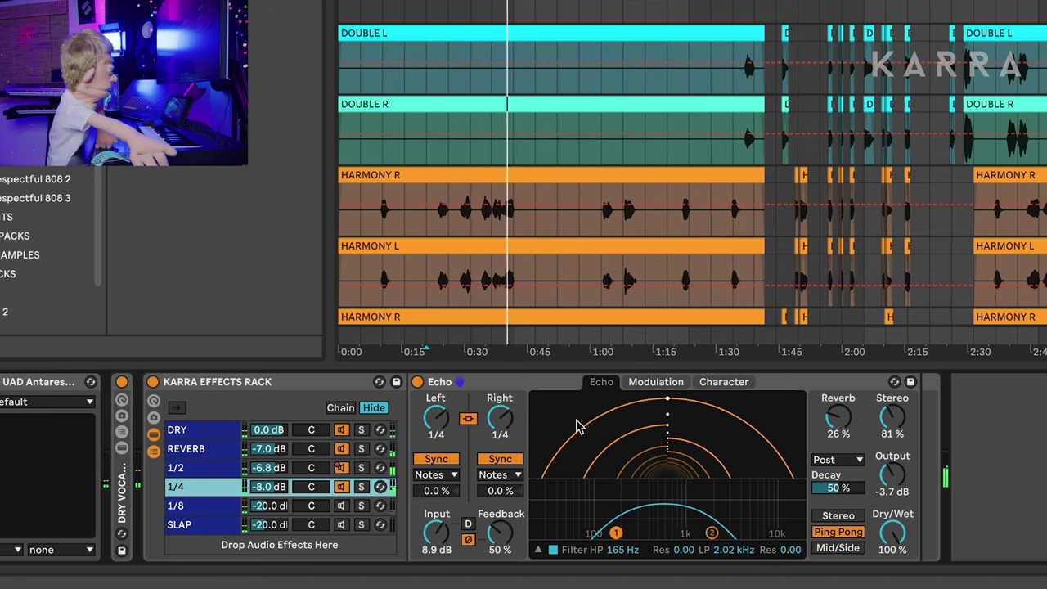
Step: Show the 1/4 Echo's Character settings and automate the 1/4 chain on from bar 9.1.1 to about bar 73
click(719, 380)
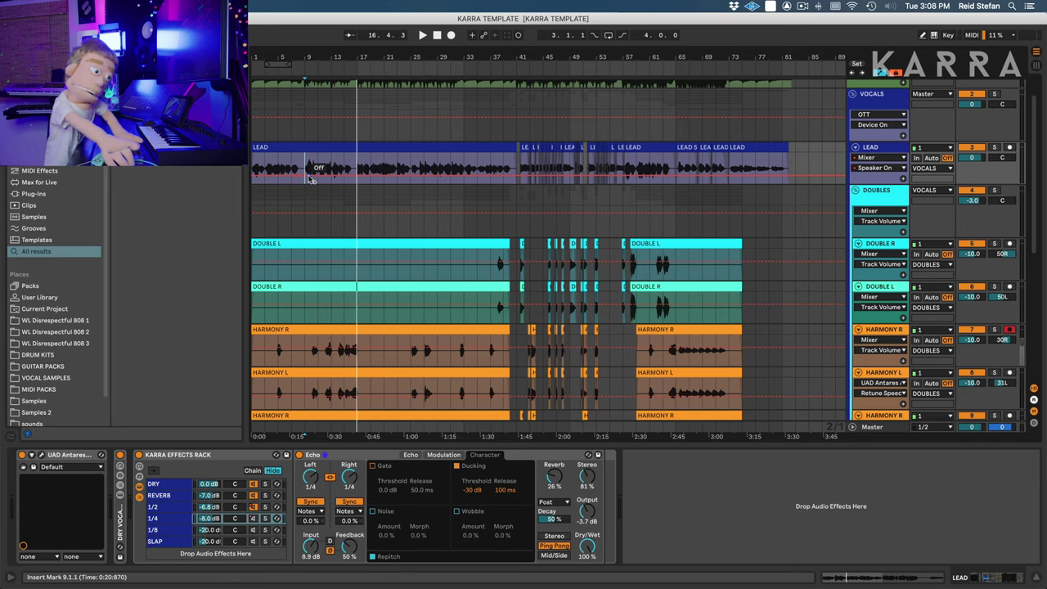
drag(310, 178, 310, 160)
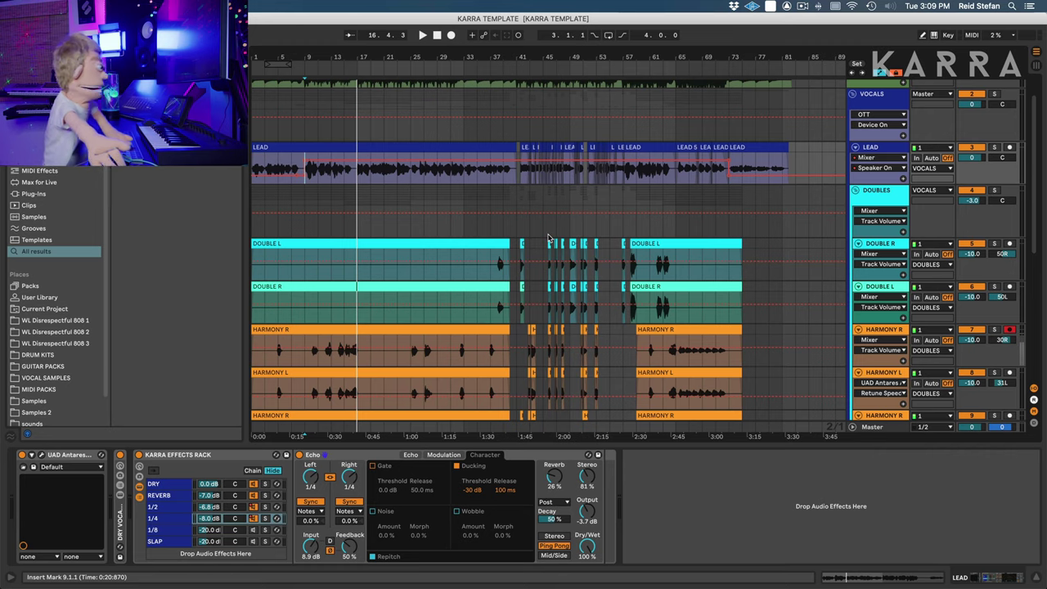
Step: Play the LEAD from the start with the 1/8 chain on and set that chain's volume to -9.3 dB
scroll(450, 286, up, 1)
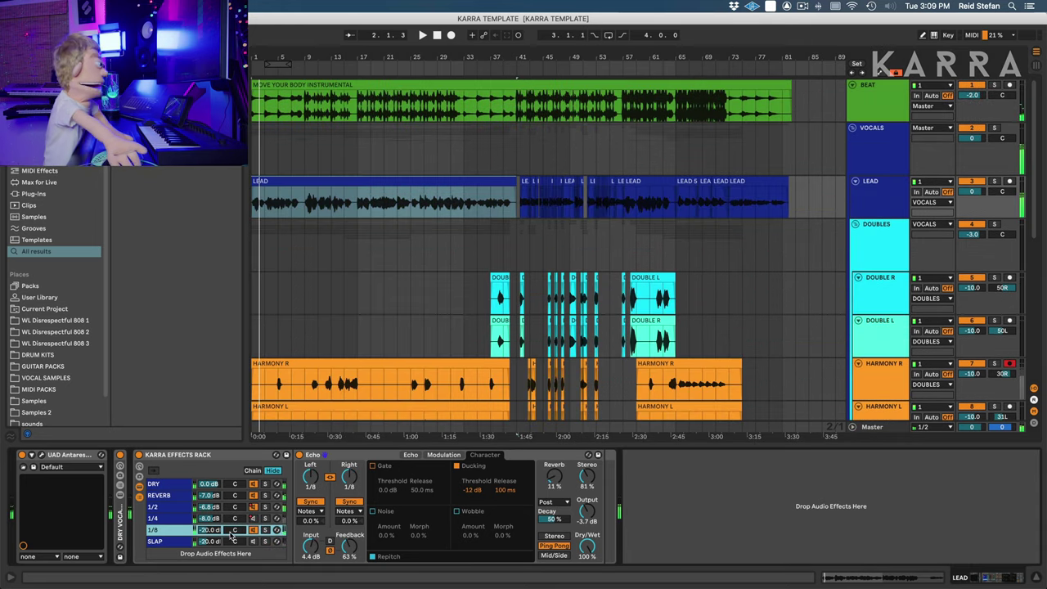
key(space)
drag(210, 533, 272, 517)
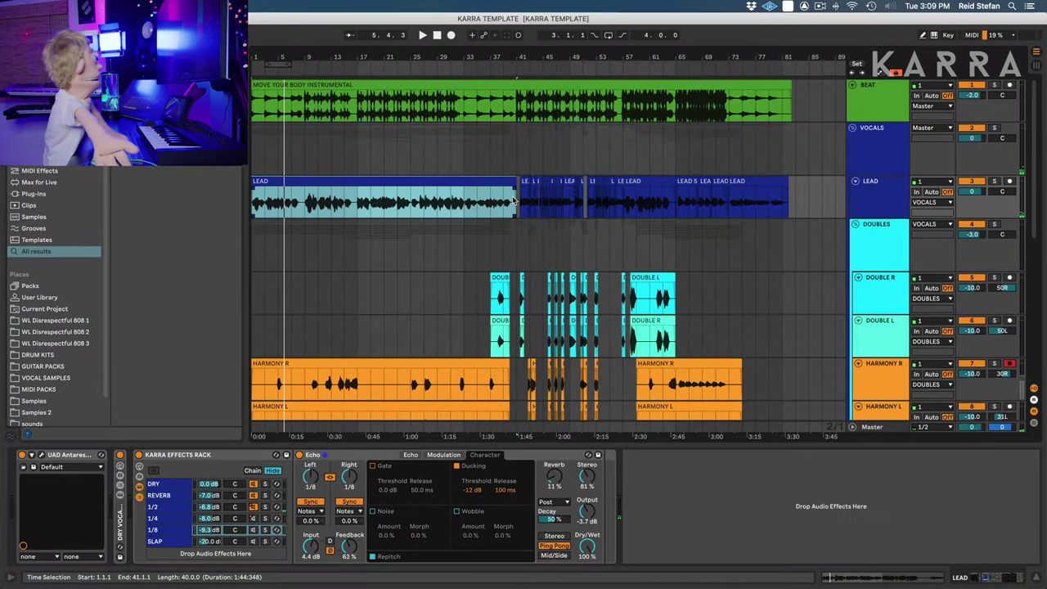
Step: Automate the 1/8 chain to be on only from bar 41.1.1 to 57.1.1 and play that section
drag(520, 204, 607, 207)
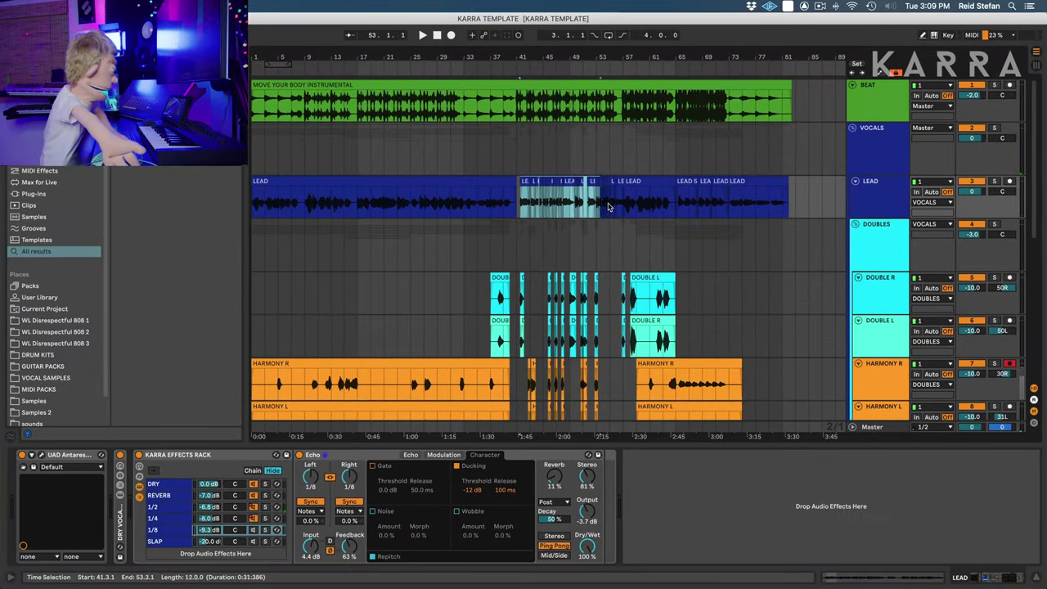
key(a)
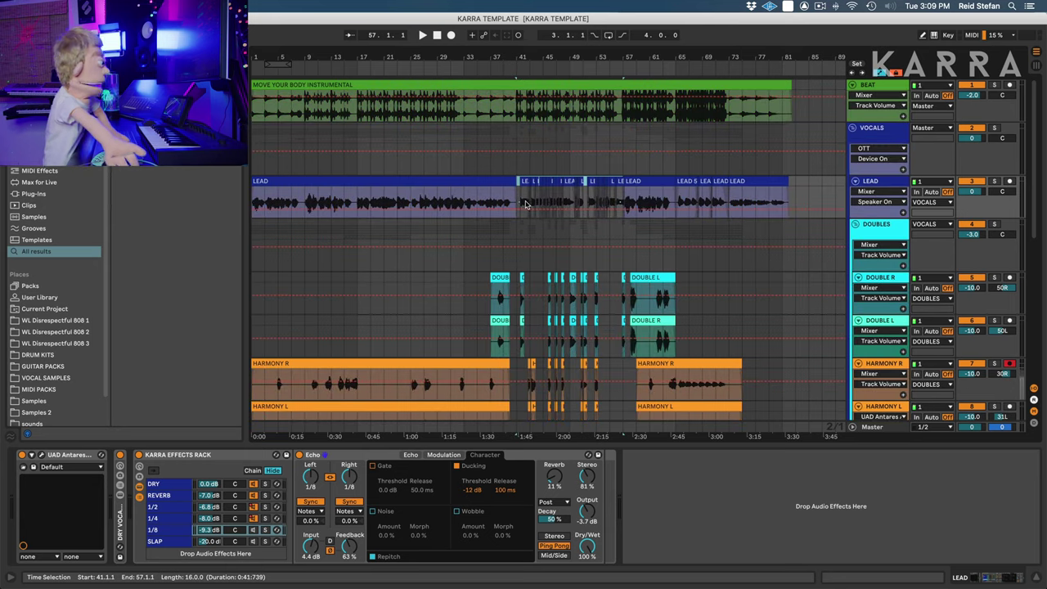
drag(623, 214, 524, 194)
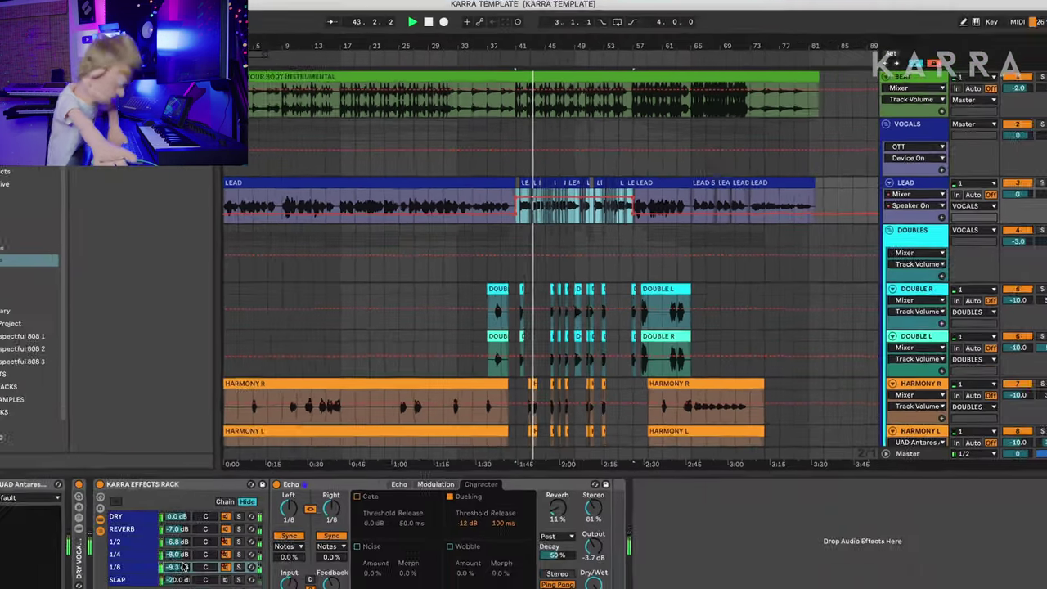
key(space)
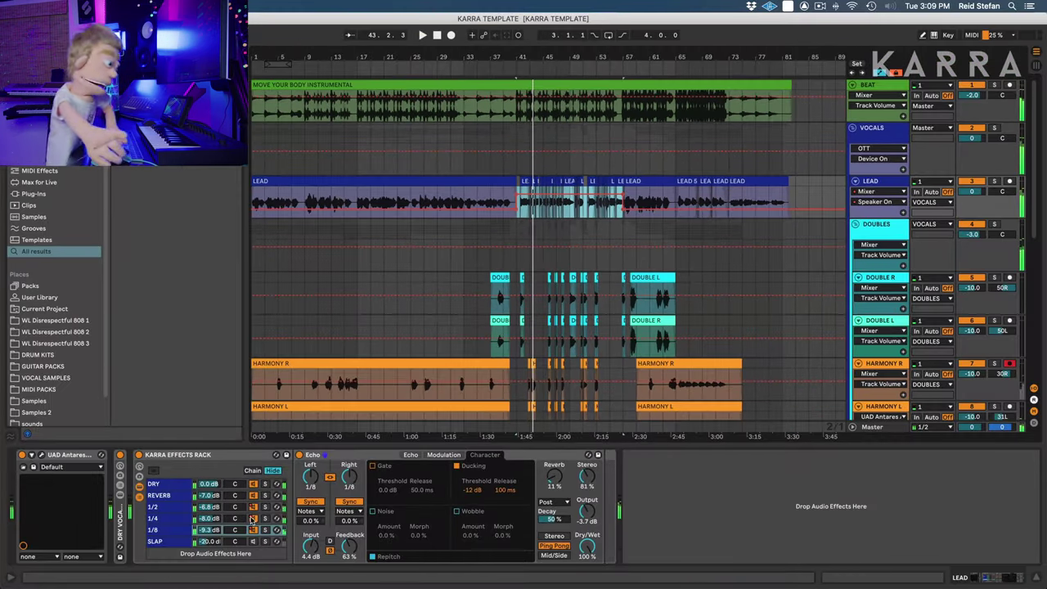
Step: Automate the 1/4 chain to be off on the LEAD track from bar 41.1.1 to 57.1.1
right_click(256, 517)
click(285, 298)
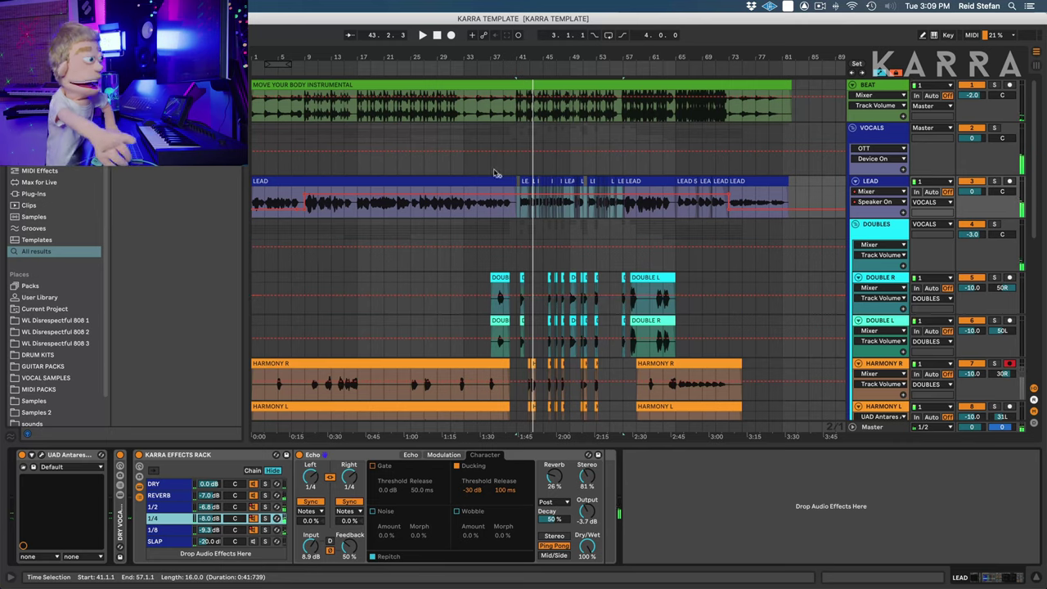
drag(536, 200, 536, 211)
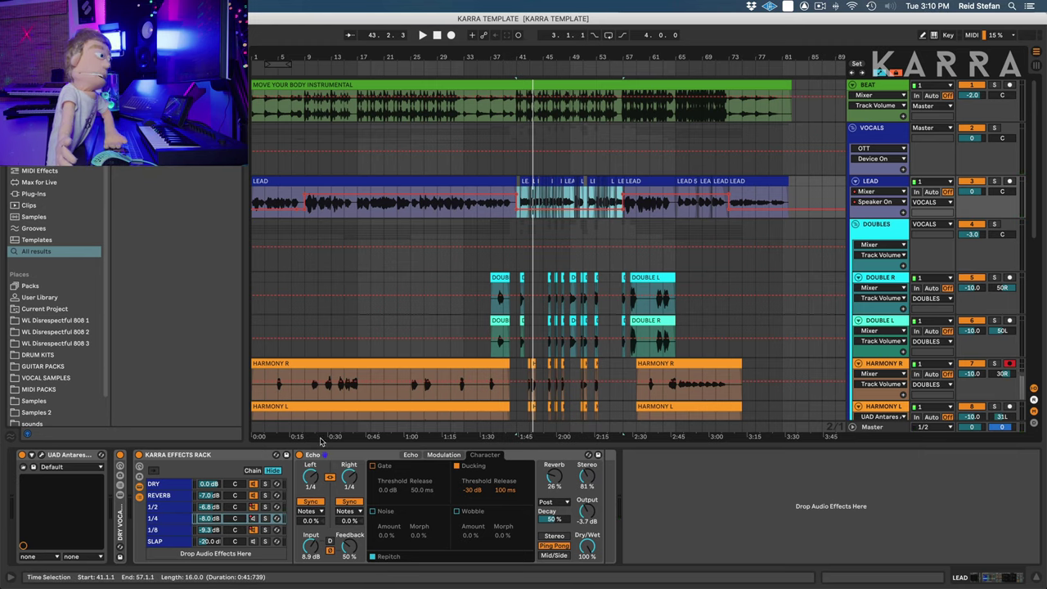
Step: Display the 1/8 chain's on/off automation on the LEAD track and play from bar 41.1.1
right_click(249, 529)
click(287, 314)
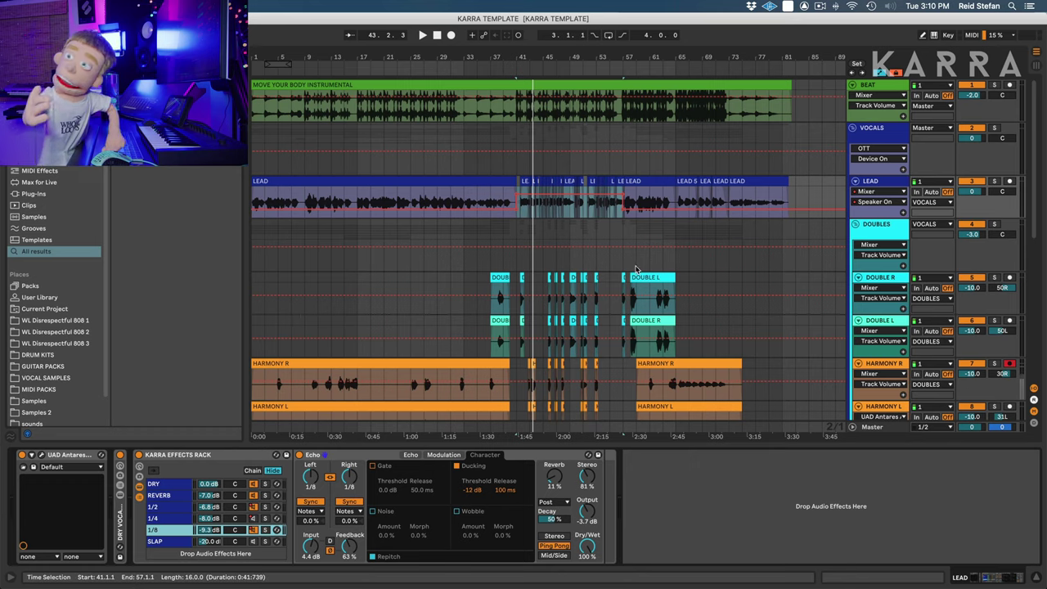
key(space)
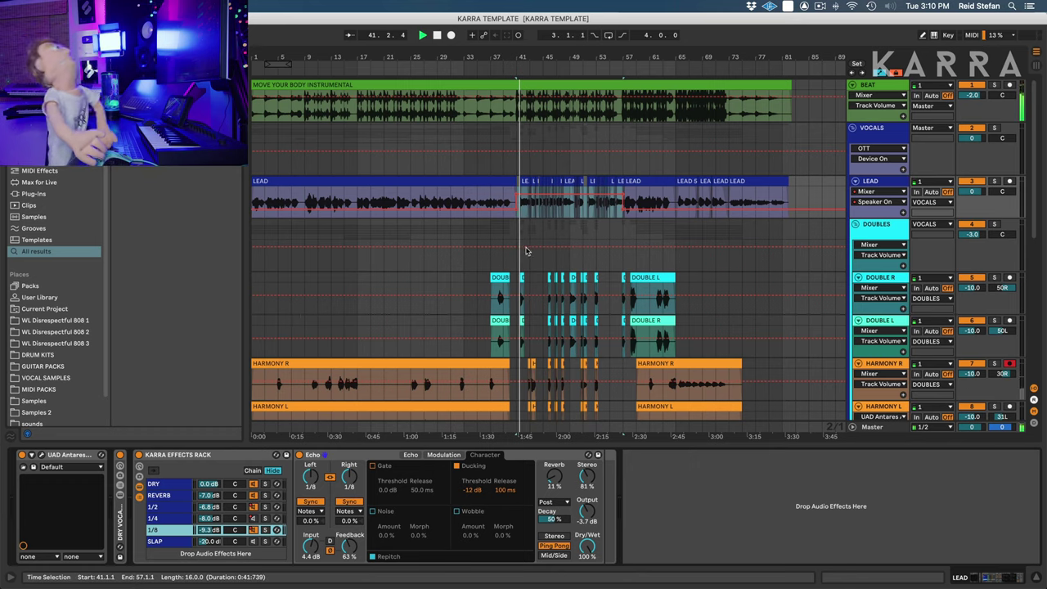
Step: Automate the 1/2 chain off from bar 41.1.1 to 57.1.1 and set the 1/8 chain's volume to -13.0 dB
right_click(231, 511)
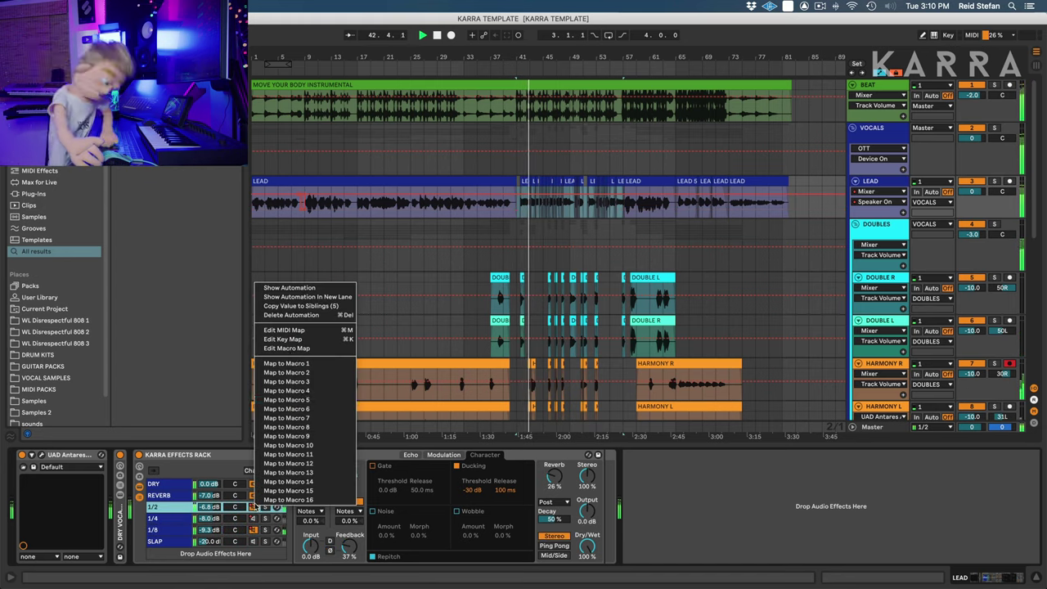
click(304, 292)
drag(548, 194, 547, 211)
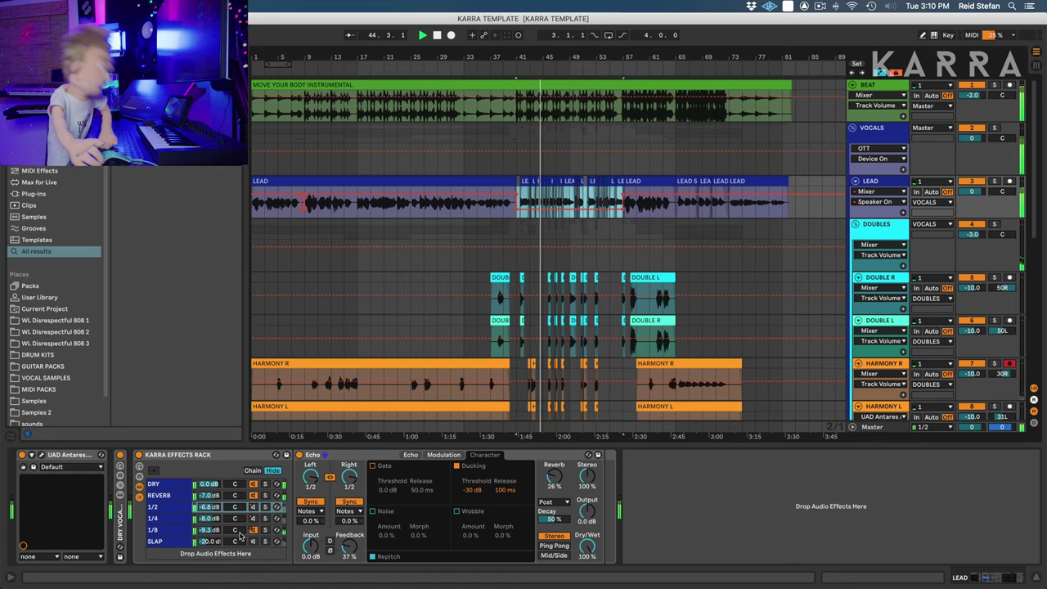
drag(210, 530, 220, 536)
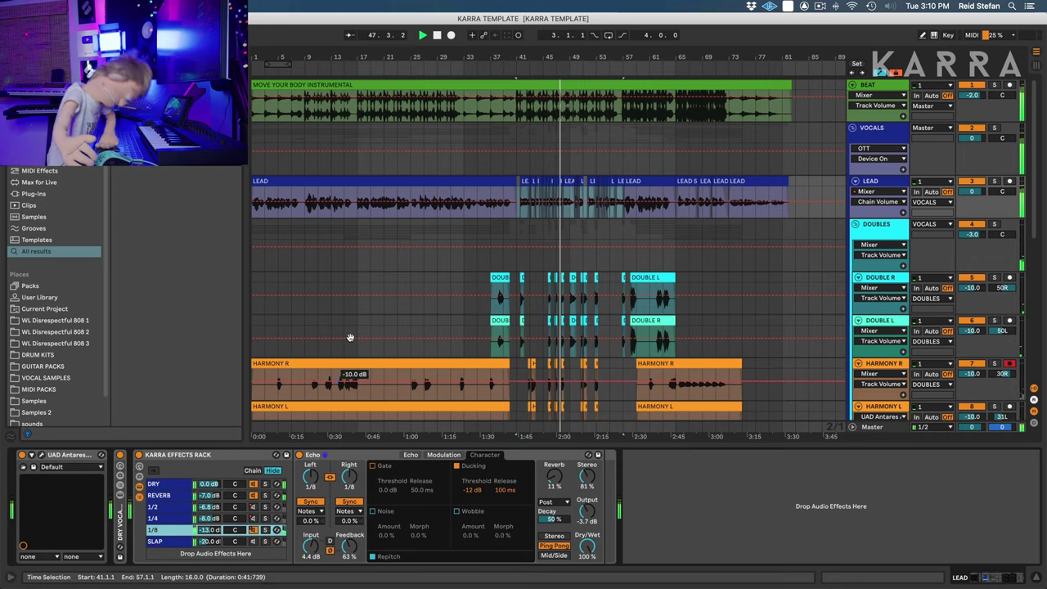
Step: Turn on the SLAP chain and set its volume to -20.0 dB during playback
click(254, 543)
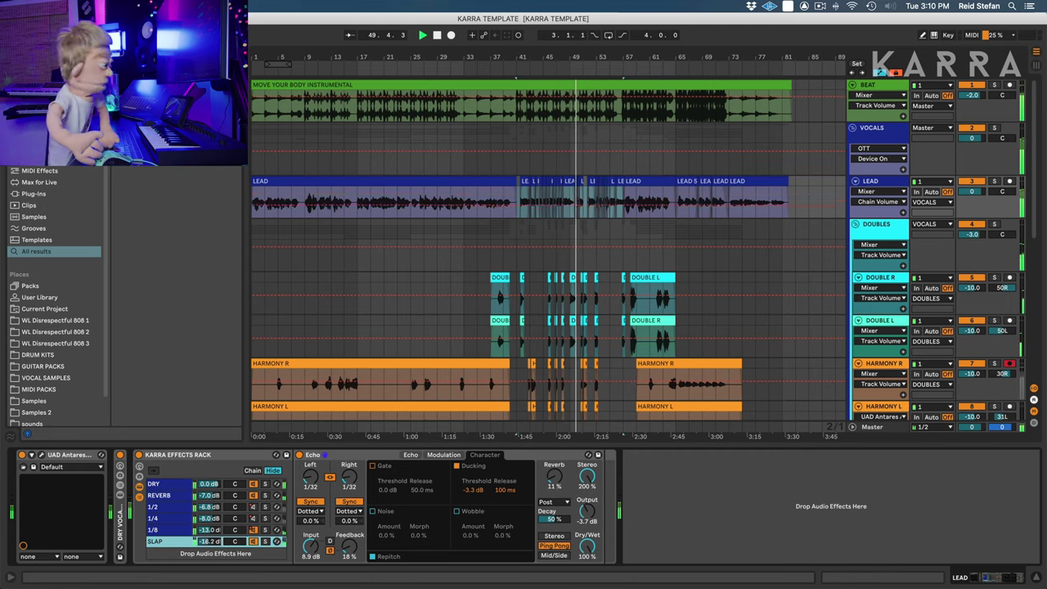
drag(208, 541, 208, 551)
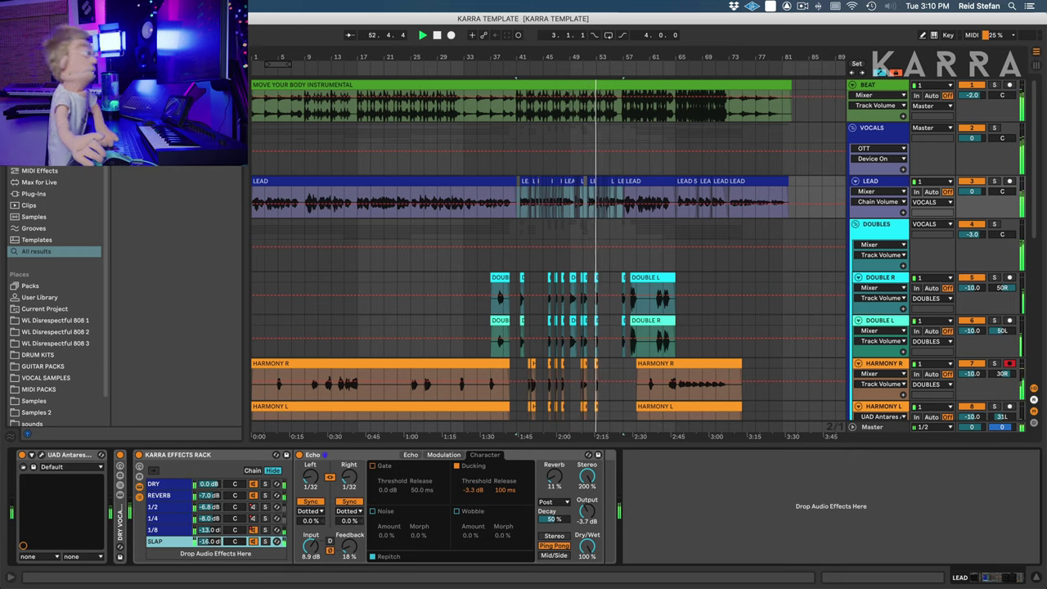
drag(208, 541, 209, 547)
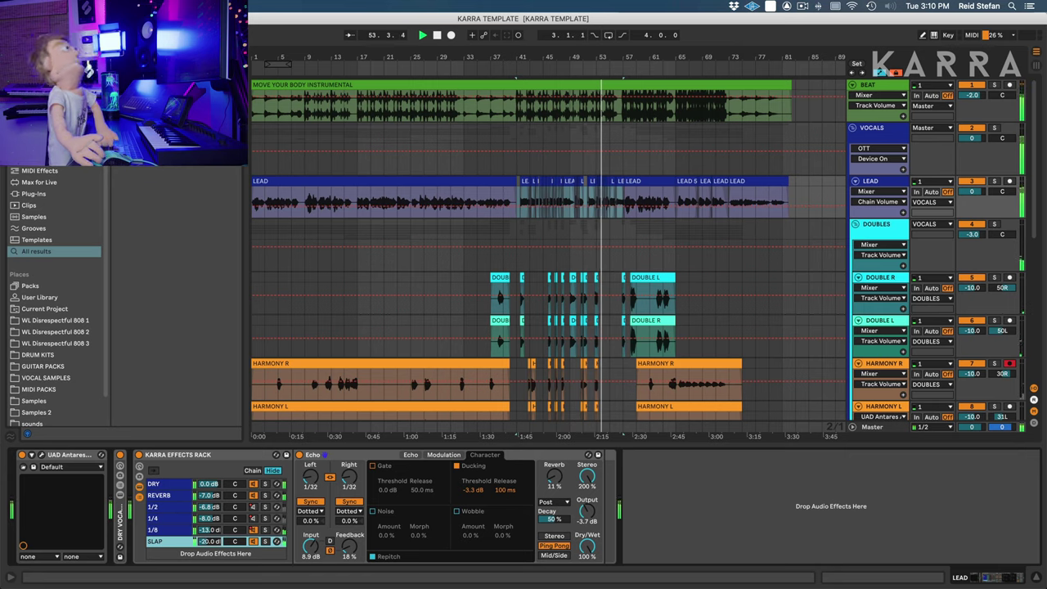
Step: Automate the SLAP chain to be on only from bar 49 to 57 and set its volume to -24.5 dB
right_click(252, 542)
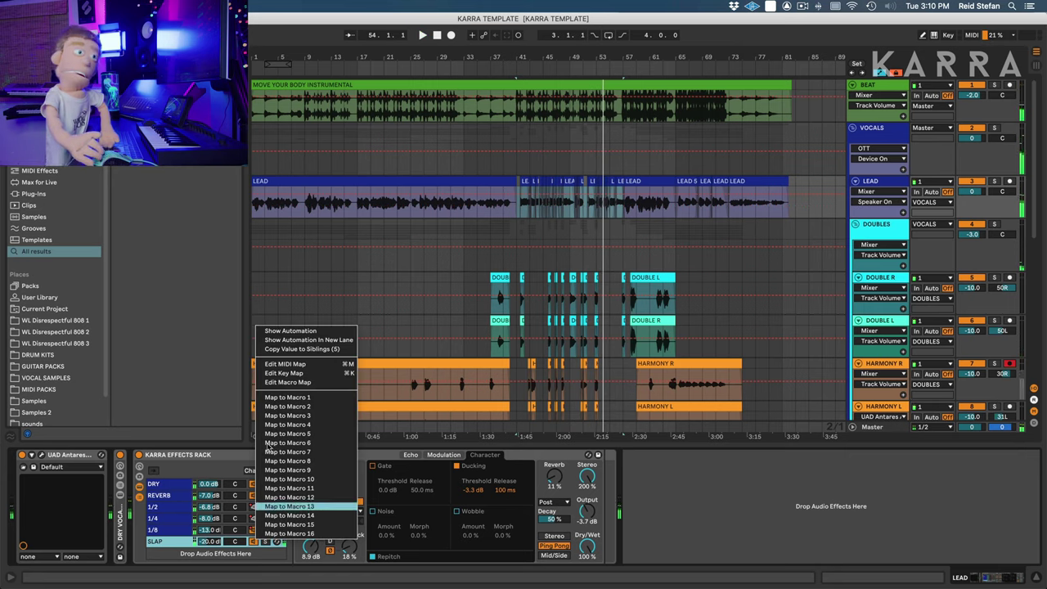
click(271, 342)
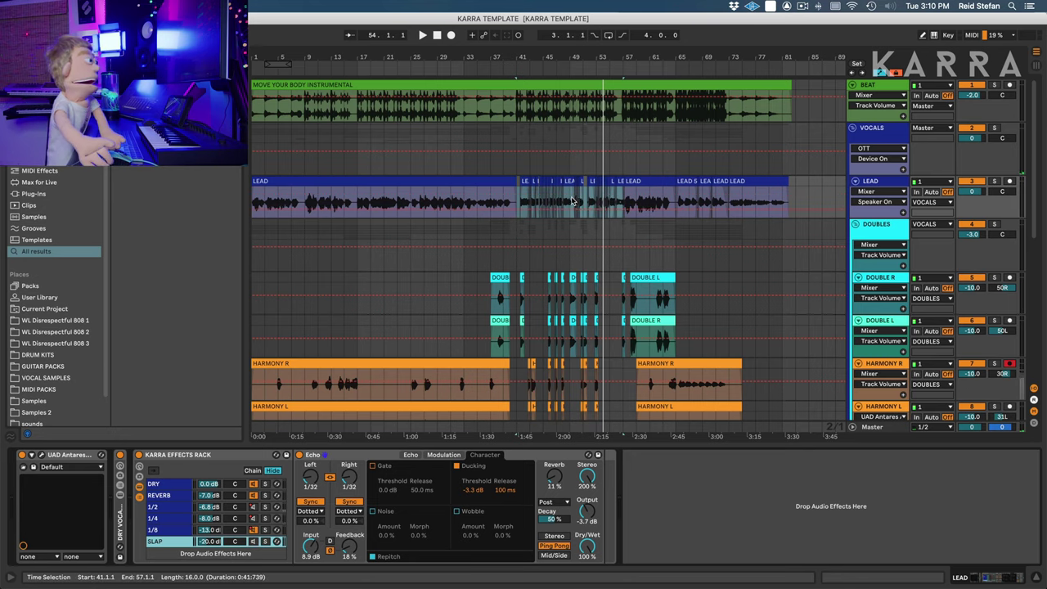
drag(573, 202, 628, 201)
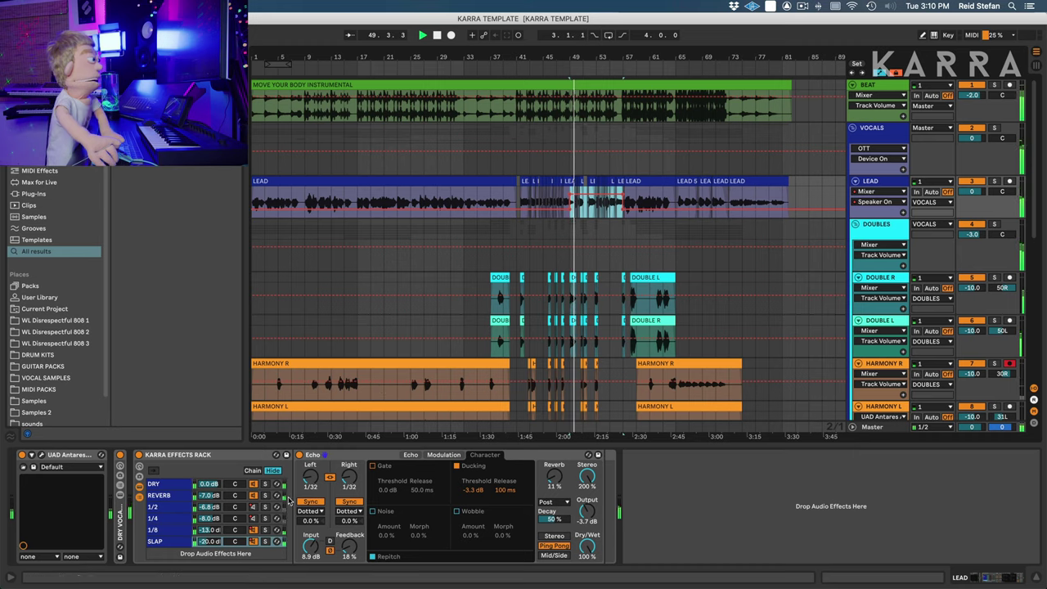
drag(206, 542, 206, 536)
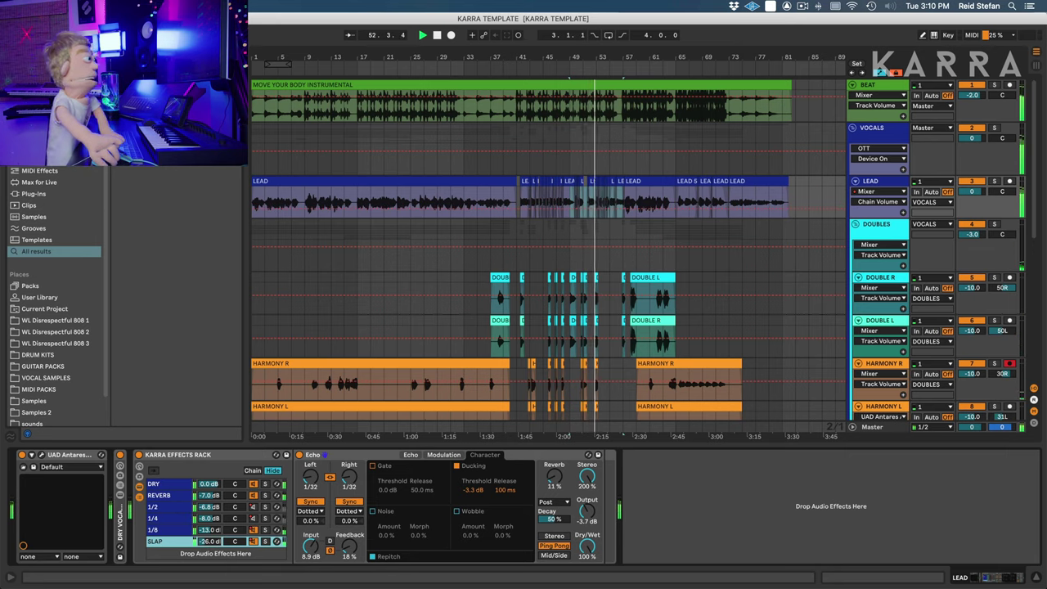
Step: Automate the 1/2 chain back on from bar 49 to 57 and set the 1/8 chain's volume to -18.0 dB
right_click(253, 512)
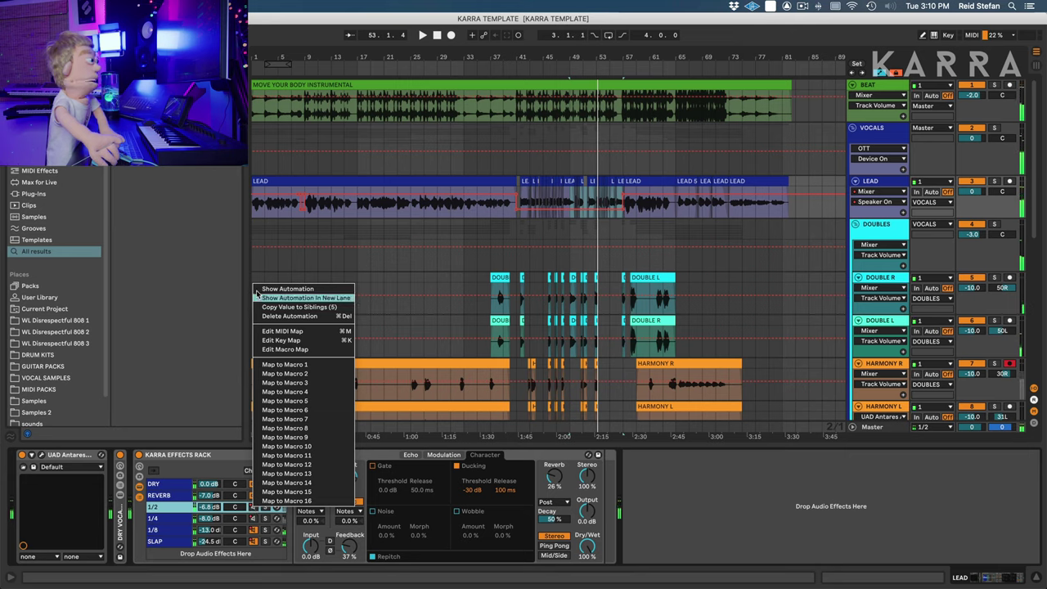
click(286, 289)
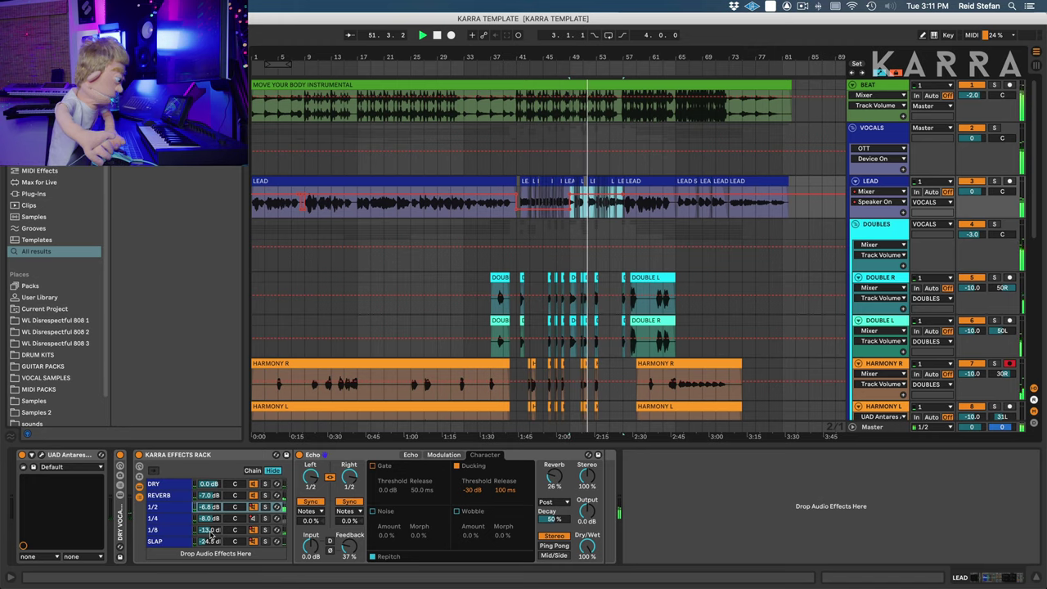
click(210, 532)
drag(210, 534, 210, 543)
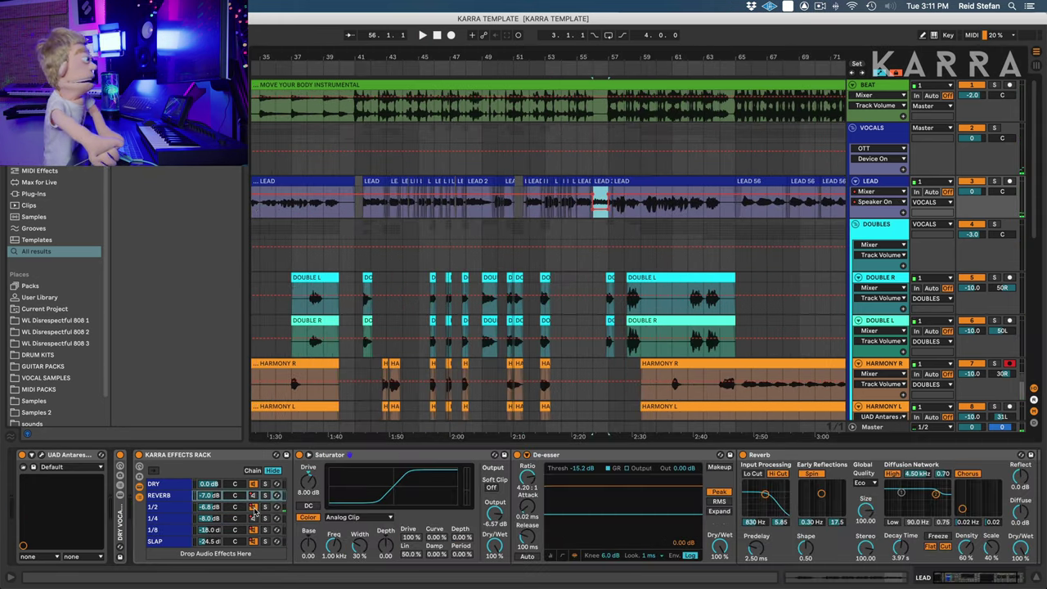
Step: Display the 1/2 chain's on/off automation on the LEAD track and play through bar 56
right_click(255, 507)
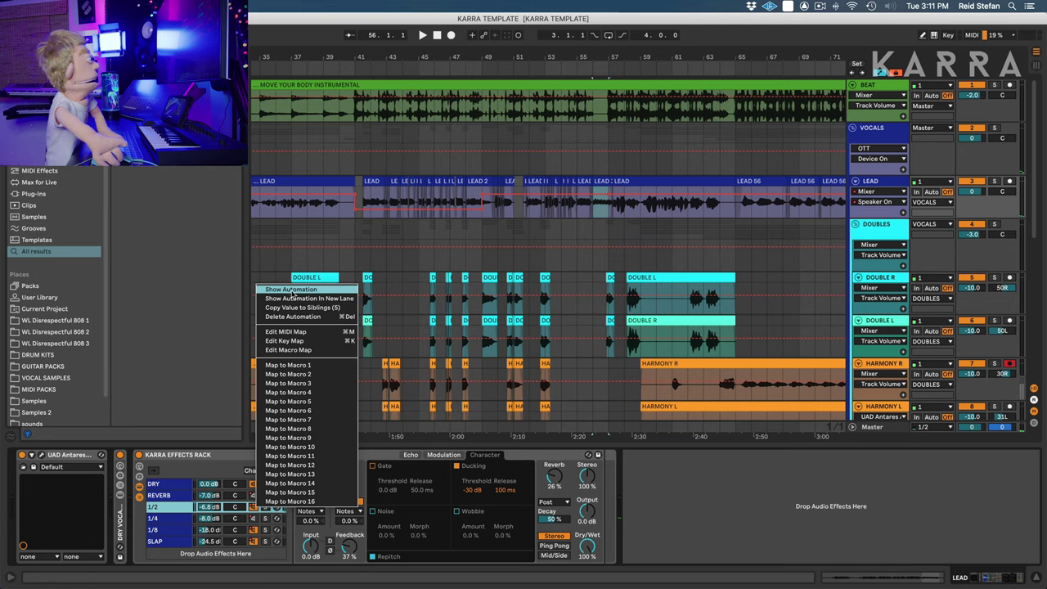
click(286, 288)
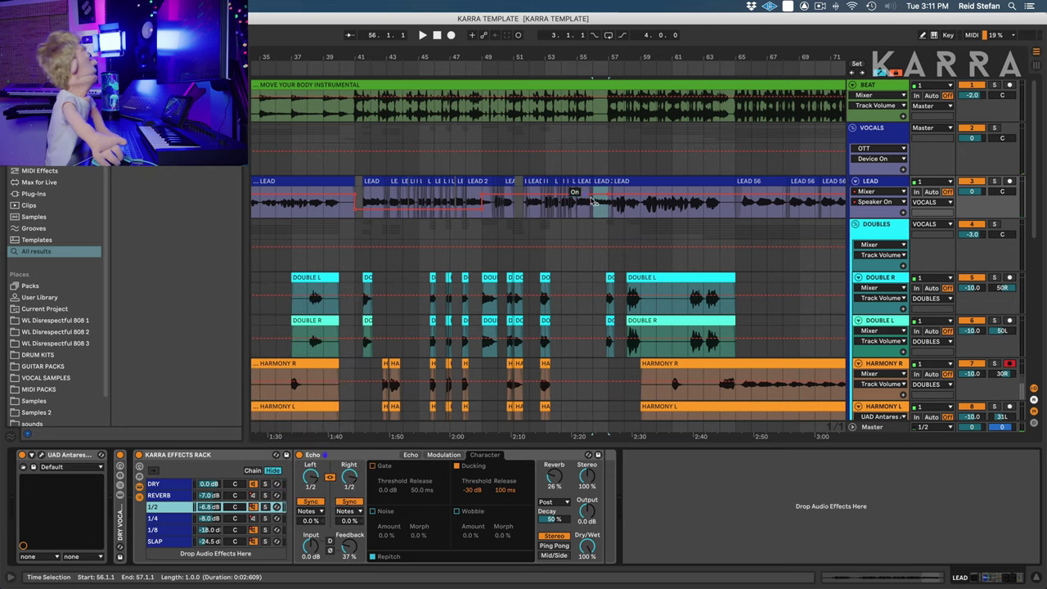
key(space)
Step: Automate the whole KARRA EFFECTS RACK off from bar 56.1.1 to 57.1.1 on the LEAD track and play into it
click(147, 461)
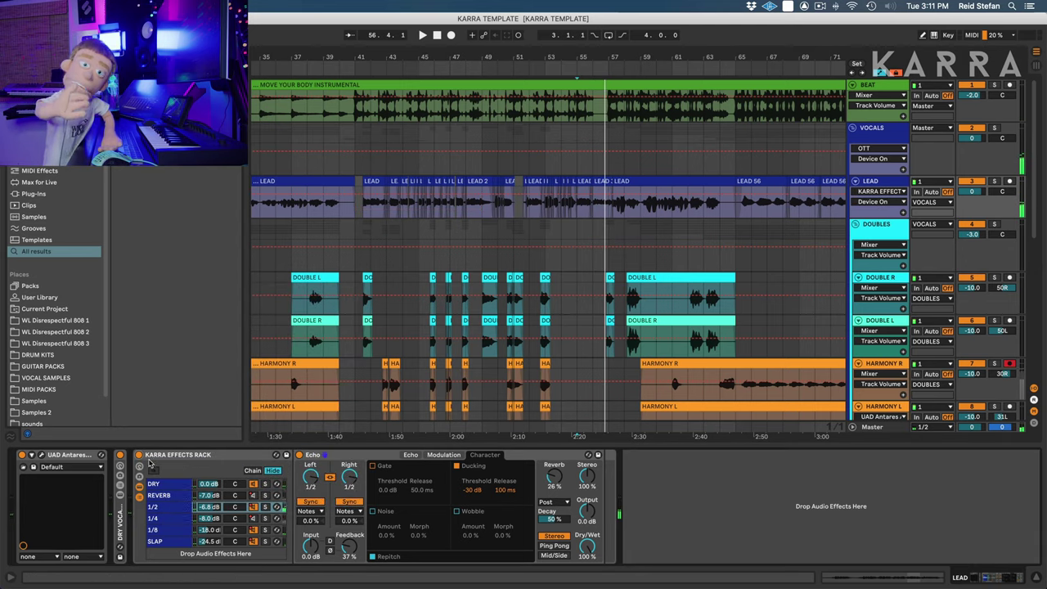
drag(592, 211, 606, 209)
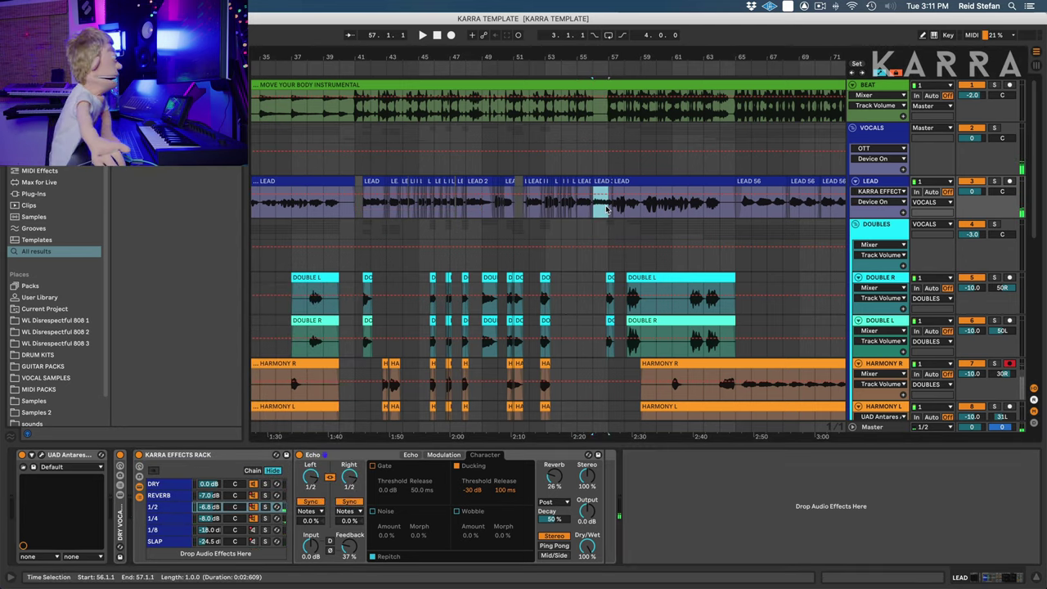
click(556, 222)
key(space)
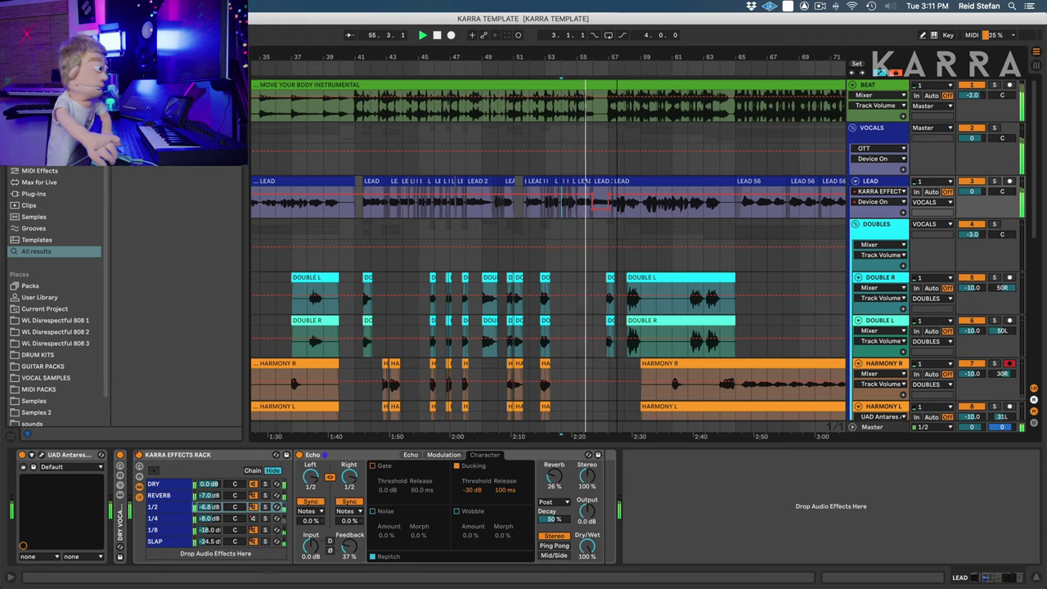
Step: Automate the whole KARRA EFFECTS RACK off from bar 16.1.1 to 17.1.1 on the LEAD track and play through it
drag(619, 59, 617, 54)
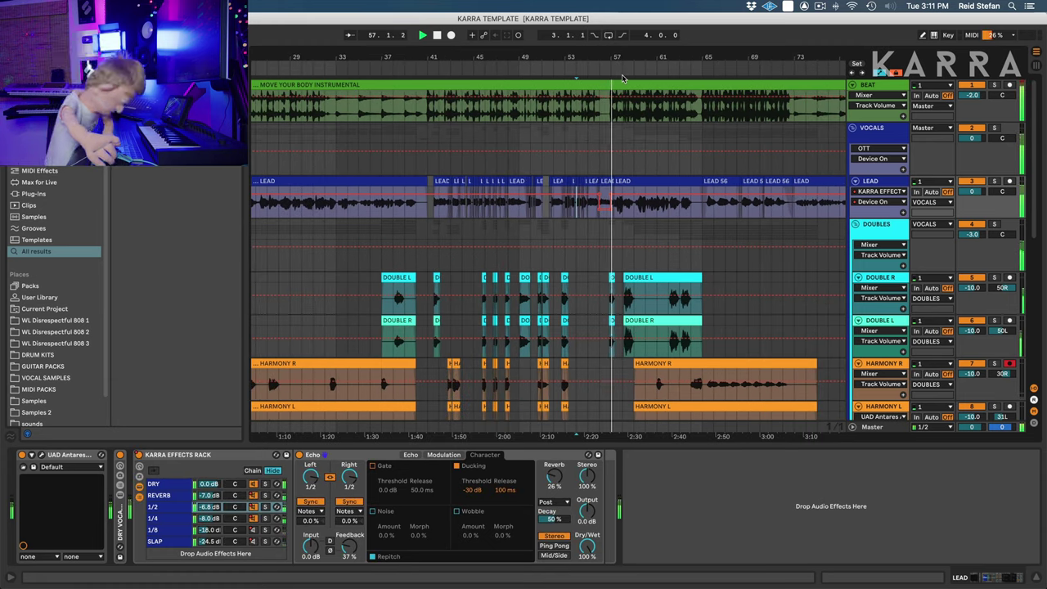
drag(621, 58, 621, 45)
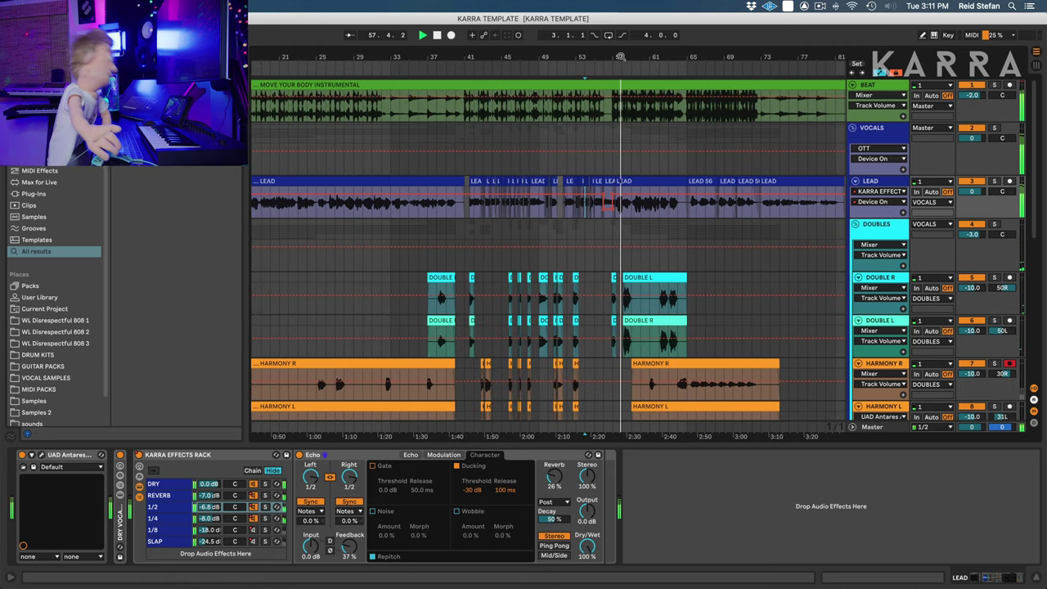
click(596, 223)
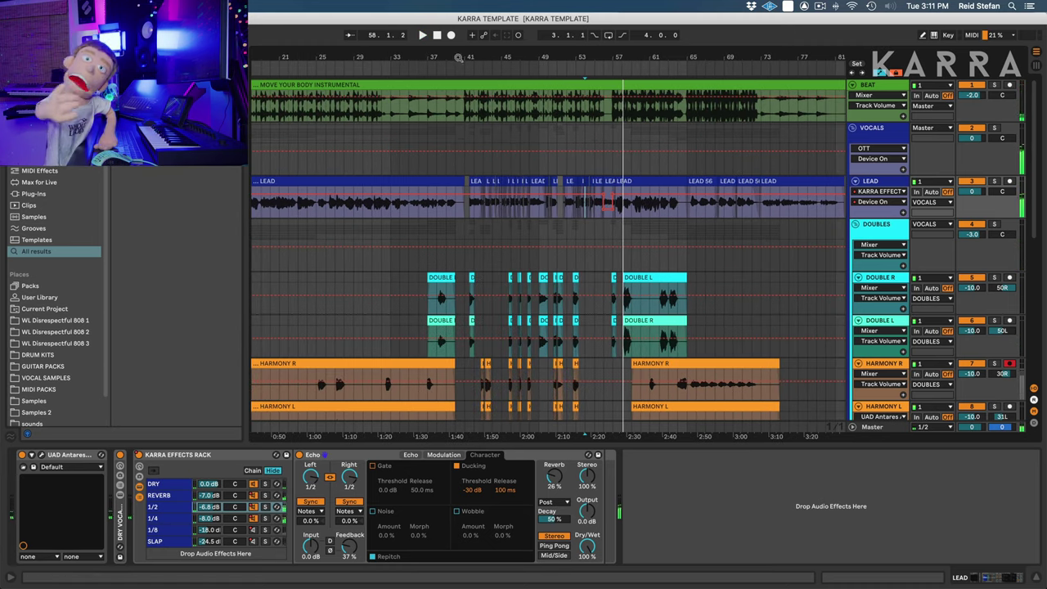
drag(458, 58, 458, 48)
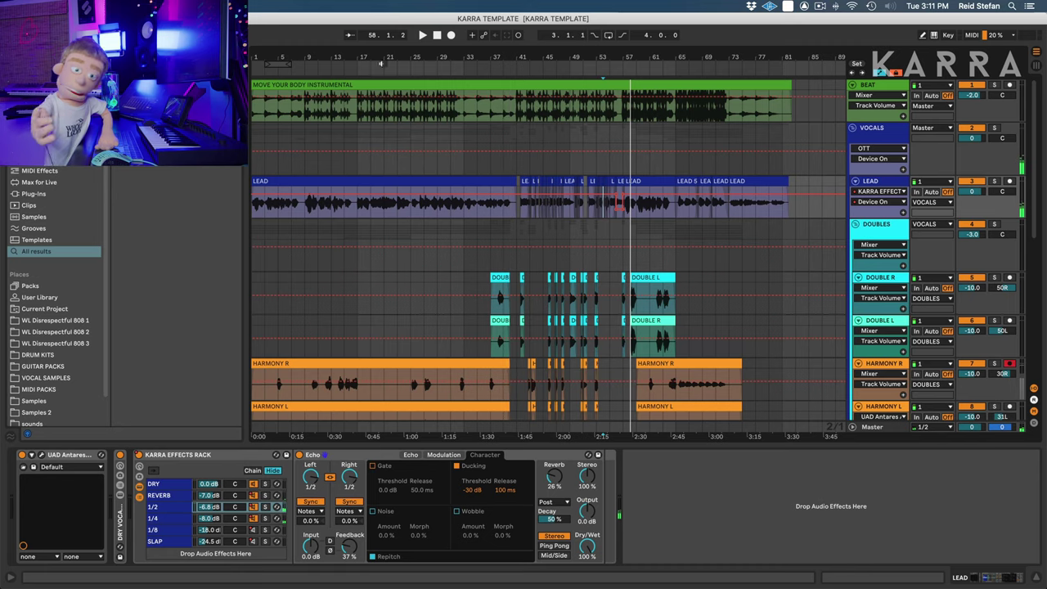
drag(352, 57, 352, 74)
click(318, 215)
key(space)
mouse_move(348, 209)
mouse_down()
mouse_move(359, 208)
mouse_move(342, 210)
mouse_up()
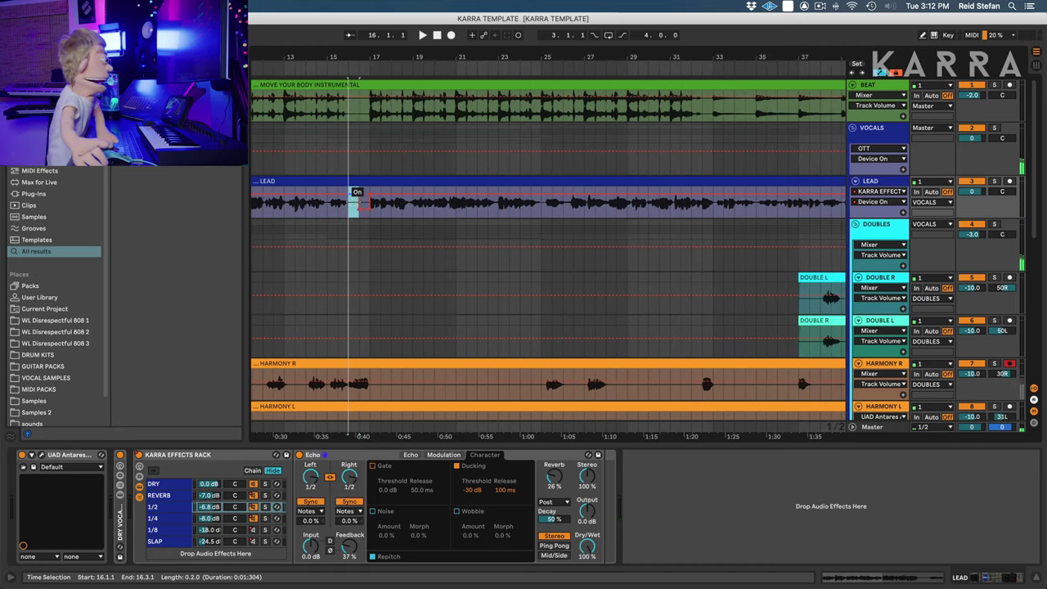
click(343, 210)
key(space)
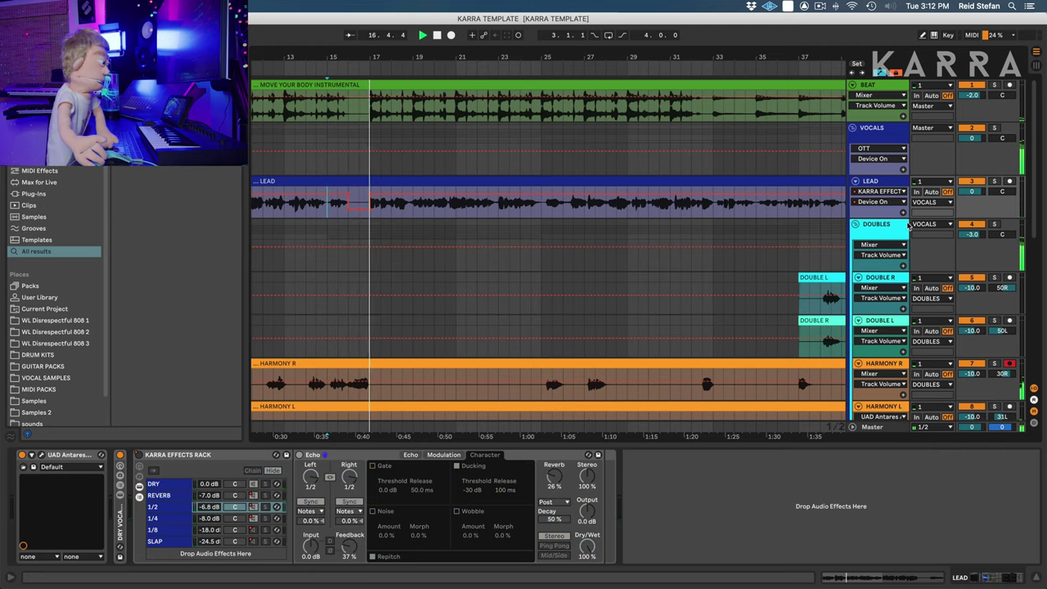
Step: Collapse the DOUBLES group, hide the automation lanes and lower both ADLIBS tracks to -5.0 dB
click(855, 223)
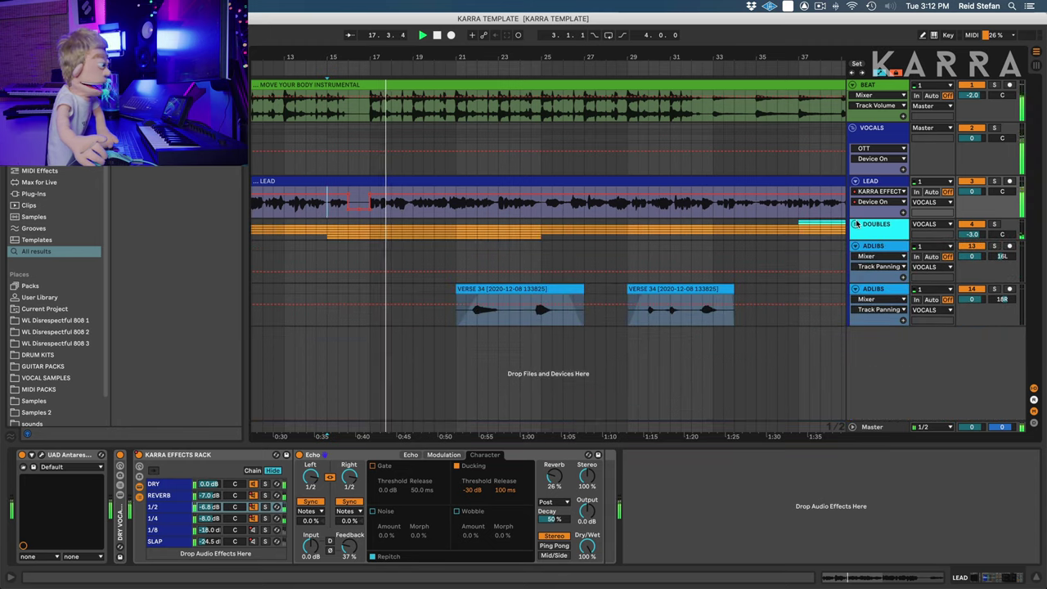
key(a)
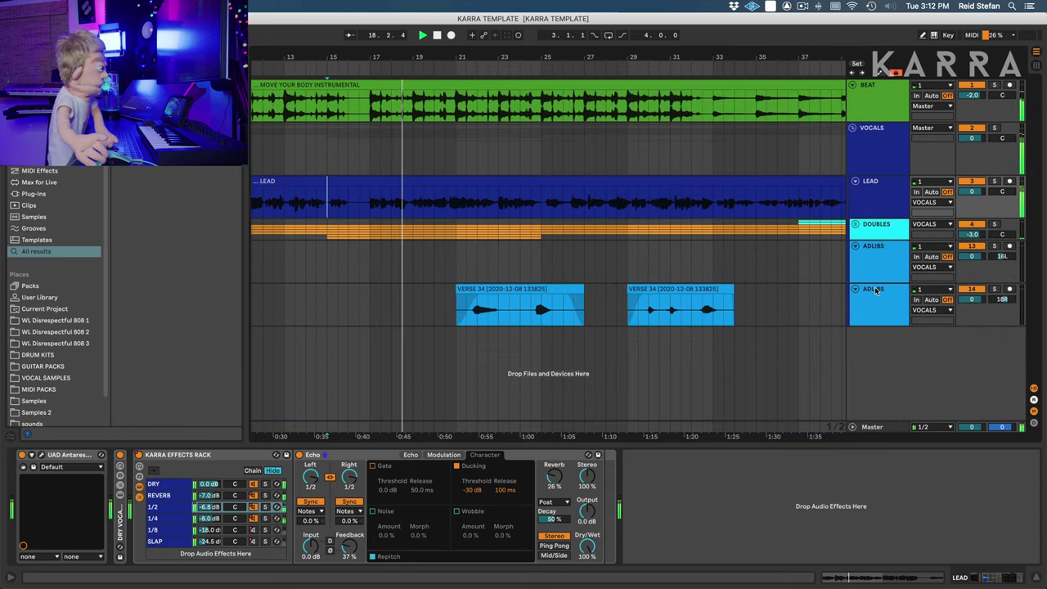
click(869, 273)
shift+click(877, 298)
drag(973, 258, 973, 269)
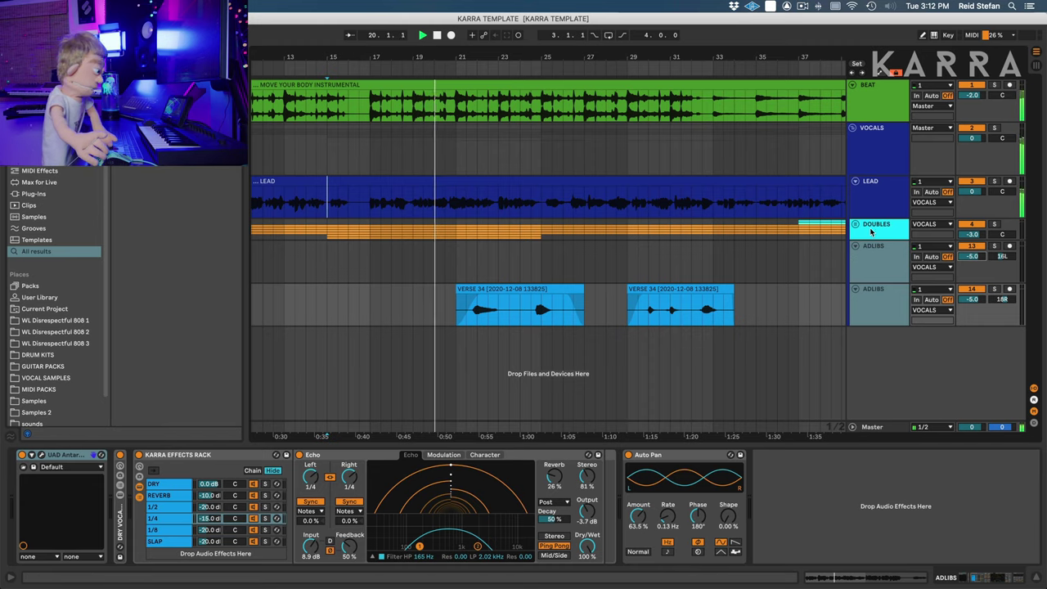
click(870, 255)
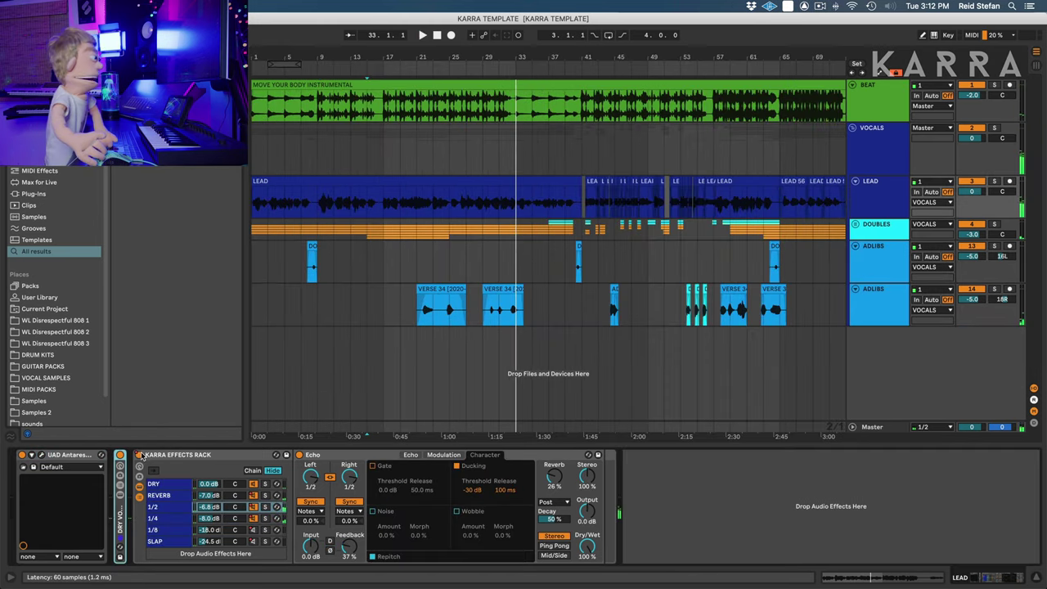
Step: Automate the KARRA EFFECTS RACK off from bar 32.1.1 to 32.3.1 on the LEAD track and play through it
drag(500, 50, 486, 135)
drag(523, 211, 514, 207)
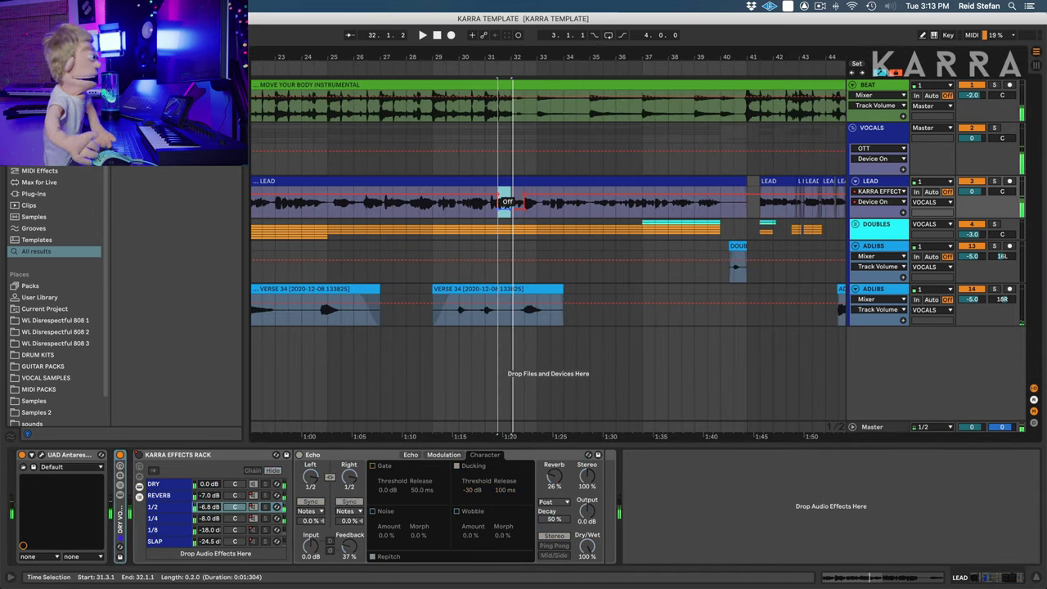
click(489, 211)
key(space)
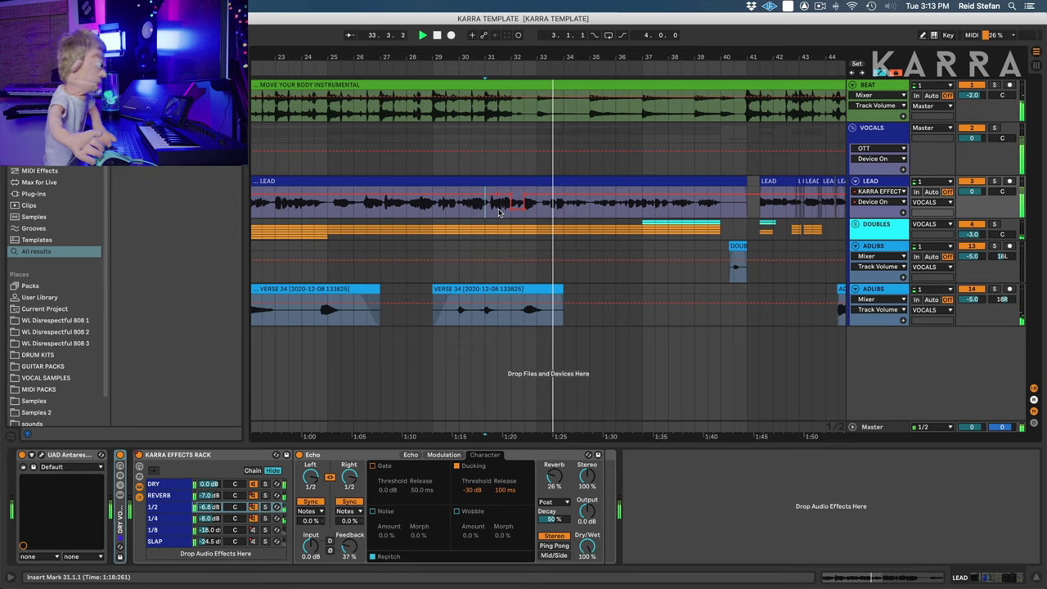
Step: Display the KARRA EFFECTS RACK's on/off automation on the LEAD track, turn it off from bar 40.3.1 to 41.1.1 and play into it
drag(603, 57, 600, 52)
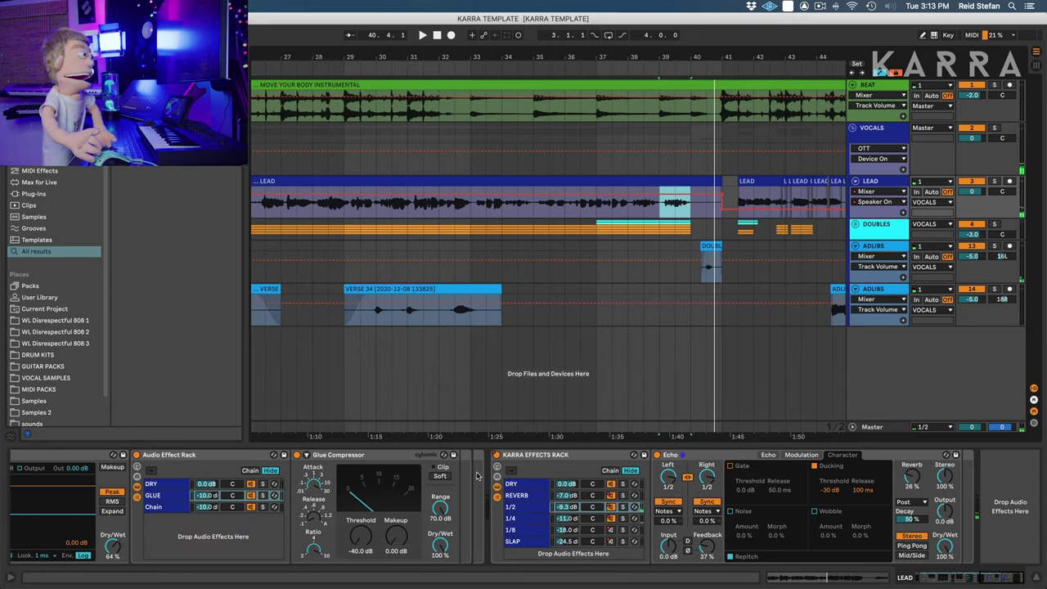
right_click(497, 456)
click(527, 465)
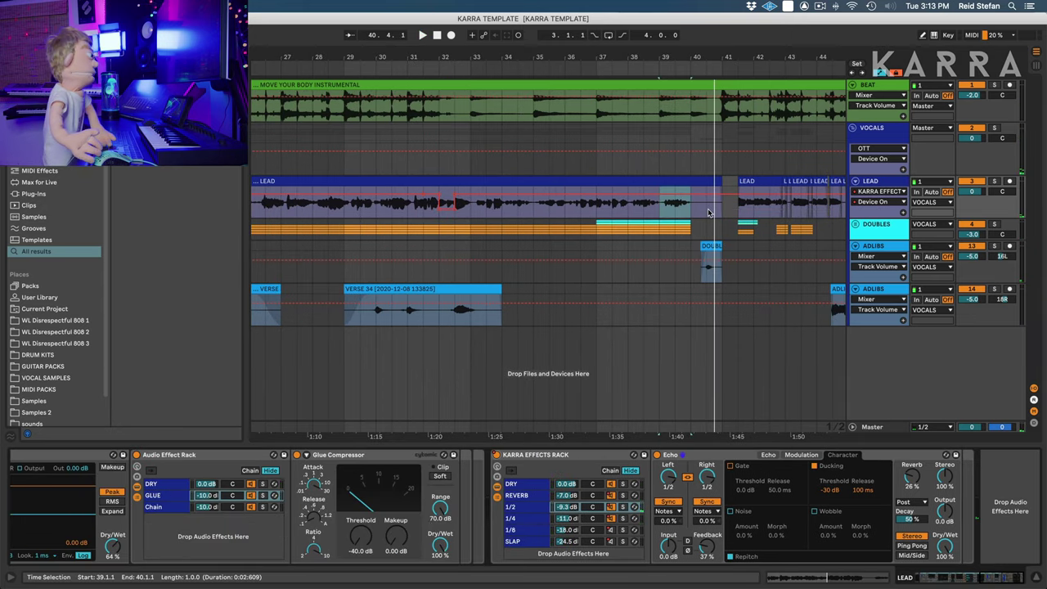
drag(708, 212, 718, 203)
click(692, 206)
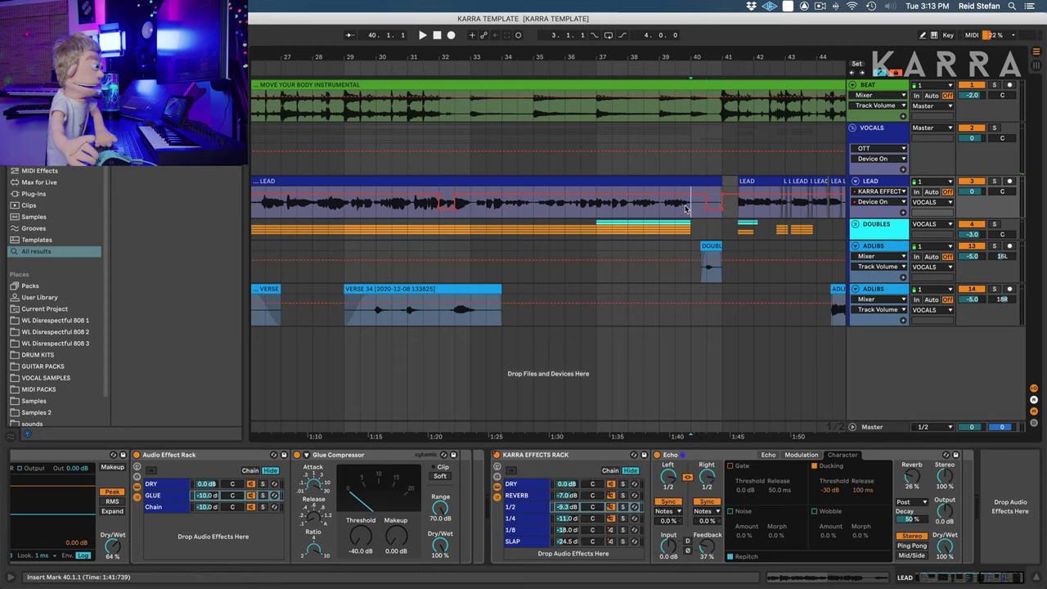
key(space)
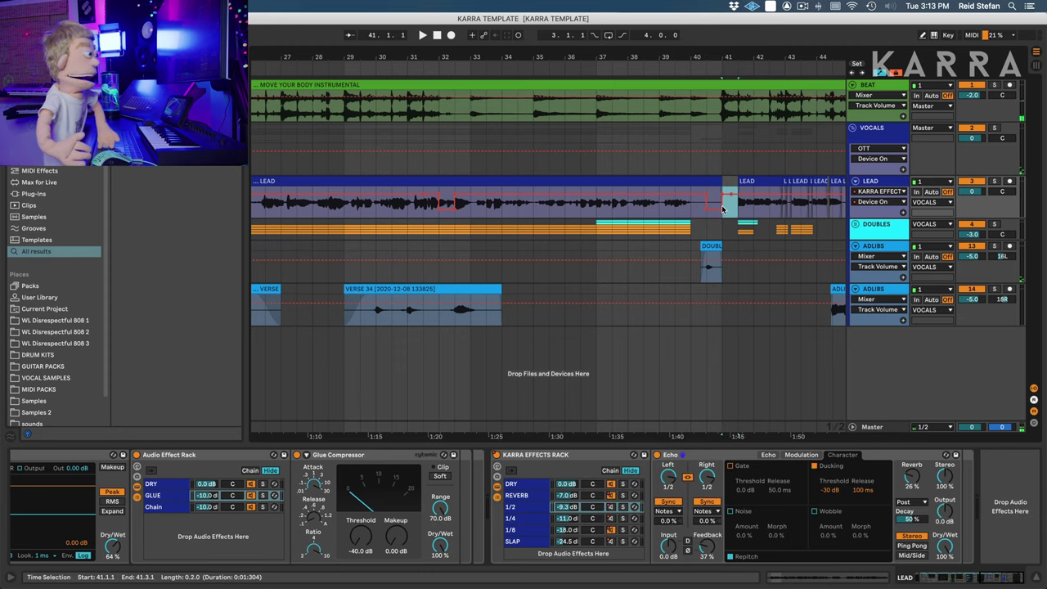
Step: Extend the rack's off automation from bar 41.1.1 to 41.3.1 on the LEAD track and play through the transition
drag(731, 200, 732, 214)
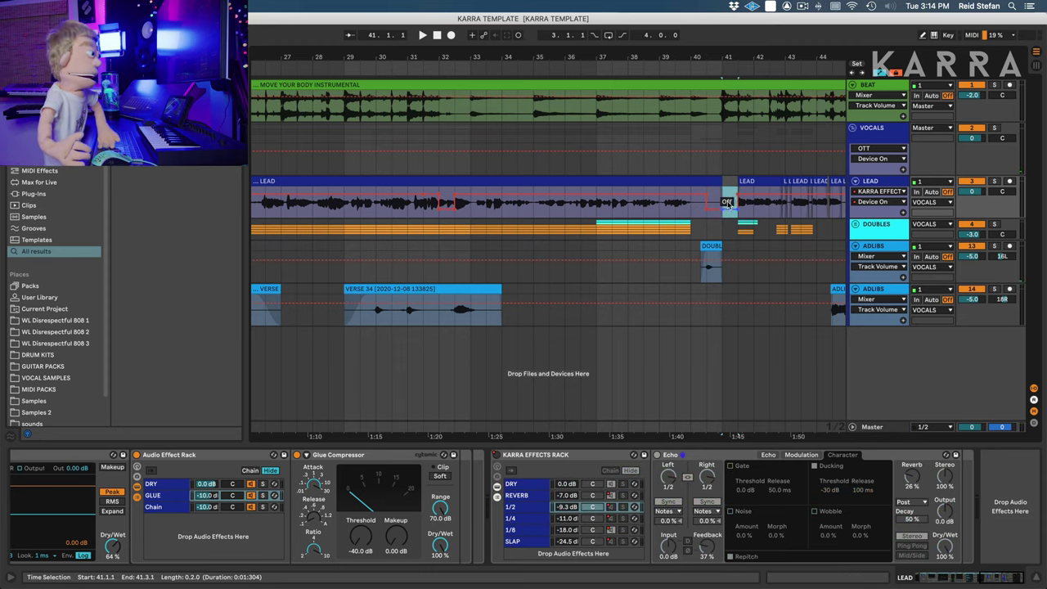
click(701, 213)
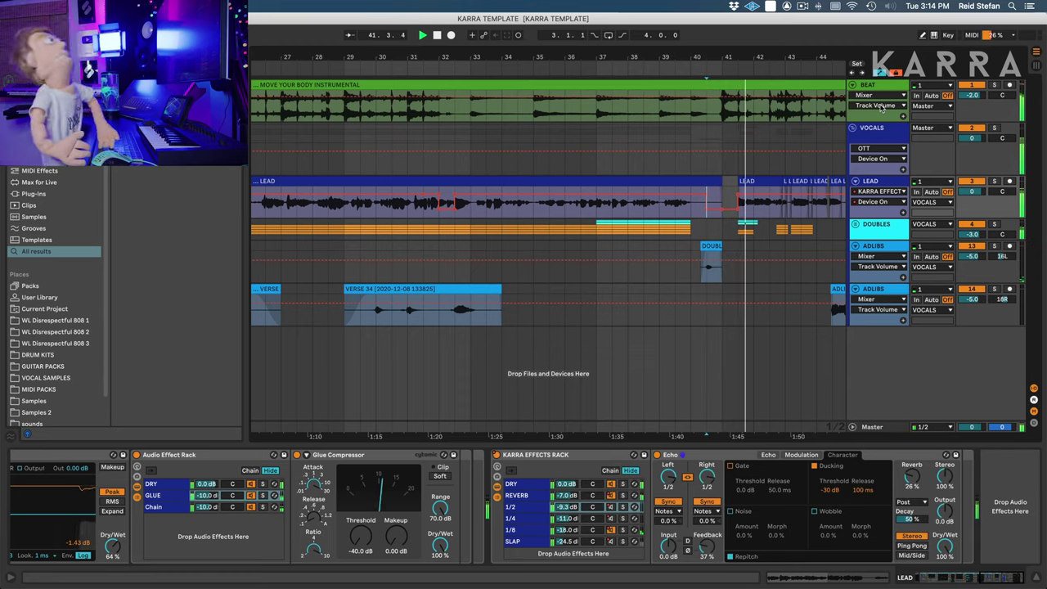
drag(795, 55, 448, 37)
key(space)
Step: Set the REVERB chain's volume to -7.4 dB, automate it at -13.0 dB from bar 41.1.1 to 57.1.1 and play the section
drag(566, 495, 566, 497)
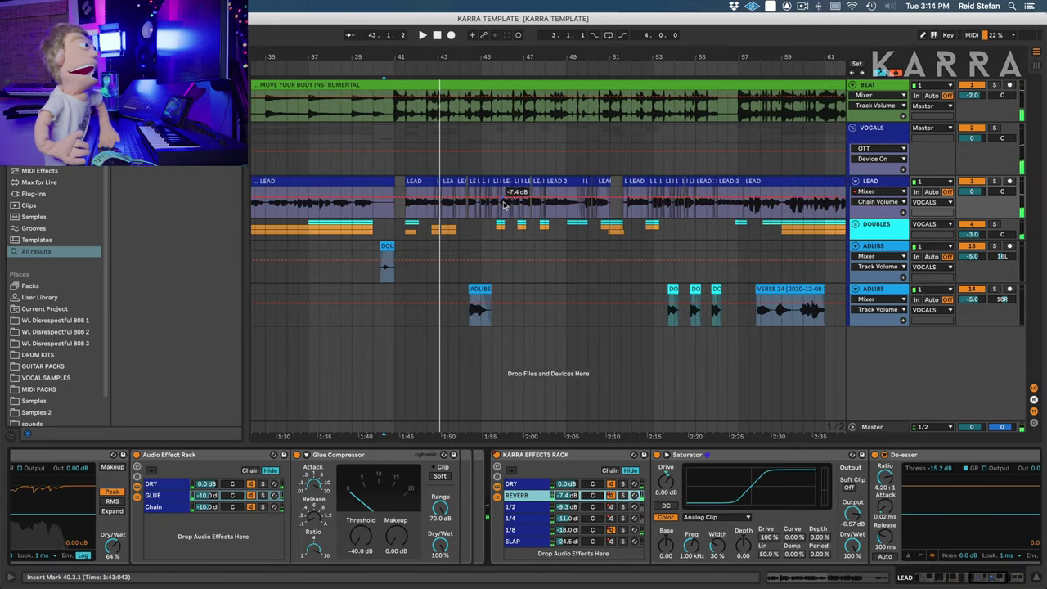
drag(392, 211, 736, 189)
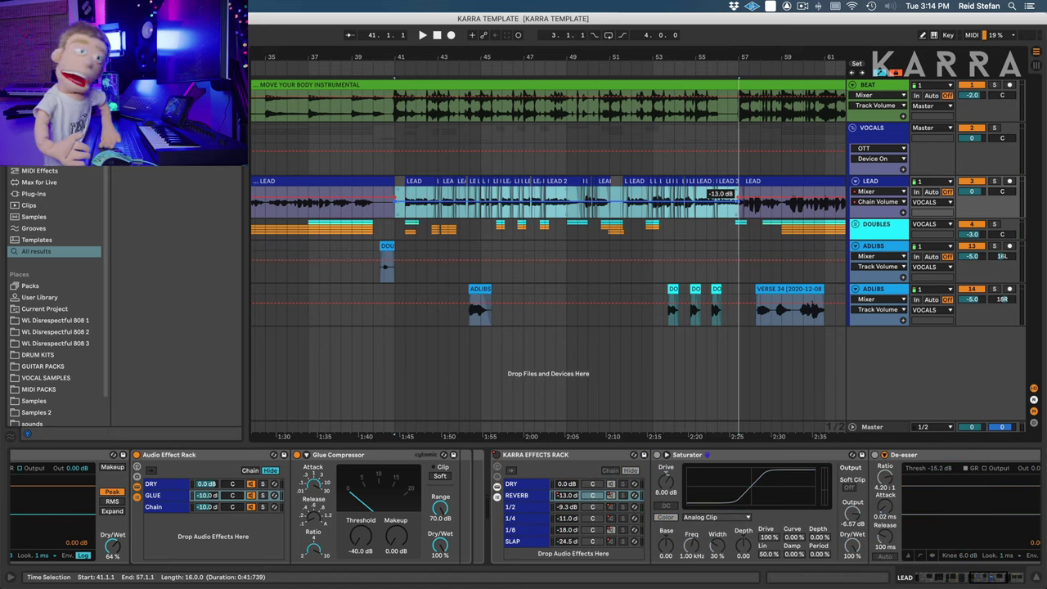
click(403, 203)
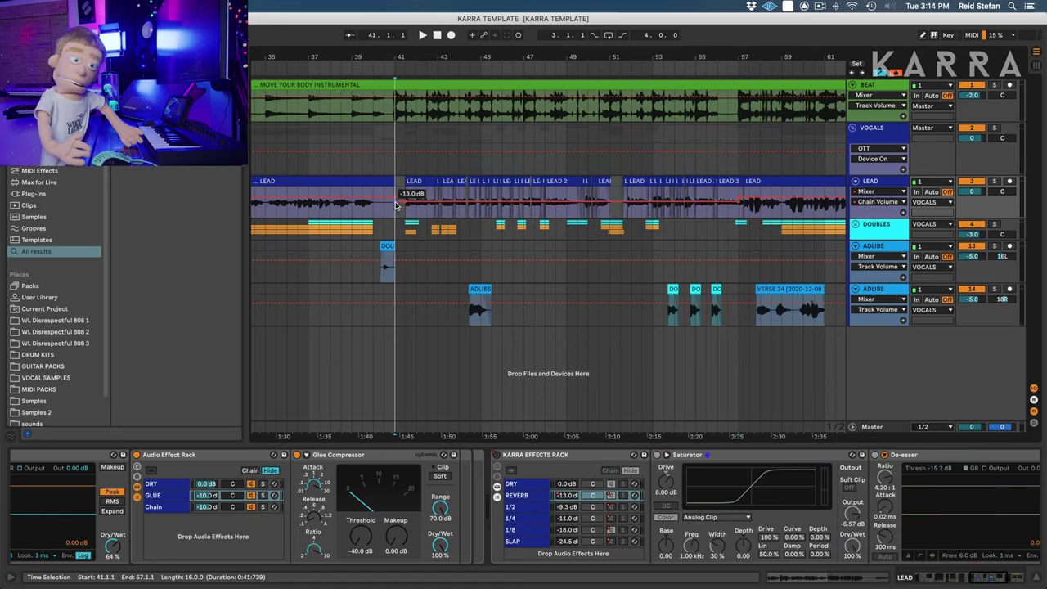
key(space)
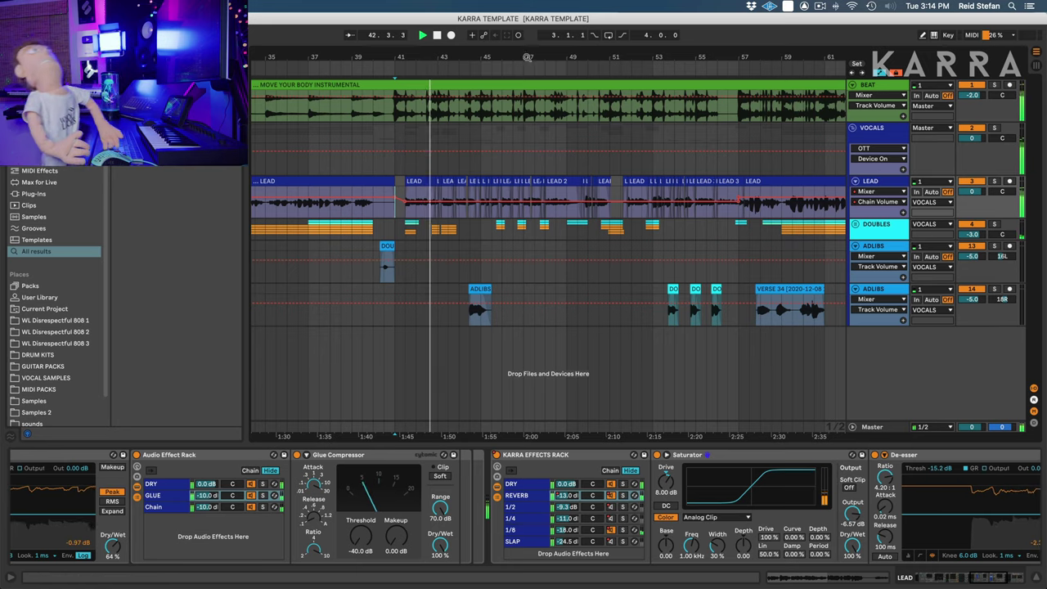
Step: Raise the REVERB chain's volume automation to -7.0 dB between bars 49 and 53 on the LEAD track
drag(525, 57, 526, 14)
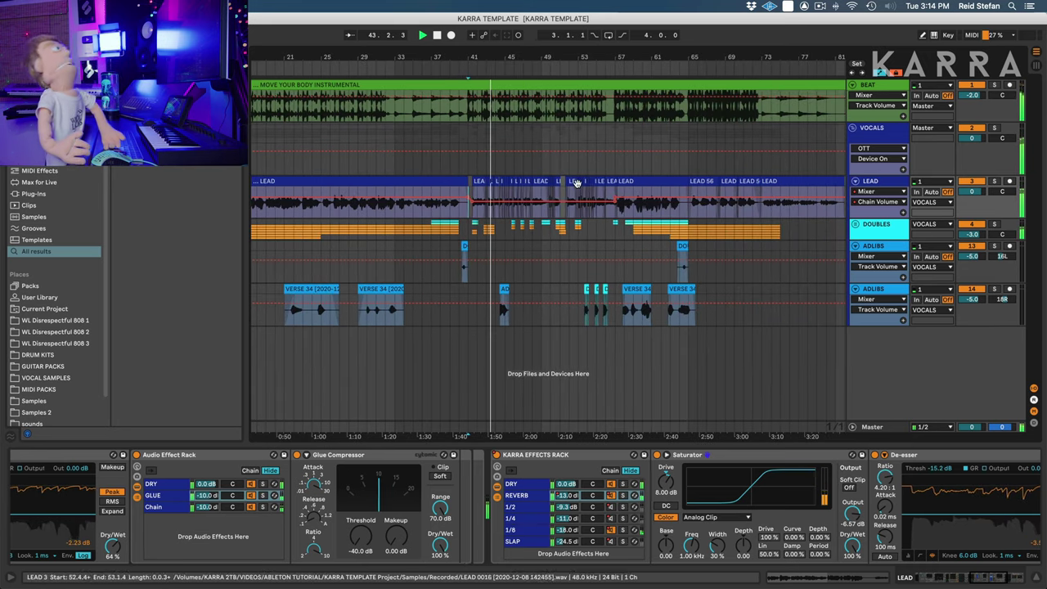
drag(544, 59, 544, 106)
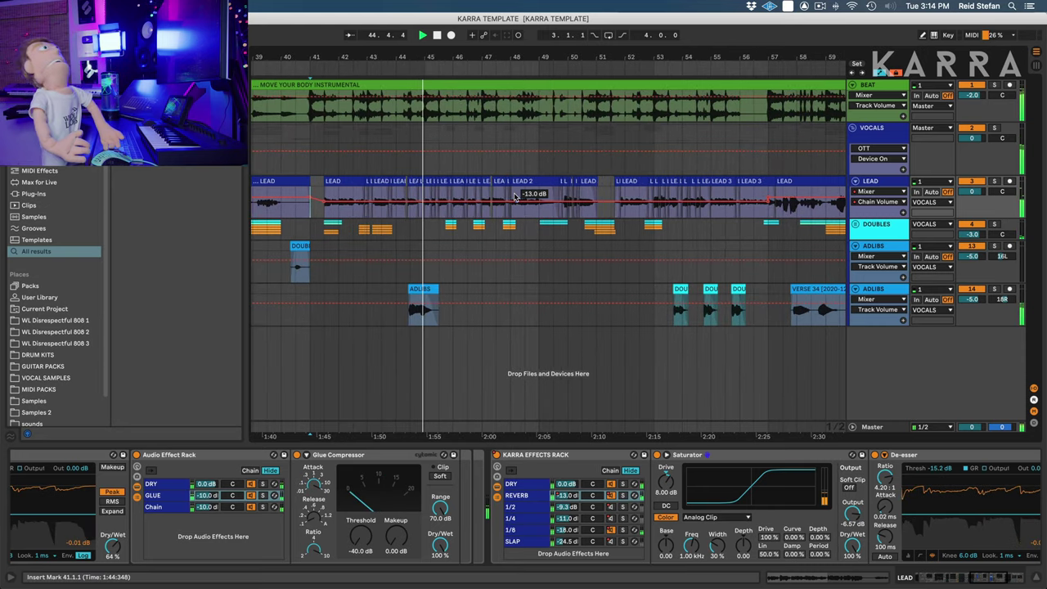
drag(541, 211, 625, 197)
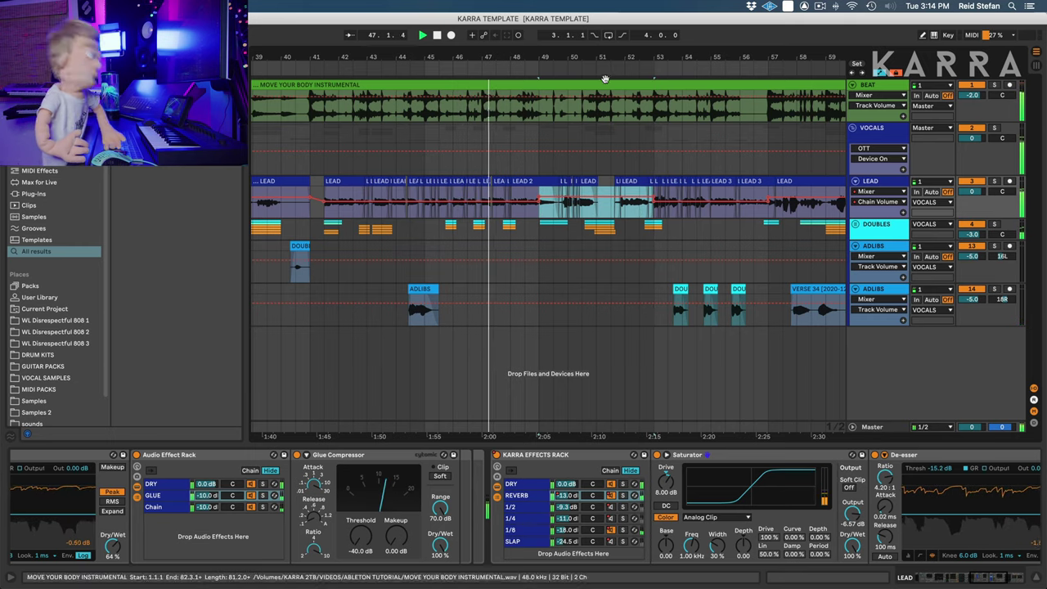
Step: Shift the point where the 1/2 chain's automation turns back on to about bar 52 on the LEAD track
drag(576, 61, 575, 58)
key(a)
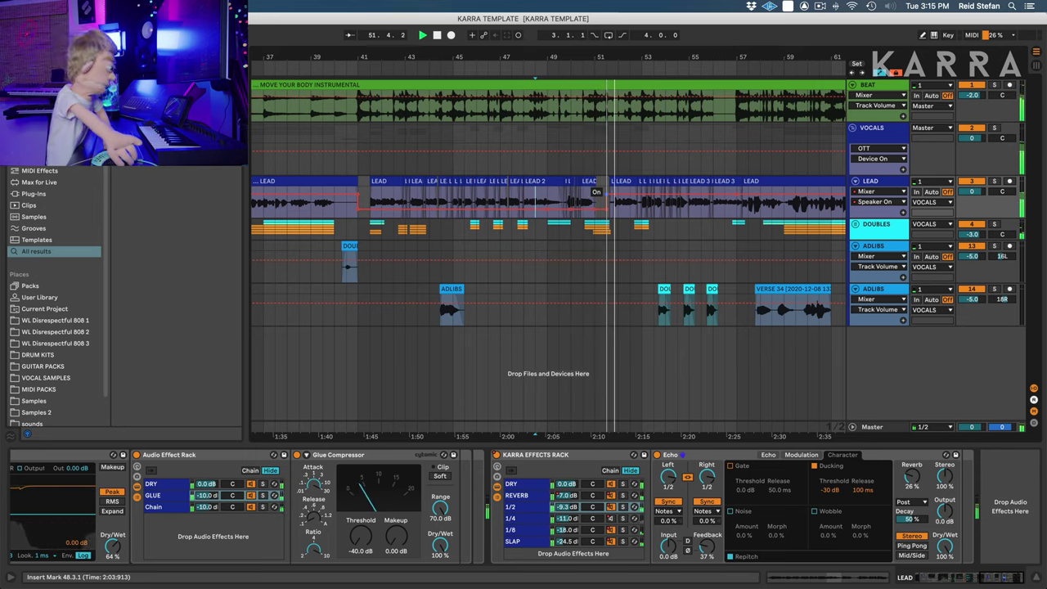
drag(590, 53, 559, 41)
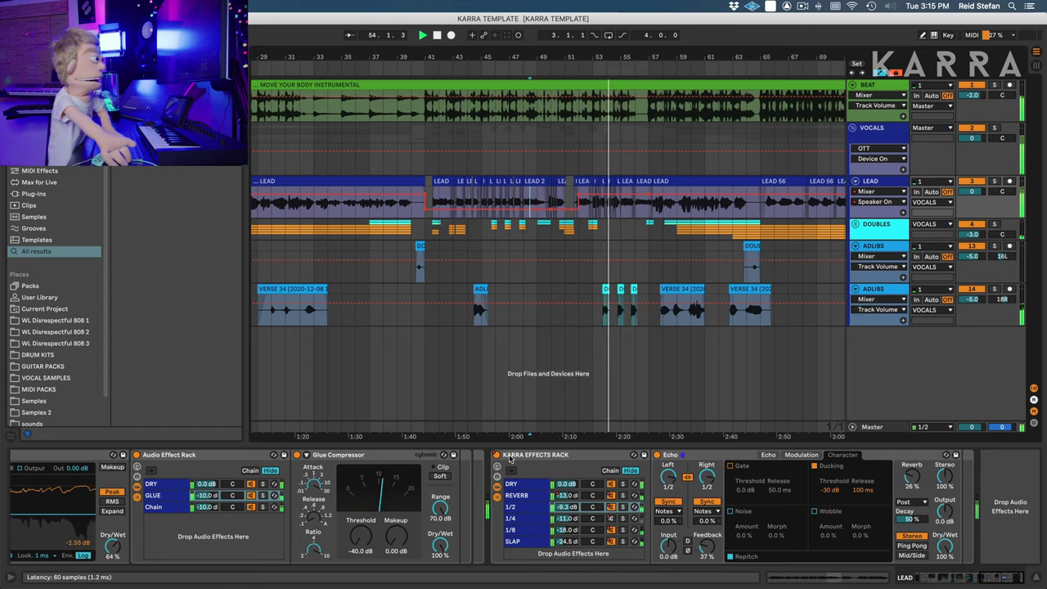
Step: Hide the automation lanes and move the middle DOUBLE R clip ending at 55.2.1 up to the first ADLIBS track
key(a)
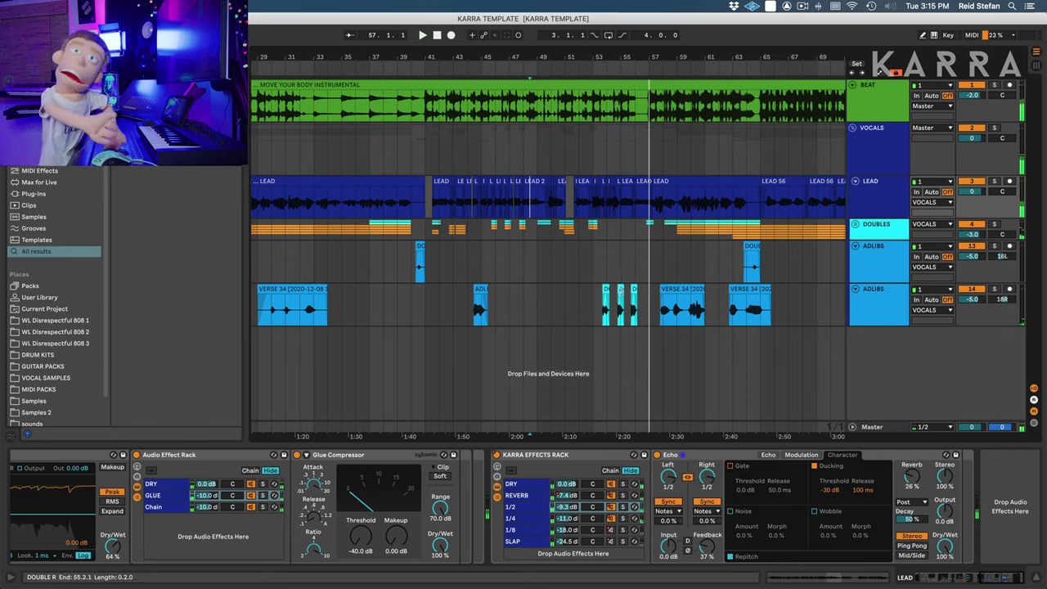
click(633, 286)
key(super+x)
key(Up)
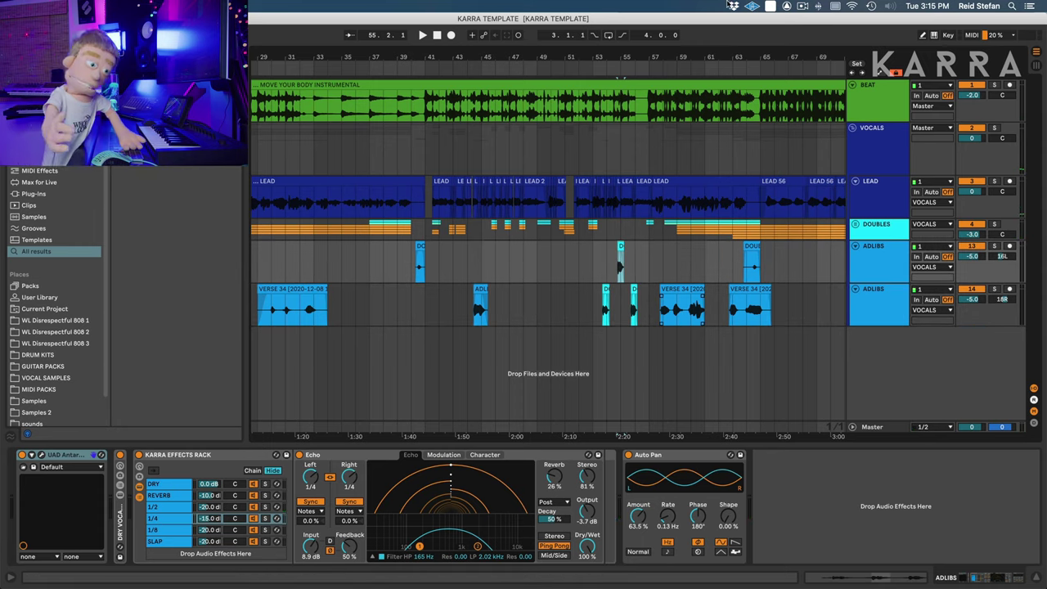
Step: Split the VERSE 34 adlib clip after bar 58, move its middle phrase to the first ADLIBS track and trim the last piece's start to 59.4.1
drag(702, 57, 703, 154)
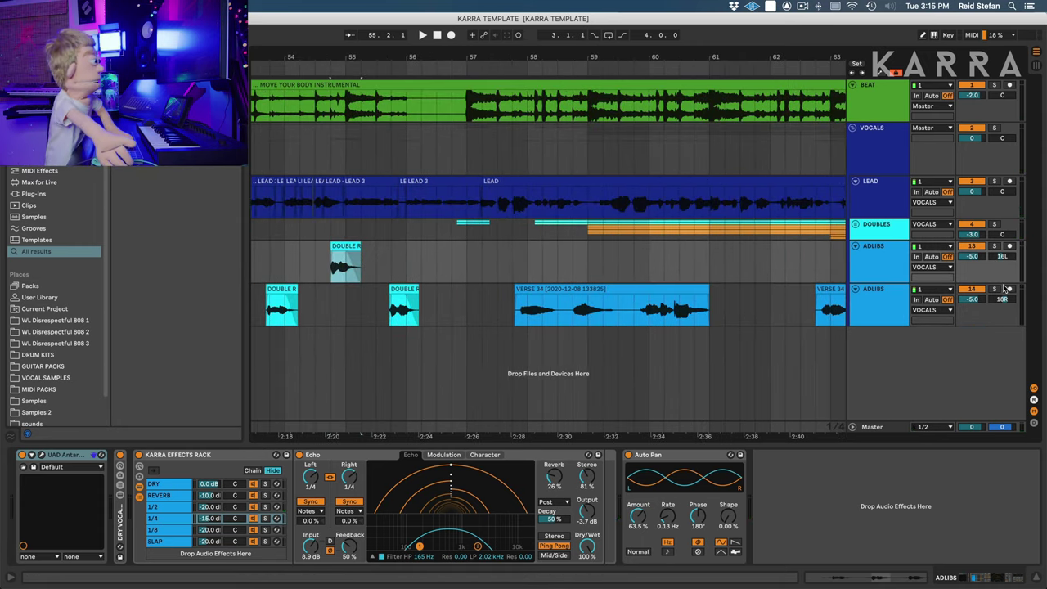
drag(606, 310, 553, 271)
key(super+e)
key(space)
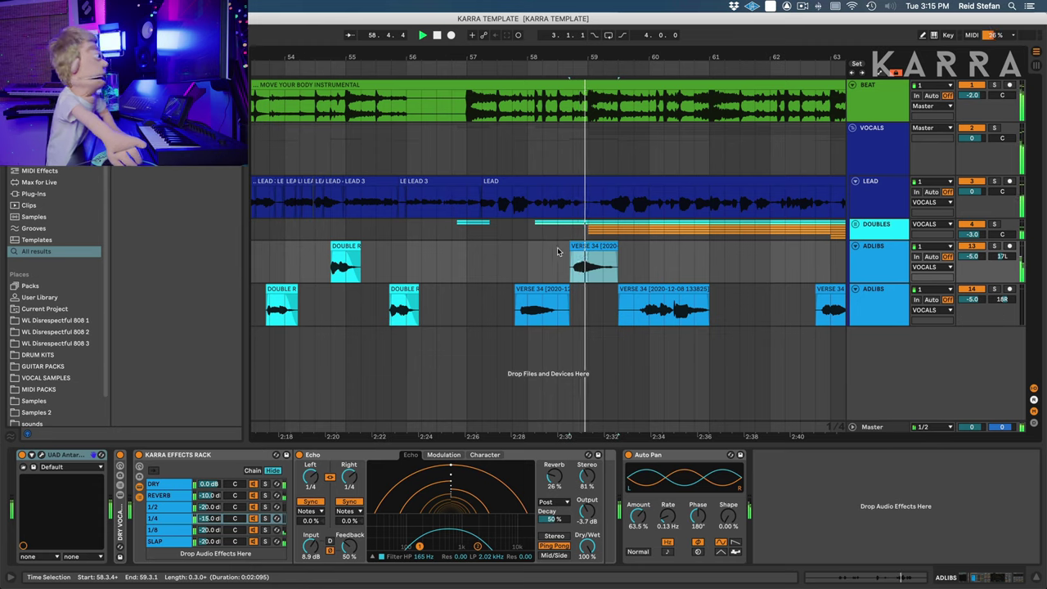
click(558, 252)
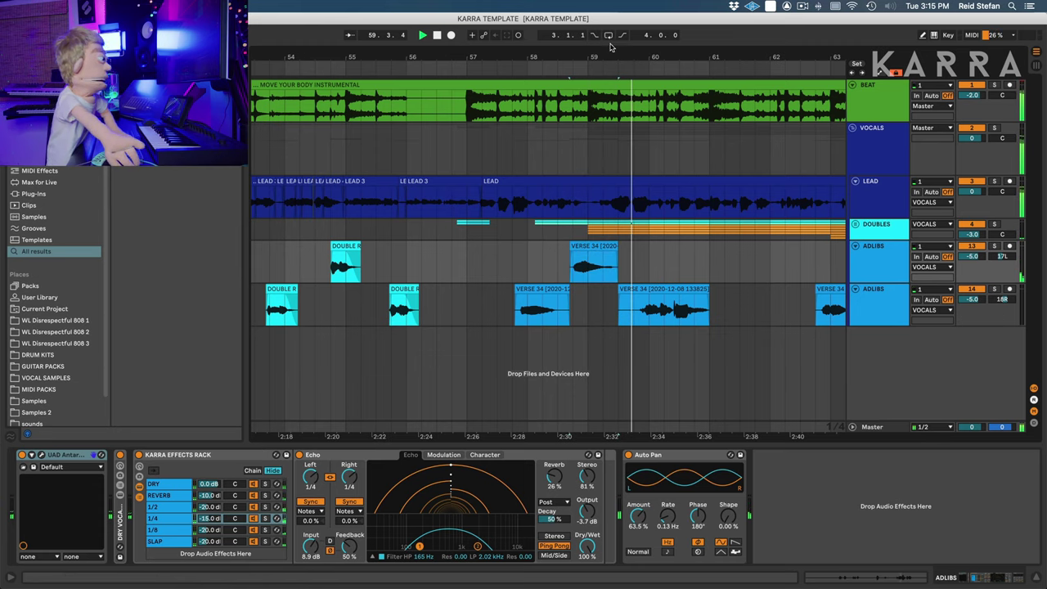
drag(619, 288, 635, 285)
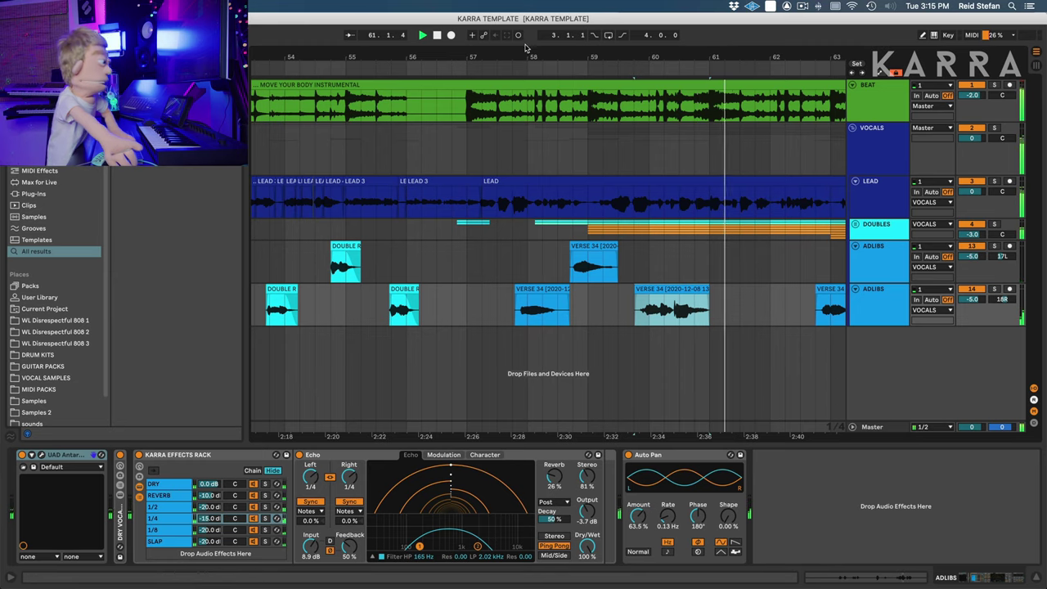
Step: Select the Master track to display its device chain
drag(526, 54, 592, 54)
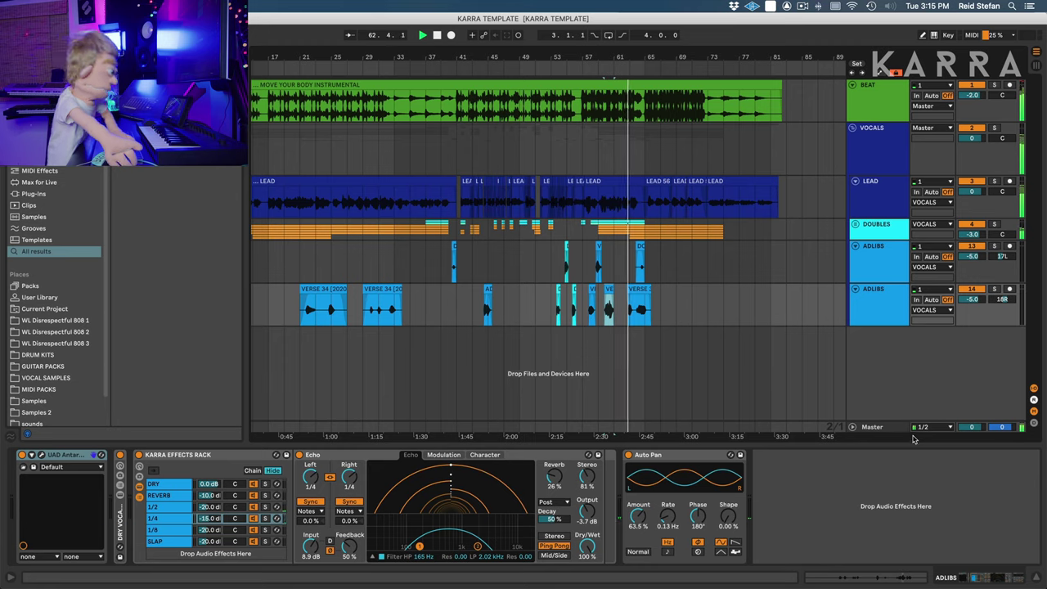
click(882, 428)
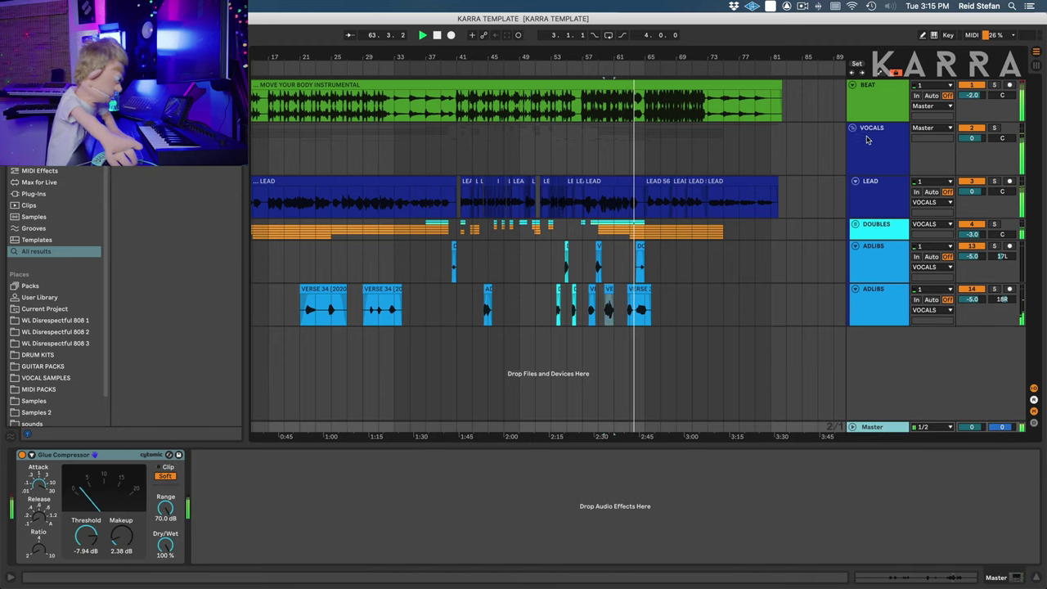
Step: Play the arrangement from the start of the LEAD track
drag(659, 53, 687, 53)
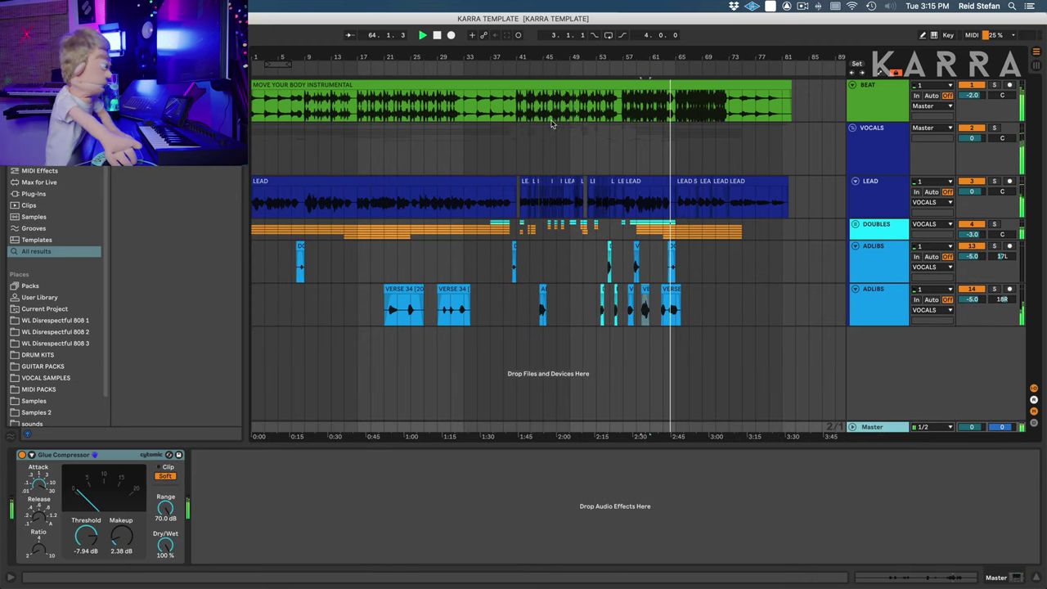
click(260, 205)
key(space)
click(252, 204)
key(space)
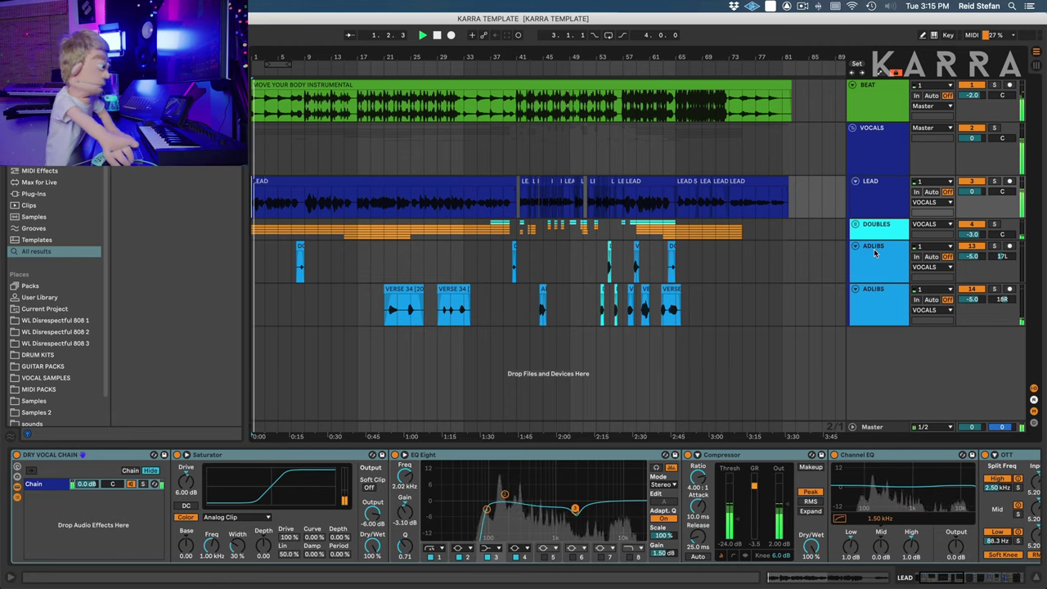
Step: Lower the LEAD track's Saturator Drive automation to -1.20 dB over the intro, up to bar 9
click(885, 200)
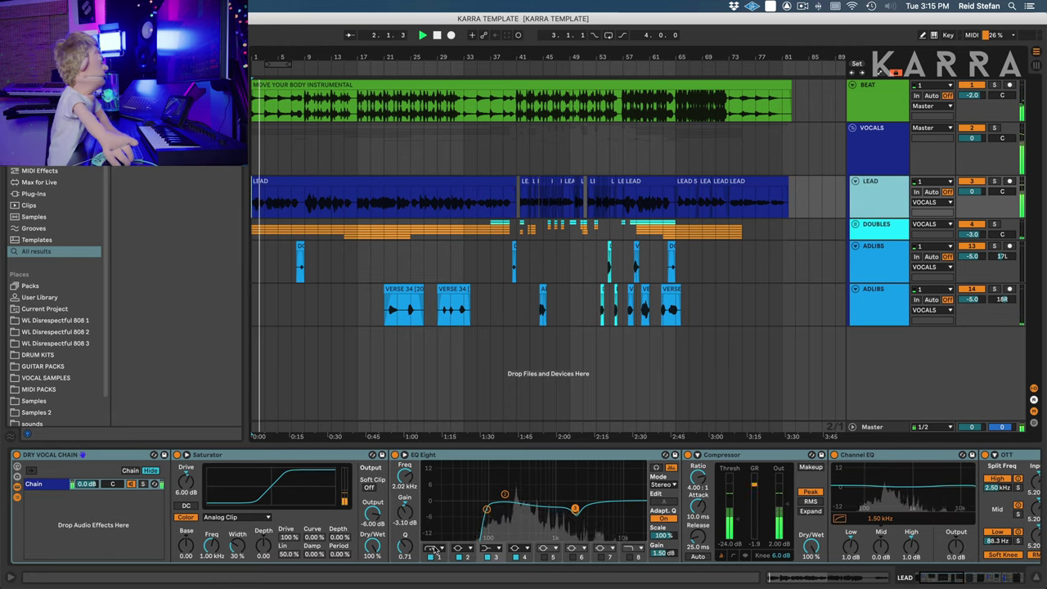
key(space)
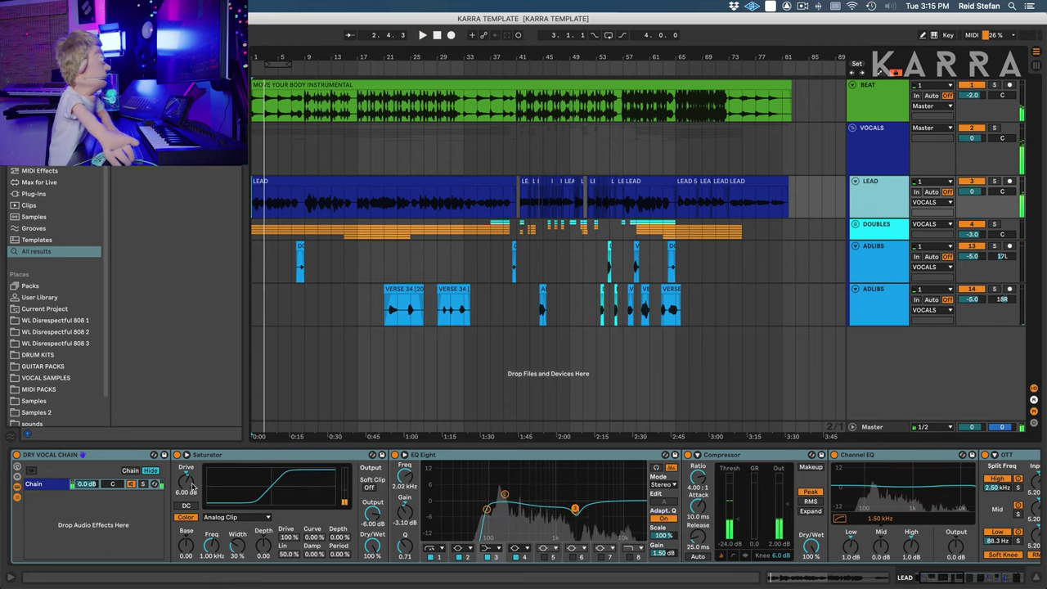
key(a)
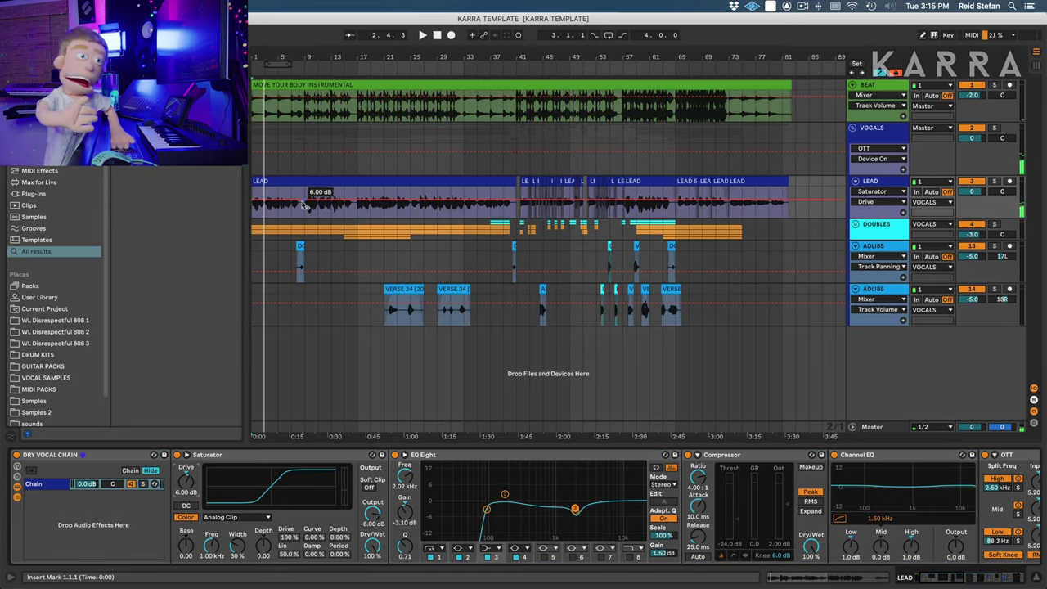
drag(305, 204, 301, 209)
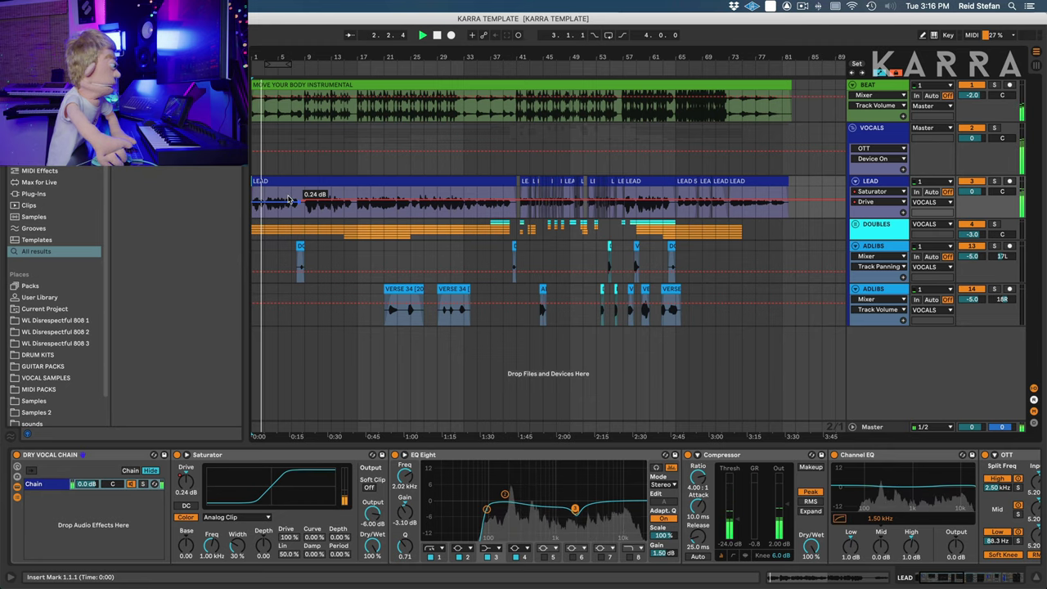
Step: Automate the LEAD's EQ Eight band 1 frequency to 195 Hz in the intro, sweeping up to 667 Hz just before bar 9
click(404, 469)
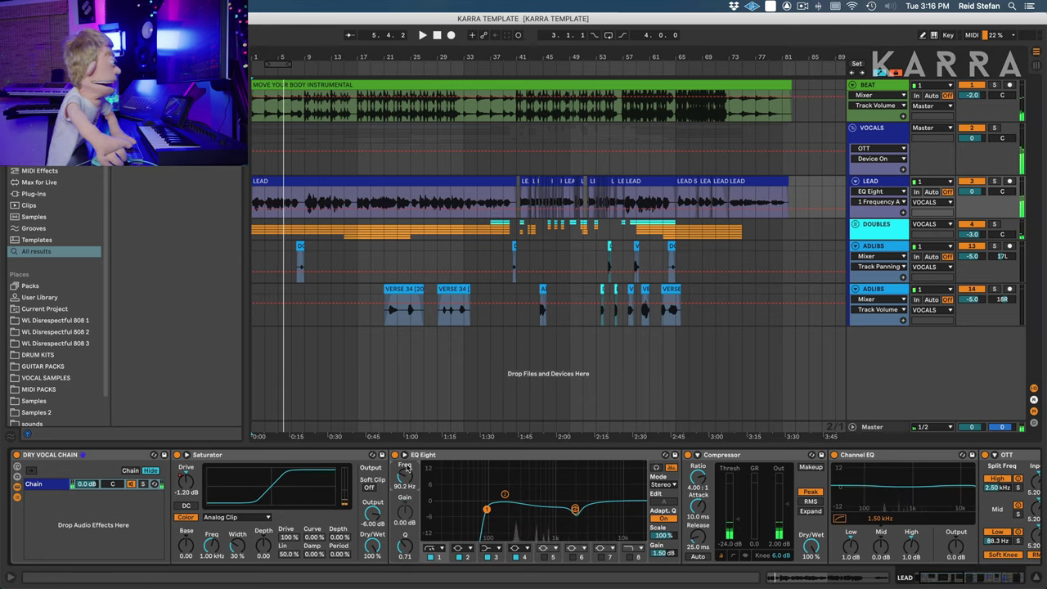
key(space)
drag(310, 219, 351, 177)
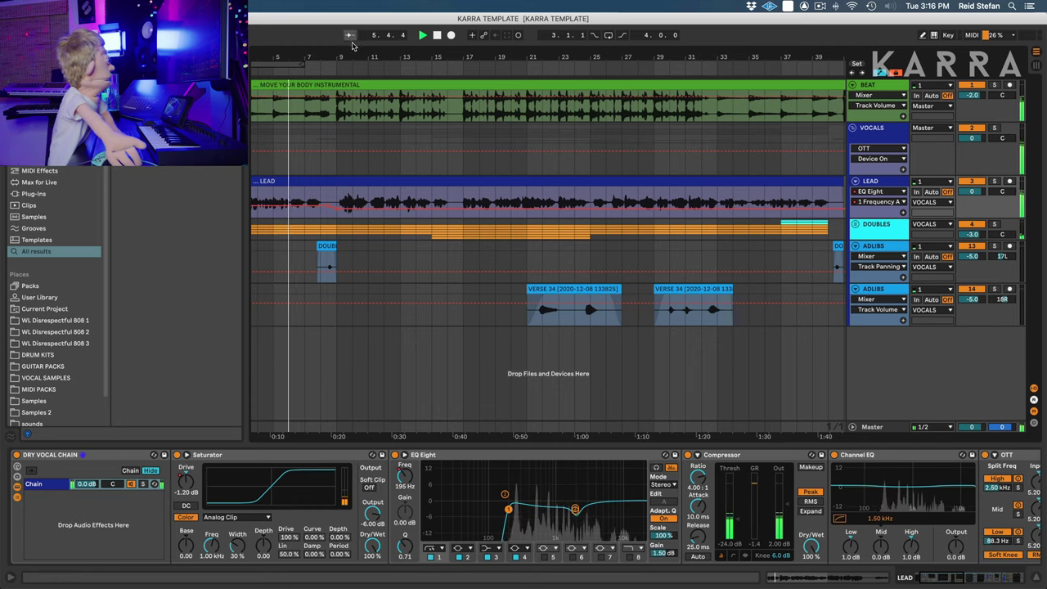
drag(352, 58, 354, 49)
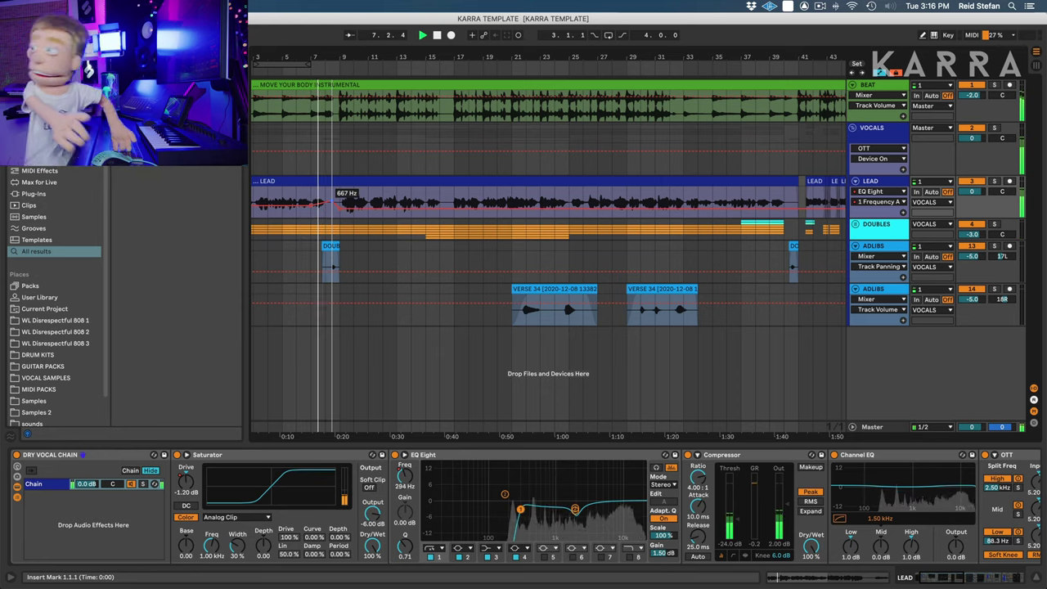
Step: Set the LEAD's Saturator Drive automation to 1.44 dB for the verse and raise it to 10.1 dB from bar 33
key(a)
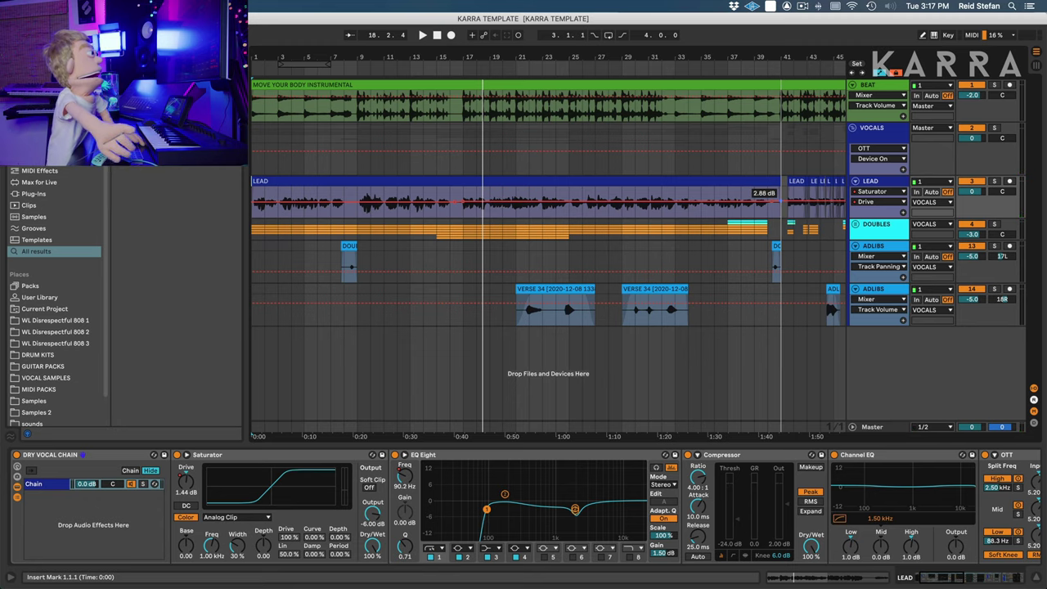
key(space)
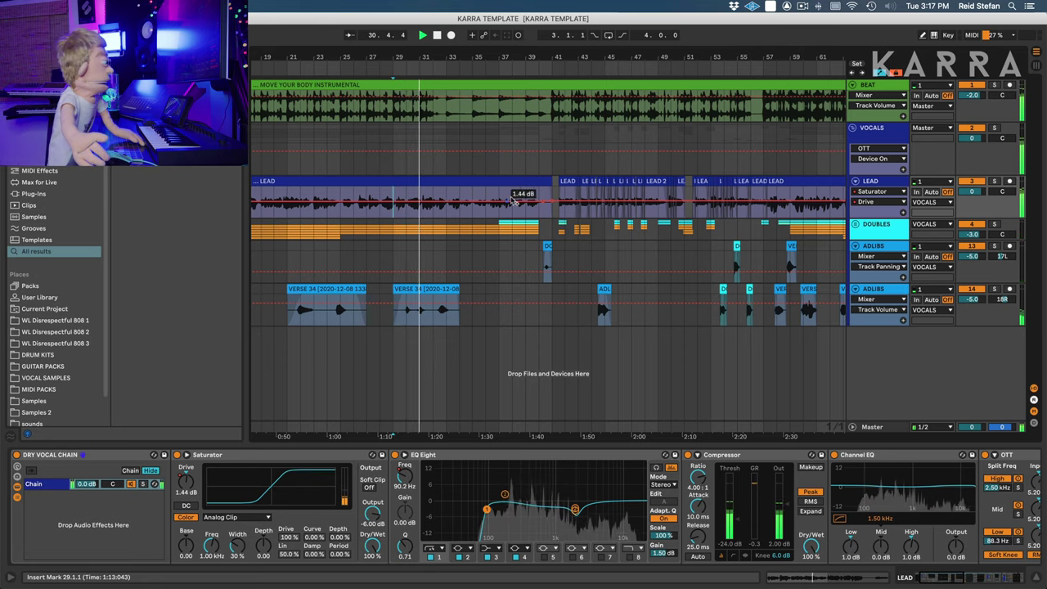
drag(550, 58, 544, 57)
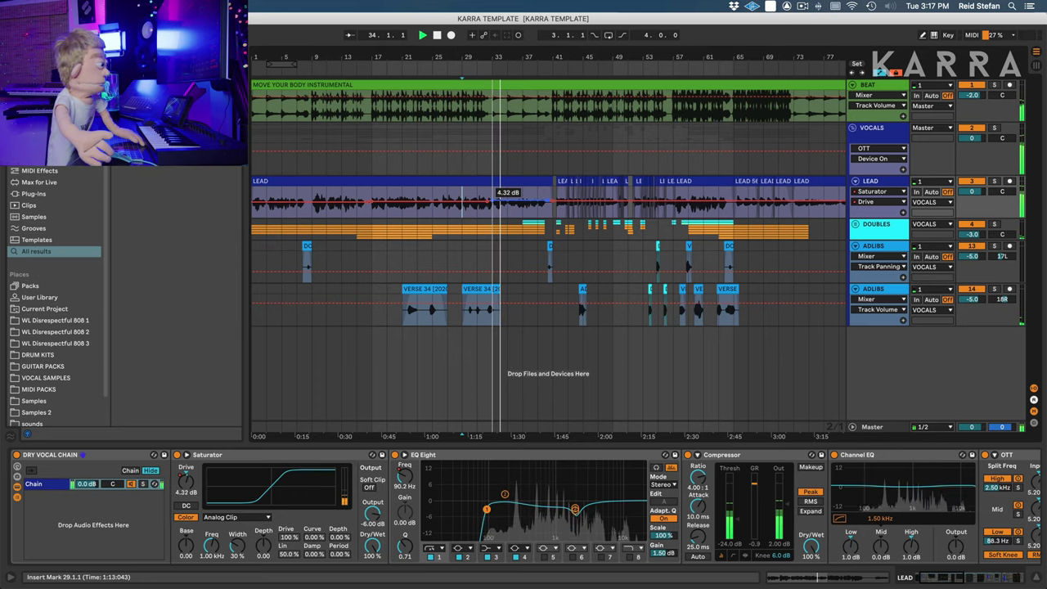
Step: Raise the LEAD's EQ Eight band 1 frequency automation to 143 Hz across bars 33 to 41 and play the section
right_click(409, 474)
click(431, 249)
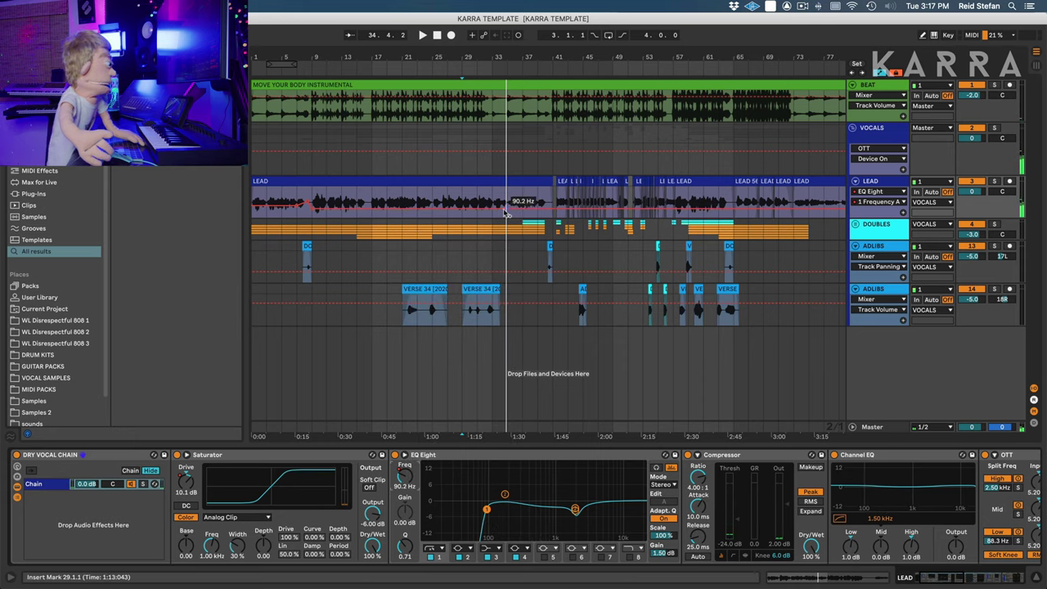
drag(496, 200, 552, 199)
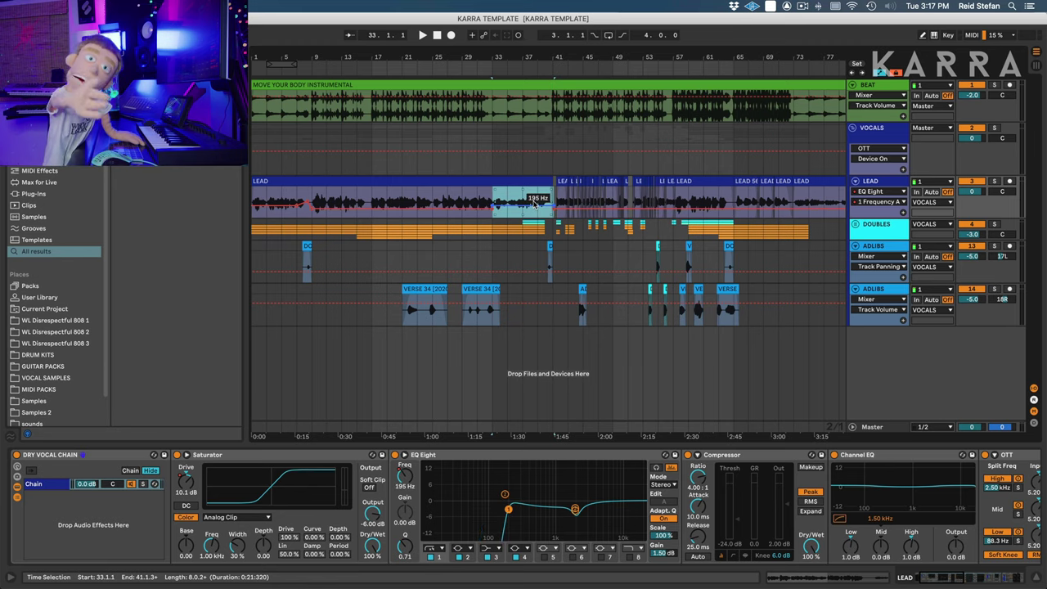
key(space)
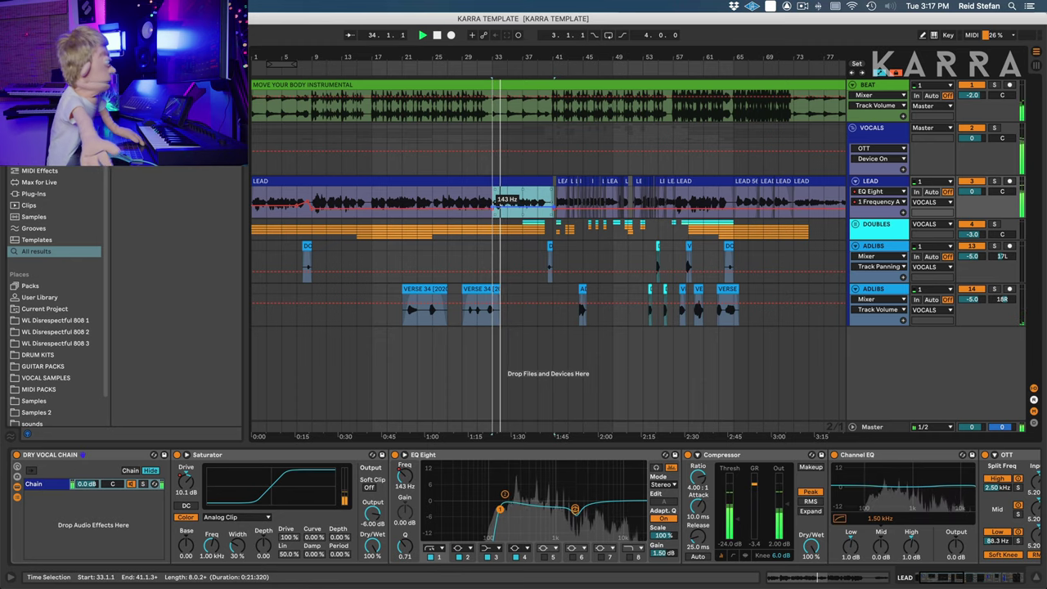
Step: Reduce the LEAD's Saturator Drive automation to 5.76 dB across bars 33 to 41
right_click(186, 483)
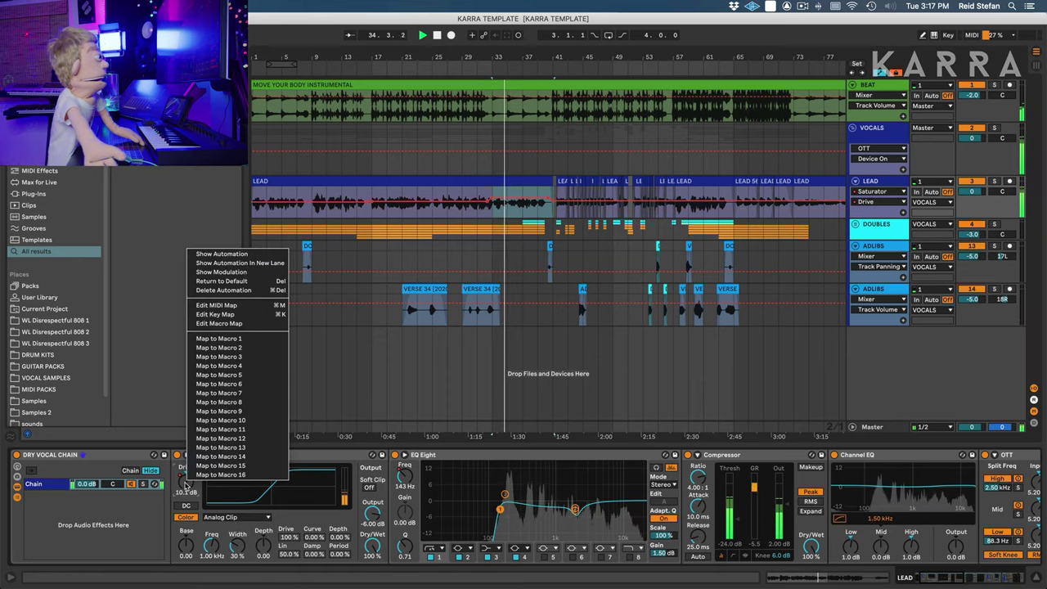
click(221, 254)
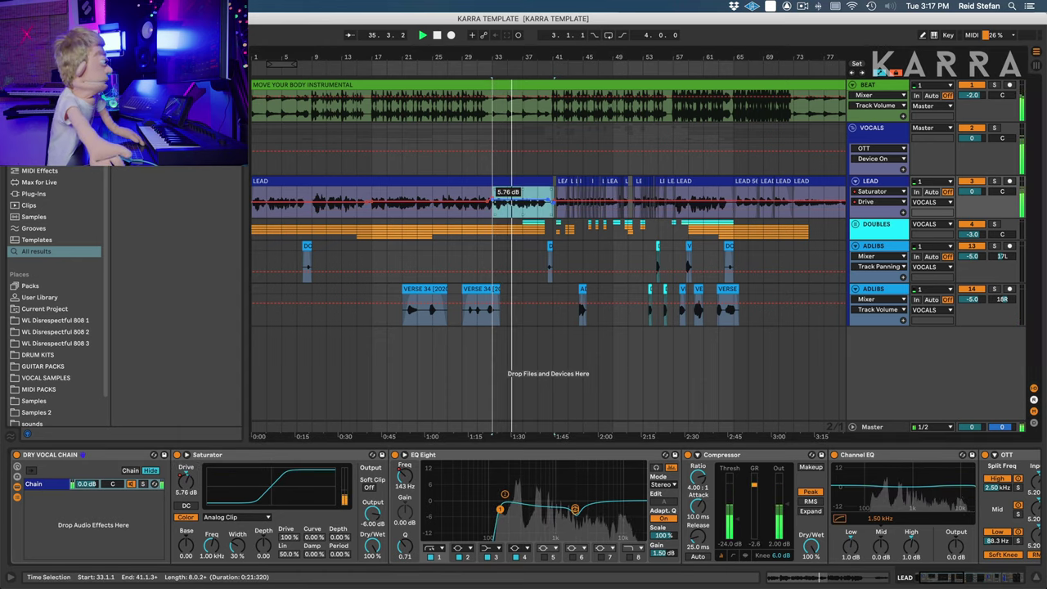
drag(495, 200, 494, 199)
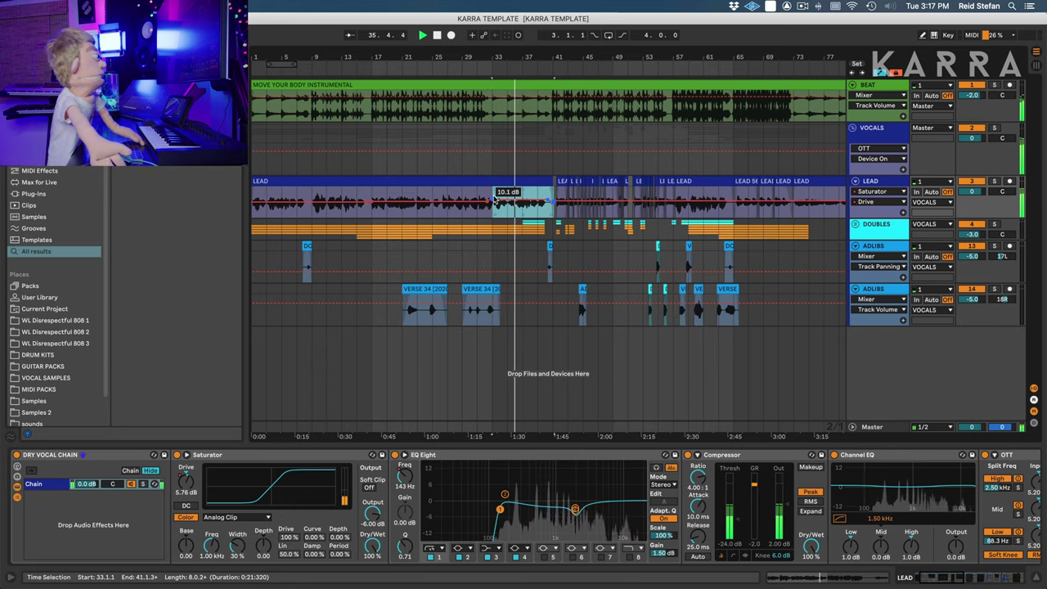
click(552, 205)
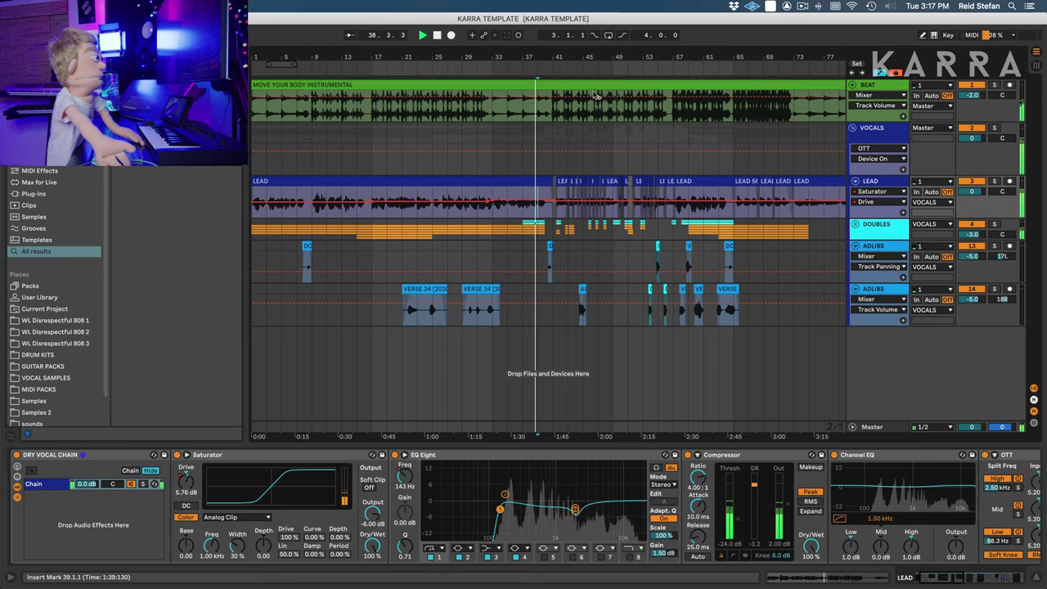
Step: Raise the LEAD's Saturator Drive automation to 5.76 dB from bar 41 onward and play the transition
drag(595, 57, 575, 88)
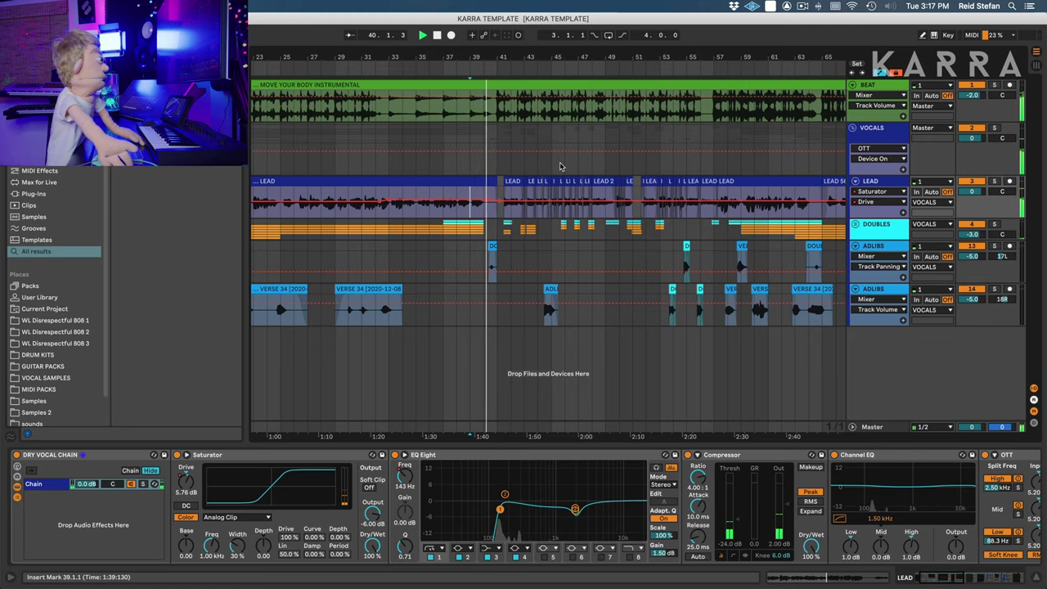
drag(544, 56, 547, 49)
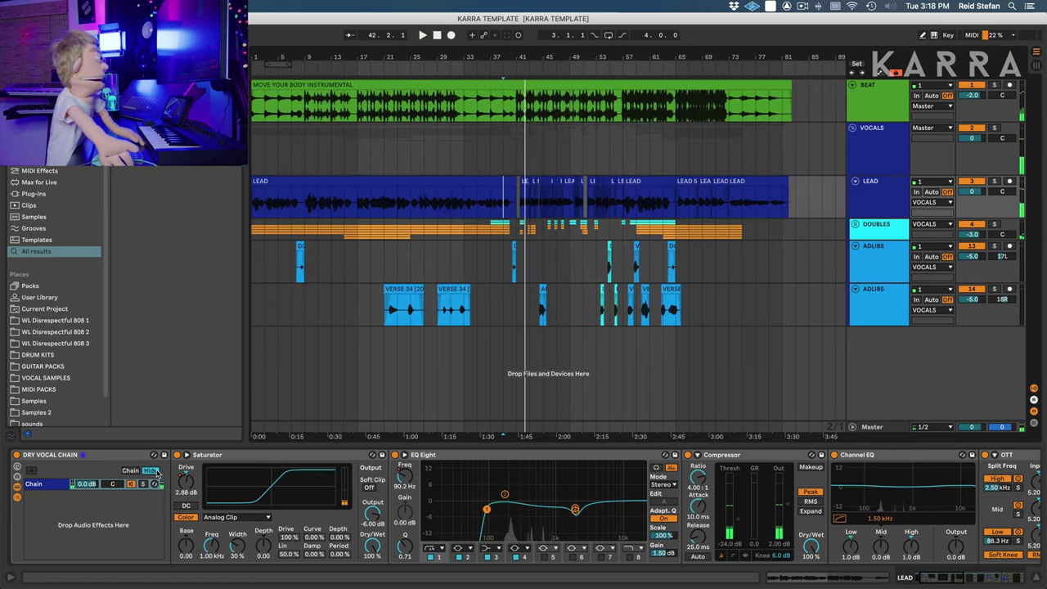
right_click(181, 480)
click(210, 256)
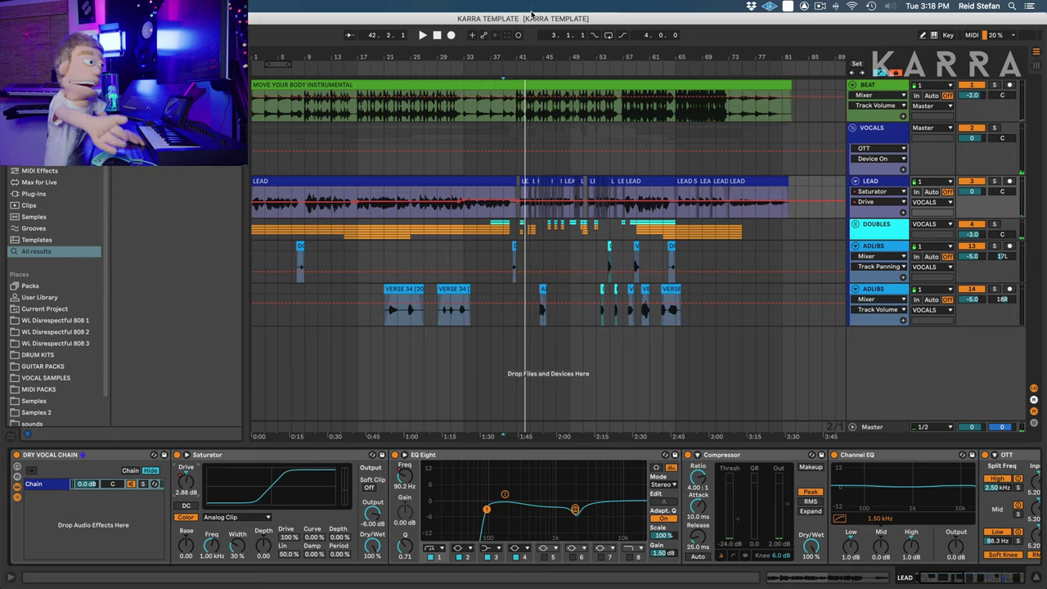
drag(545, 55, 545, 102)
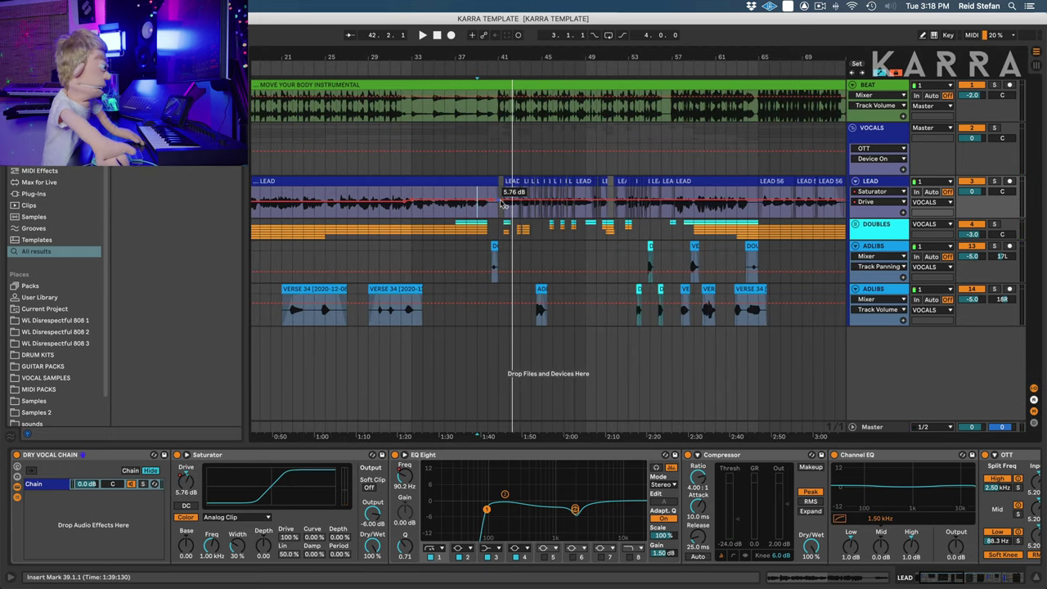
key(space)
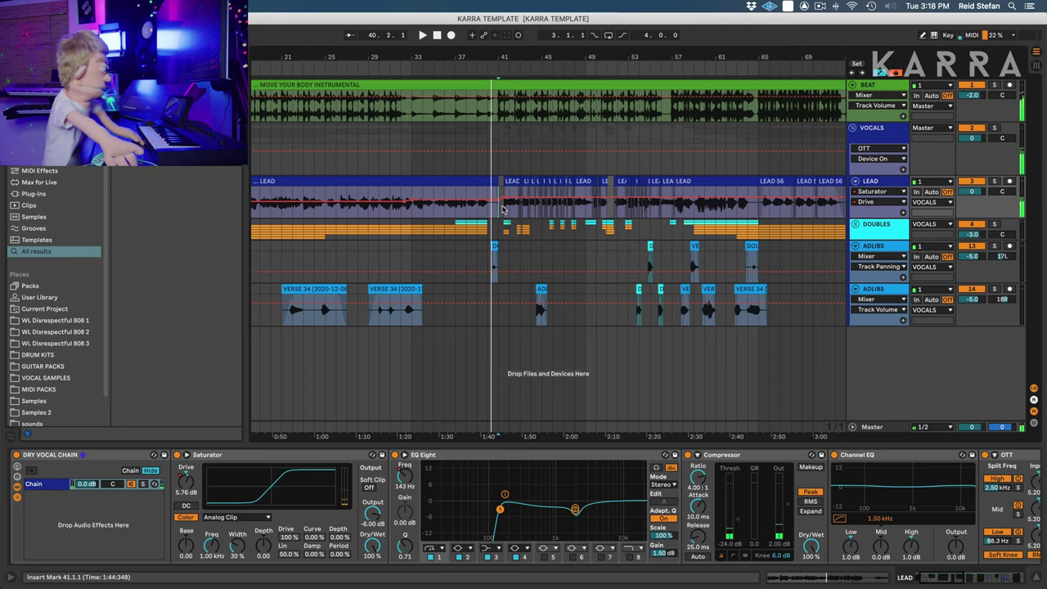
click(500, 210)
key(space)
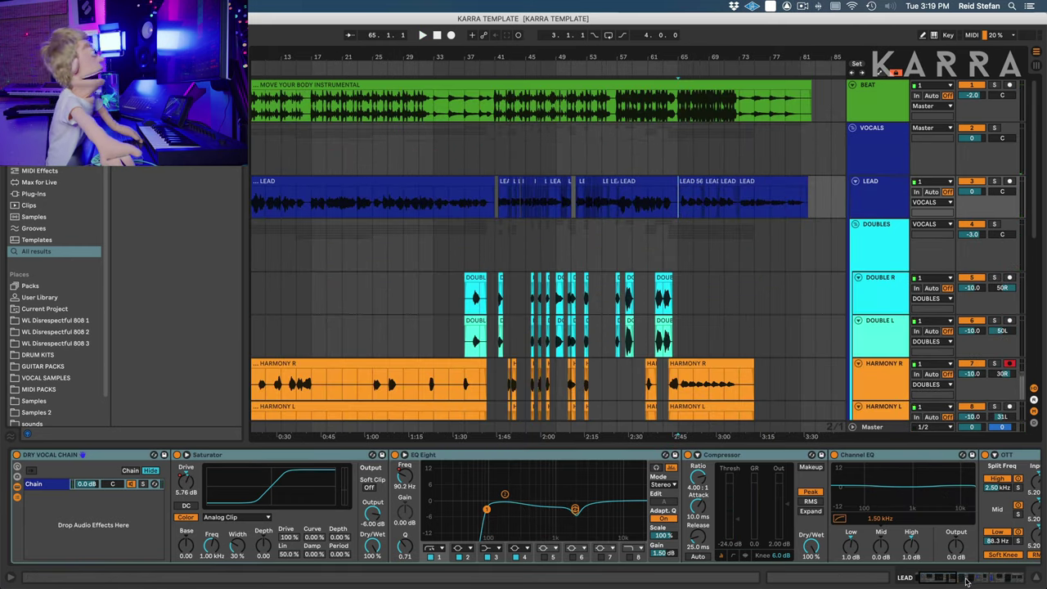
Step: Automate the LEAD's REVERB chain volume to 0.0 dB from bar 65 and the 1/8 chain volume to -5.0 dB for bars 65 to 73
key(a)
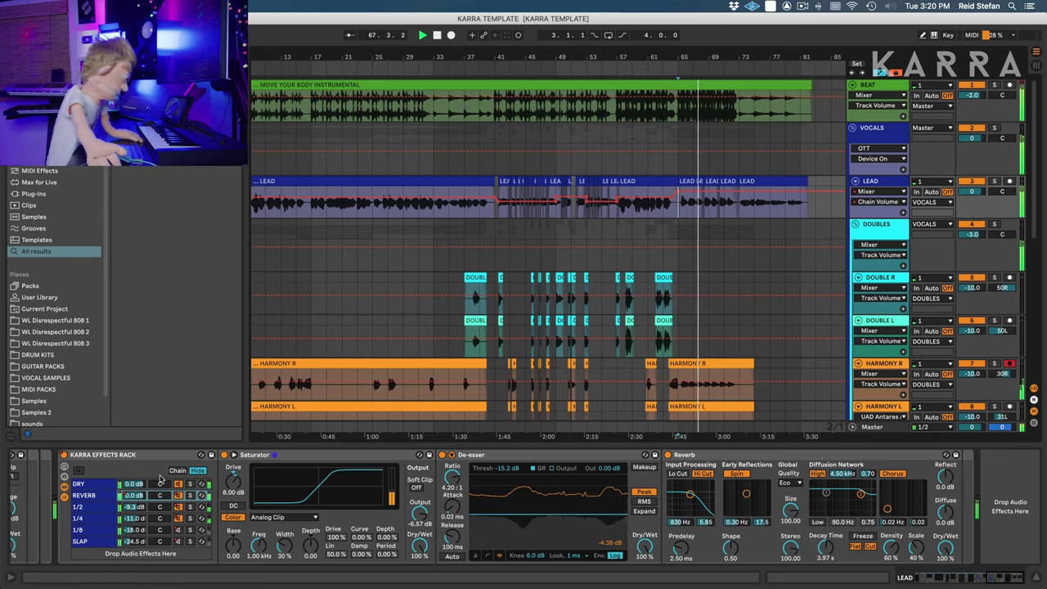
right_click(181, 533)
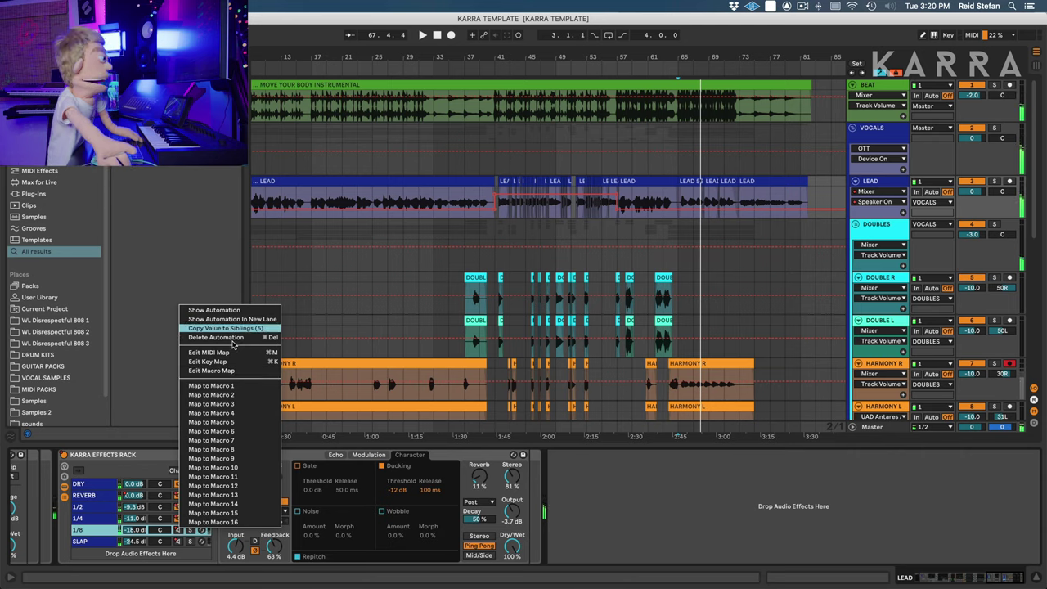
click(223, 310)
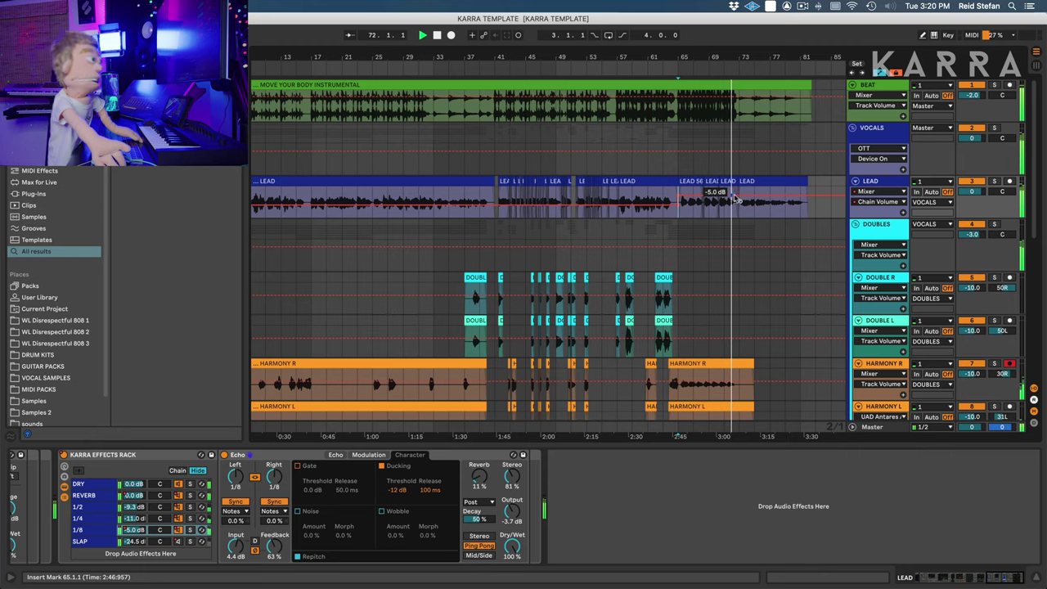
drag(736, 196, 738, 202)
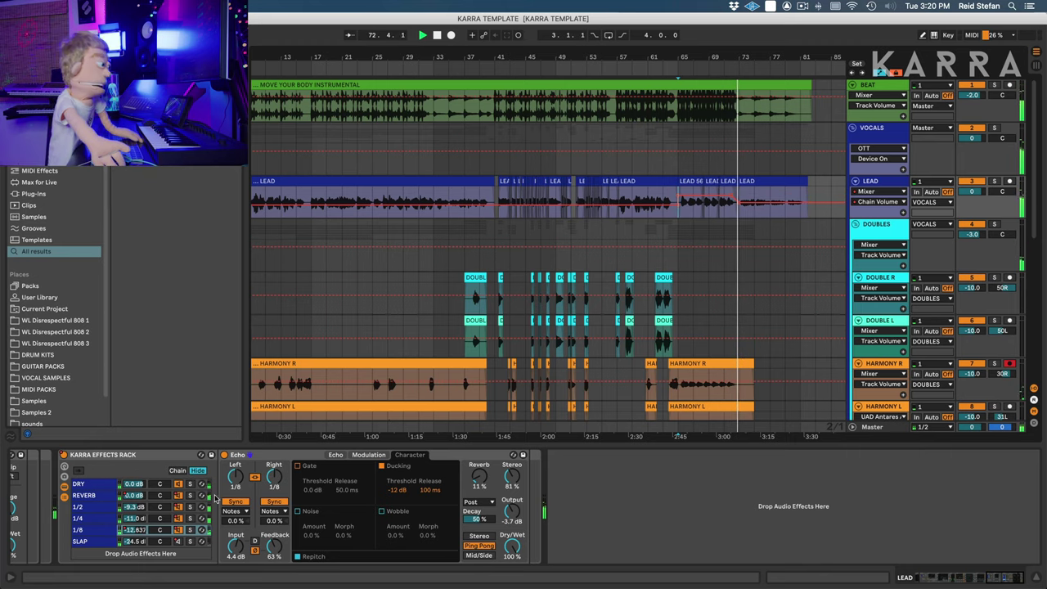
Step: Automate the LEAD's 1/8 chain to be on from bar 65 and off at bar 73, and play from bar 71
right_click(185, 536)
click(224, 314)
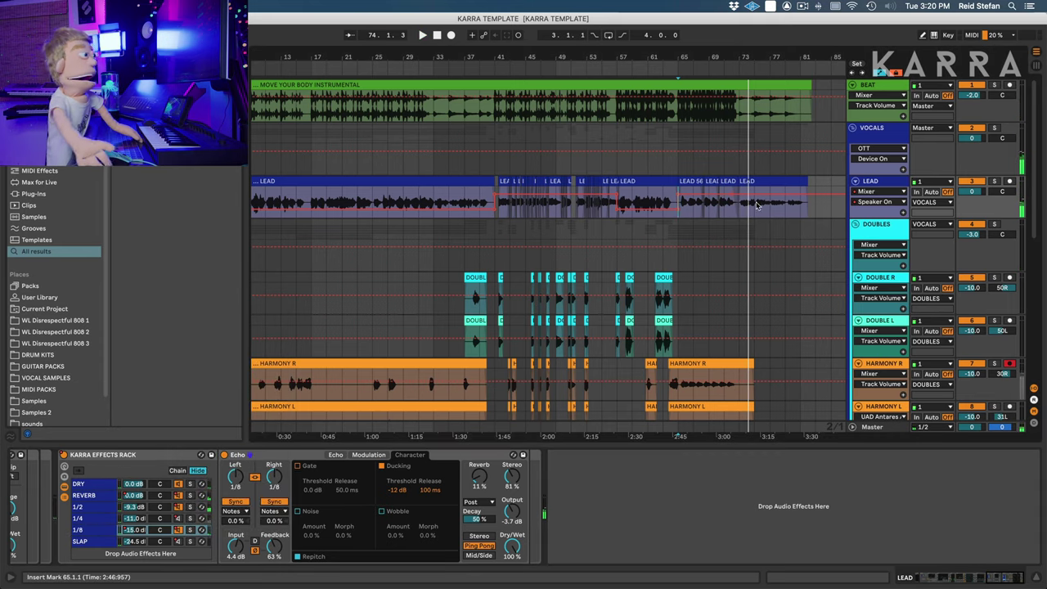
click(728, 201)
key(space)
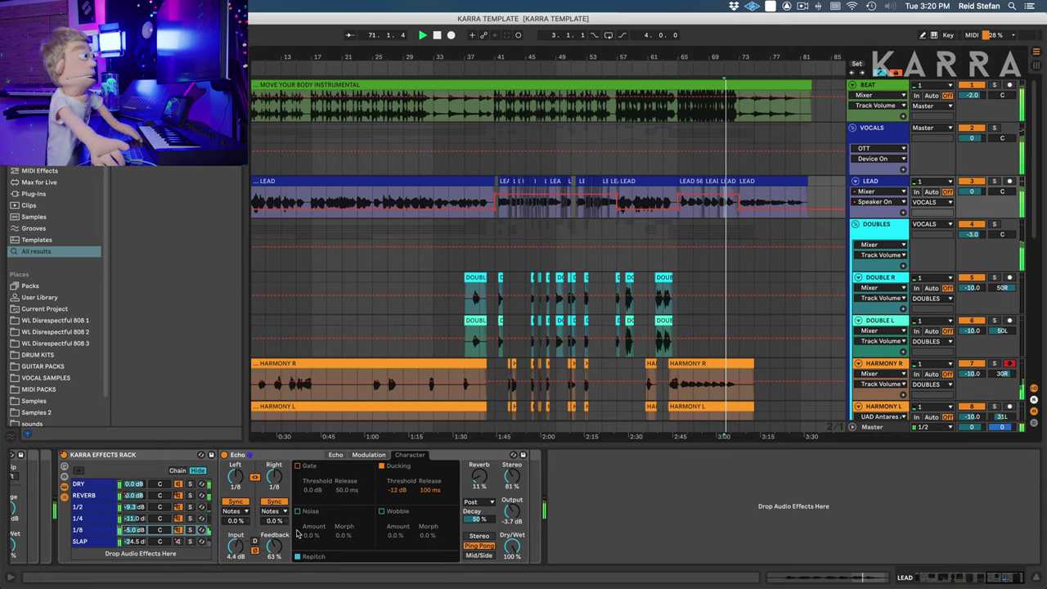
Step: Drop the LEAD's REVERB chain volume automation to -12.0 dB at bar 73
right_click(137, 496)
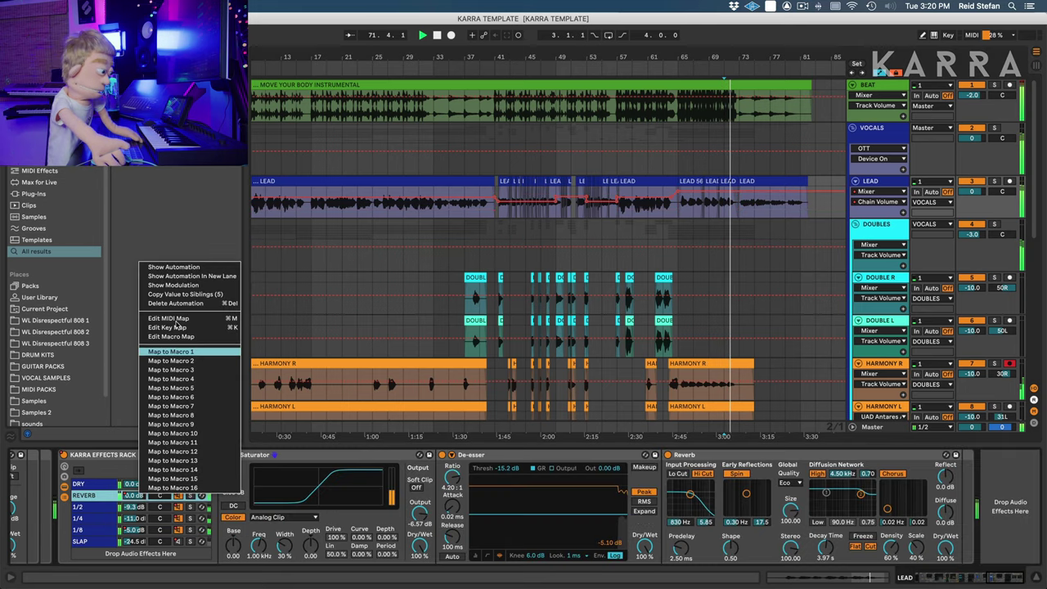
click(175, 278)
click(734, 192)
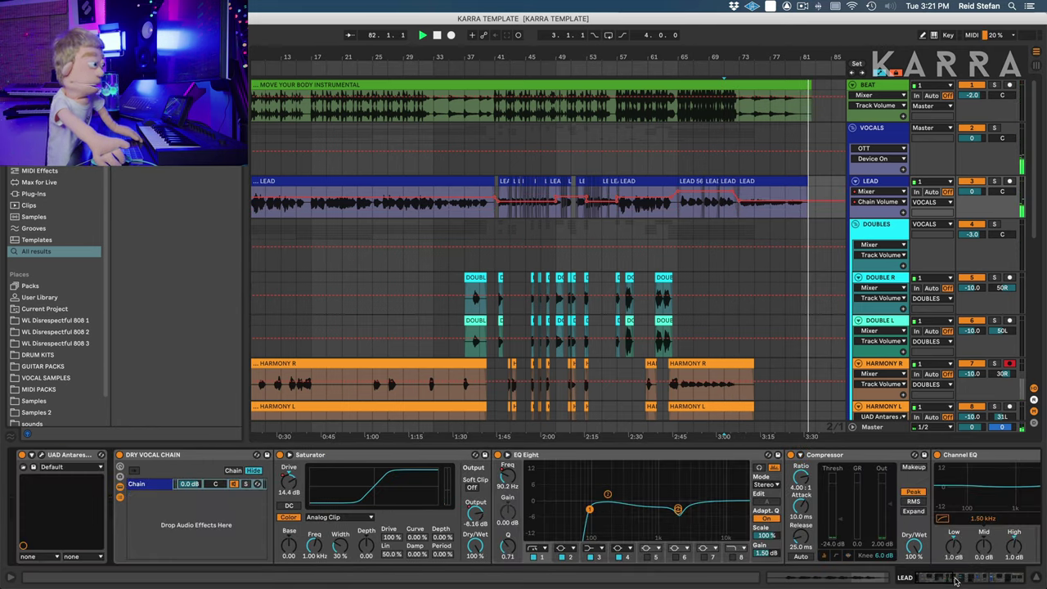
Step: Show the on/off automation of the LEAD's effects rack chains and turn the SLAP chain on from bar 73
drag(956, 582, 1012, 582)
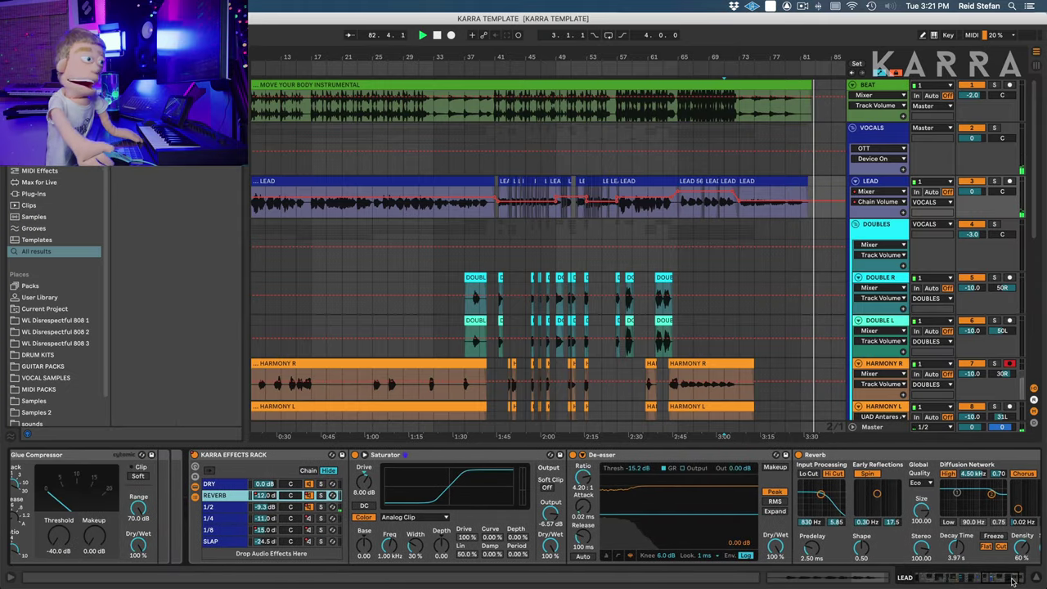
right_click(315, 497)
click(352, 278)
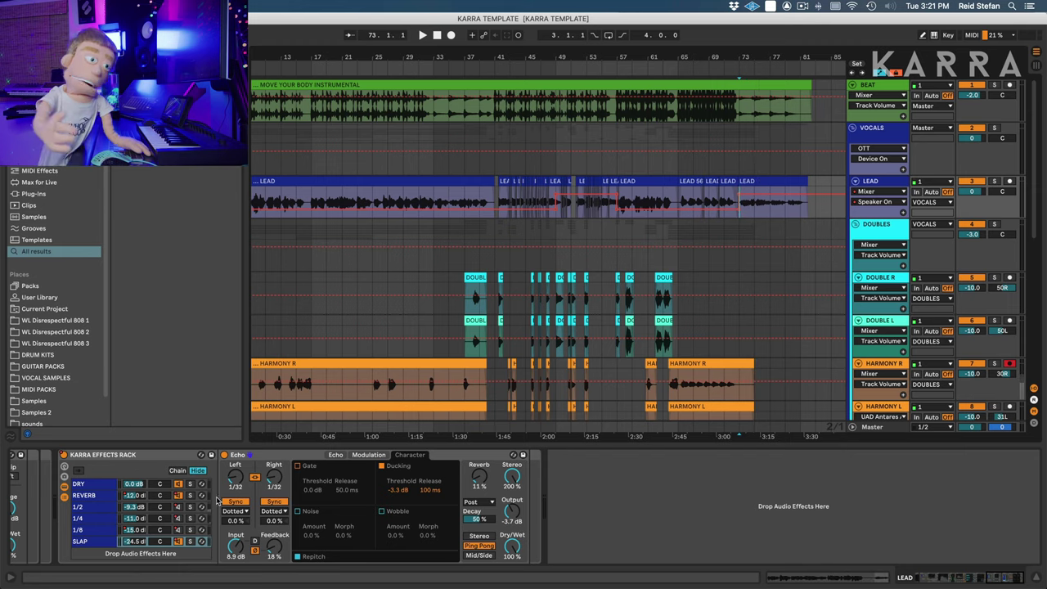
Step: Lower the LEAD's SLAP chain volume automation to -30.0 dB from bar 73 and hide the automation
right_click(137, 546)
click(187, 318)
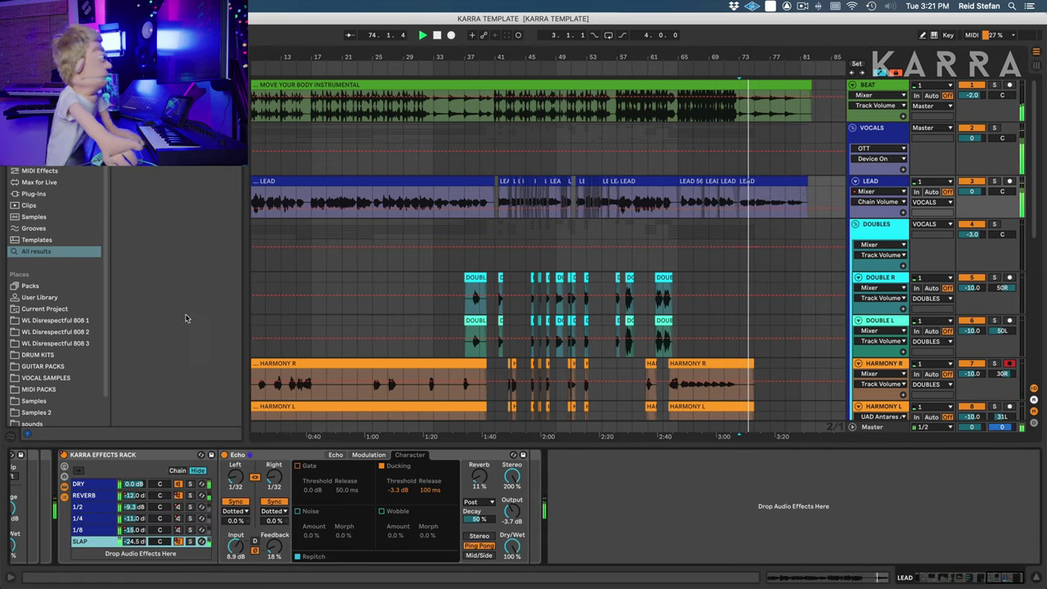
click(740, 207)
drag(740, 207, 739, 210)
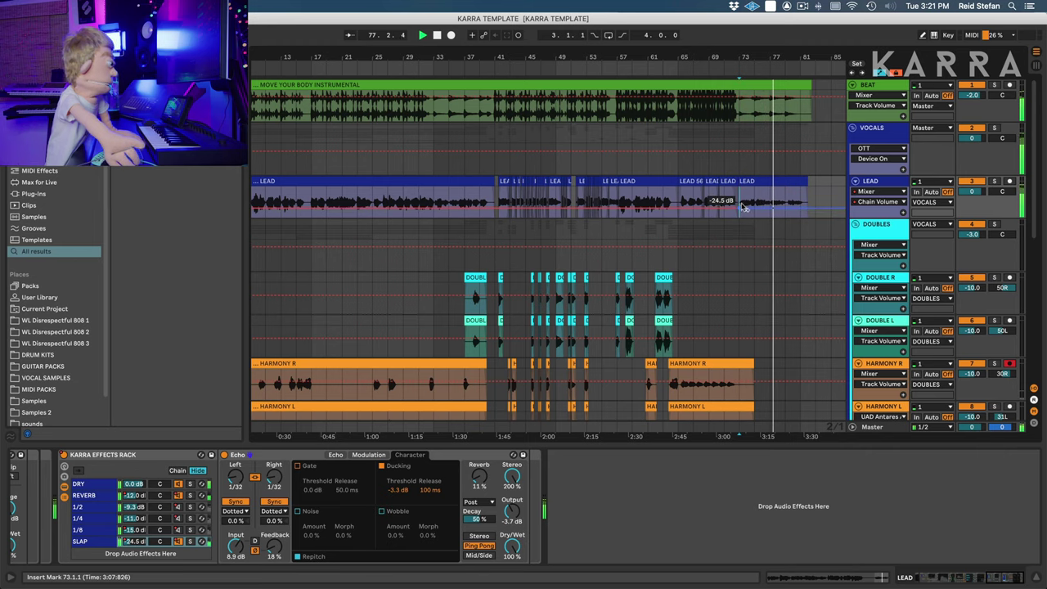
key(a)
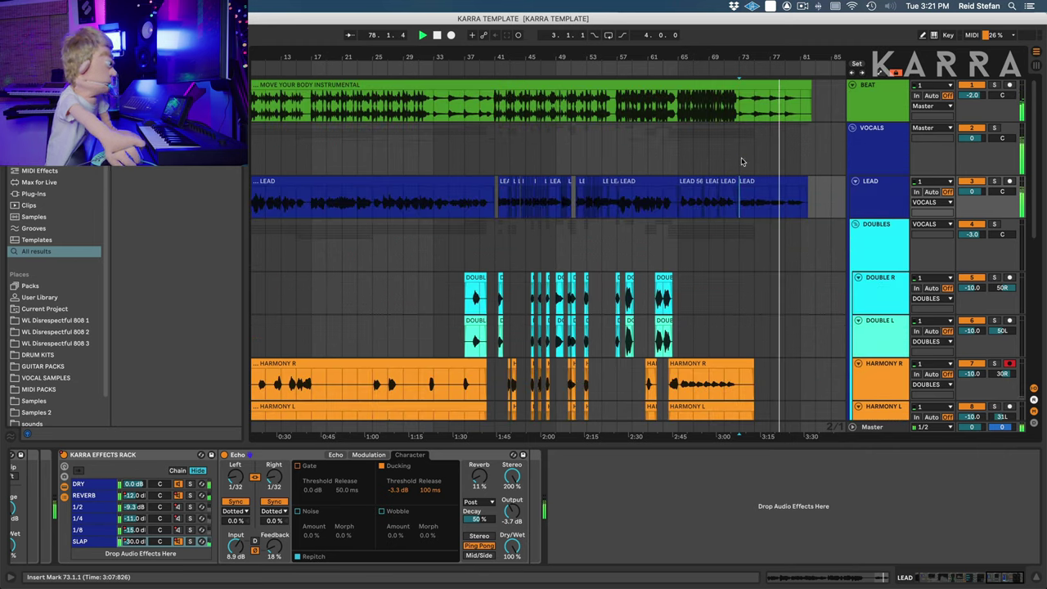
Step: Review the DOUBLES group's effects and the LEAD's device chain from the dry vocal chain through to the effects rack
drag(686, 57, 685, 46)
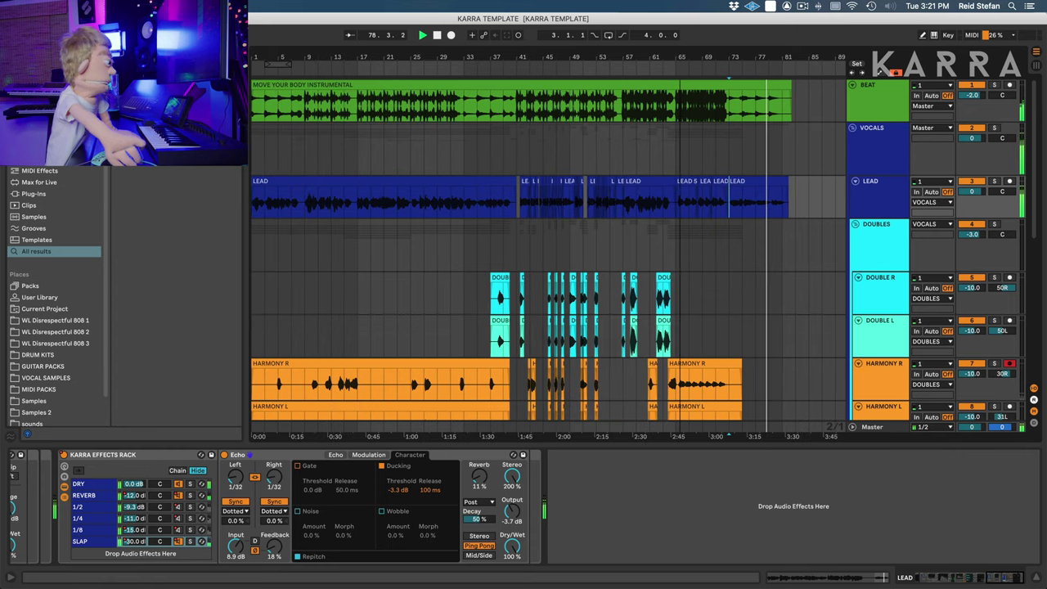
click(878, 244)
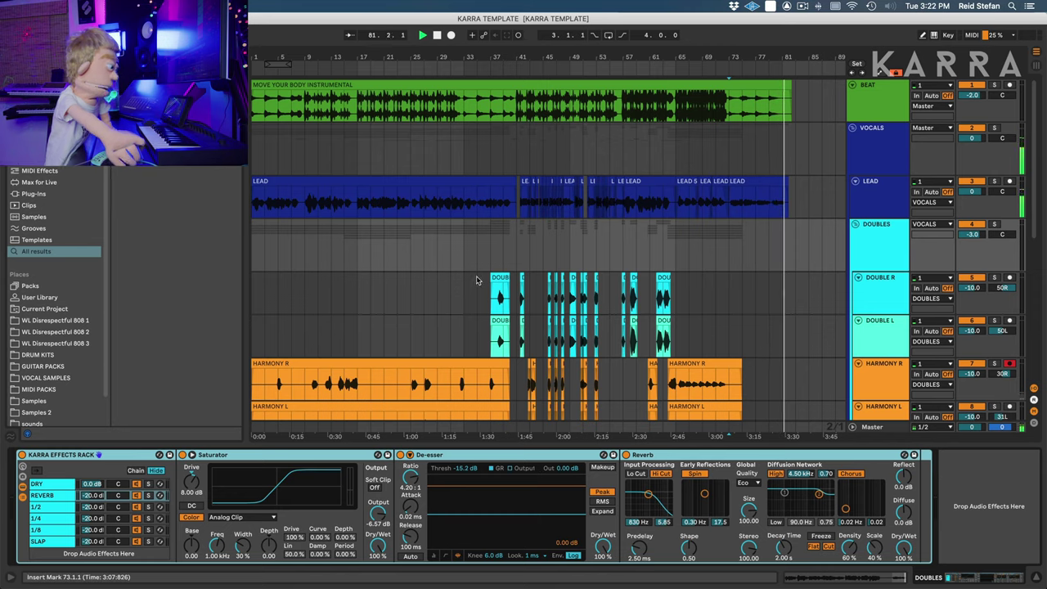
click(342, 200)
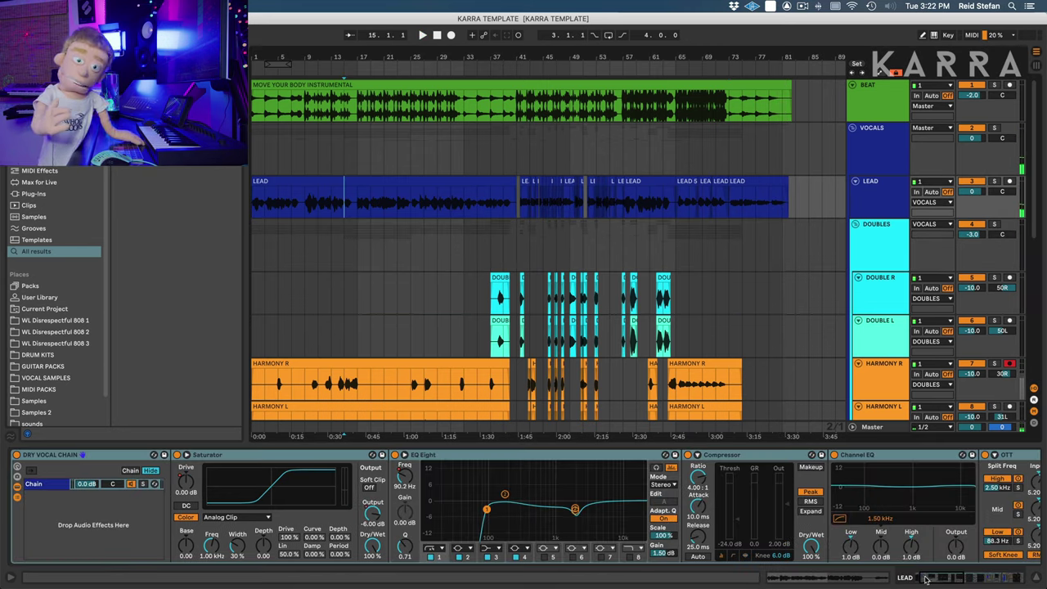
drag(926, 579, 996, 570)
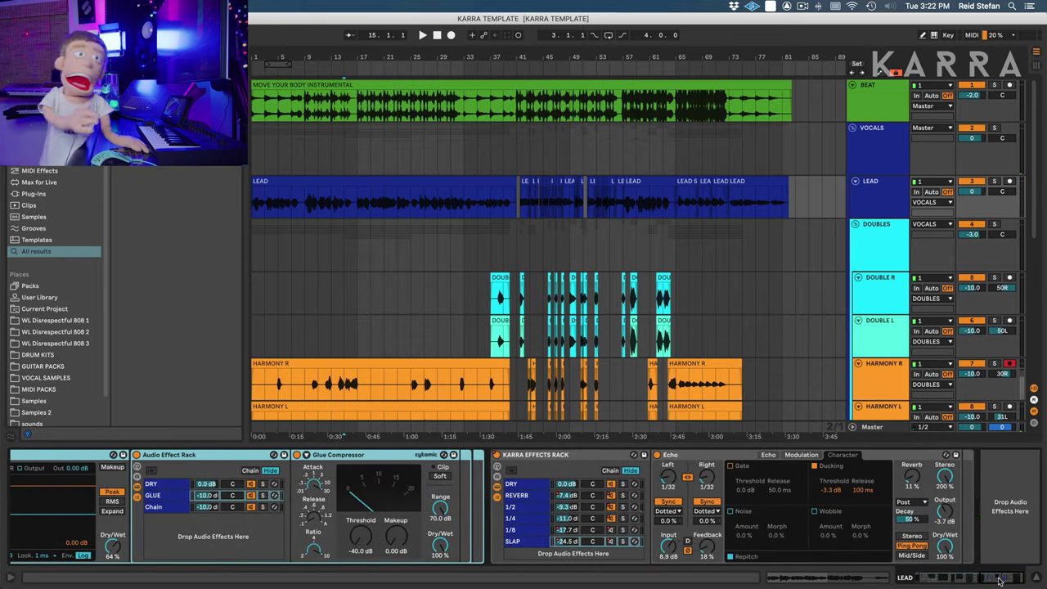
drag(1004, 581, 1045, 569)
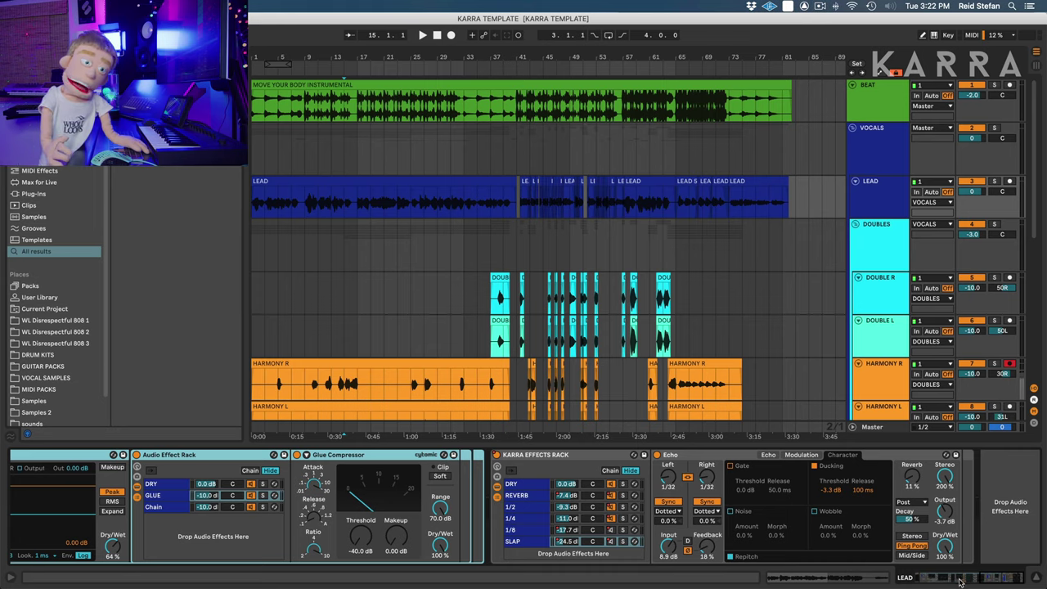
drag(961, 581, 956, 581)
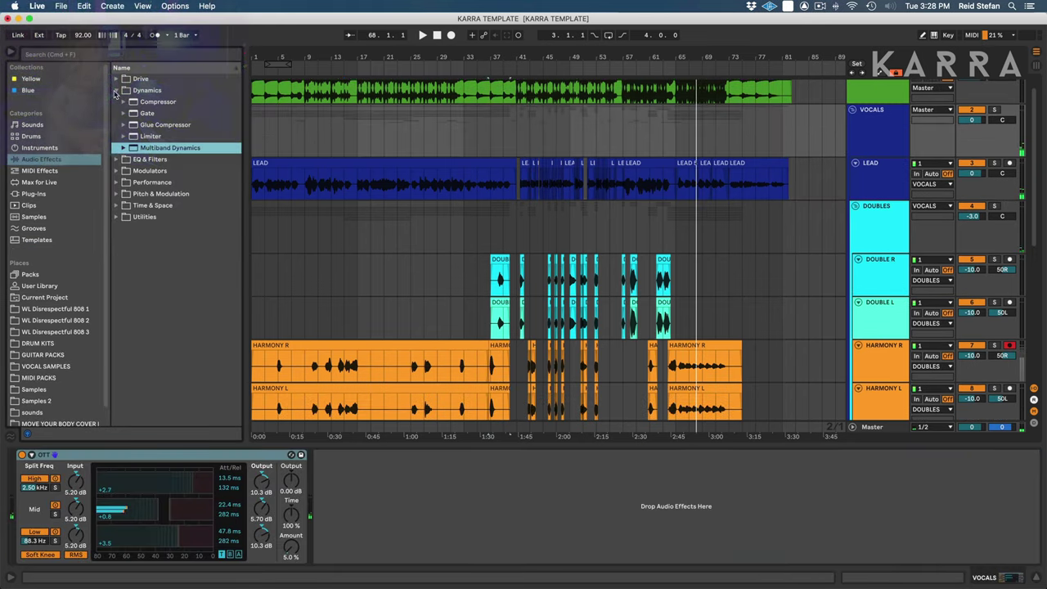
Step: Add the Auto Pan audio effect from Pitch & Modulation to the VOCALS group after OTT
click(117, 90)
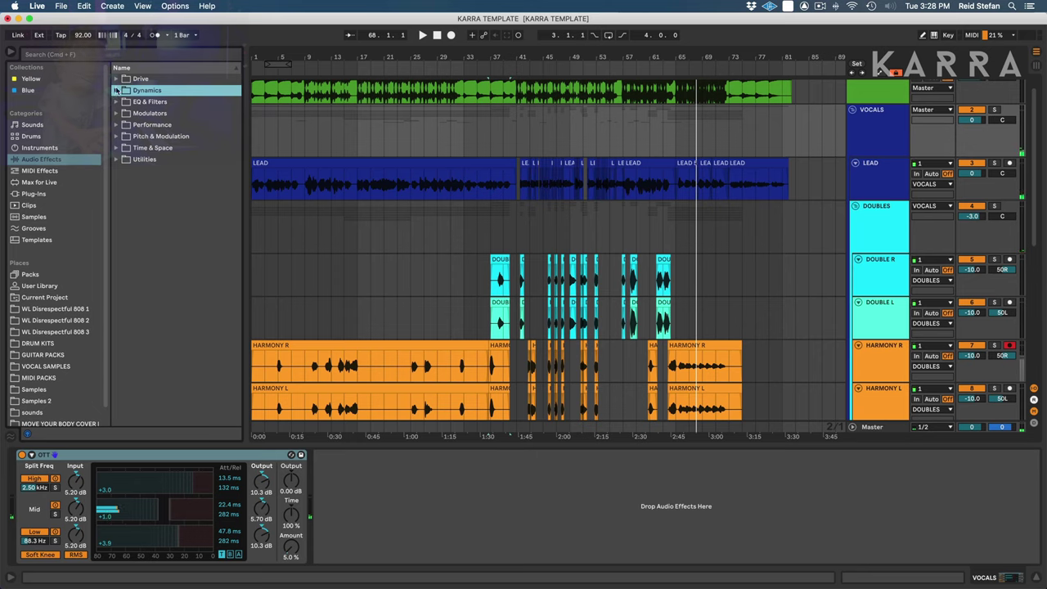
click(121, 114)
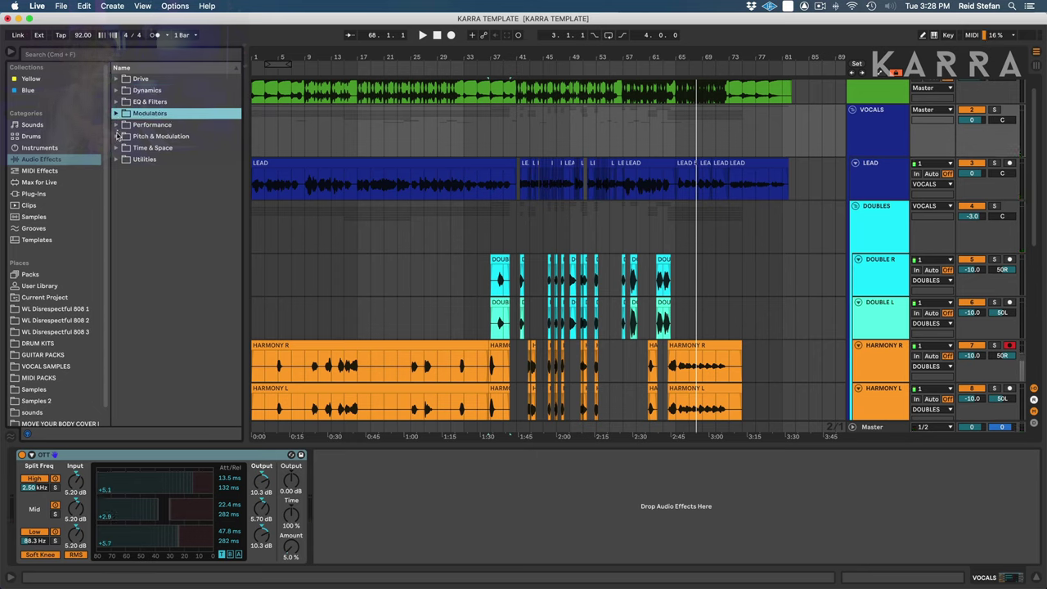
click(117, 135)
click(144, 148)
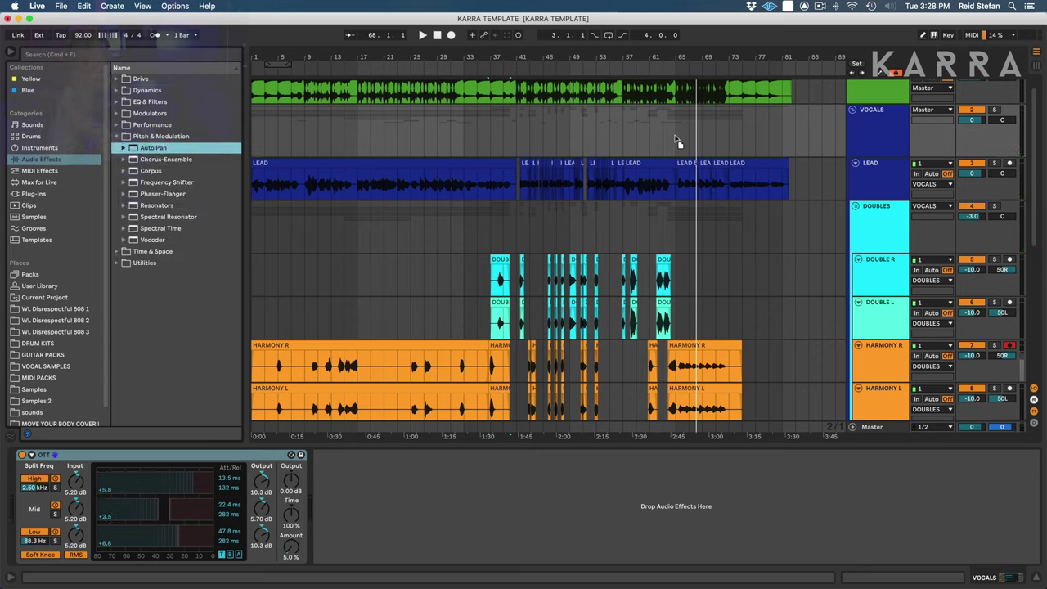
drag(675, 134, 672, 136)
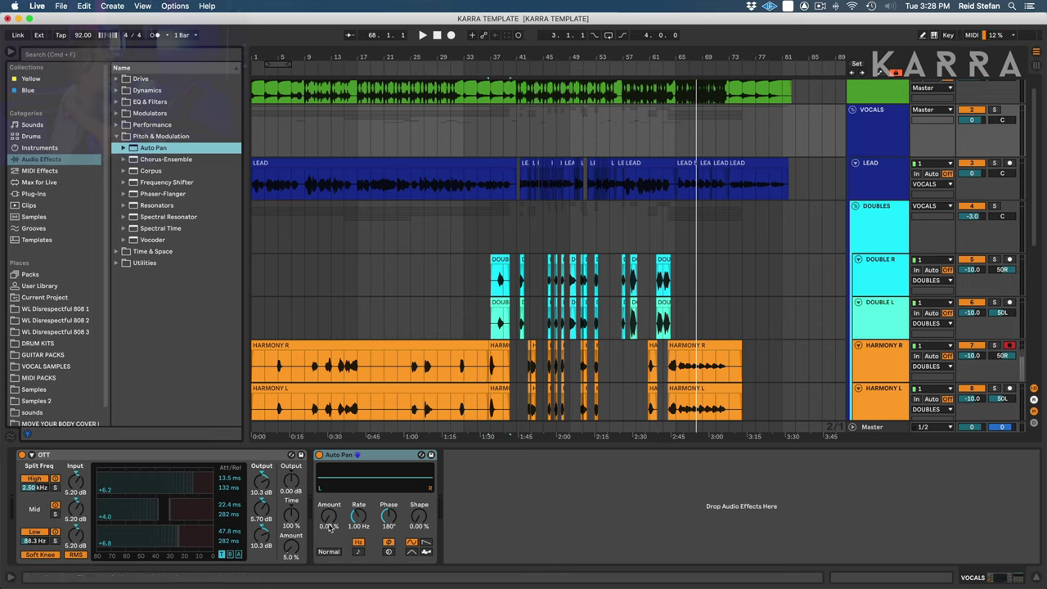
Step: Set the VOCALS Auto Pan's Amount to 69.8 % and record a rising and falling Rate automation from bar 65 to about bar 74
drag(329, 517, 357, 516)
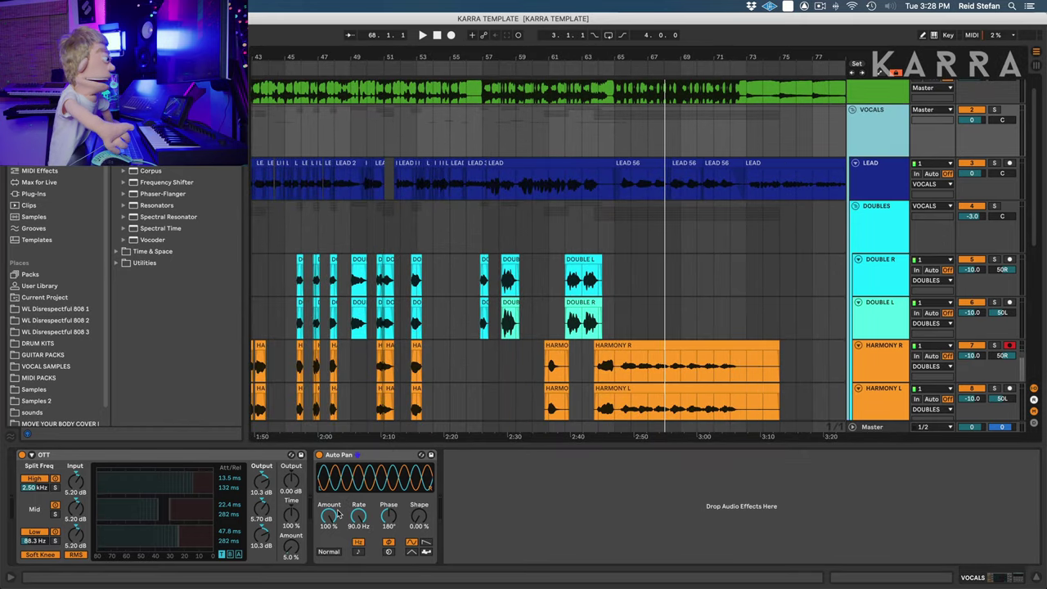
drag(338, 513, 338, 535)
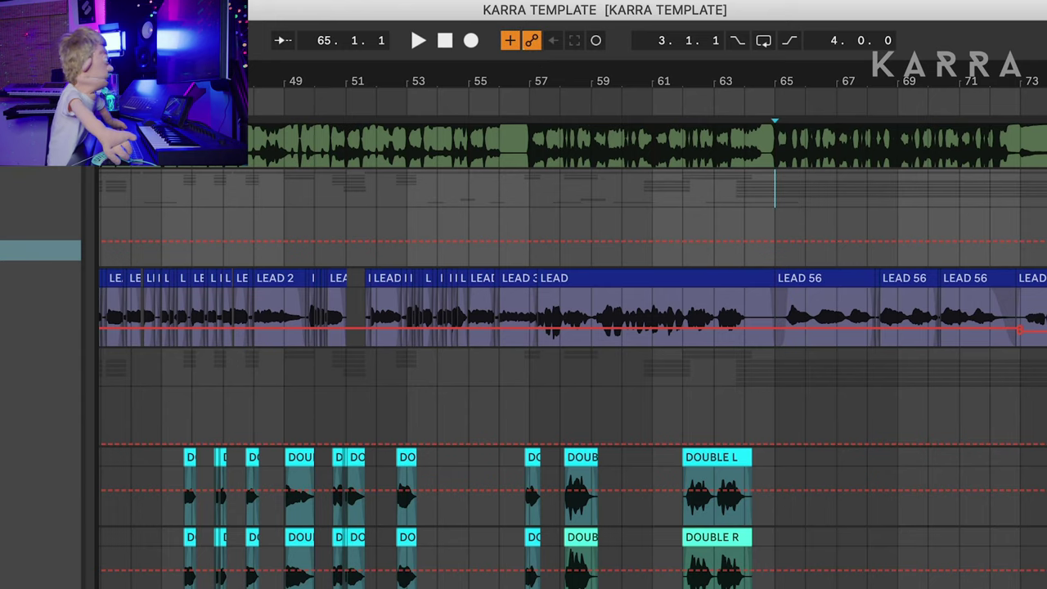
click(471, 41)
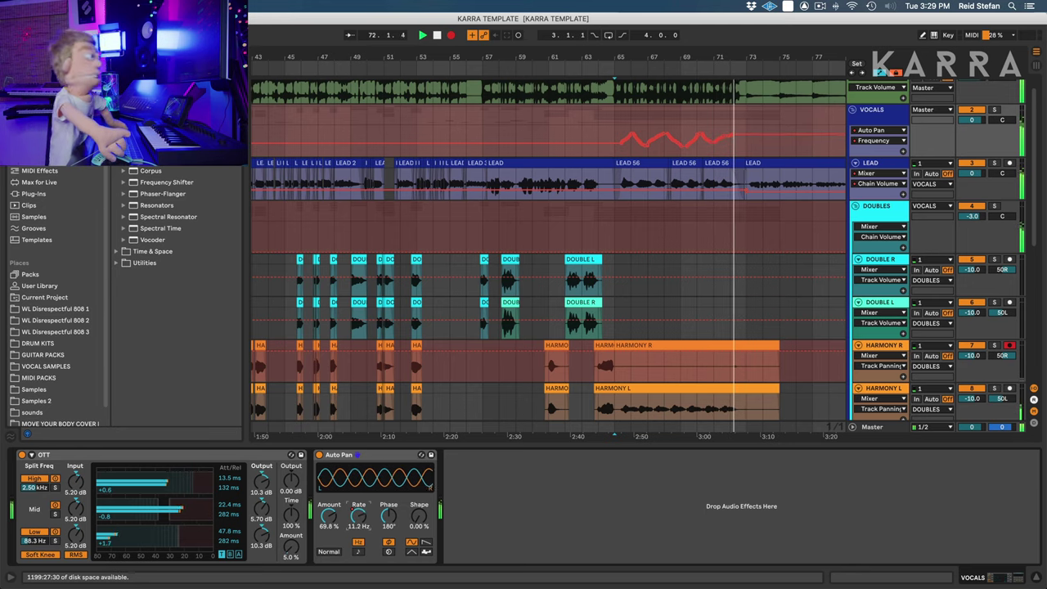
key(space)
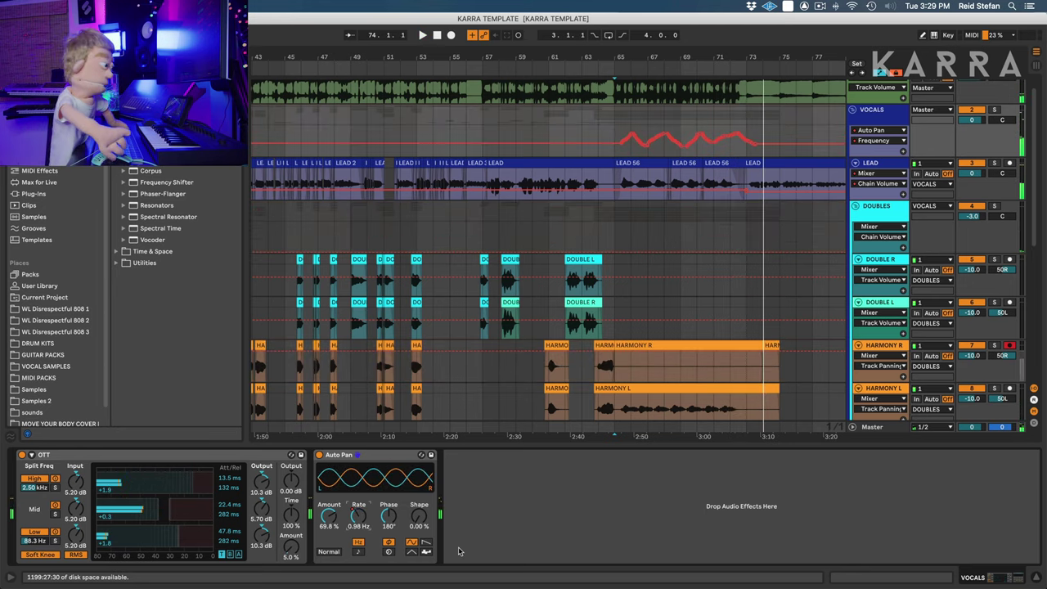
Step: Automate the VOCALS Auto Pan's Amount as a ramp rising from bar 65 to 67 and duplicate it over bars 67 to 69
click(331, 508)
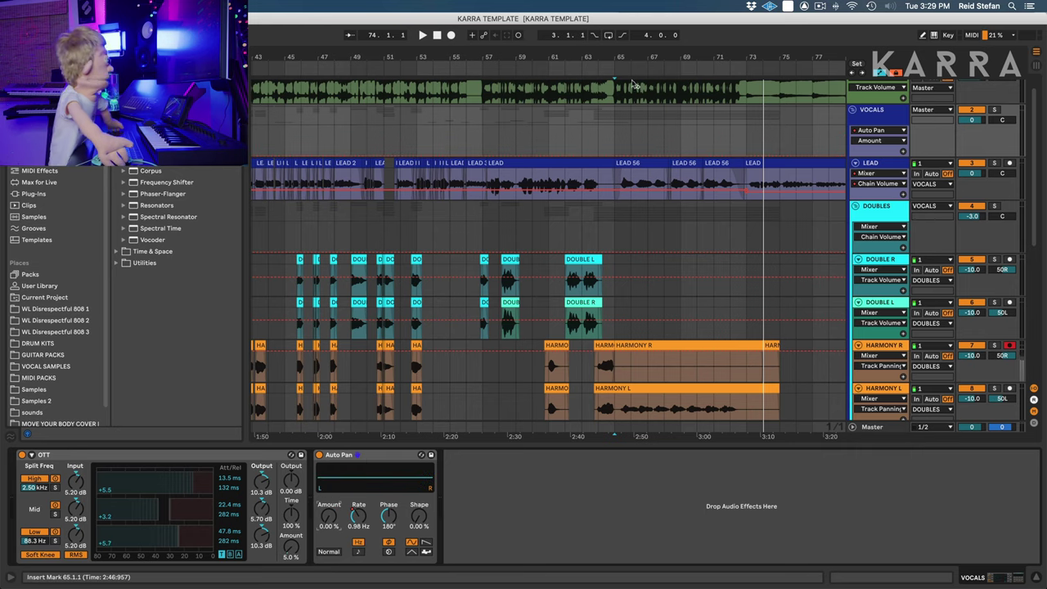
click(619, 144)
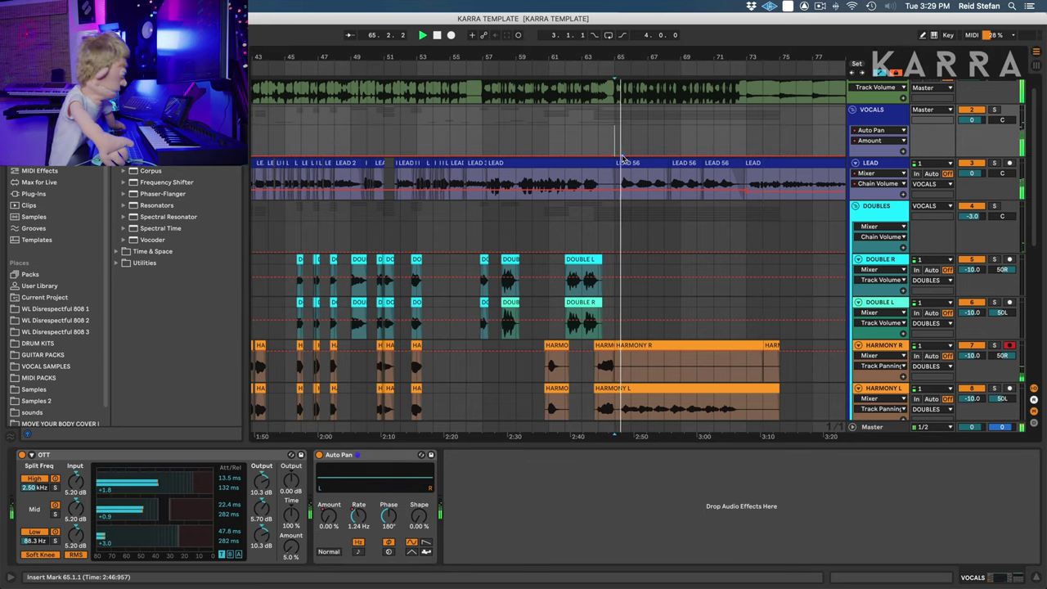
mouse_move(619, 155)
mouse_down()
mouse_move(614, 130)
mouse_move(647, 133)
mouse_move(617, 149)
mouse_up()
key(super+d)
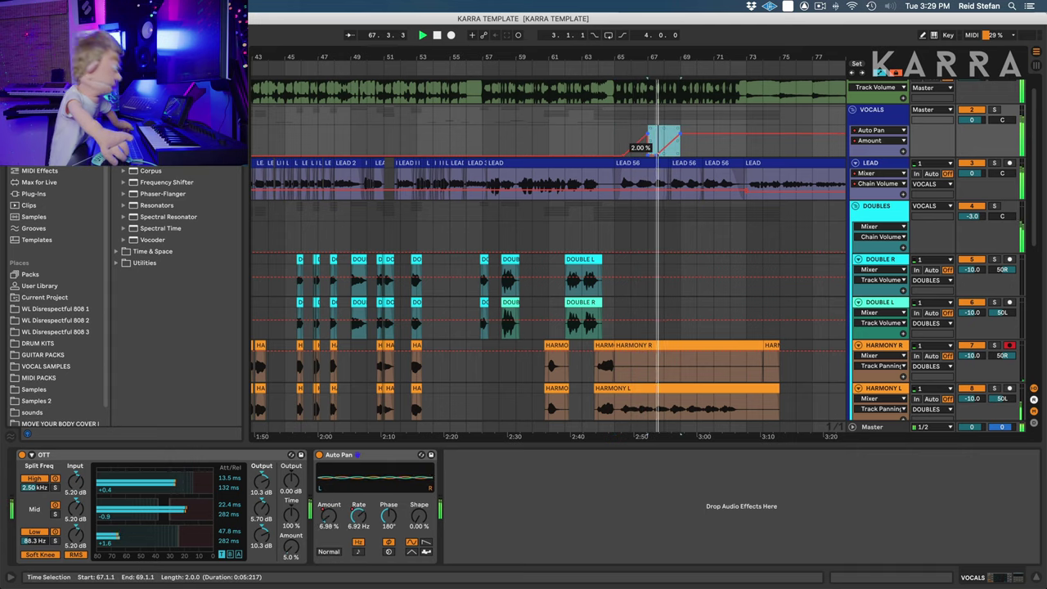
Step: Start the first Auto Pan Amount ramp from 0.00 % at bar 65 and duplicate the two-bar ramp up to bar 73
click(654, 148)
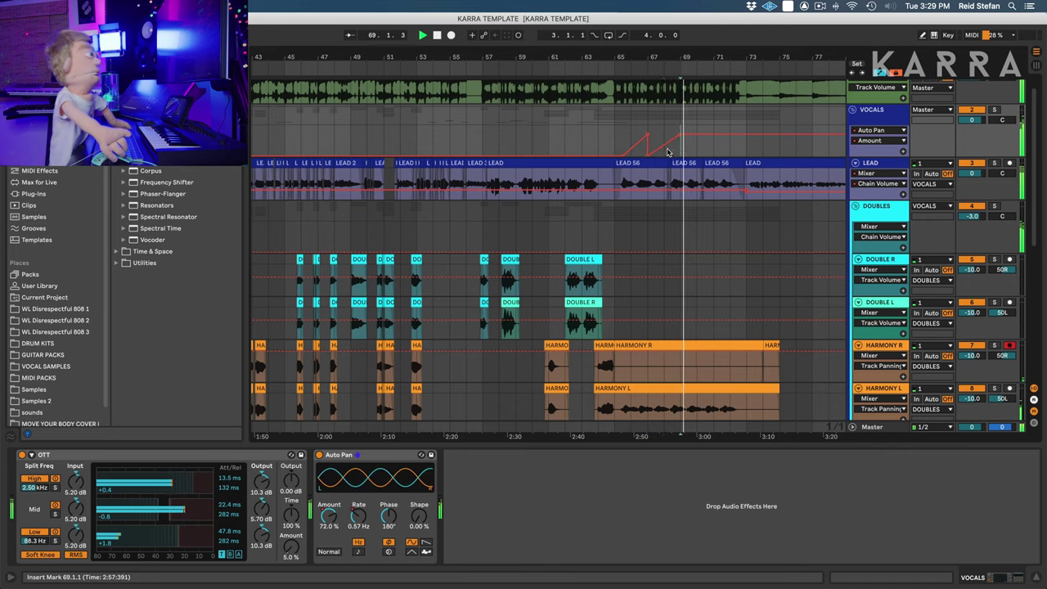
drag(669, 153, 651, 141)
key(super+d)
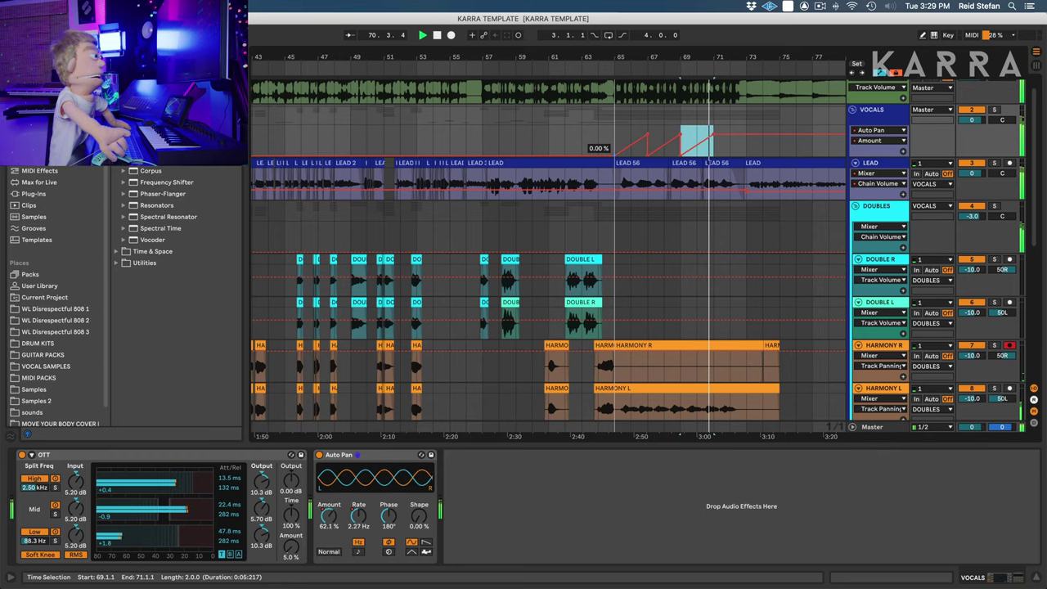
key(super+d)
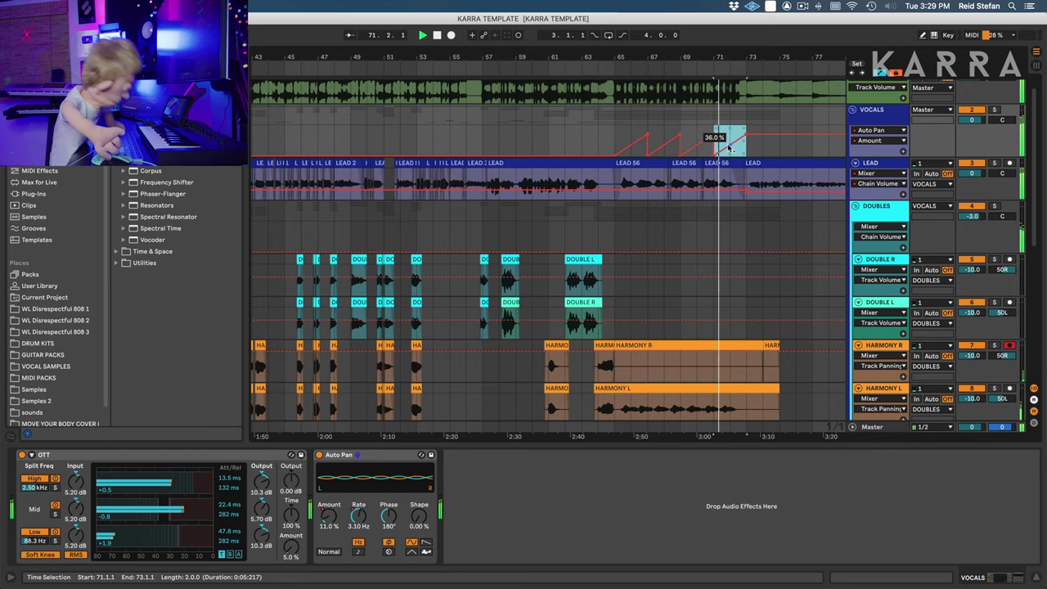
Step: Raise the Auto Pan Amount ramps between bars 65 and 73 so they peak at 76.8 %, and play from bar 65
shift+click(616, 144)
key(space)
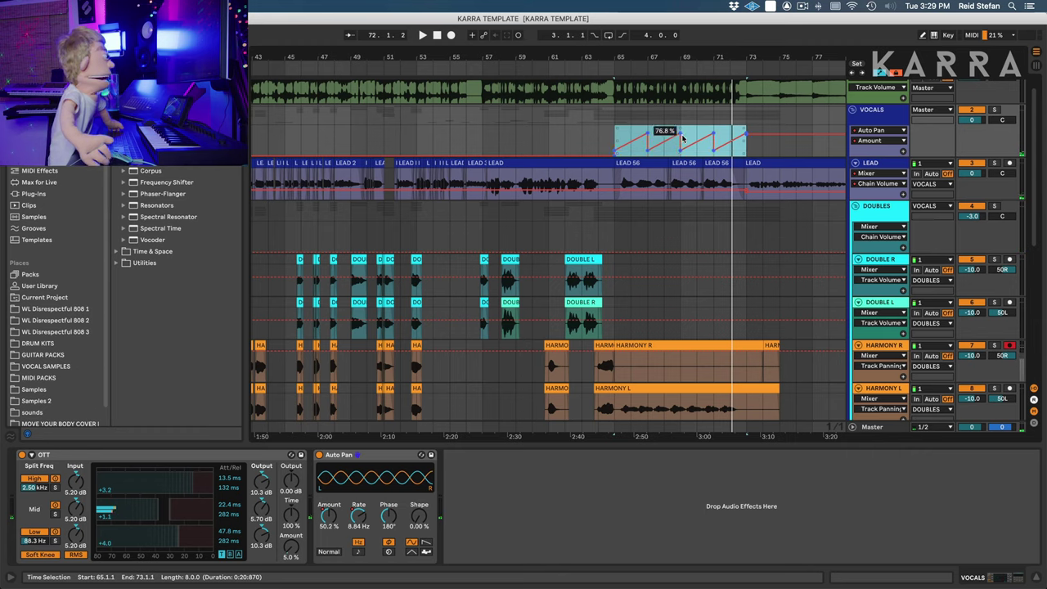
click(612, 144)
key(space)
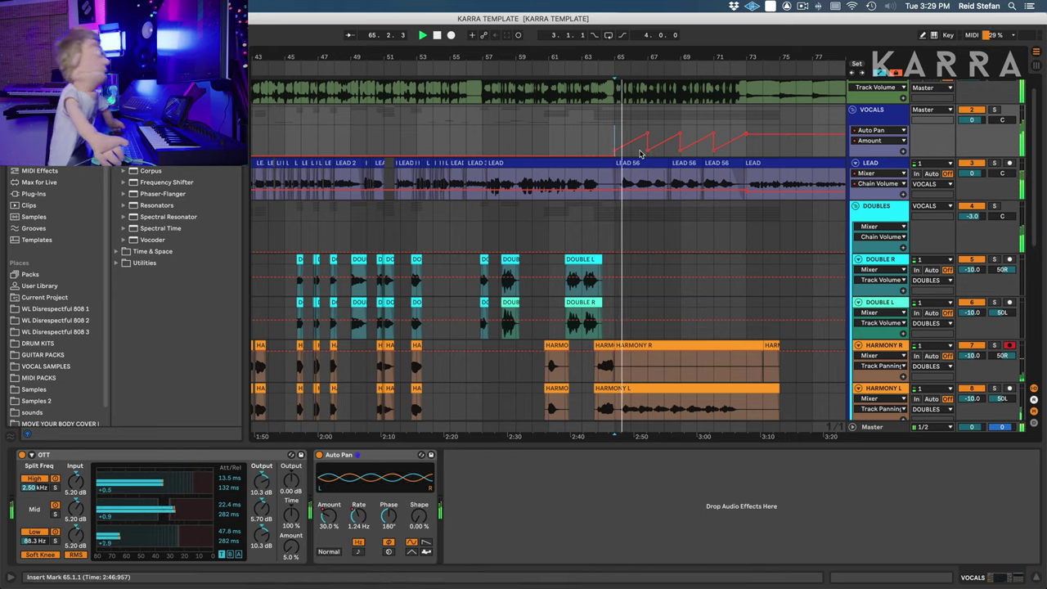
key(a)
key(a)
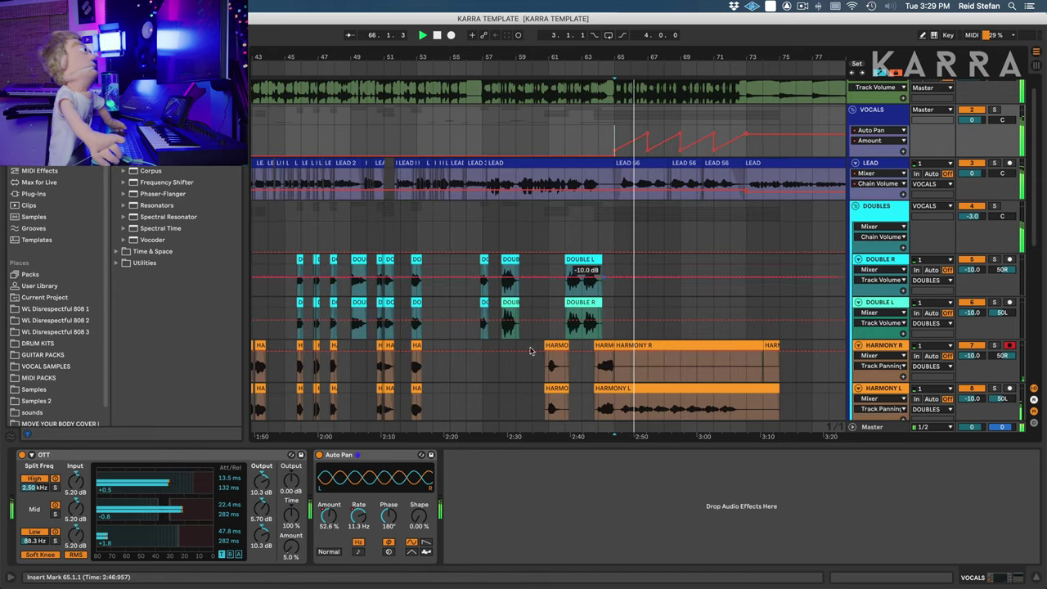
Step: Curve the VOCALS Auto Pan's Amount ramps between bars 65 and 73, hide the automation, and play the section back
right_click(331, 519)
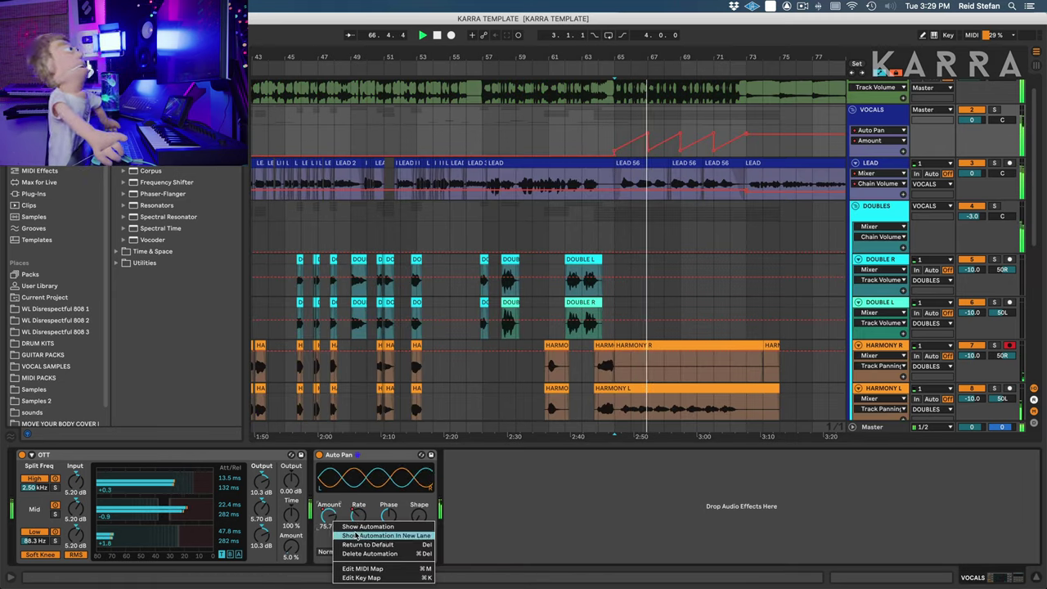
click(355, 535)
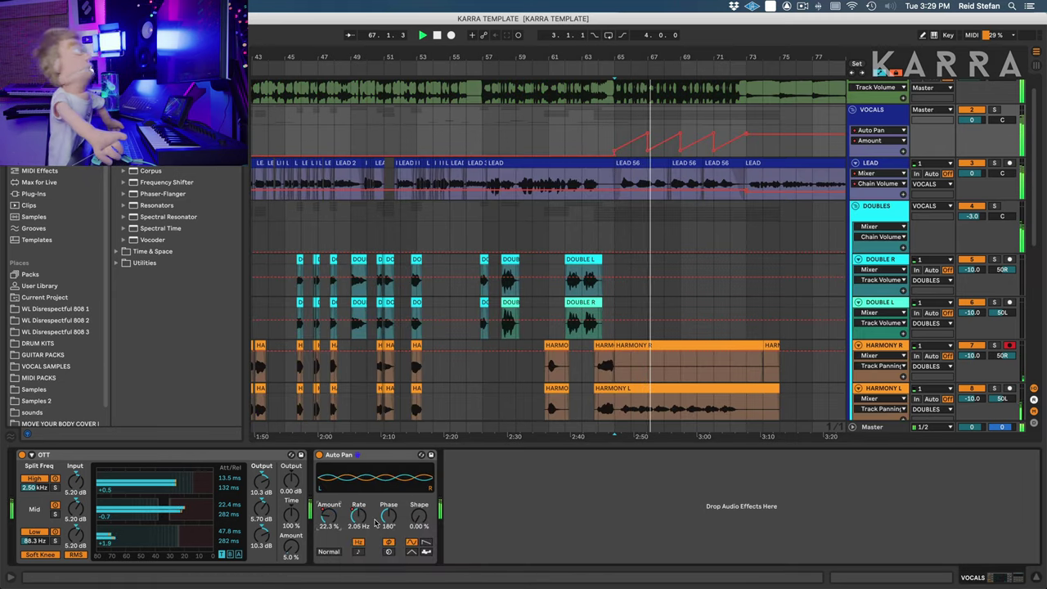
click(666, 148)
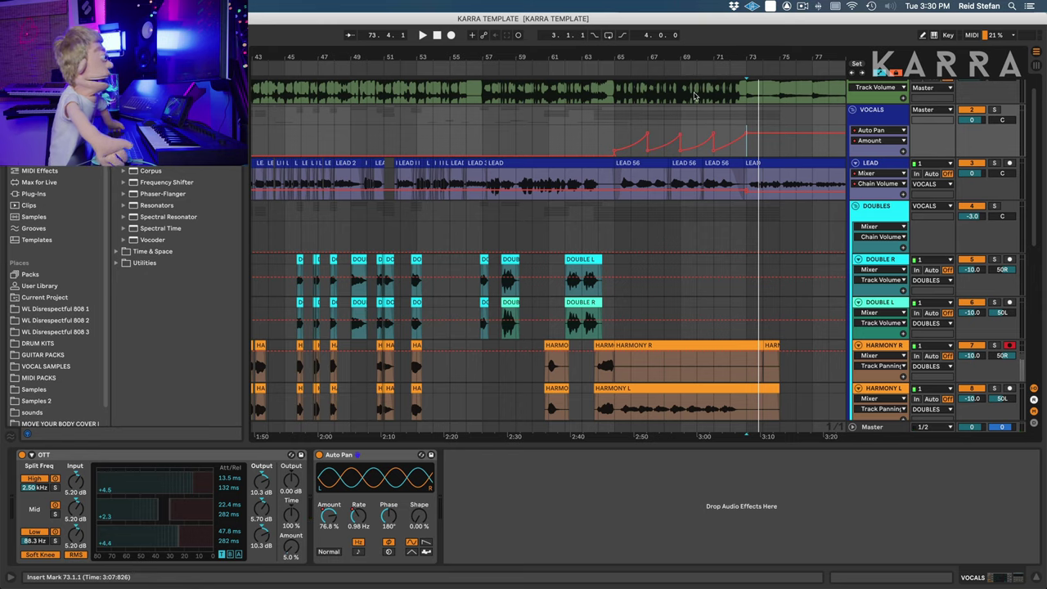
drag(705, 57, 704, 37)
key(a)
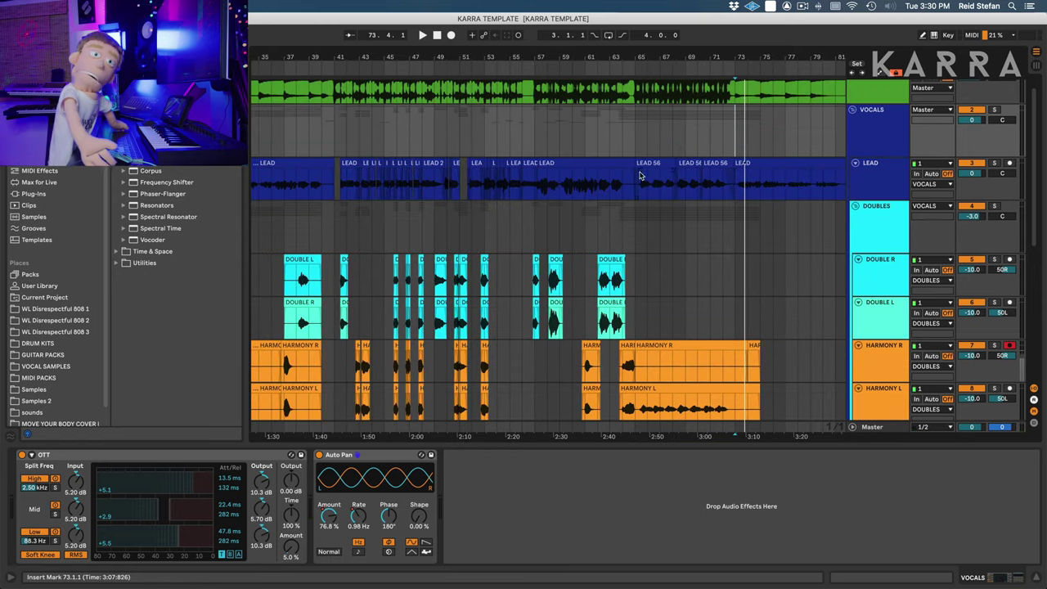
key(space)
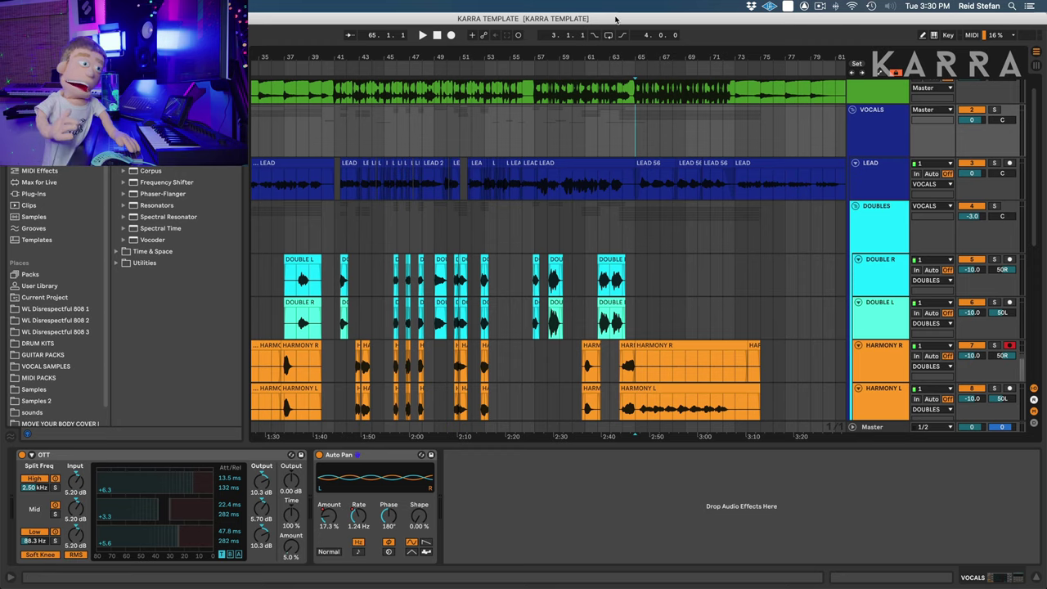
double_click(643, 57)
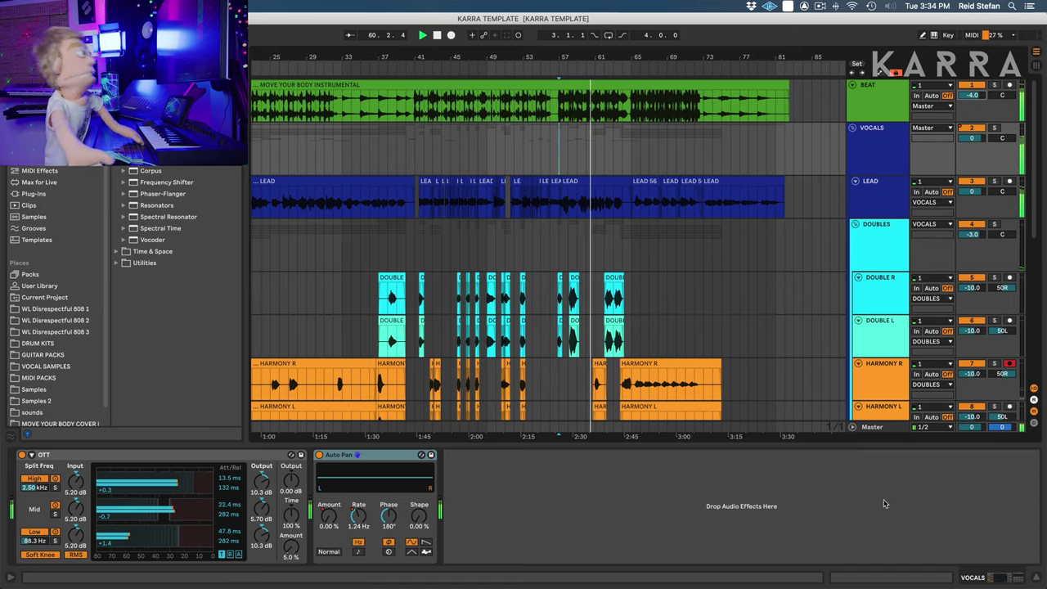
Step: Set the Master's OTT Amount to 23 % and the BEAT track's volume to -1.0 dB
click(870, 427)
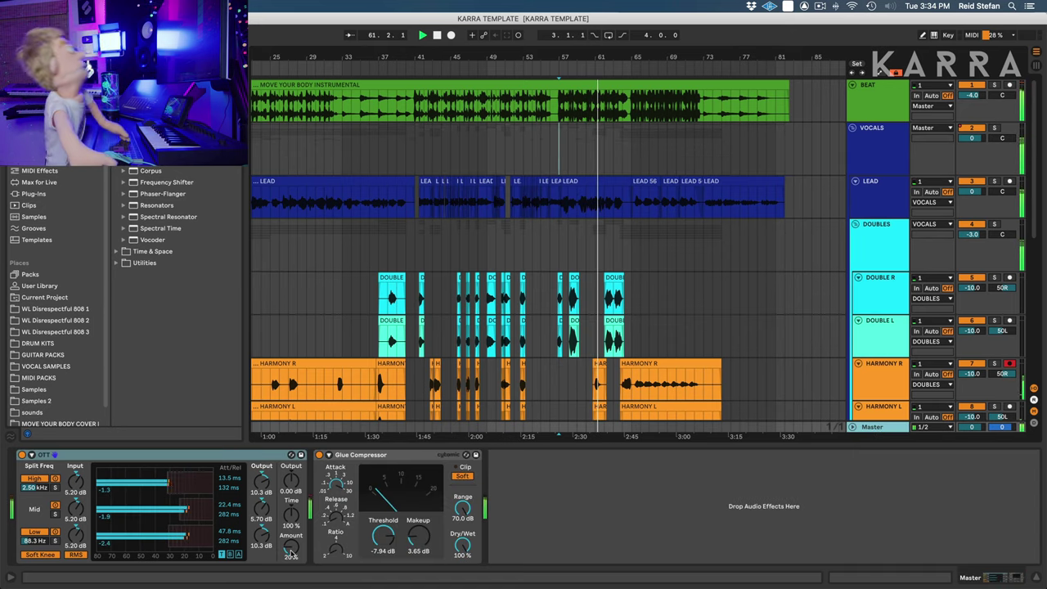
drag(291, 548, 291, 545)
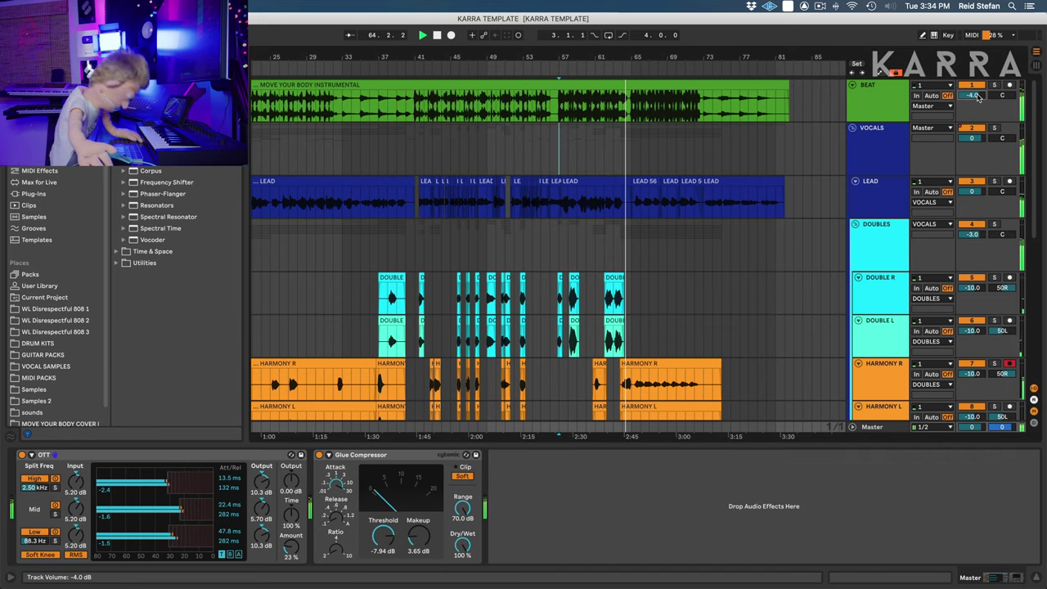
key(Return)
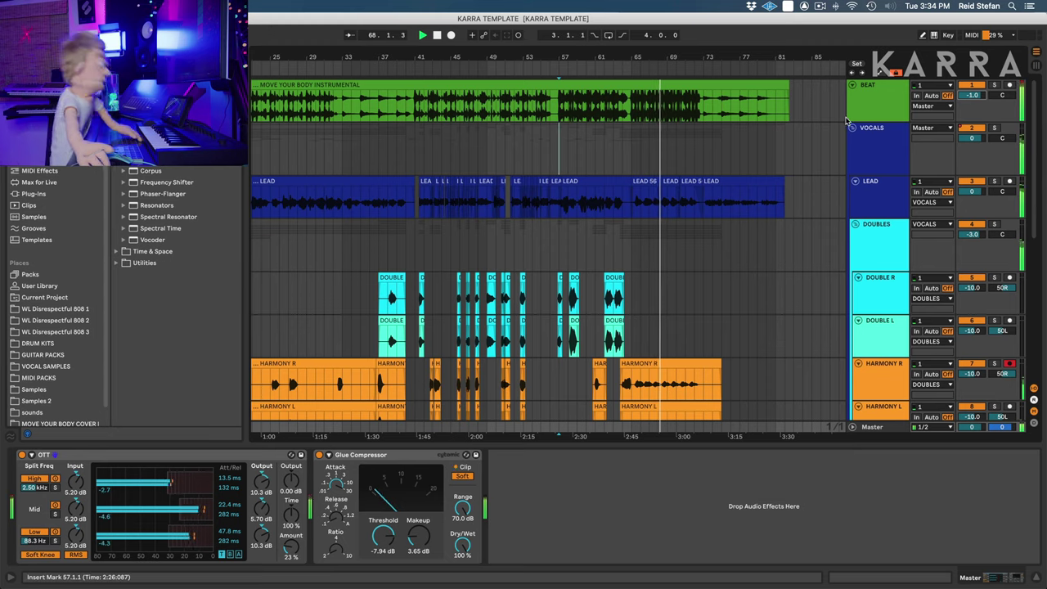
Step: Bring up the LEAD's and the VOCALS group's effects and check the Auto Pan's Amount during playback
click(871, 197)
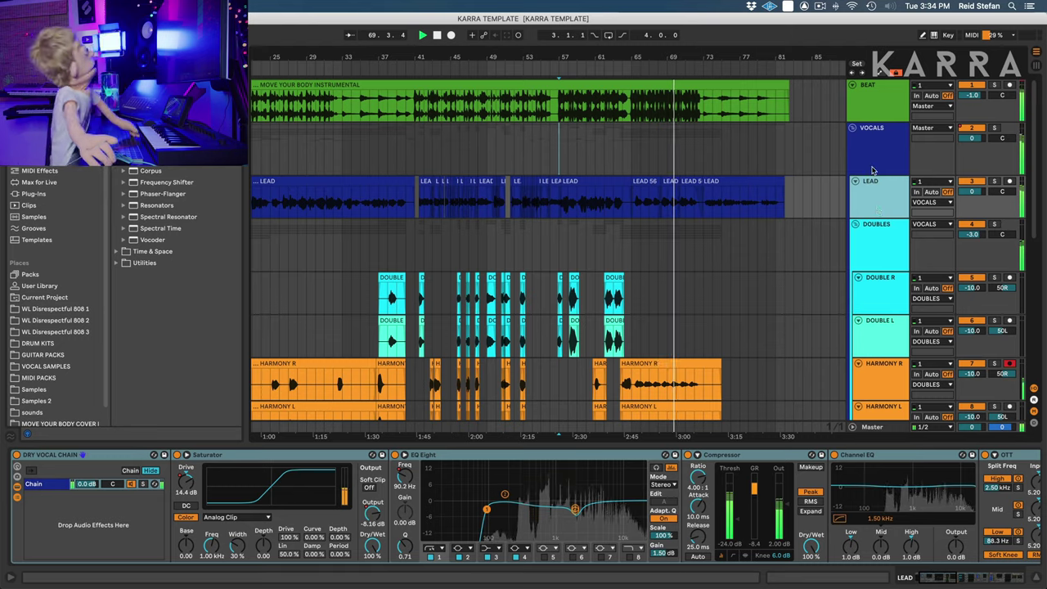
click(875, 147)
drag(327, 508, 328, 490)
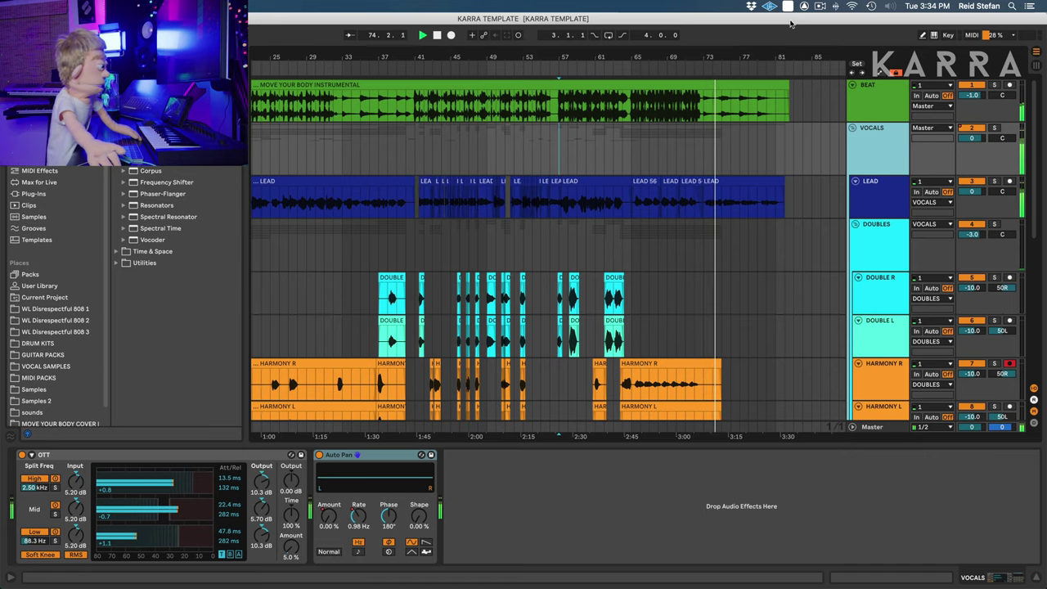
Step: Duplicate the BEAT section of bars 73 to 81 directly after itself and extend the copy to about bar 90
drag(704, 102, 778, 97)
key(super+d)
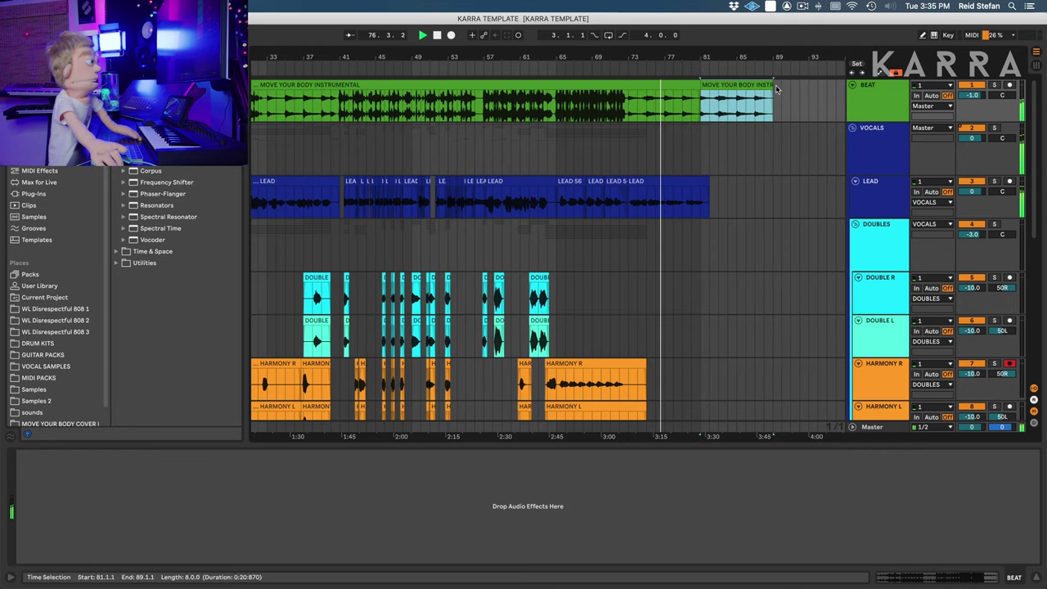
drag(772, 85, 786, 85)
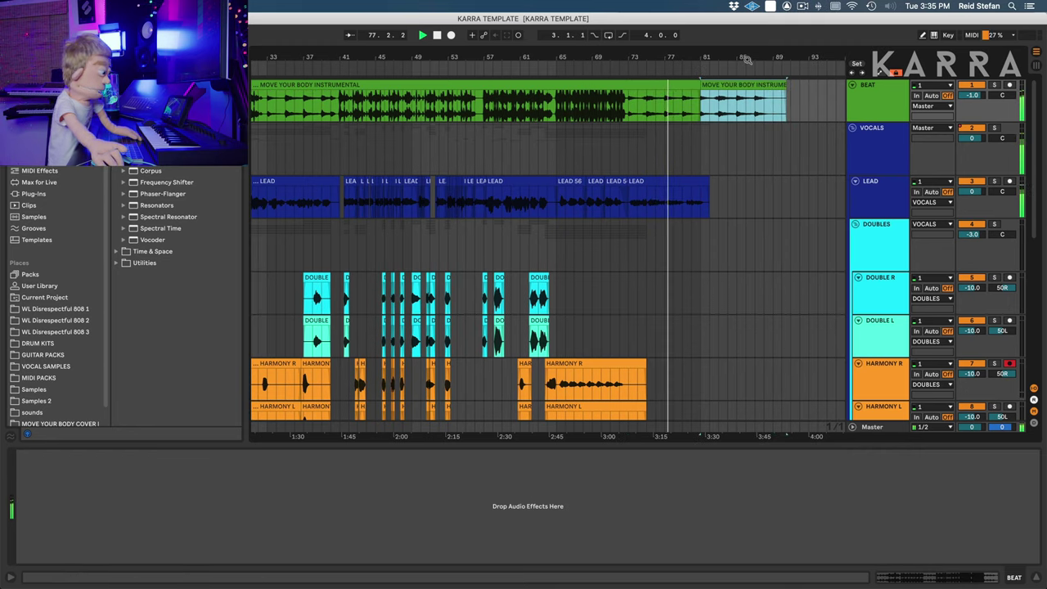